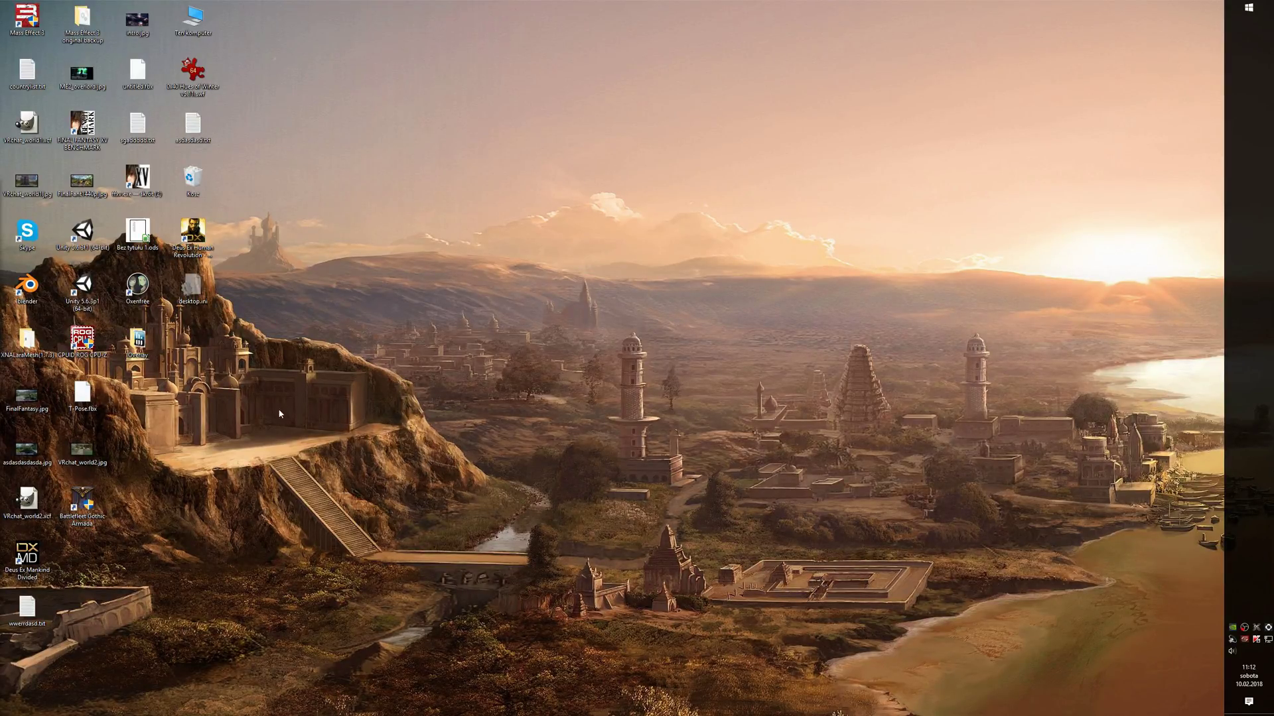
# Run the hw64_572.exe installer from the Overlay folder.
pyautogui.doubleClick(153, 358)
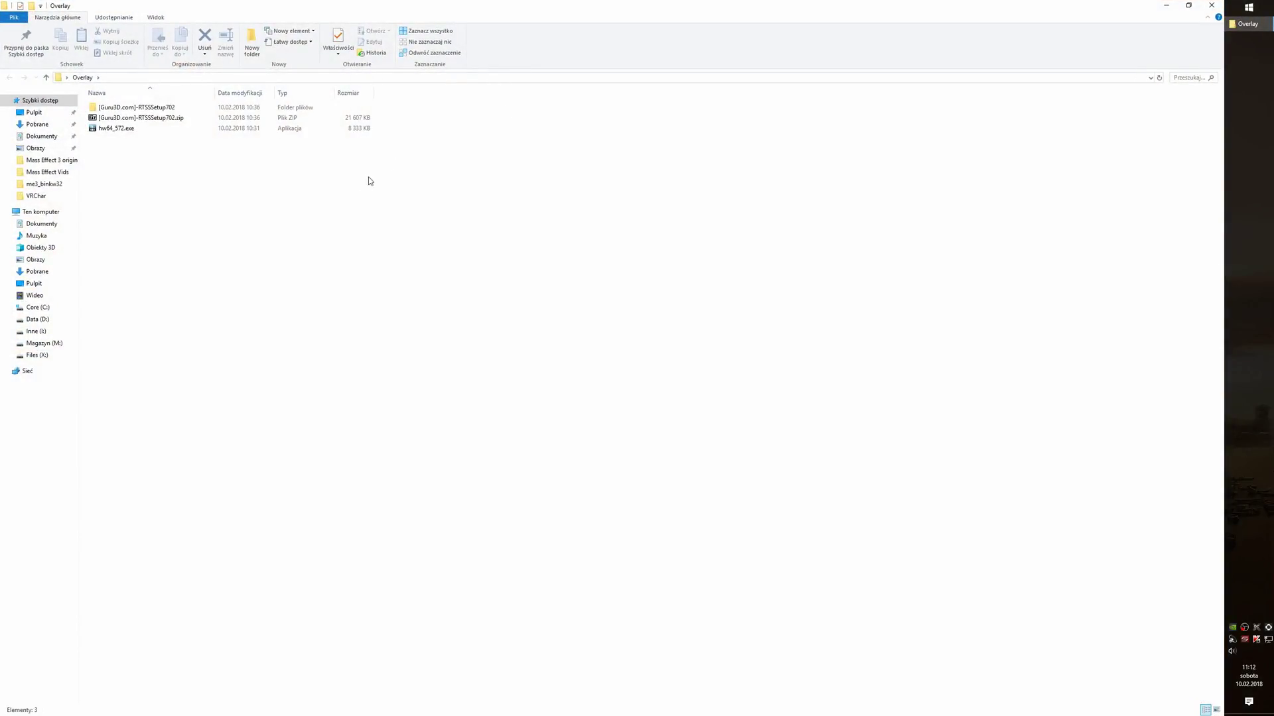
pyautogui.click(139, 130)
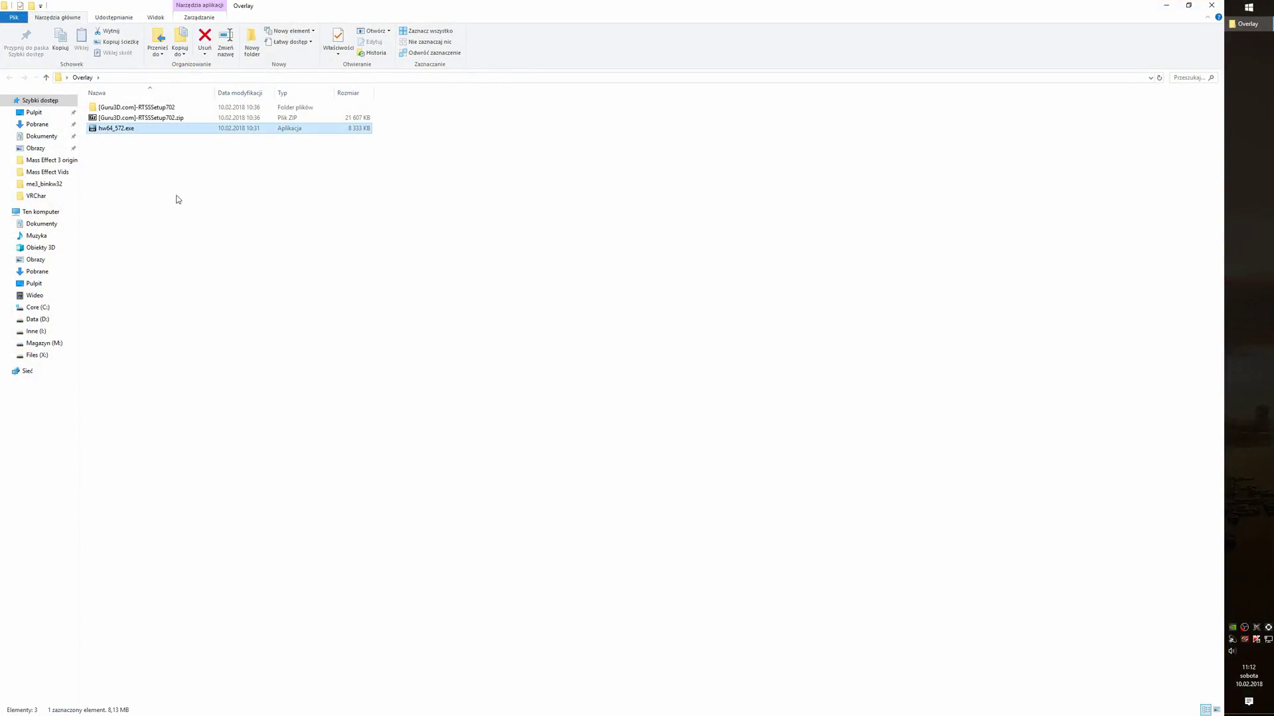
pyautogui.rightClick(159, 133)
pyautogui.click(172, 138)
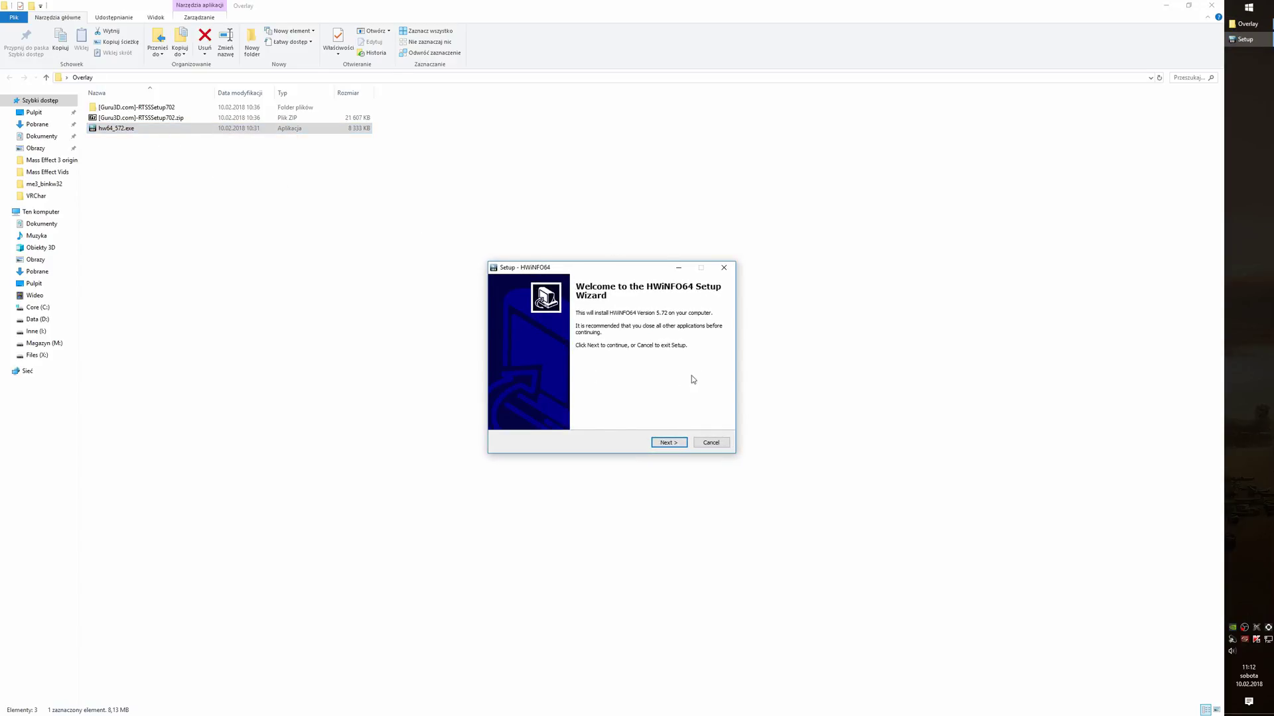
# Install HWiNFO64 5.72 with the default install and Start menu folders, not launching it afterwards.
pyautogui.click(669, 443)
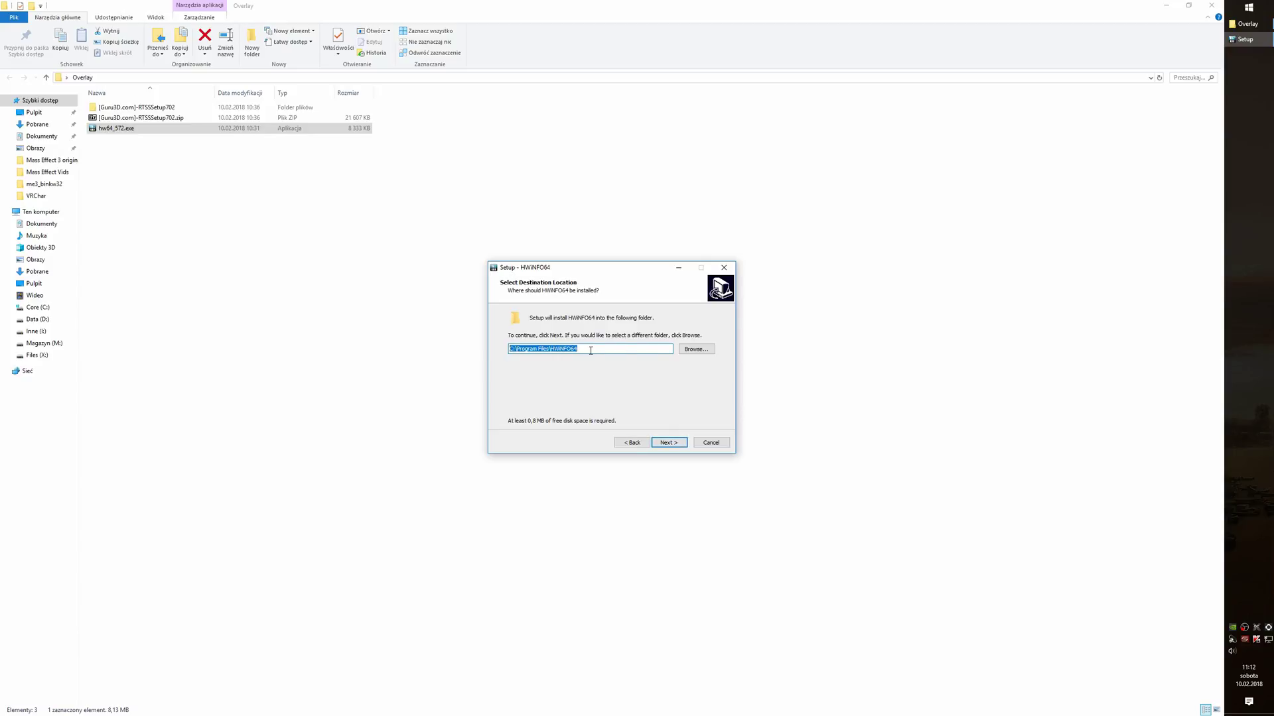
pyautogui.click(669, 443)
pyautogui.click(675, 445)
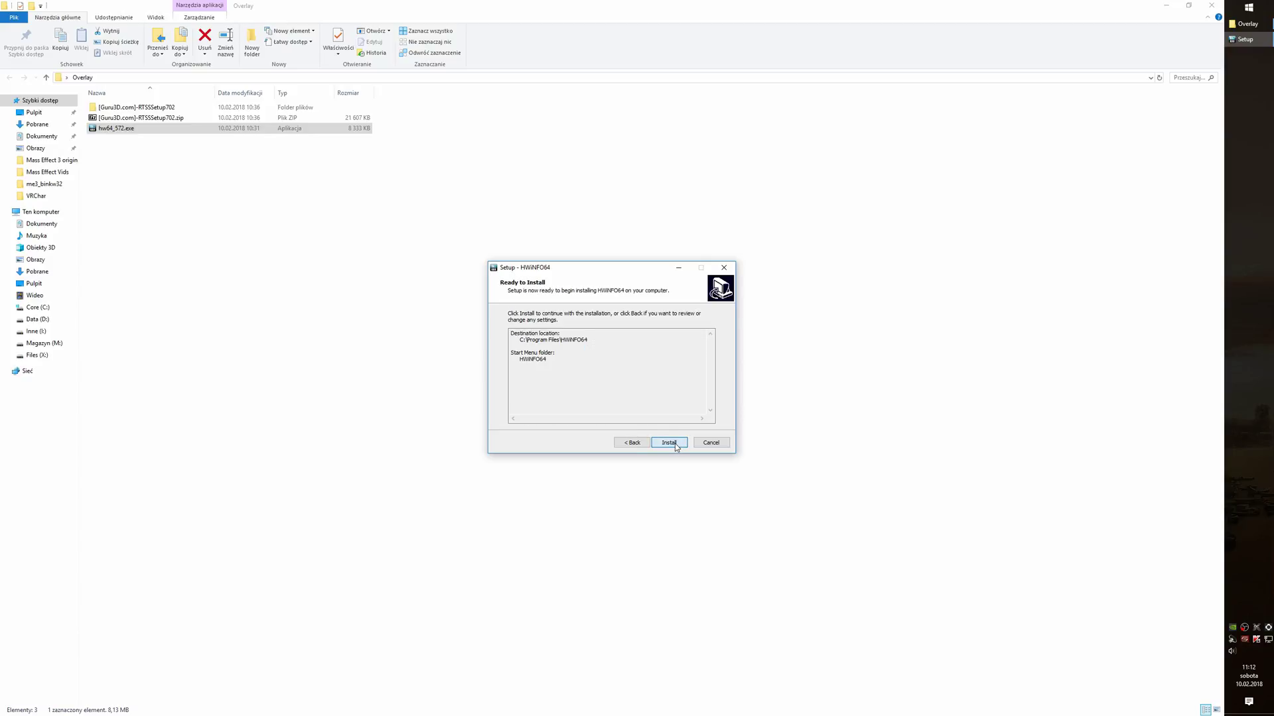
pyautogui.click(674, 445)
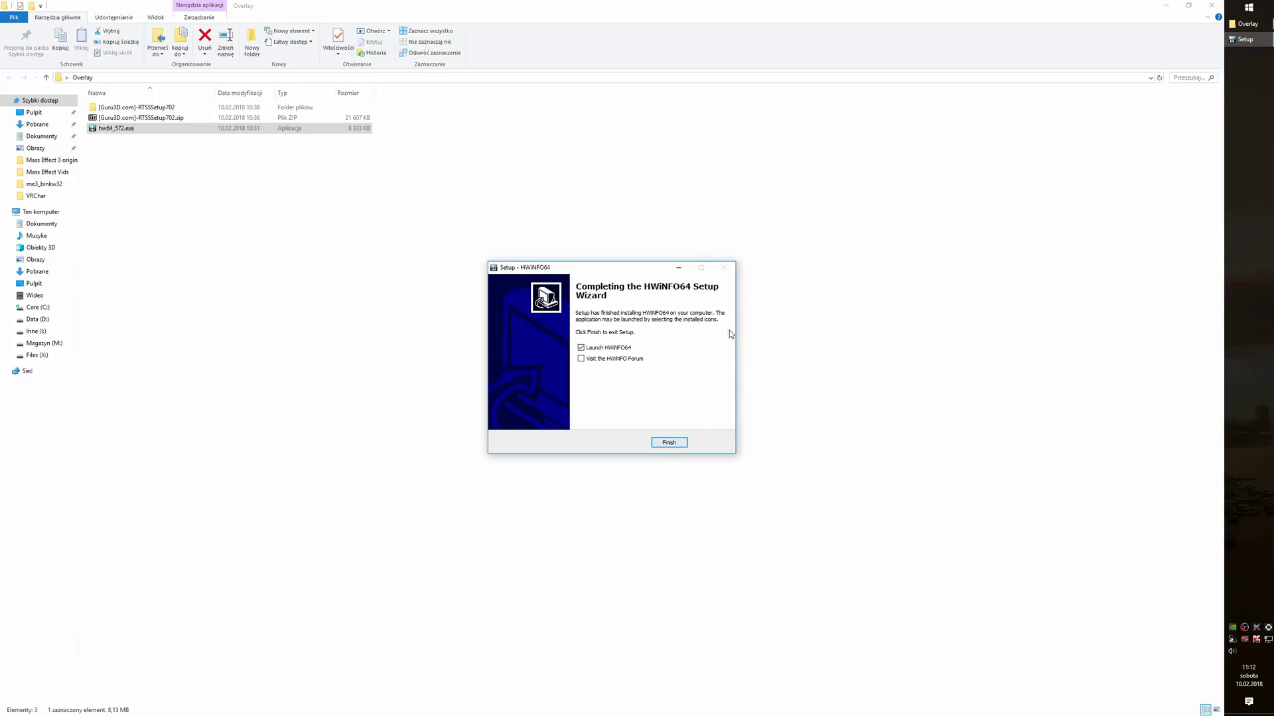
pyautogui.click(595, 348)
# Finish the HWiNFO64 setup and run RTSSSetup702.exe from the RTSSSetup702 folder.
pyautogui.click(669, 443)
pyautogui.click(471, 330)
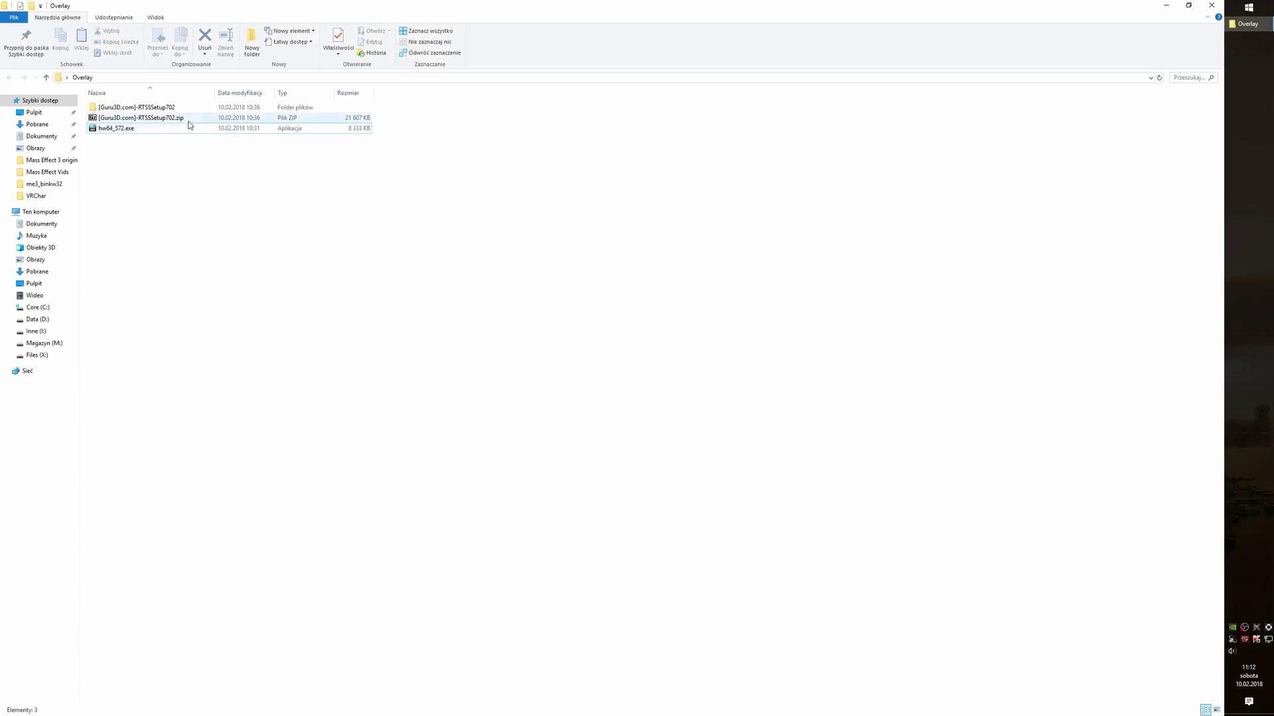
pyautogui.doubleClick(172, 107)
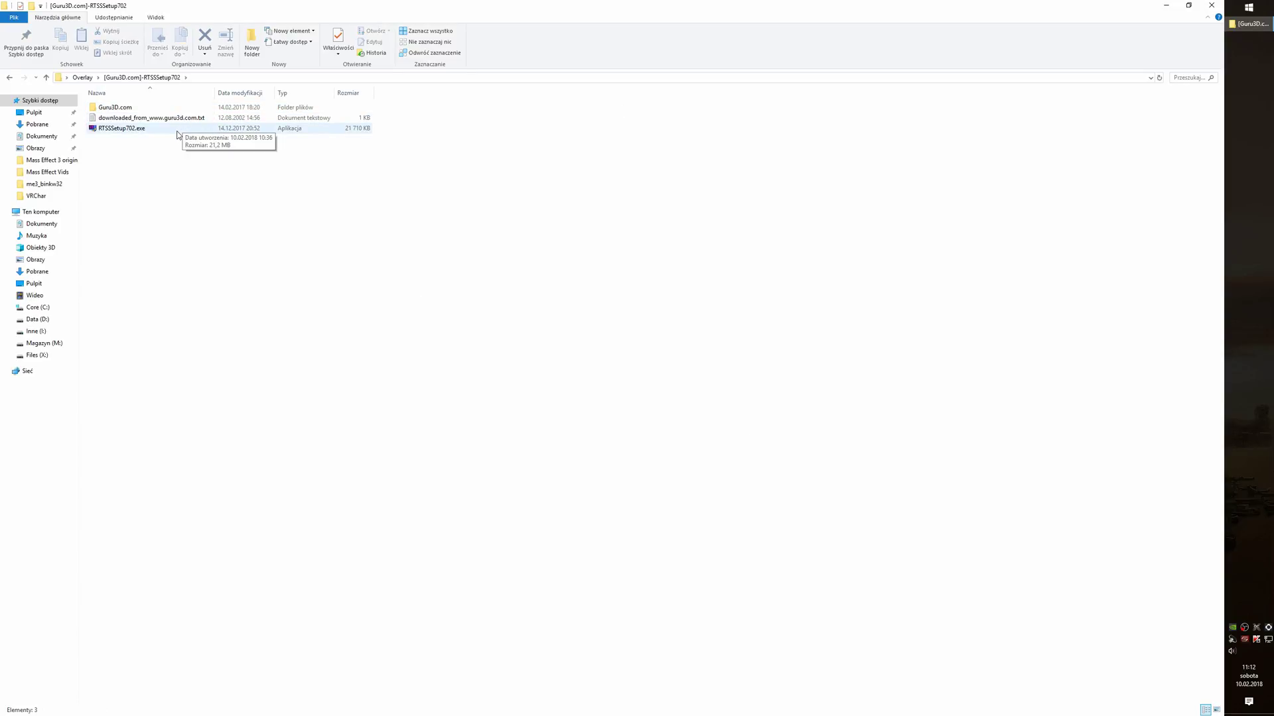
pyautogui.click(177, 133)
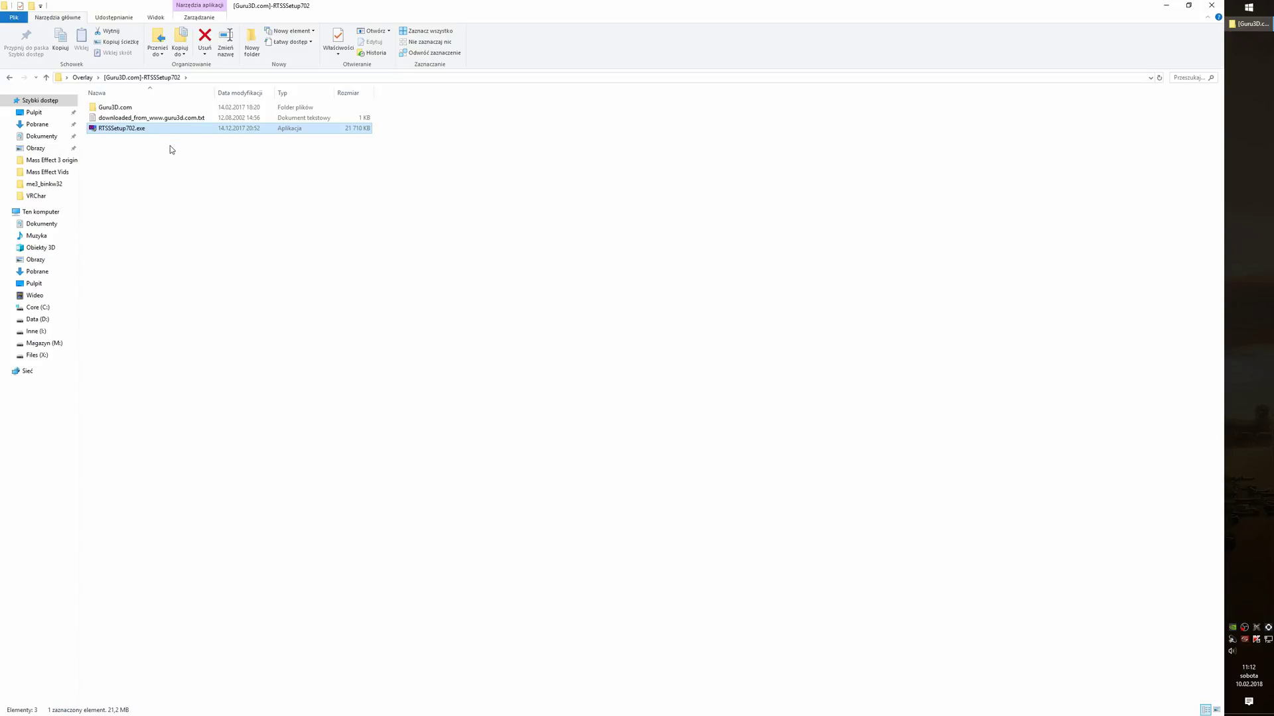
pyautogui.rightClick(173, 131)
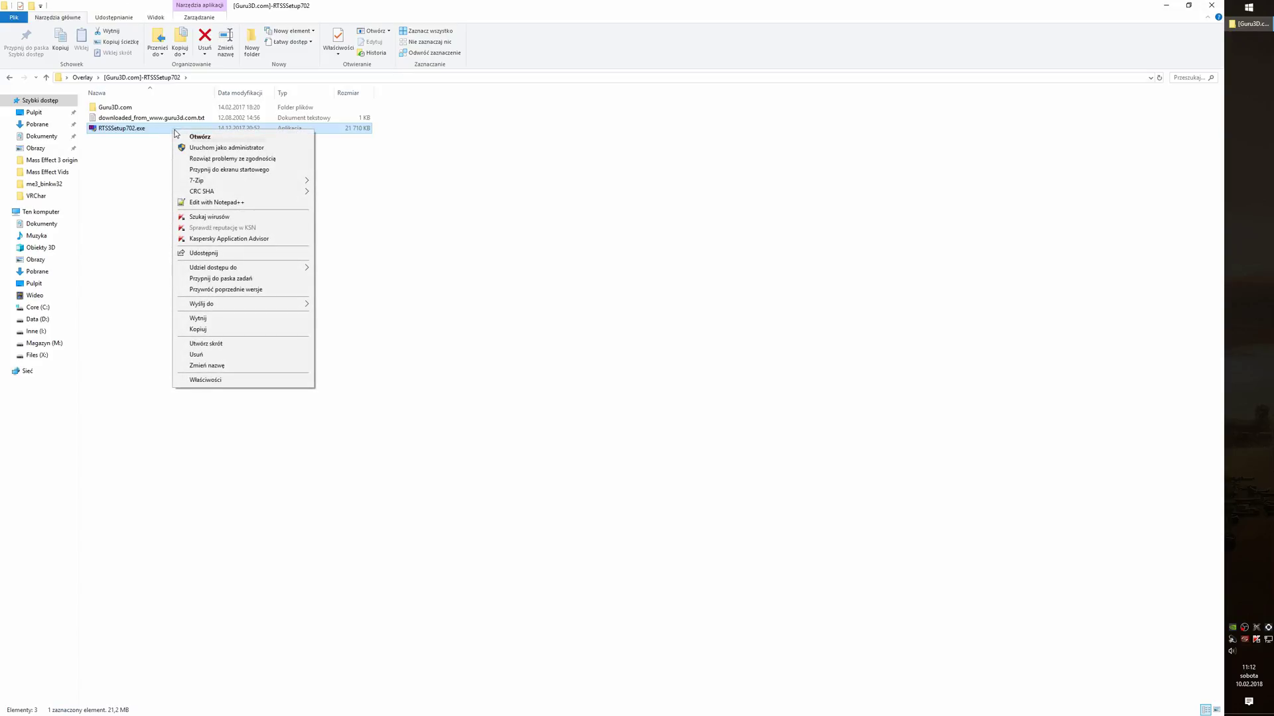
pyautogui.click(181, 135)
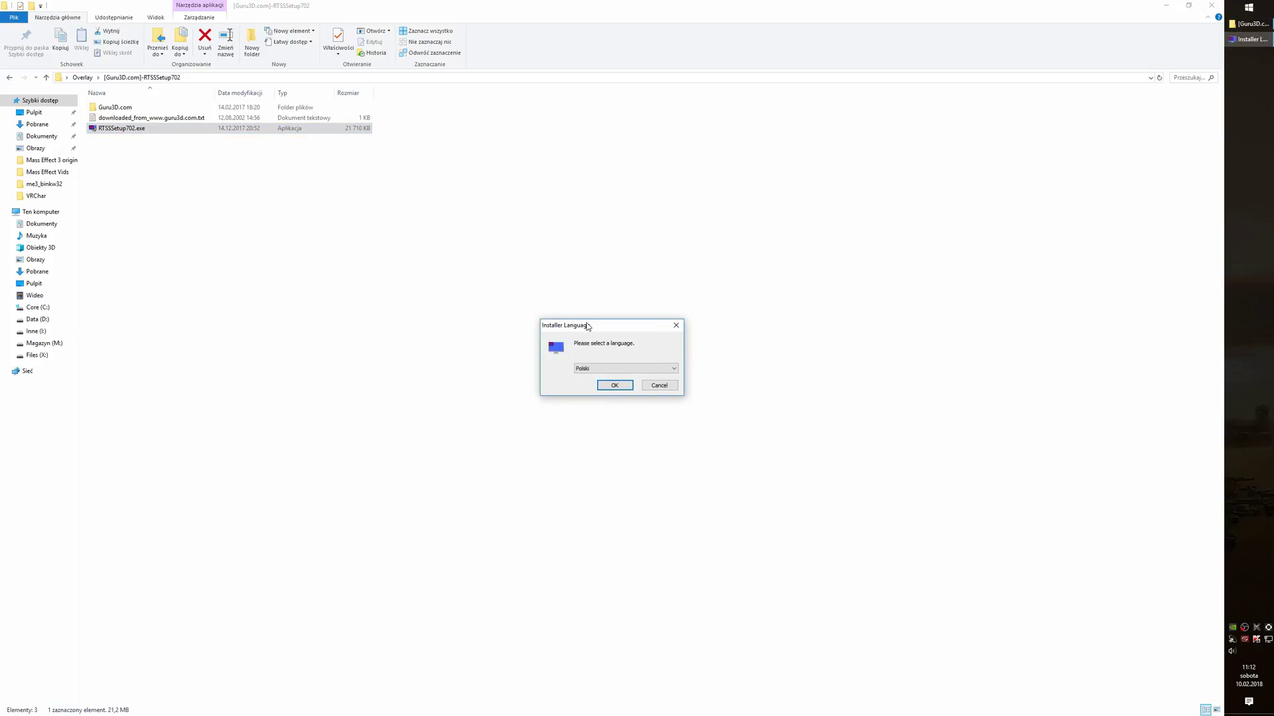
# Choose English as the RivaTuner installer language.
pyautogui.moveTo(603, 326); pyautogui.dragTo(616, 288)
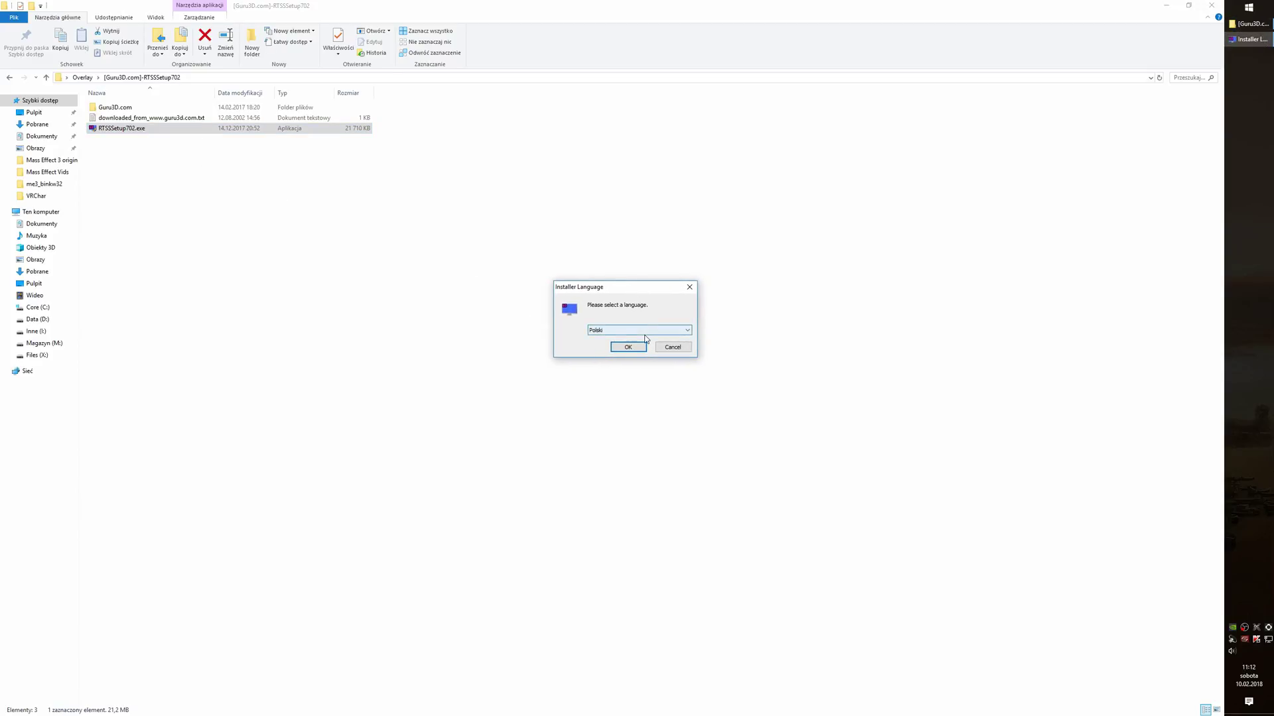
pyautogui.click(644, 331)
pyautogui.click(593, 349)
pyautogui.click(622, 346)
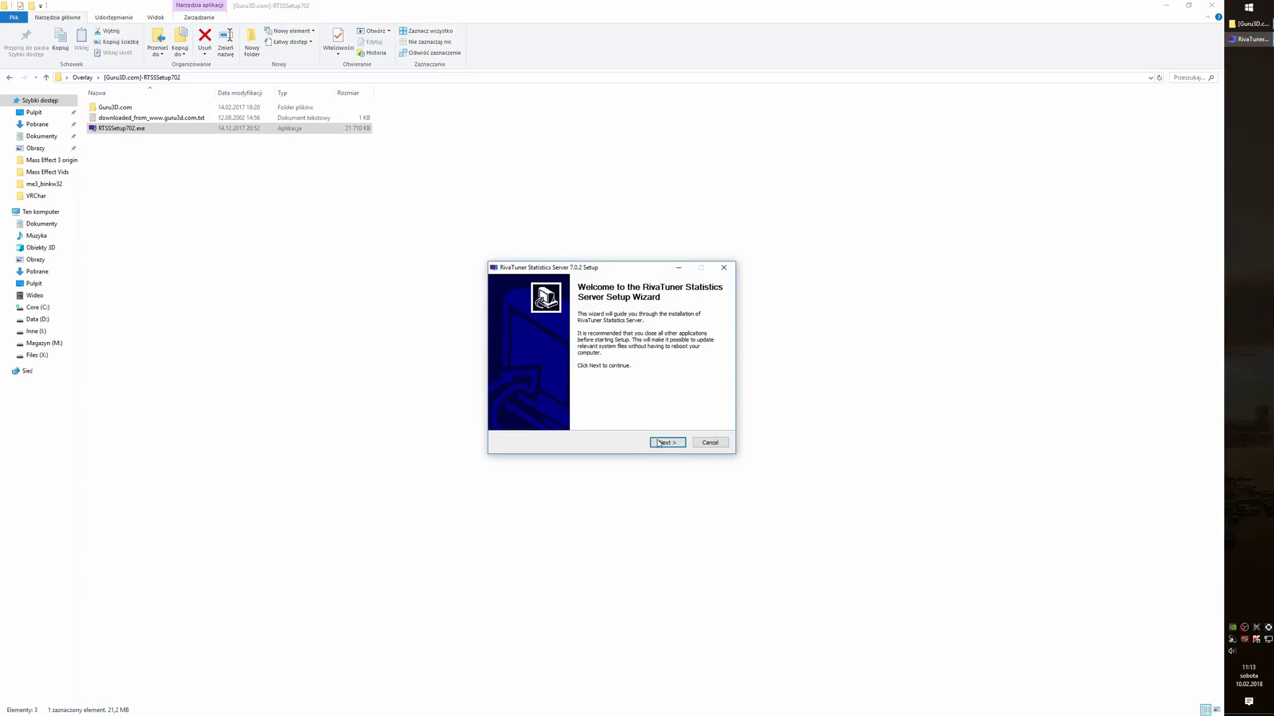
# Accept the licence, install RTSS 7.0.2 to the default folder, finish, and minimize Explorer.
pyautogui.click(674, 447)
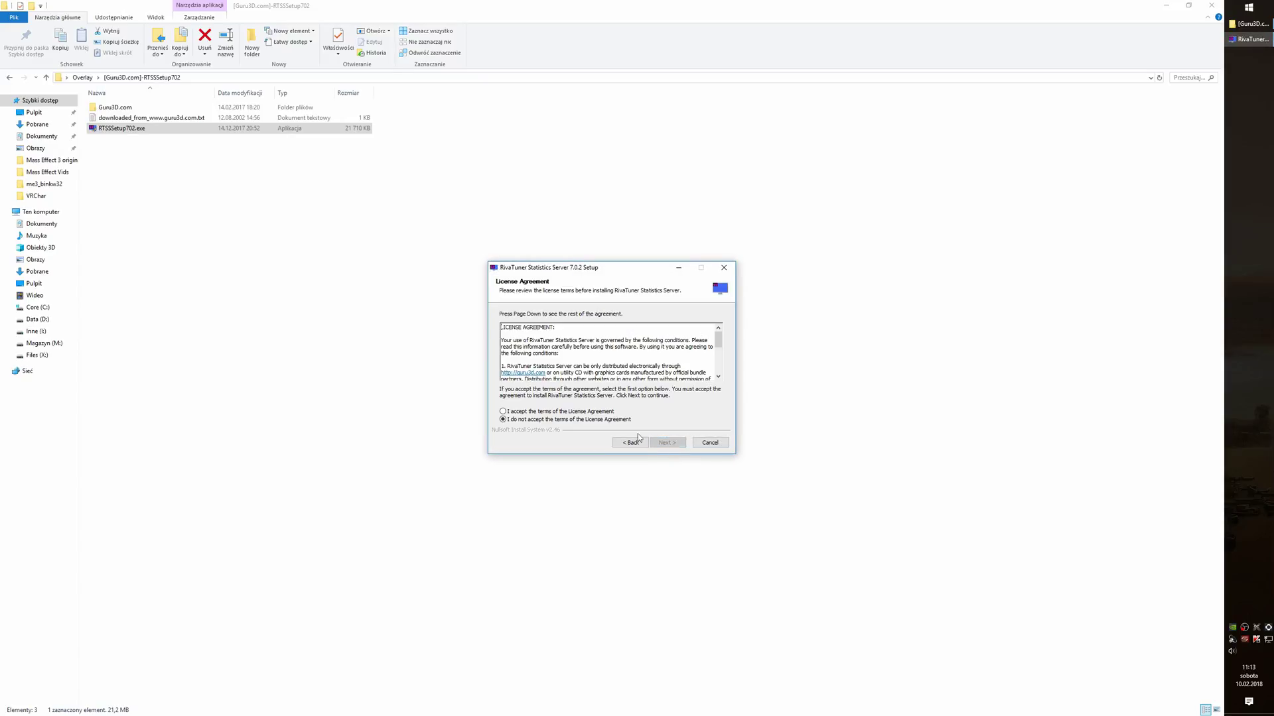
pyautogui.click(586, 412)
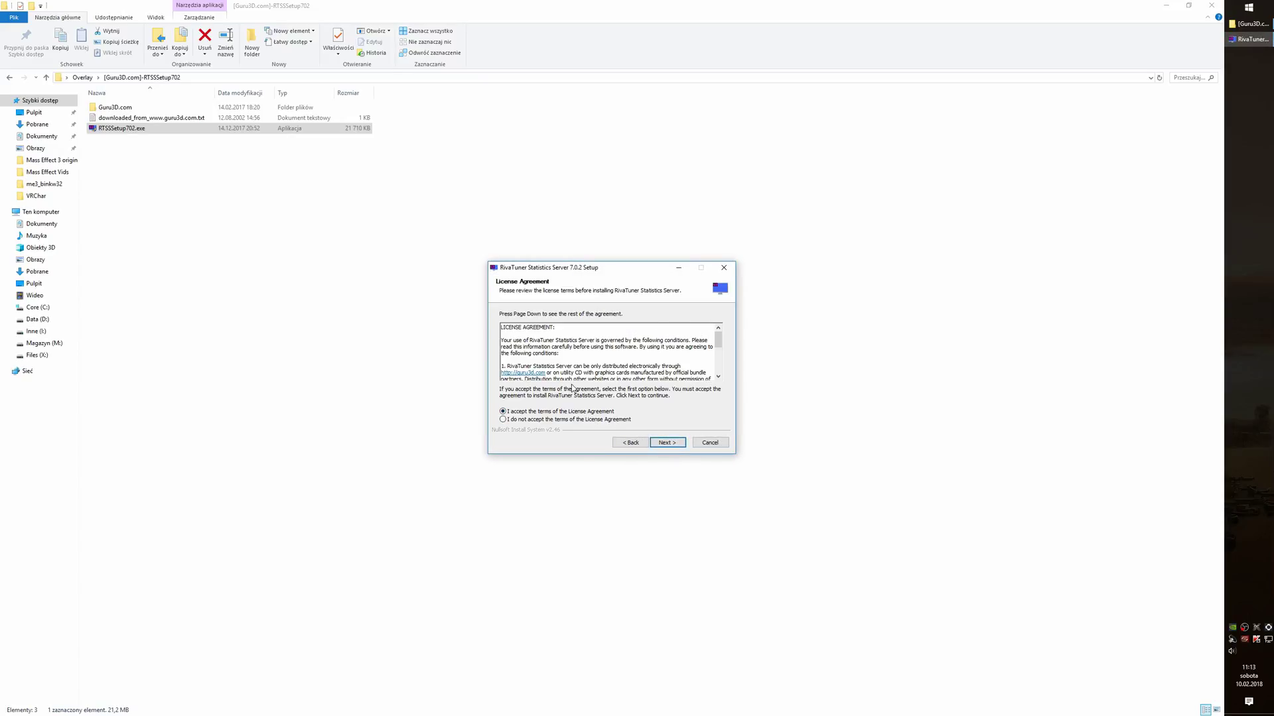
pyautogui.click(664, 443)
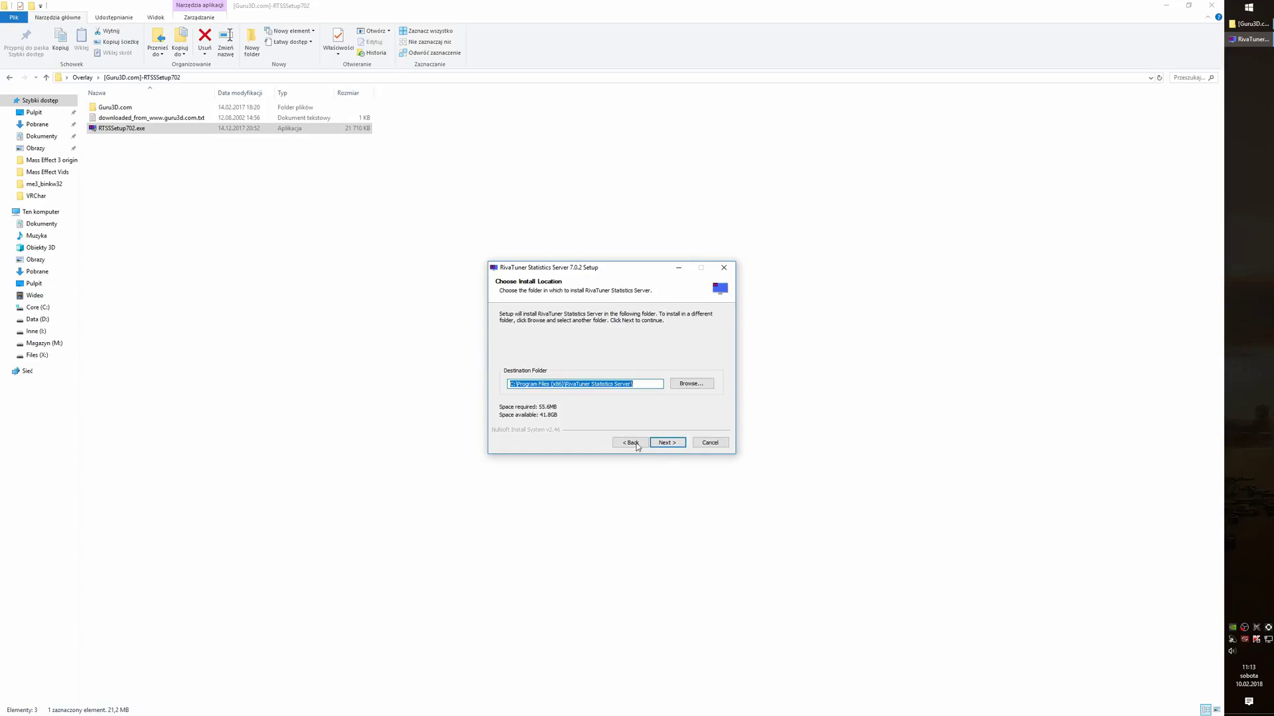
pyautogui.click(668, 443)
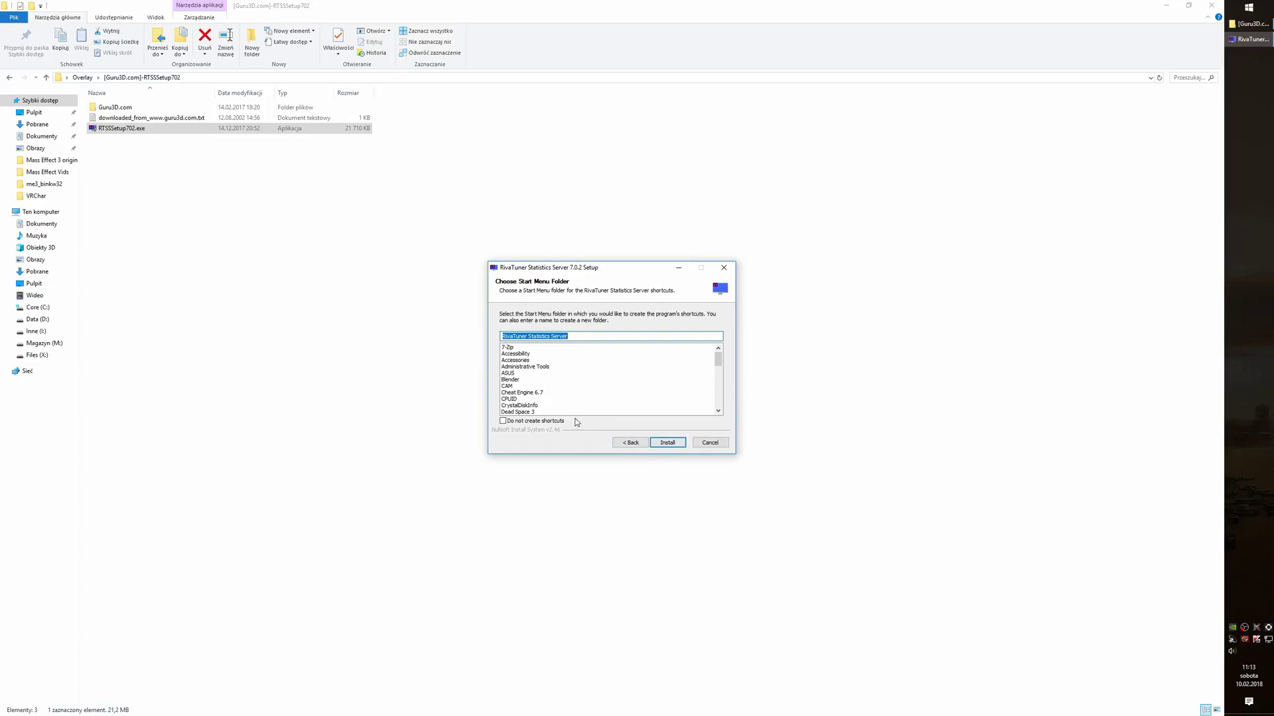
pyautogui.click(667, 441)
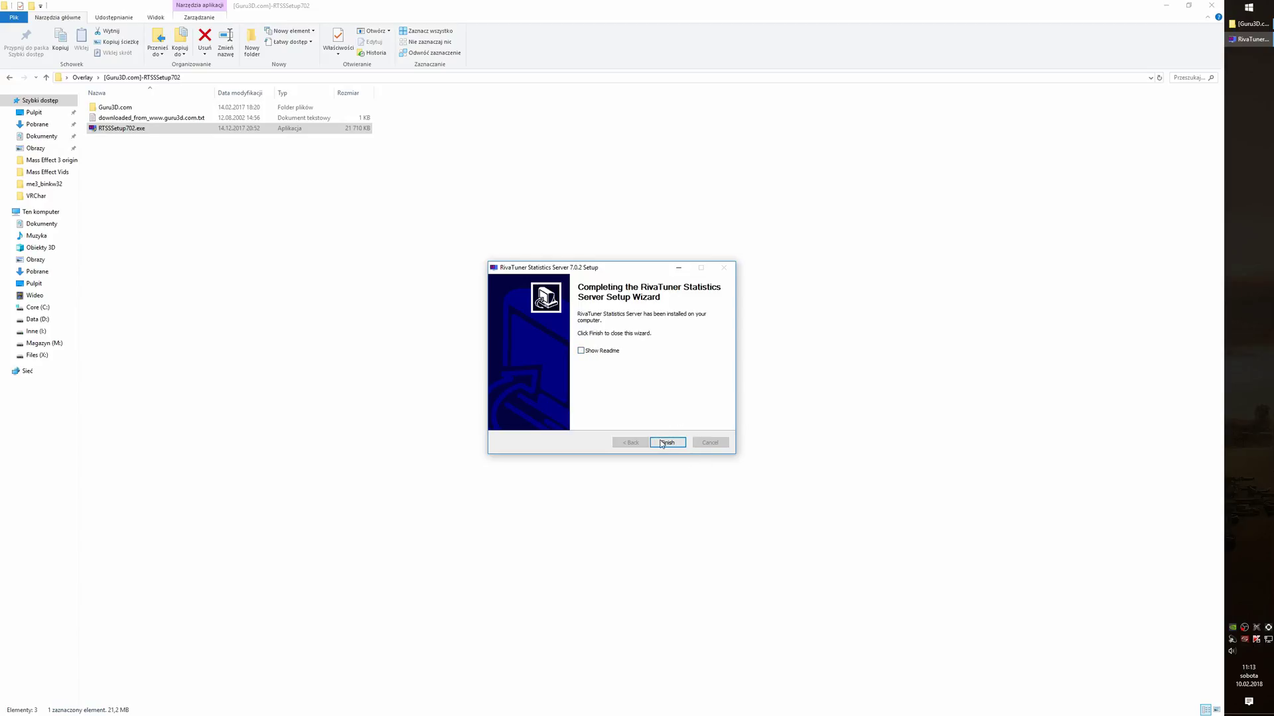
pyautogui.click(666, 443)
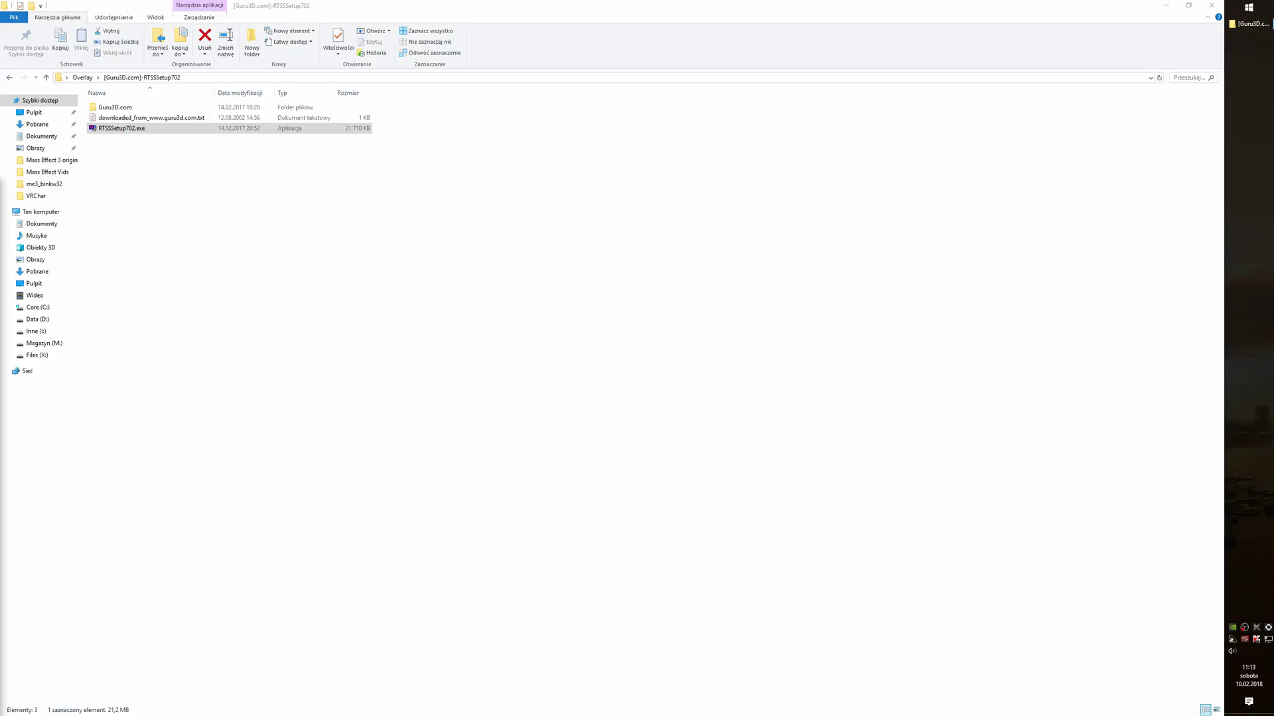
pyautogui.click(1165, 9)
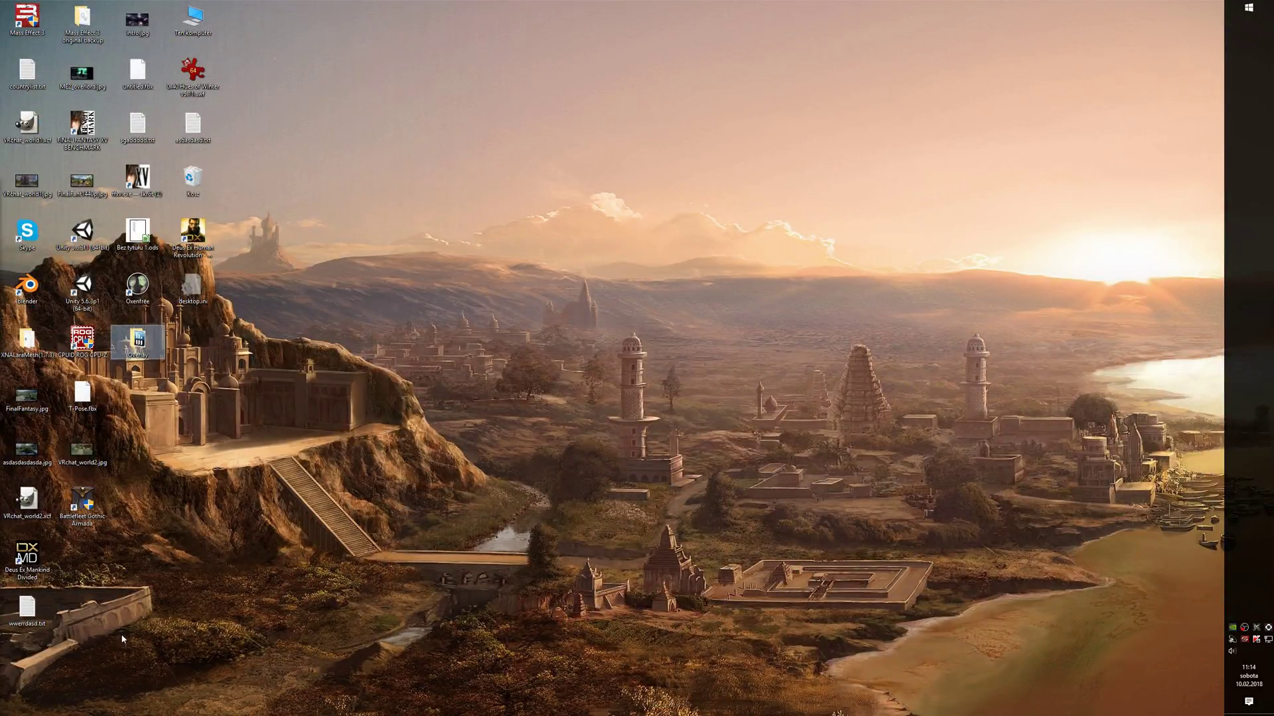
# Launch Deus Ex: Mankind Divided from its desktop launcher, then scroll through the Start menu app list.
pyautogui.doubleClick(39, 558)
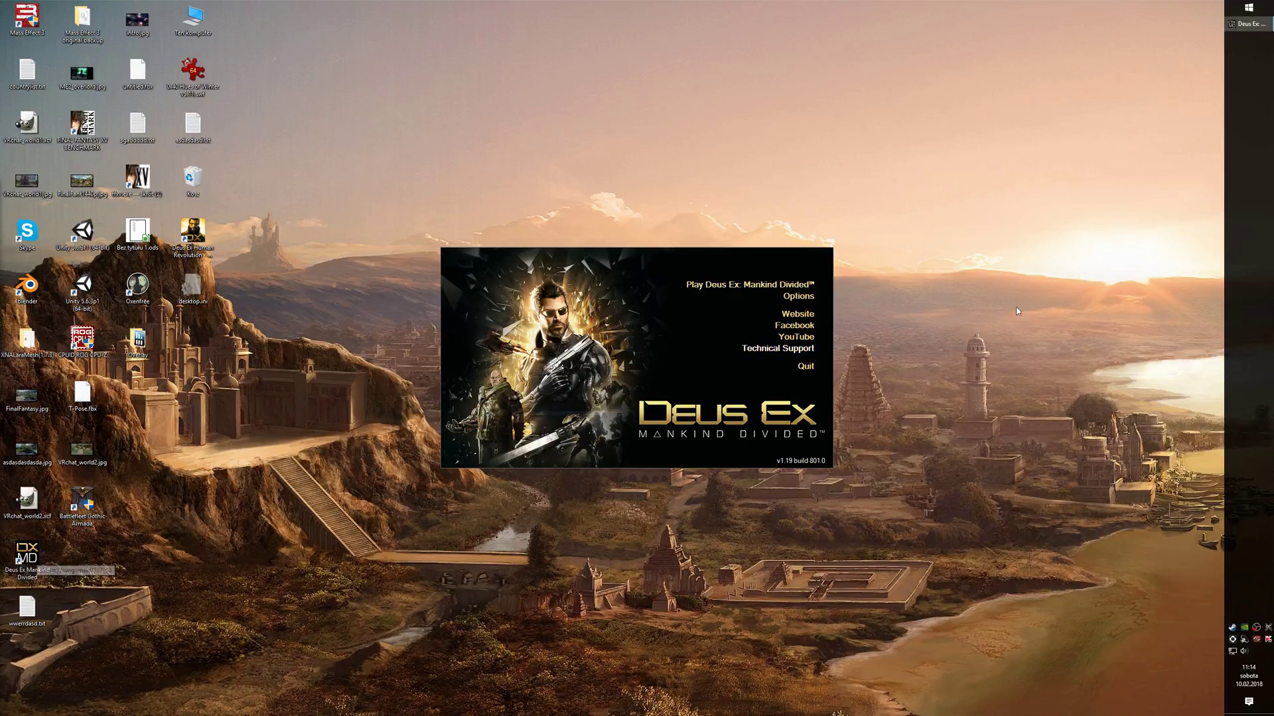
pyautogui.click(740, 284)
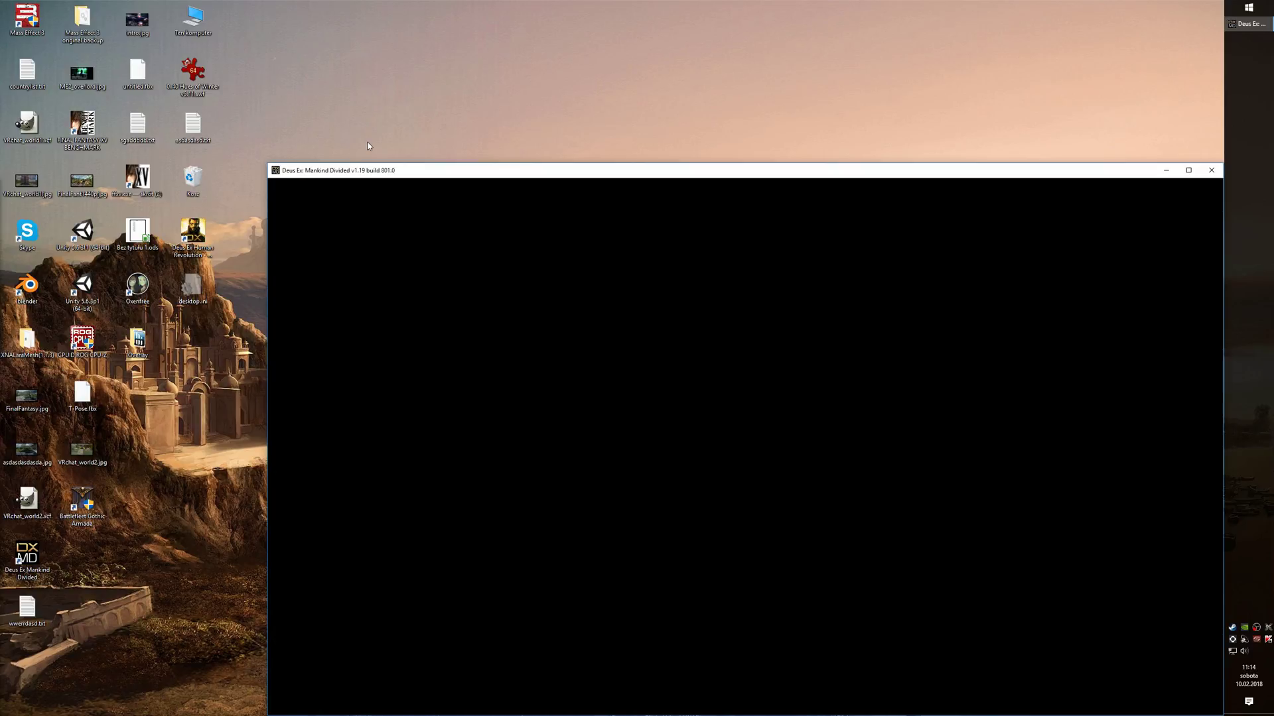
pyautogui.click(1244, 9)
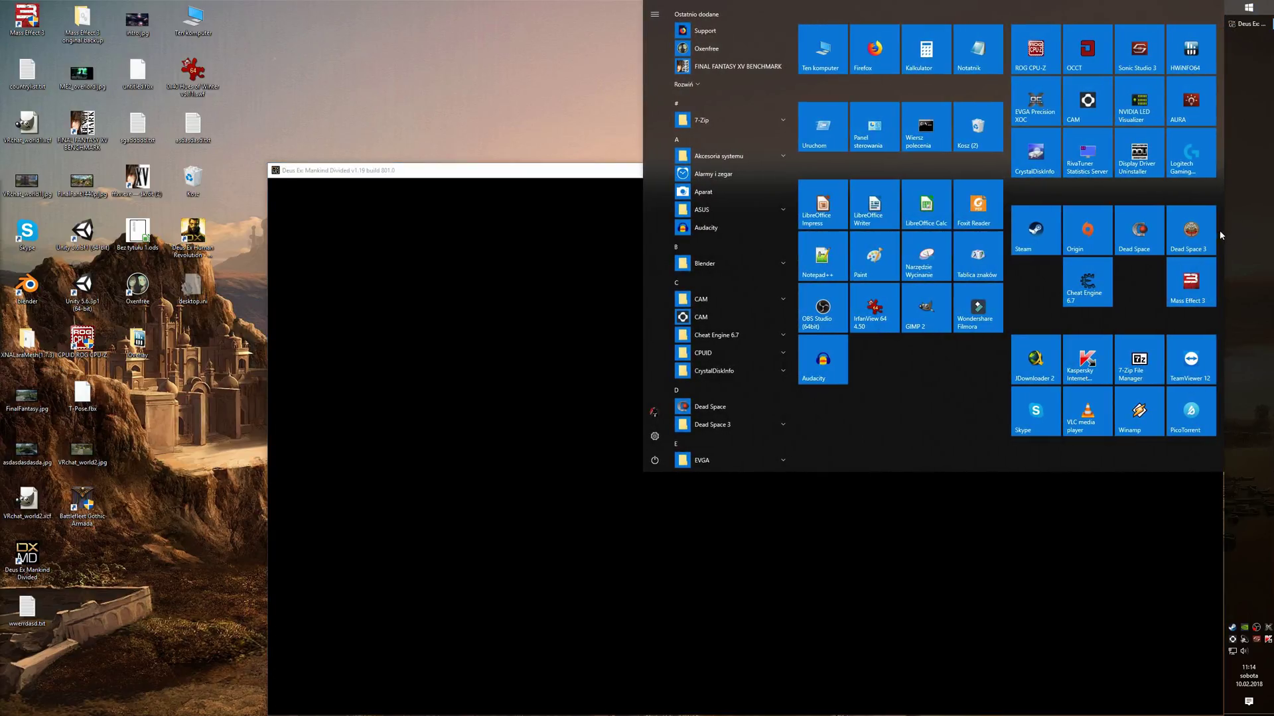
pyautogui.scroll(-2, 732, 282)
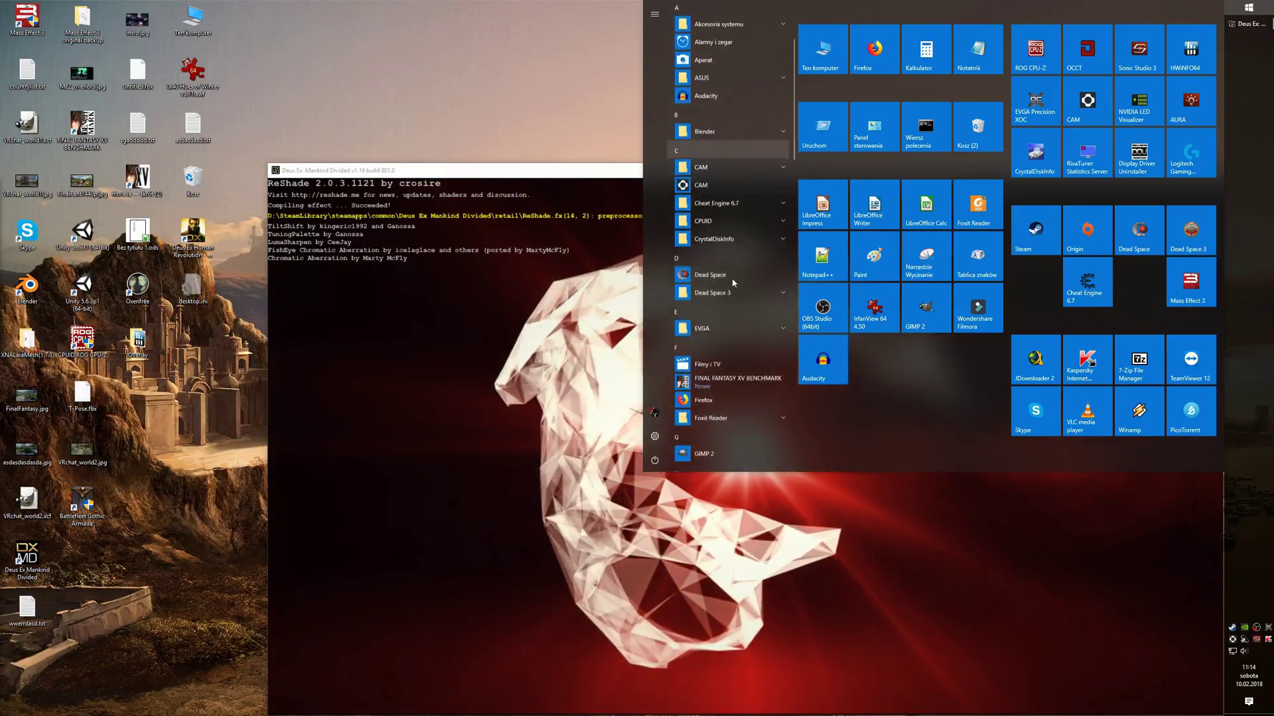
pyautogui.scroll(-4, 730, 278)
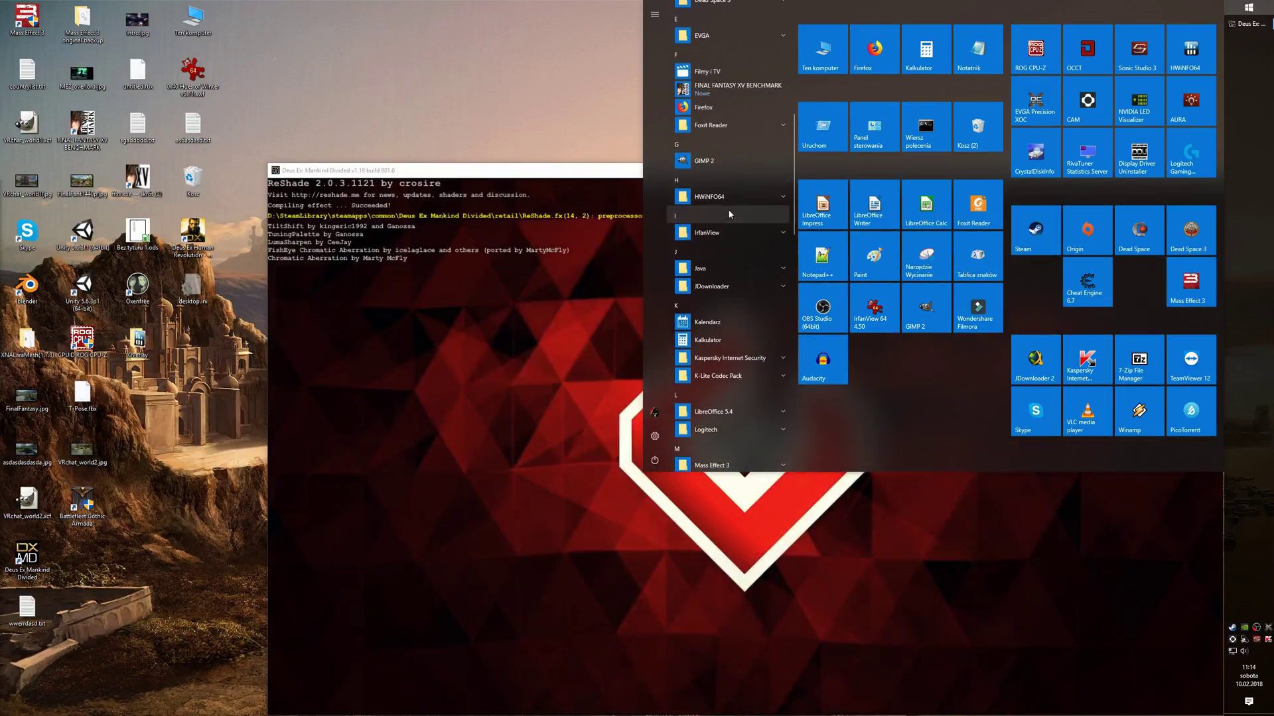
pyautogui.scroll(-4, 728, 213)
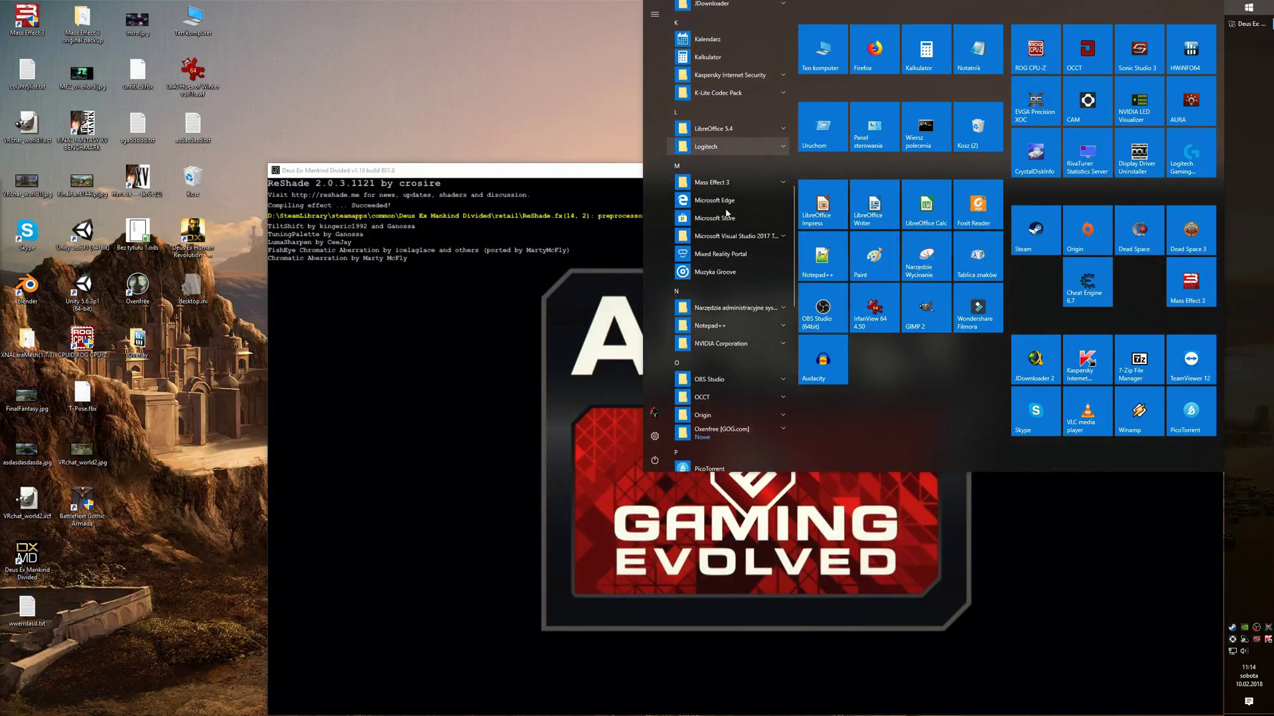
pyautogui.scroll(-4, 726, 212)
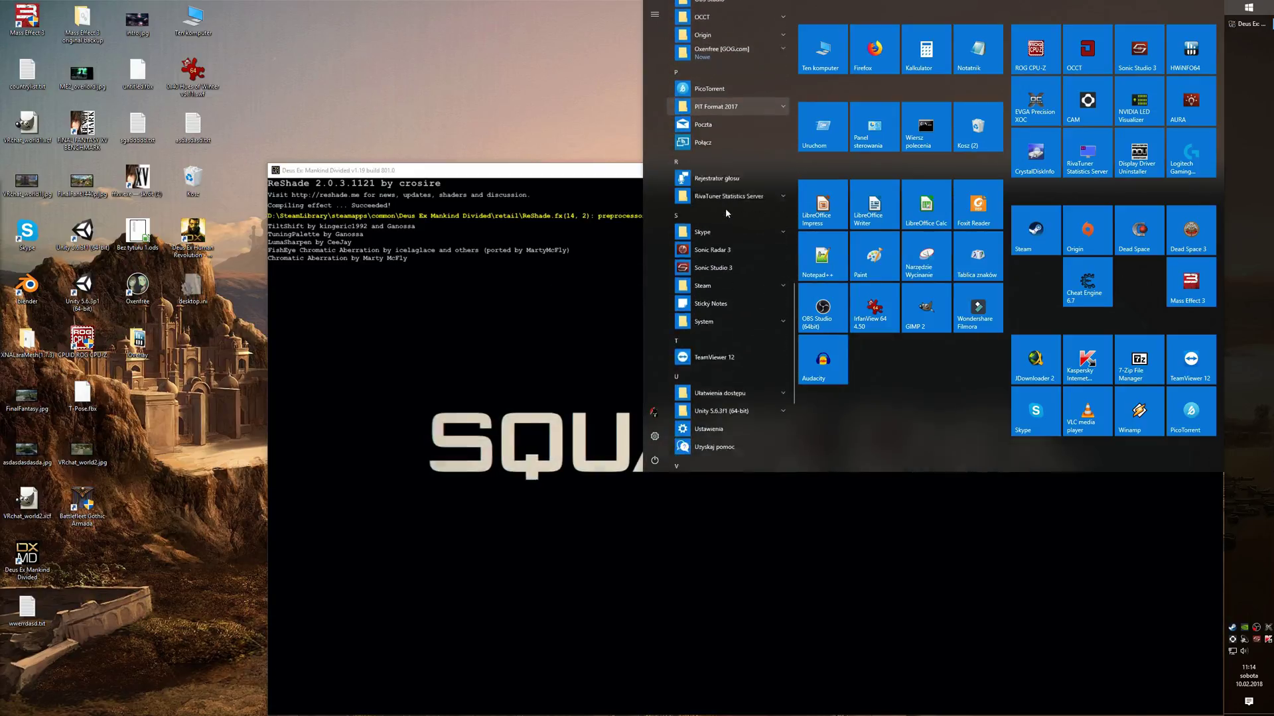
pyautogui.scroll(-3, 726, 208)
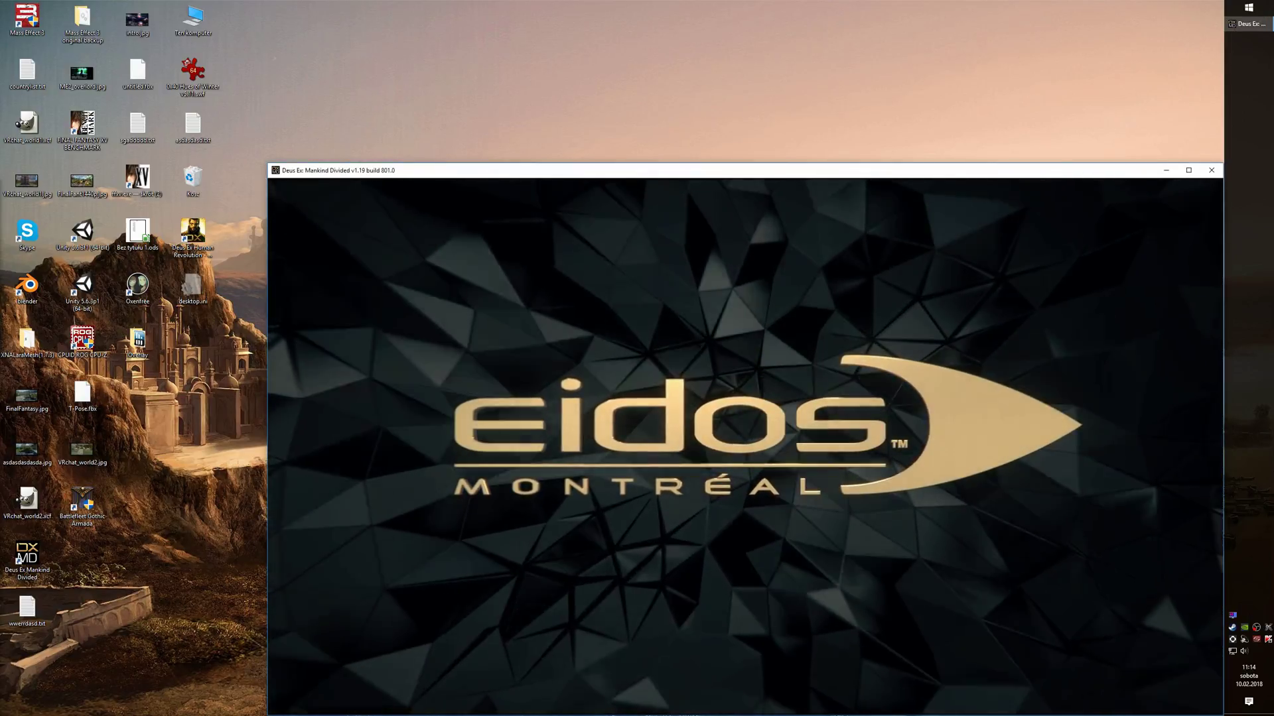
# Open RivaTuner from the tray, move it to the lower right, and turn Start with Windows ON.
pyautogui.press('super')
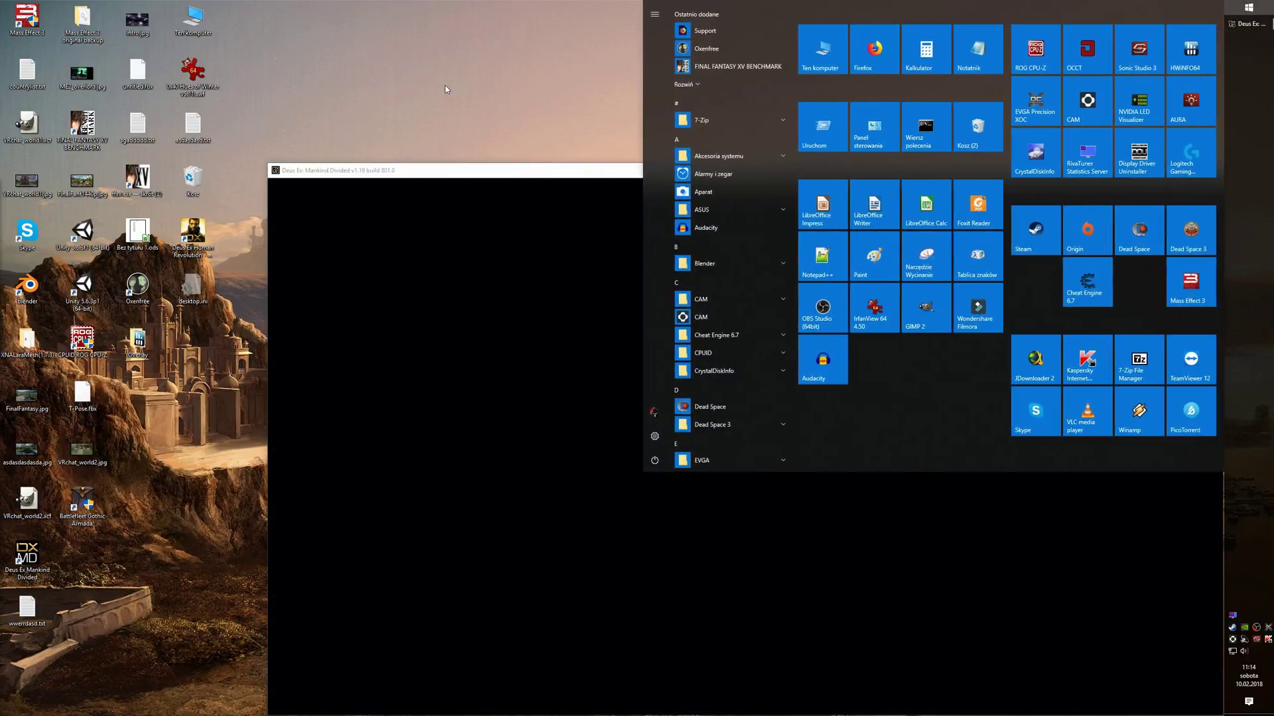
pyautogui.click(446, 90)
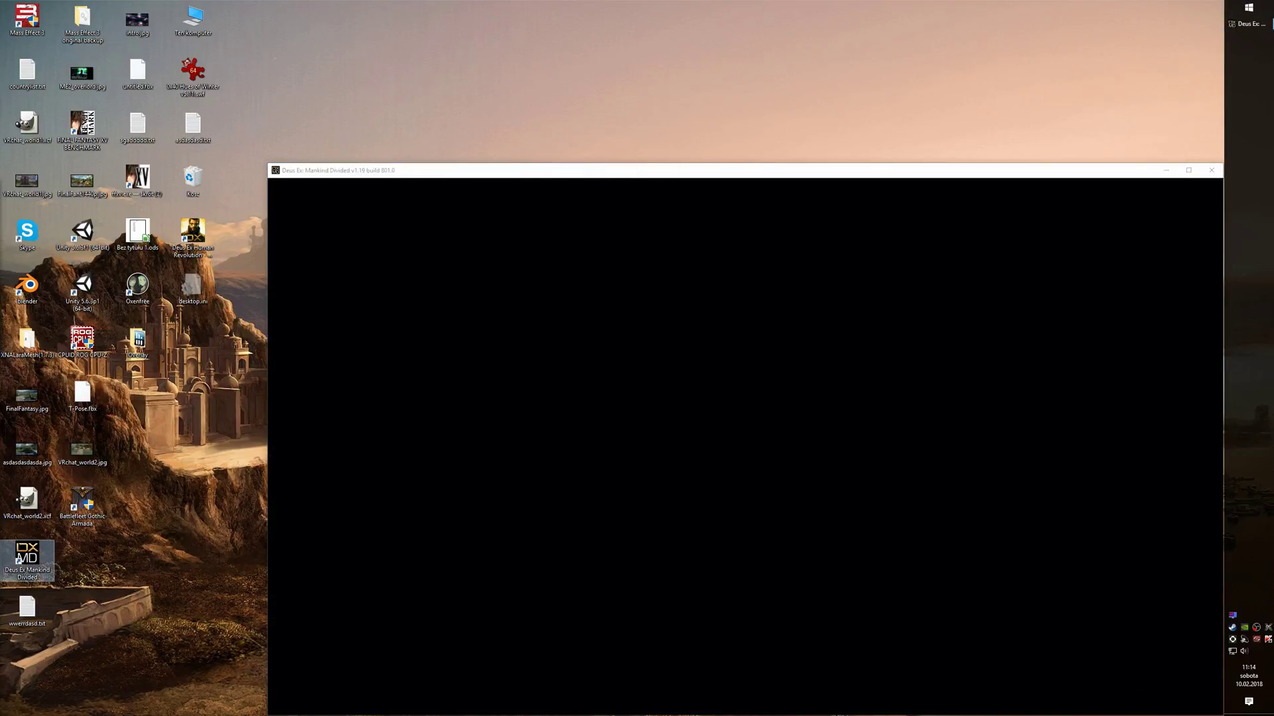
pyautogui.click(1232, 615)
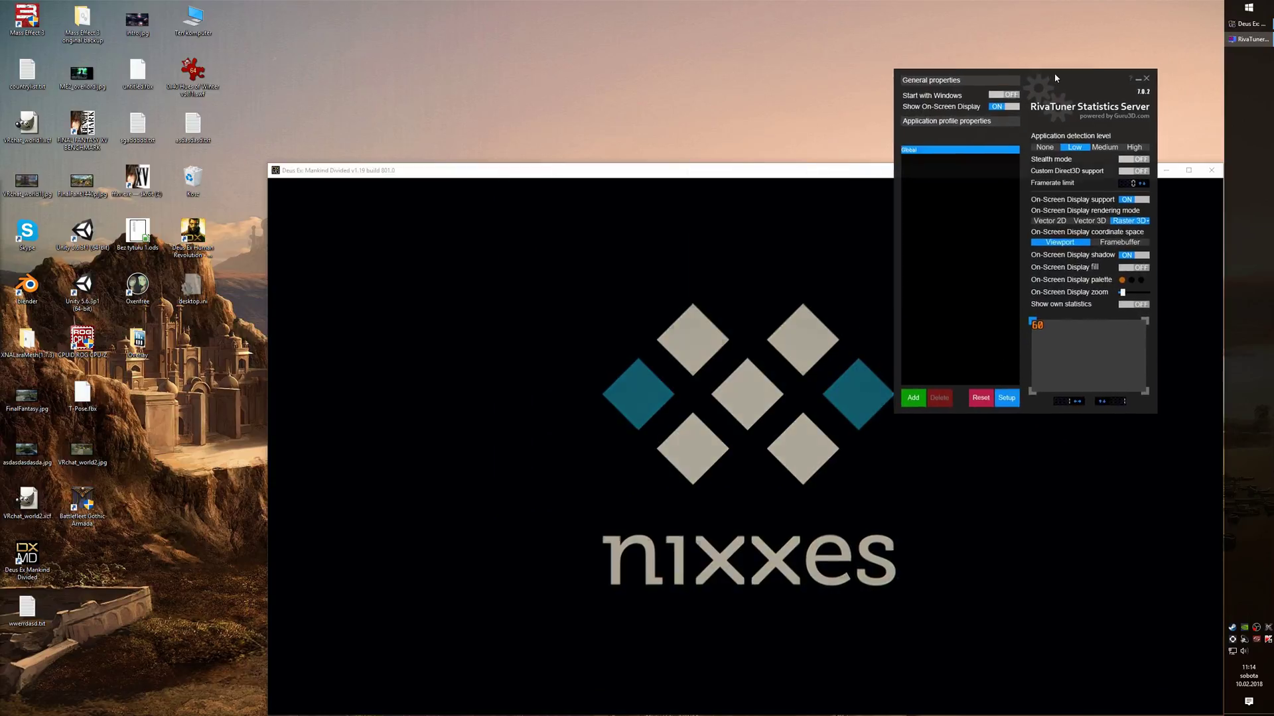
pyautogui.moveTo(1055, 75); pyautogui.dragTo(1117, 376)
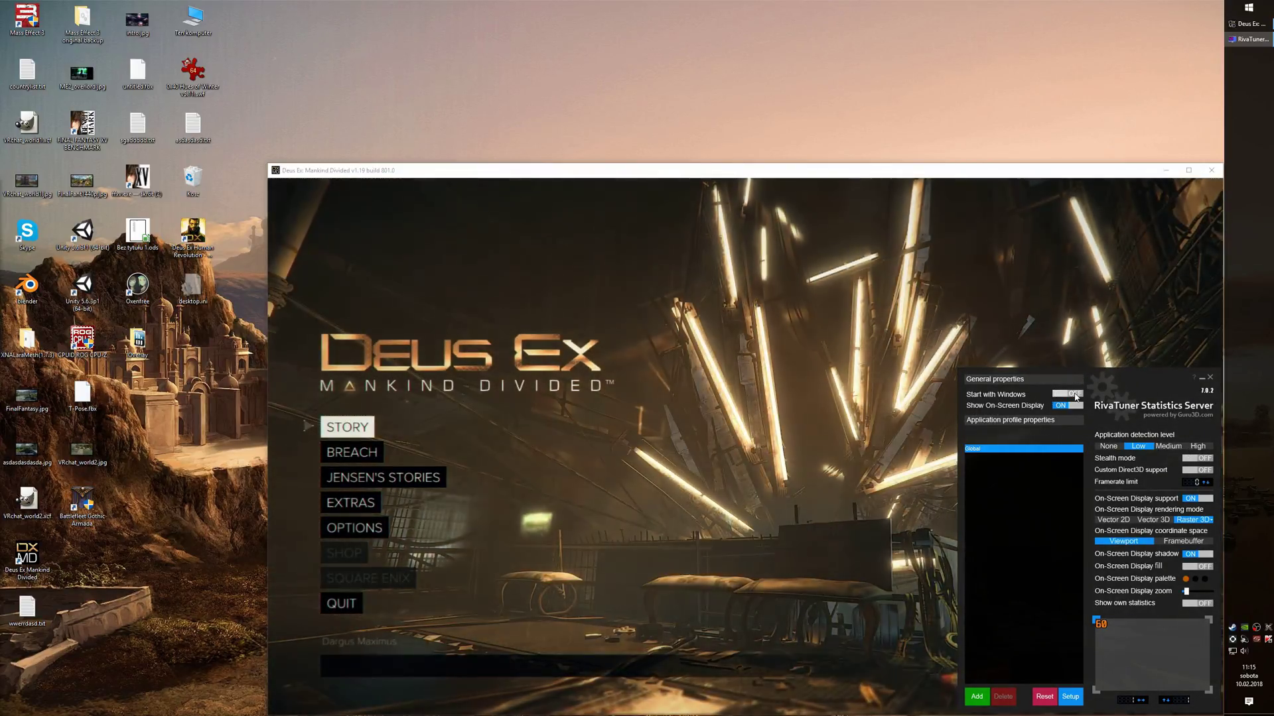
pyautogui.click(1068, 394)
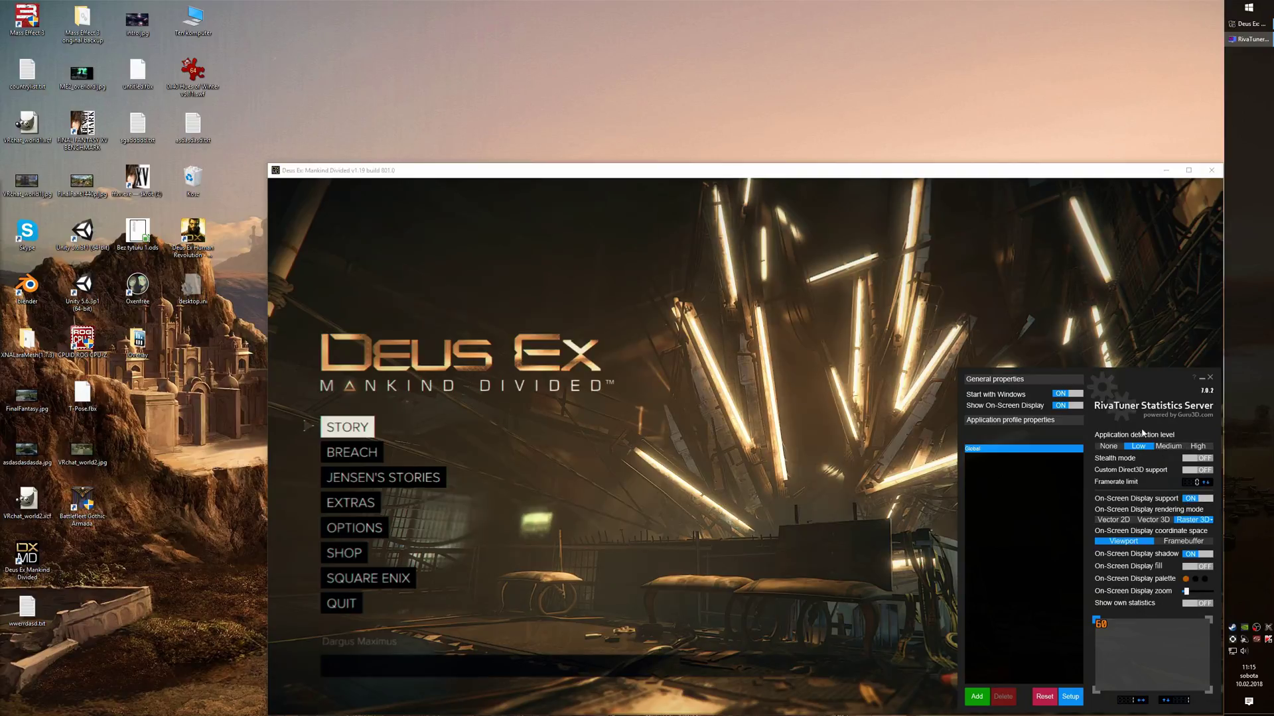
# Launch HWiNFO64 from its folder in the Start menu app list.
pyautogui.click(1263, 157)
pyautogui.click(1248, 7)
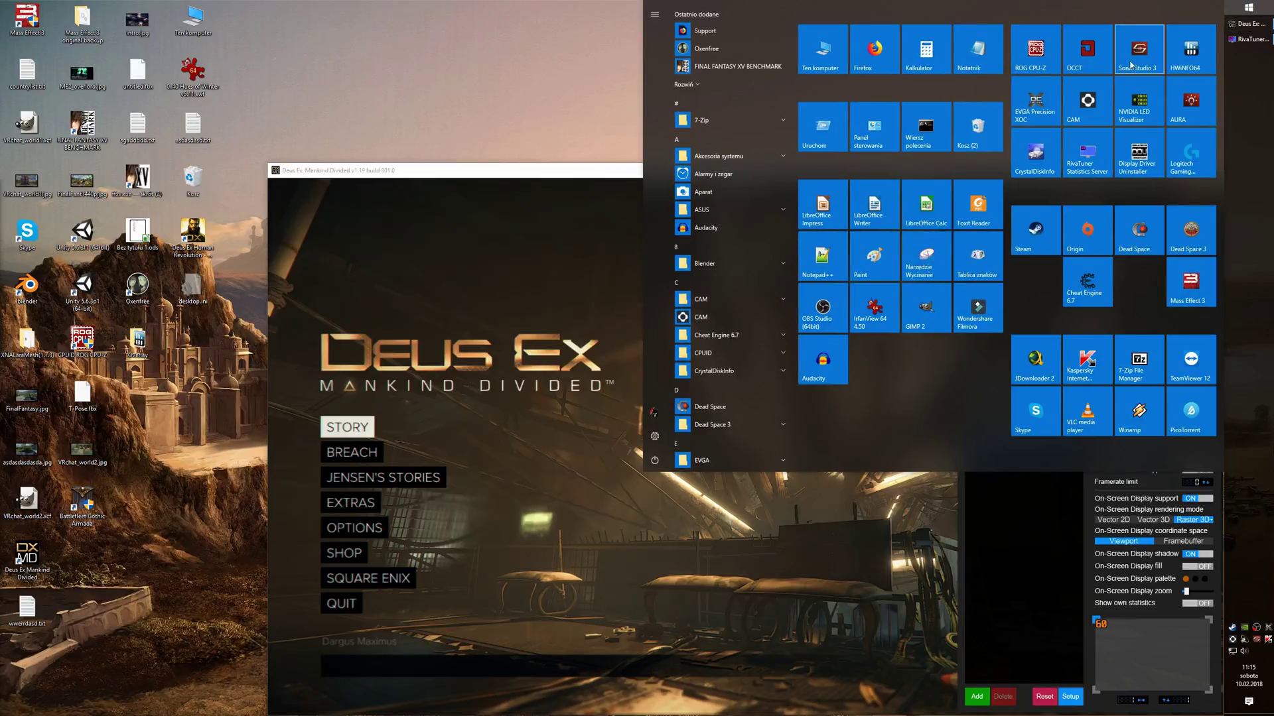
pyautogui.scroll(-6, 738, 190)
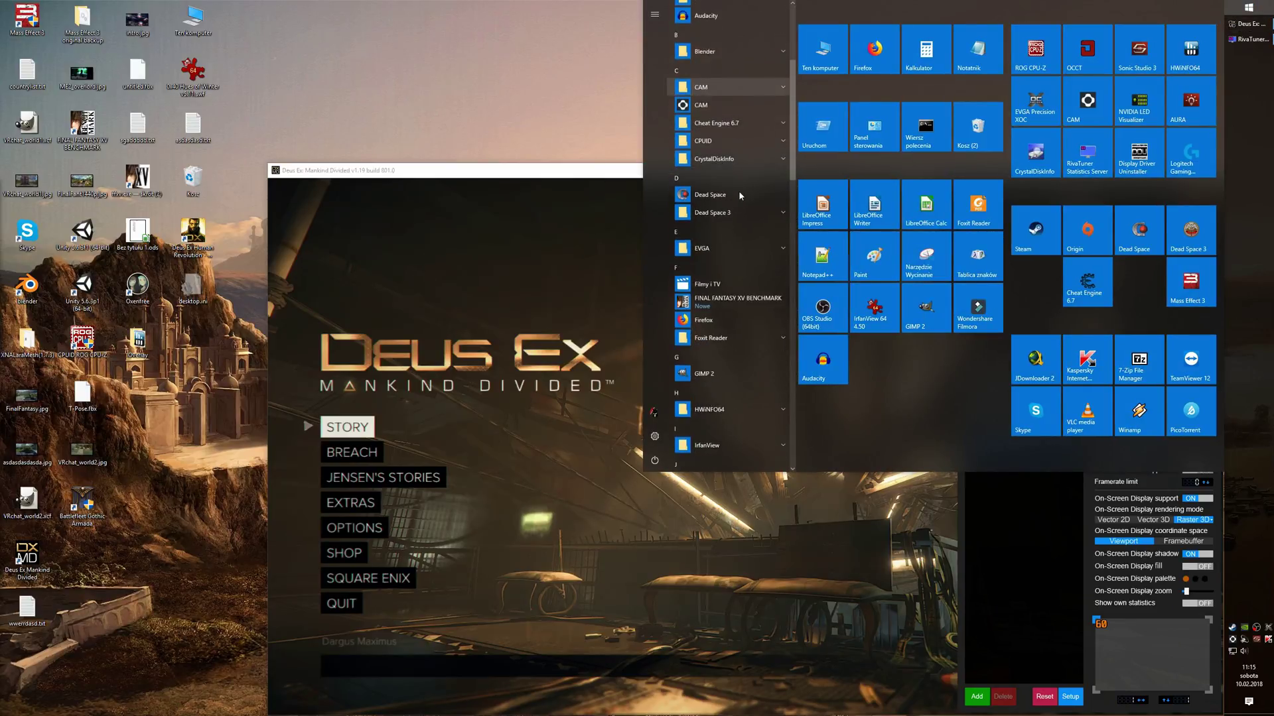
pyautogui.scroll(-2, 739, 191)
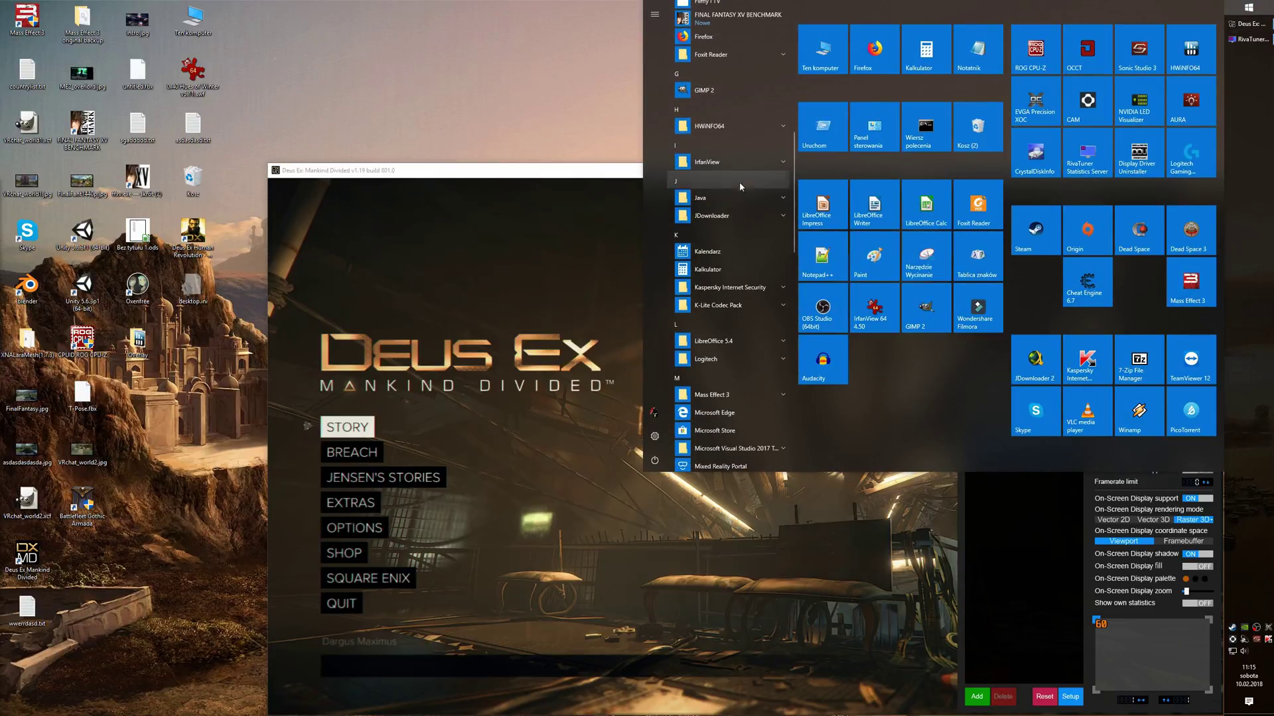
pyautogui.click(733, 127)
pyautogui.click(744, 142)
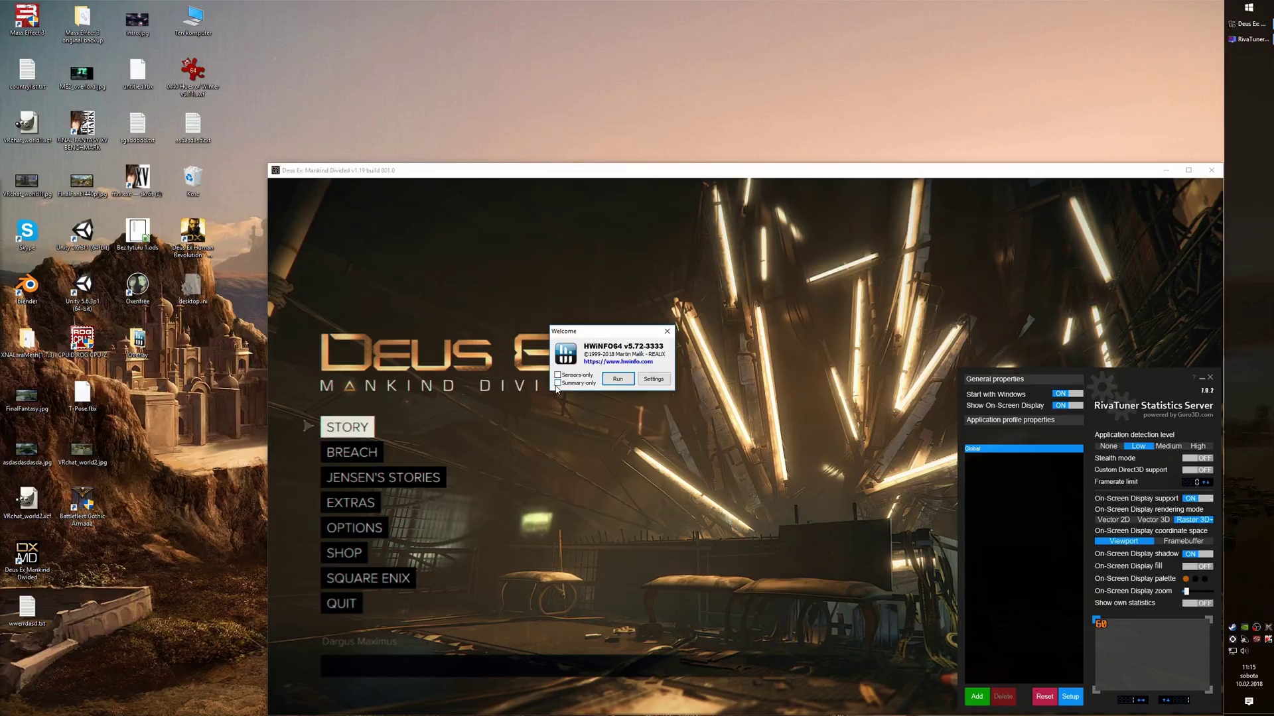
# Pick Sensors-only, enable Minimize Sensors on Startup and instead of closing, disable Show Welcome Screen.
pyautogui.click(560, 376)
pyautogui.click(653, 380)
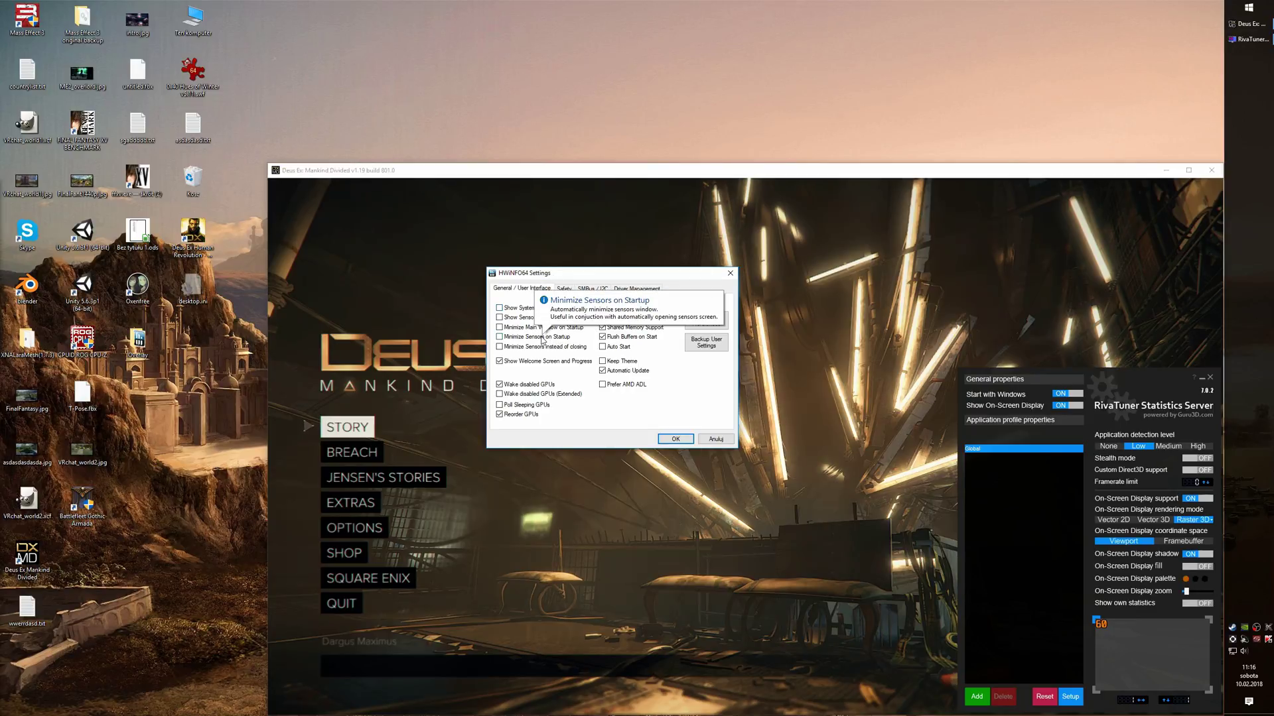
pyautogui.click(541, 338)
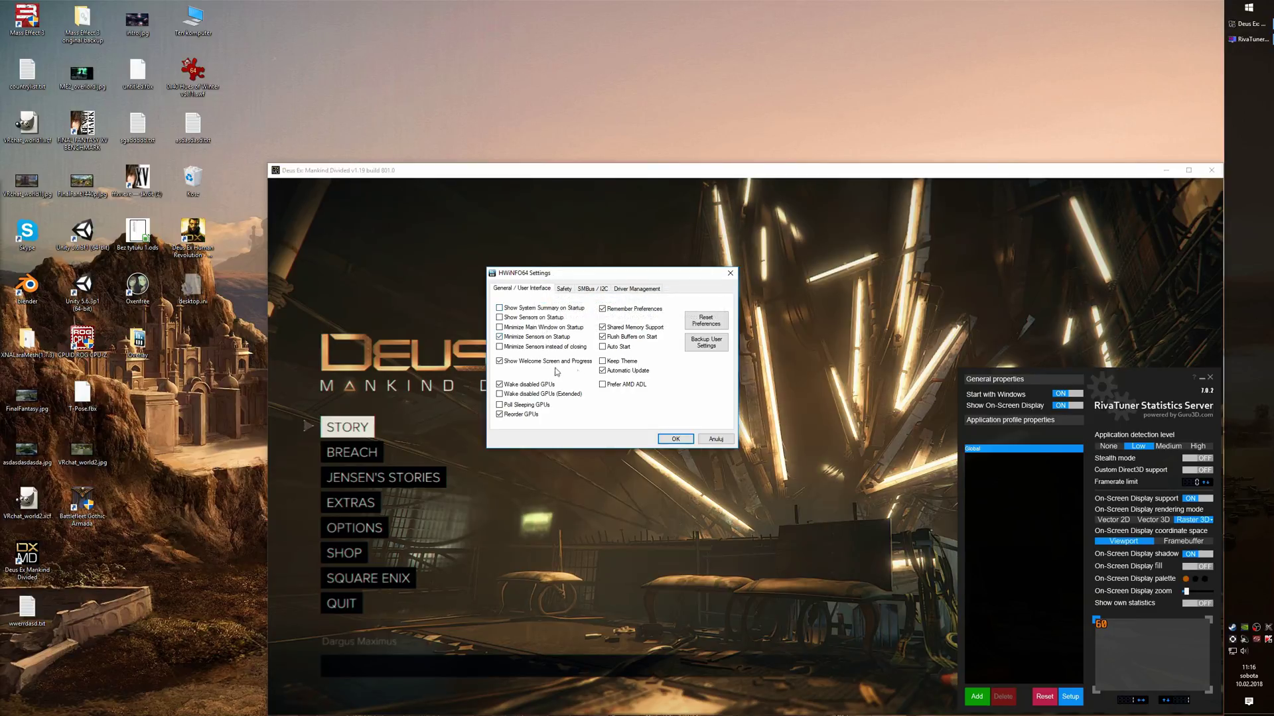
pyautogui.click(537, 348)
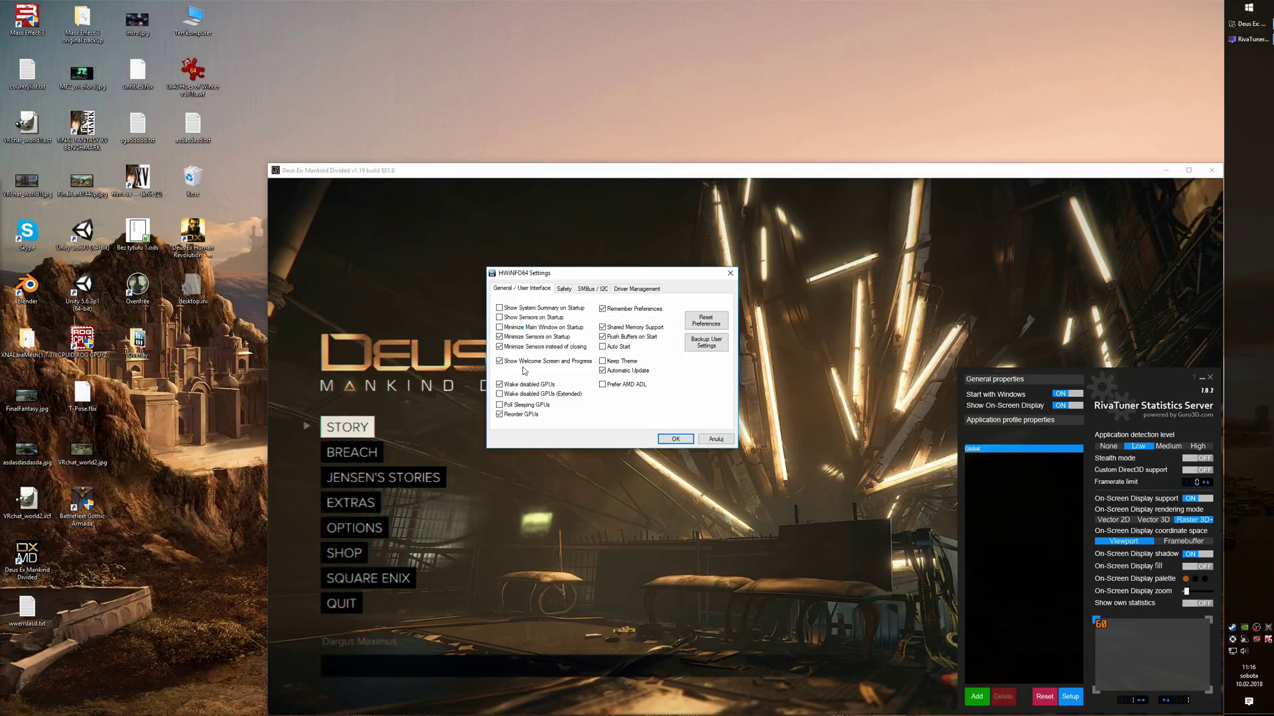
pyautogui.click(543, 362)
# Start sensor monitoring, skipping the ASUS EC sensor and suppressing that warning in future.
pyautogui.click(675, 438)
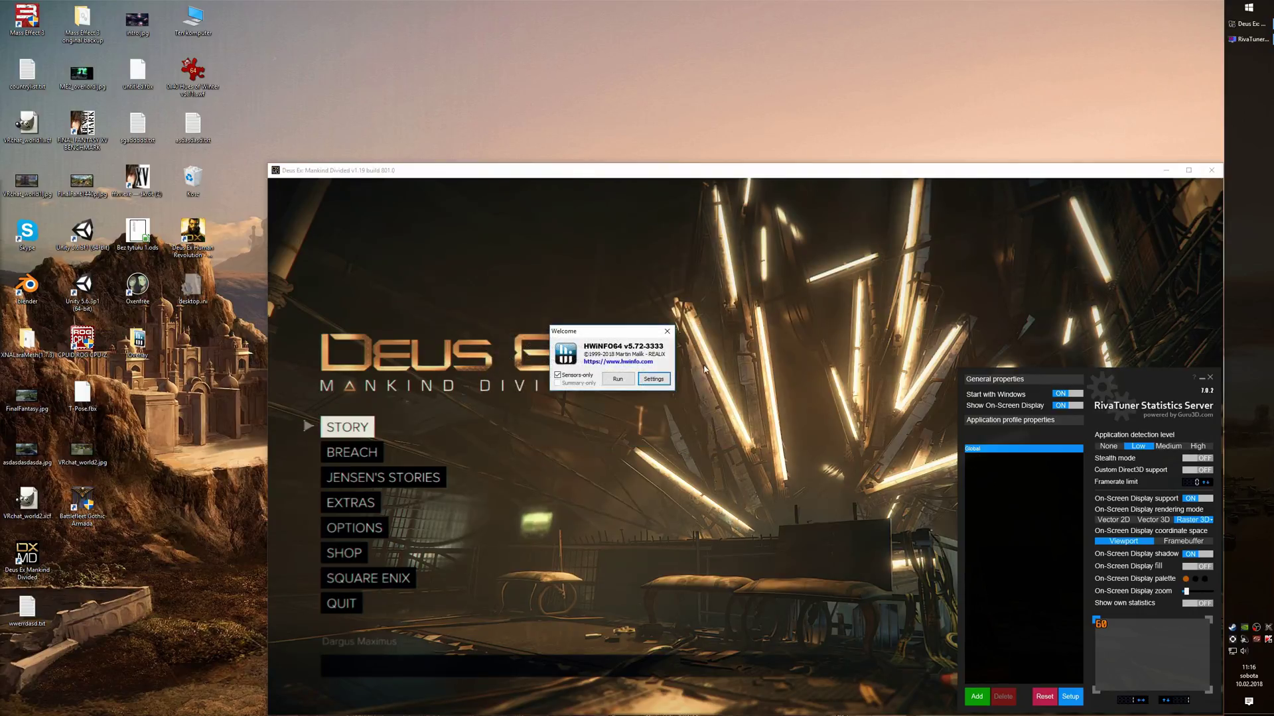
pyautogui.click(627, 384)
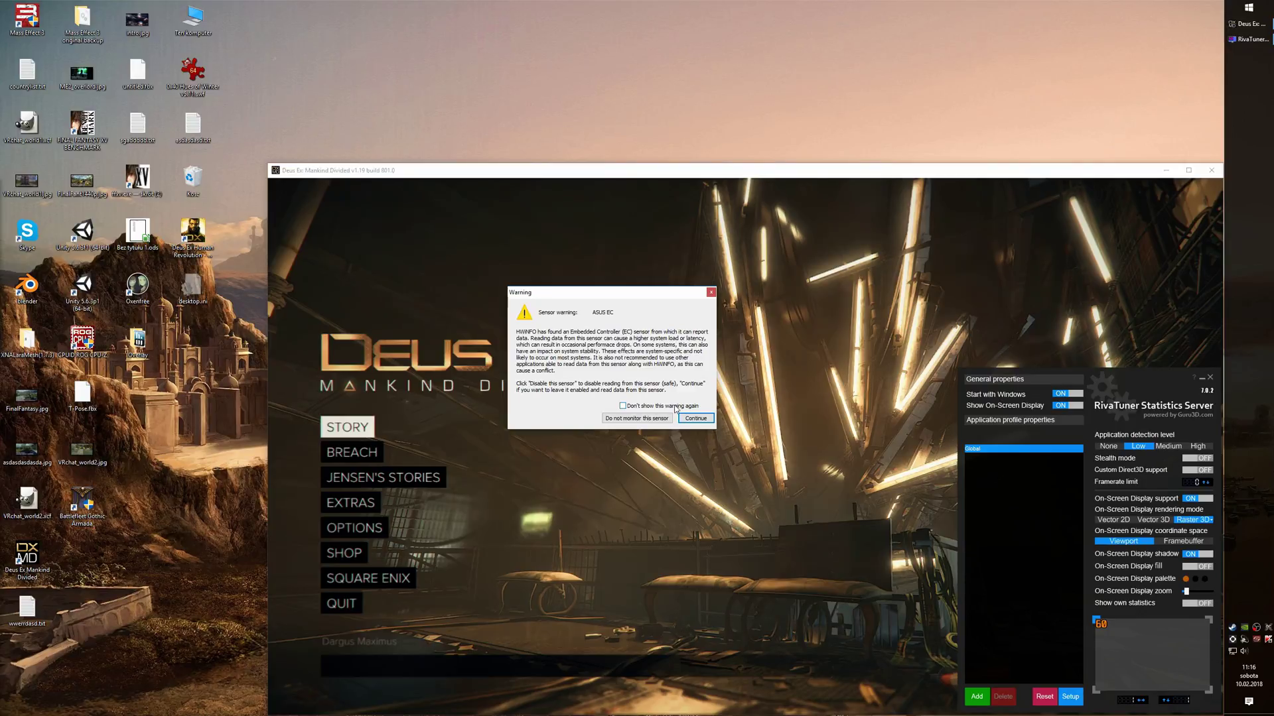
pyautogui.click(674, 408)
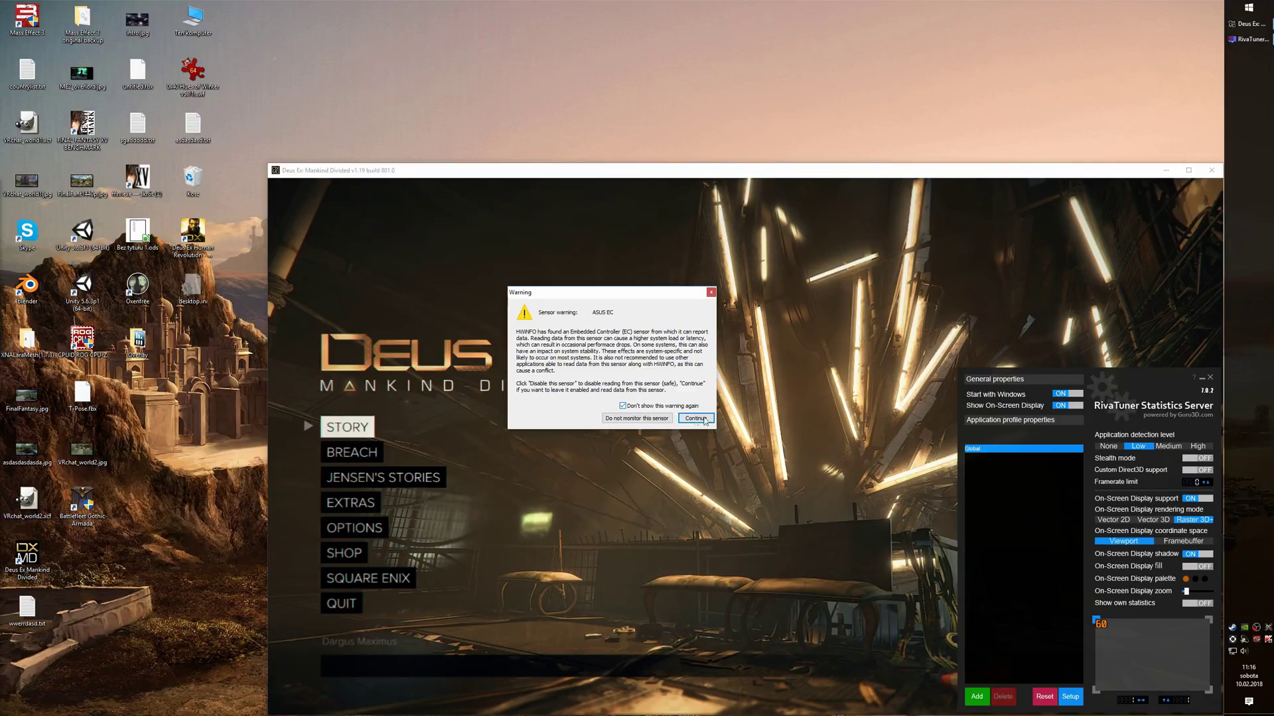
pyautogui.click(667, 419)
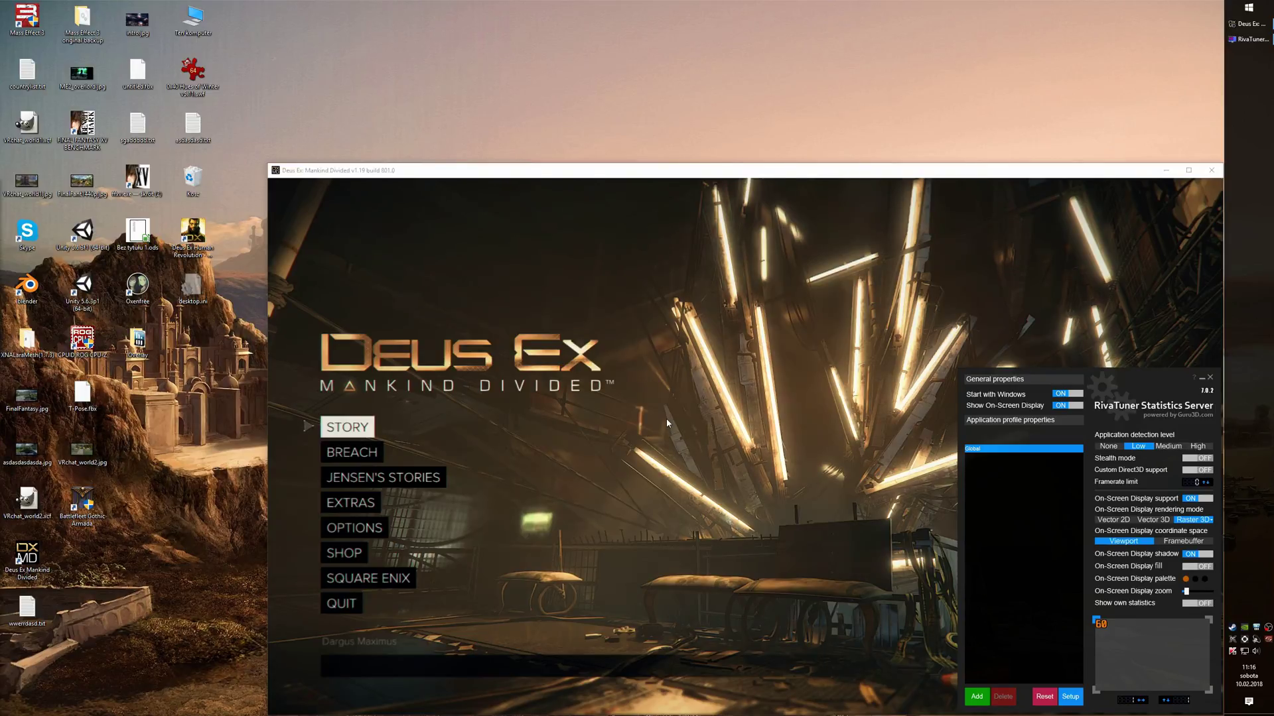
# Open the Sensor Status window from the tray, move it to the upper left, and enlarge it.
pyautogui.click(1255, 627)
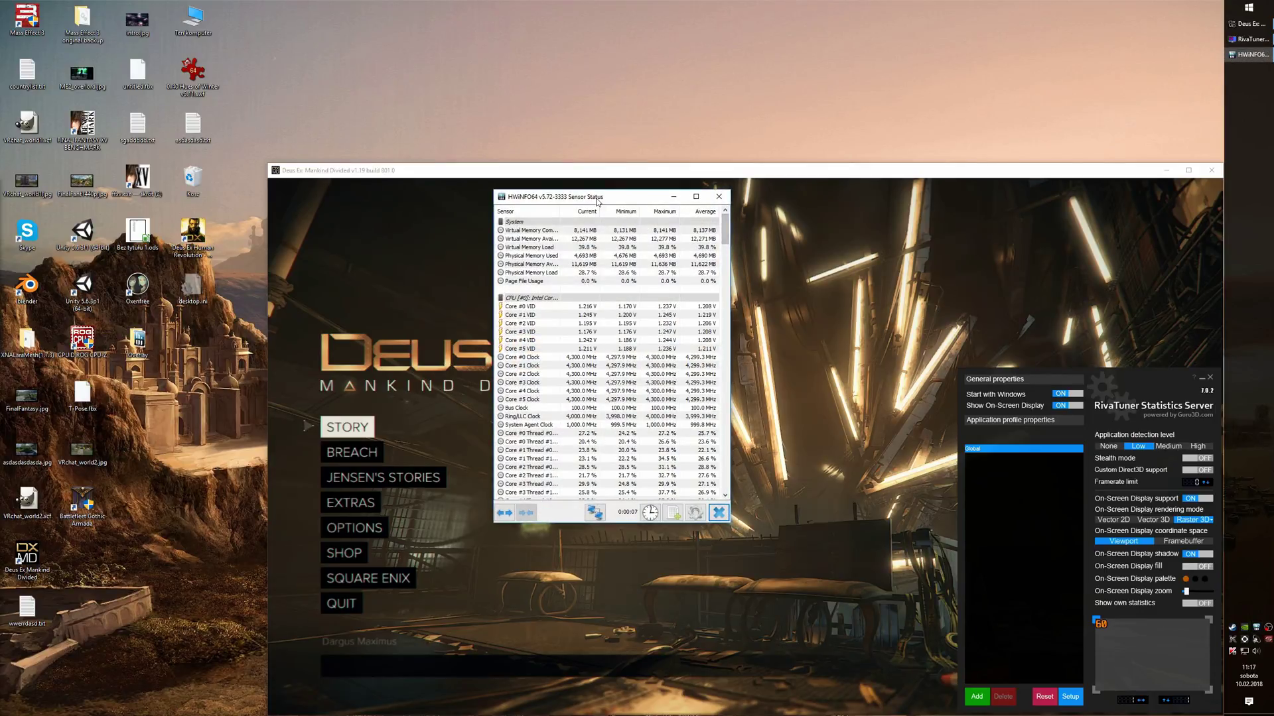
pyautogui.moveTo(596, 195); pyautogui.dragTo(104, 10)
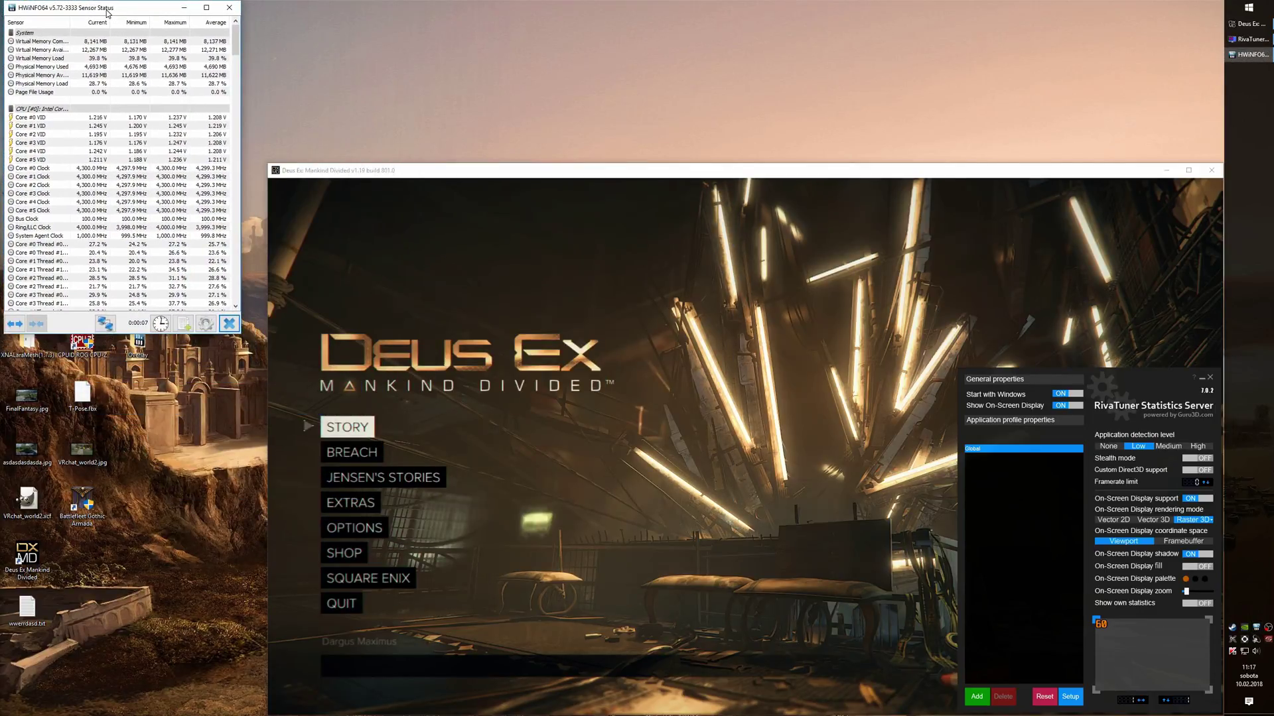
pyautogui.moveTo(265, 338); pyautogui.dragTo(953, 715)
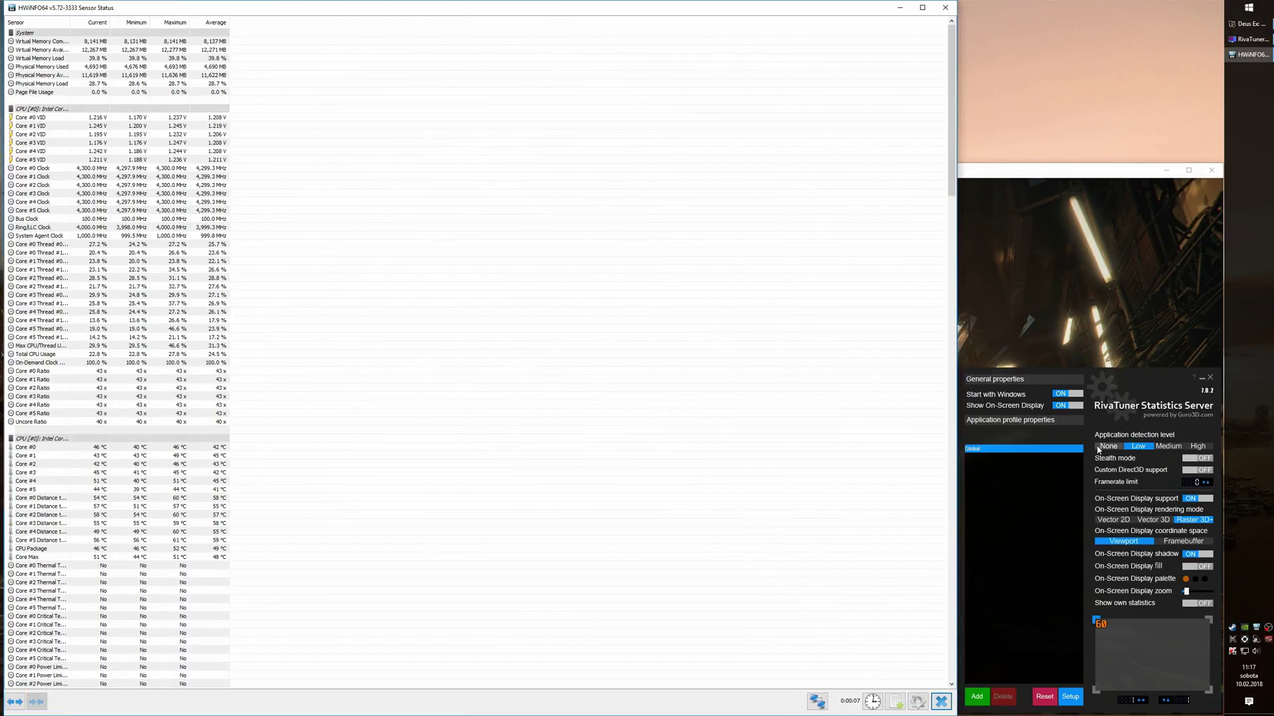
pyautogui.click(1131, 382)
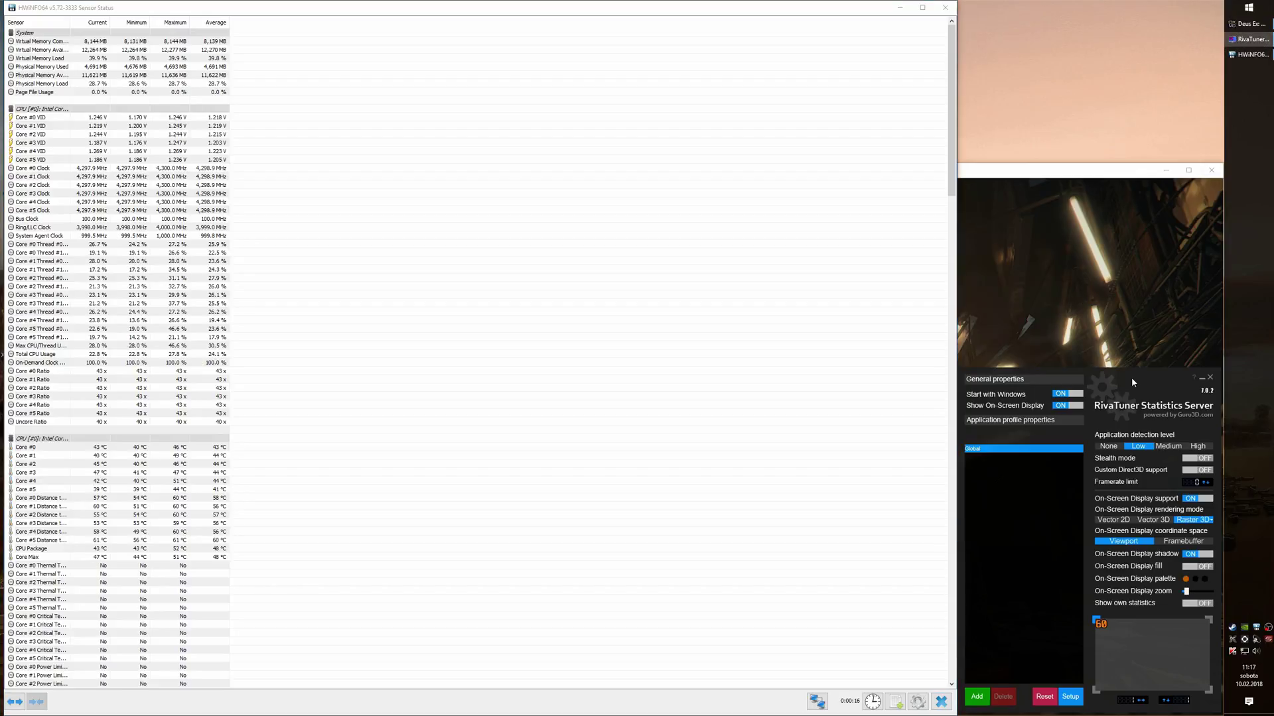
# Position the RTSS on-screen display in the top-right corner of the preview.
pyautogui.click(1210, 622)
pyautogui.click(1208, 693)
pyautogui.click(1097, 692)
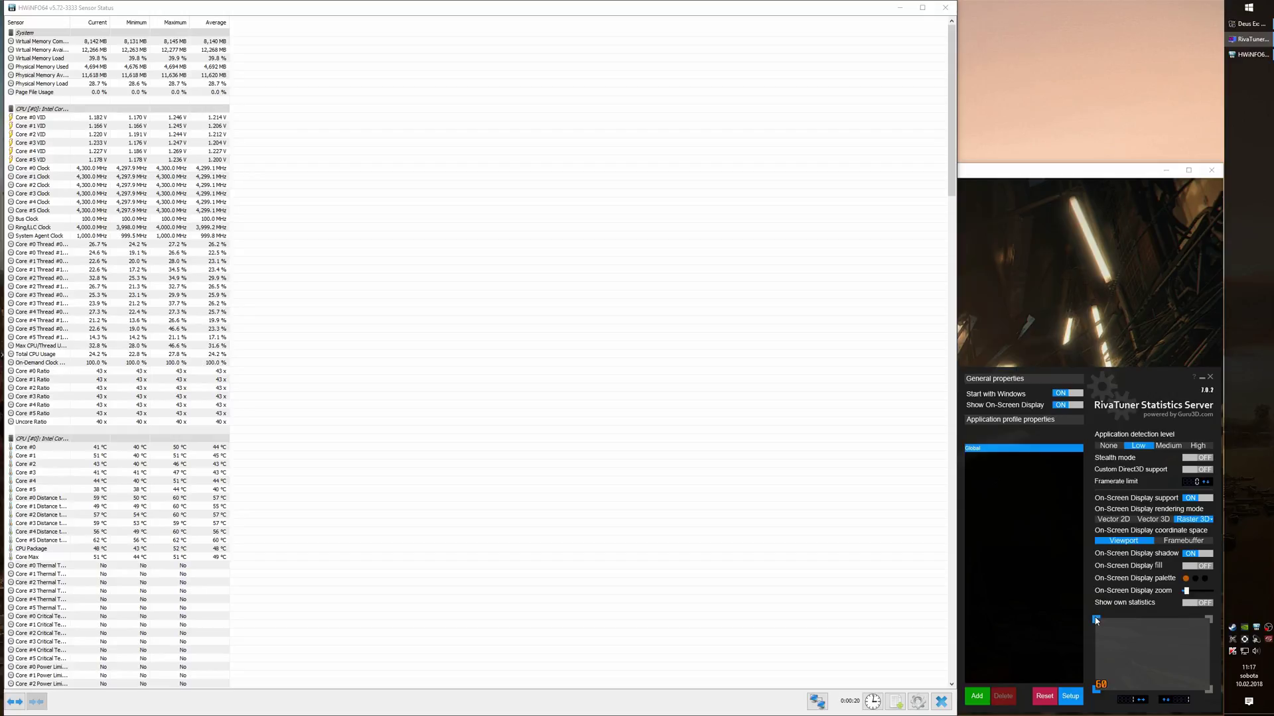
pyautogui.click(1096, 621)
pyautogui.click(1208, 619)
# Switch the HWiNFO sensor list to one wide pane and minimize the window.
pyautogui.click(439, 187)
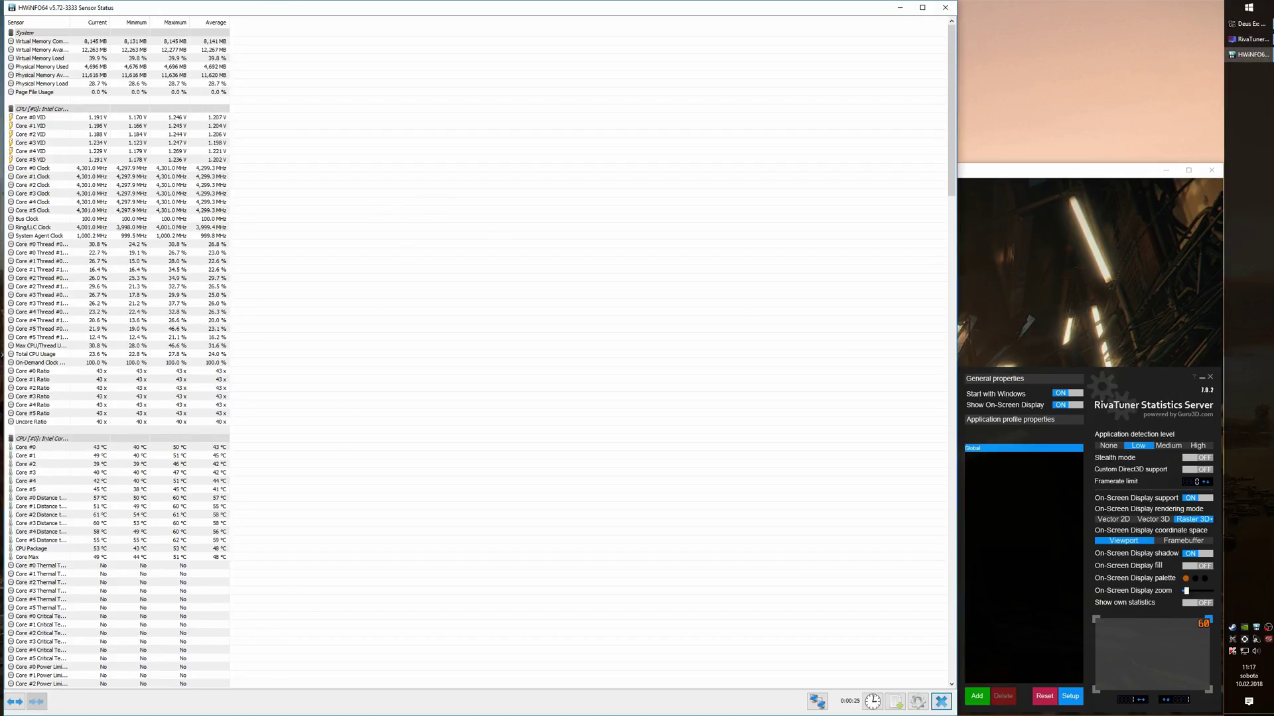
pyautogui.click(19, 702)
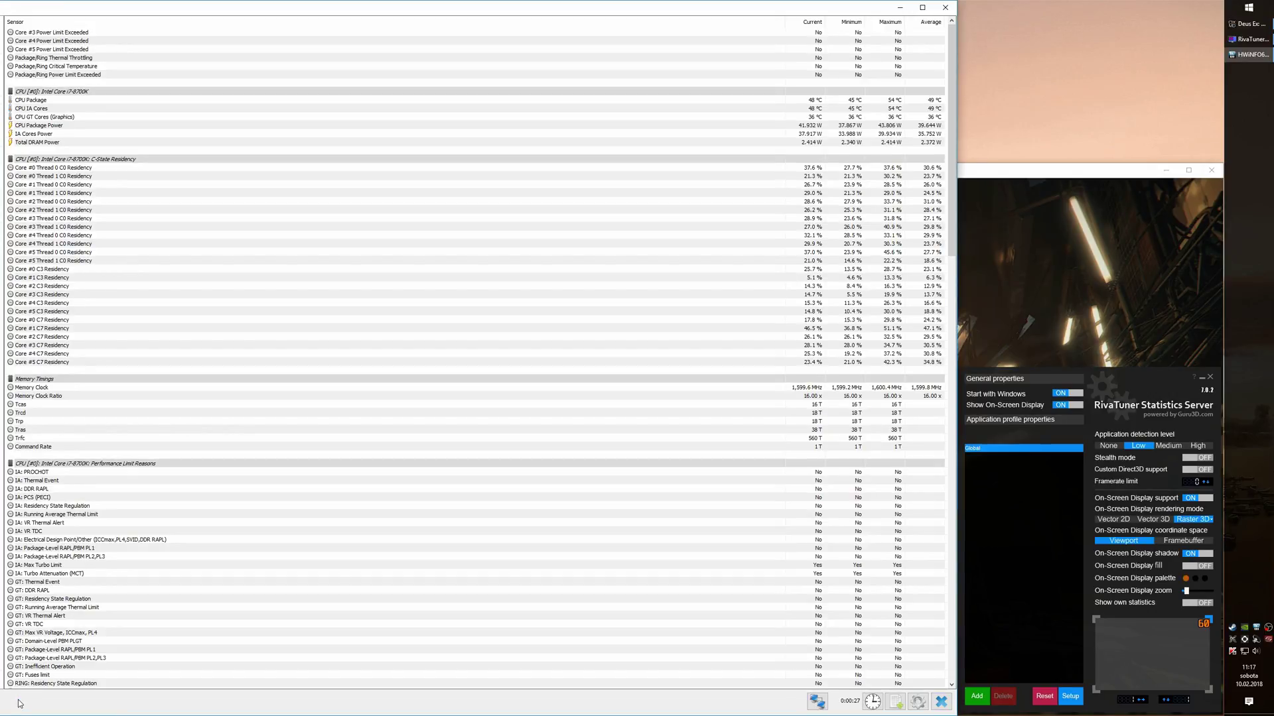
pyautogui.press('super+Down')
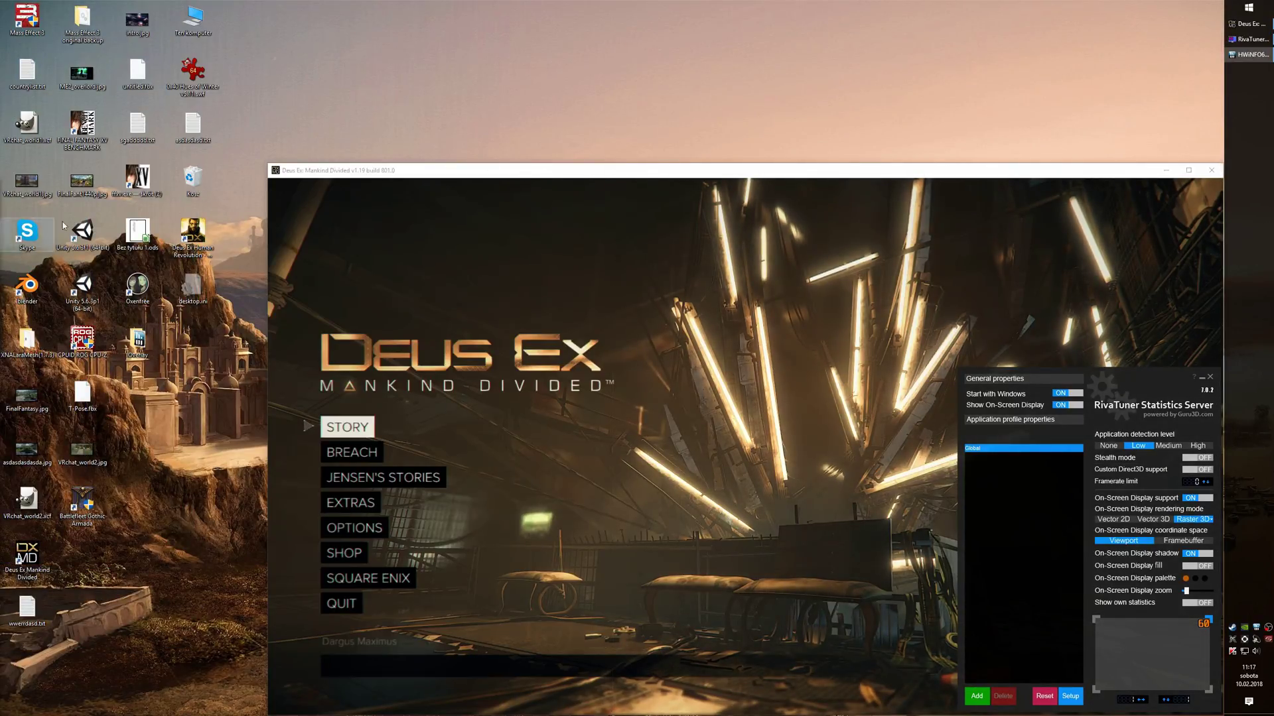
# Reposition the HWiNFO sensor window and split its sensor list into additional column panes.
pyautogui.moveTo(306, 221); pyautogui.dragTo(131, 16)
pyautogui.click(19, 322)
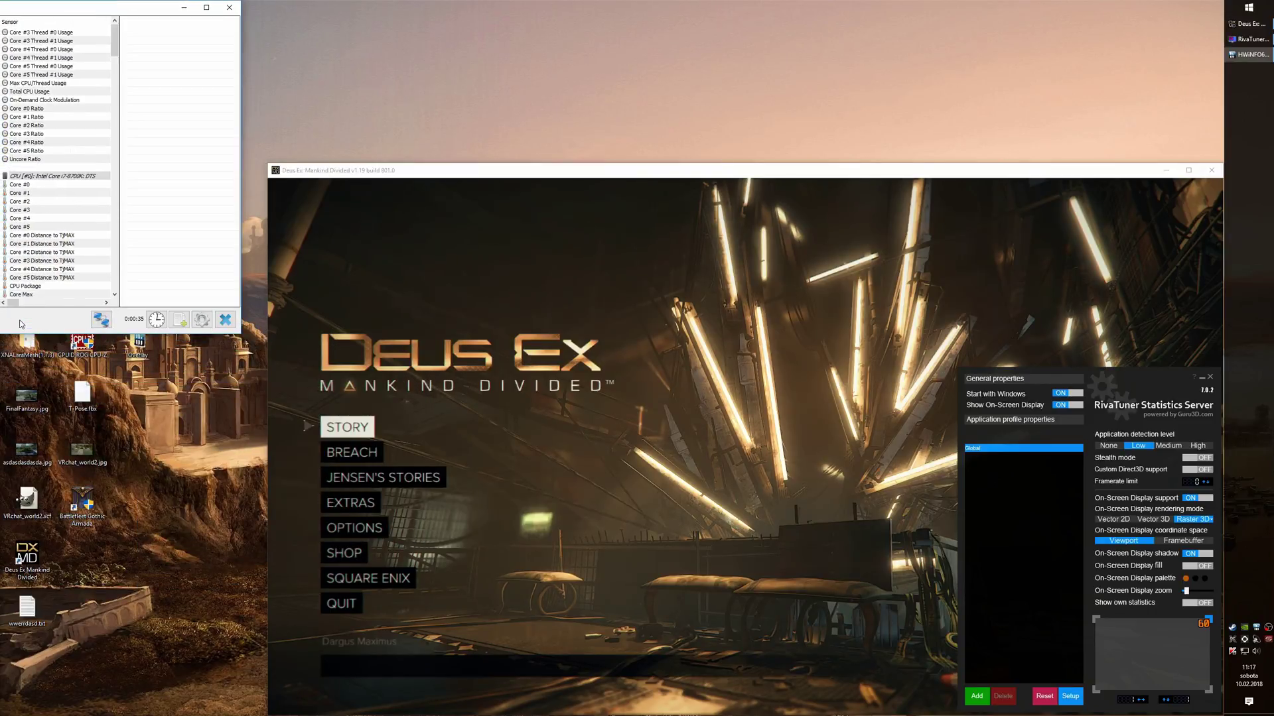
pyautogui.moveTo(131, 9); pyautogui.dragTo(512, 70)
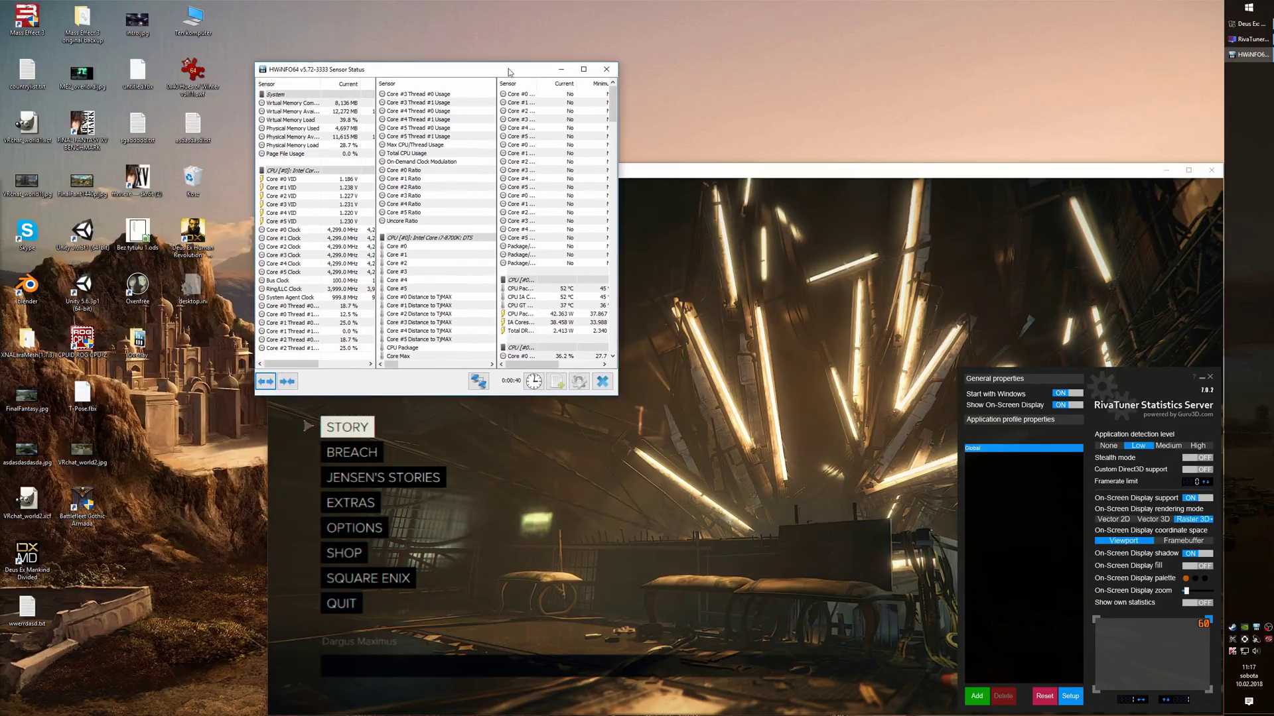
pyautogui.click(272, 382)
pyautogui.click(137, 382)
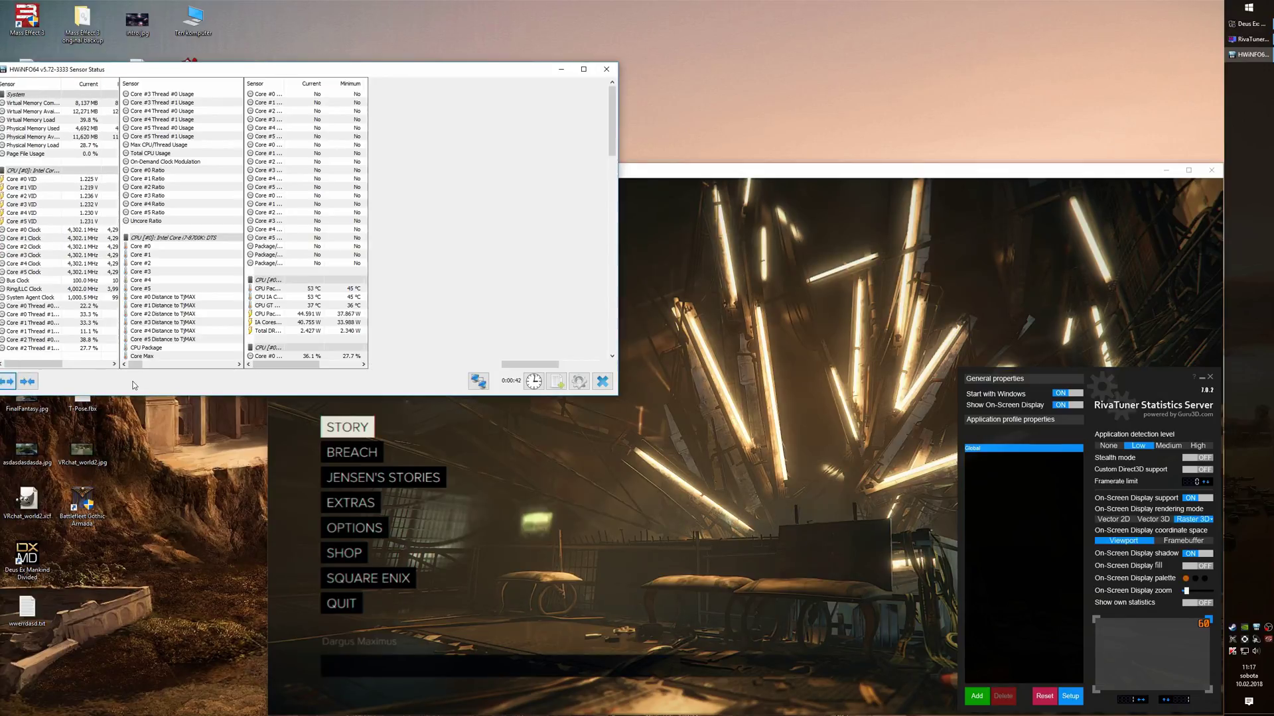
# Resize the sensor window to full height at the left edge, wide enough for Average columns.
pyautogui.moveTo(620, 398); pyautogui.dragTo(924, 634)
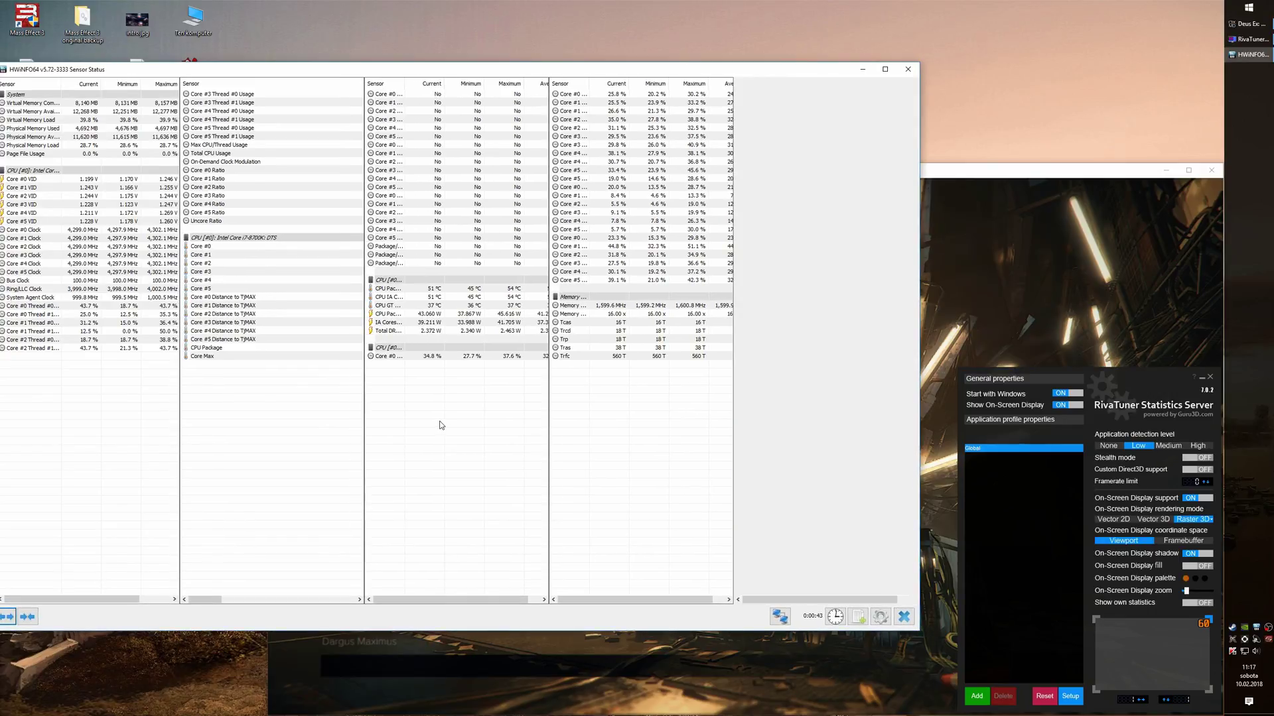
pyautogui.moveTo(466, 69); pyautogui.dragTo(475, 8)
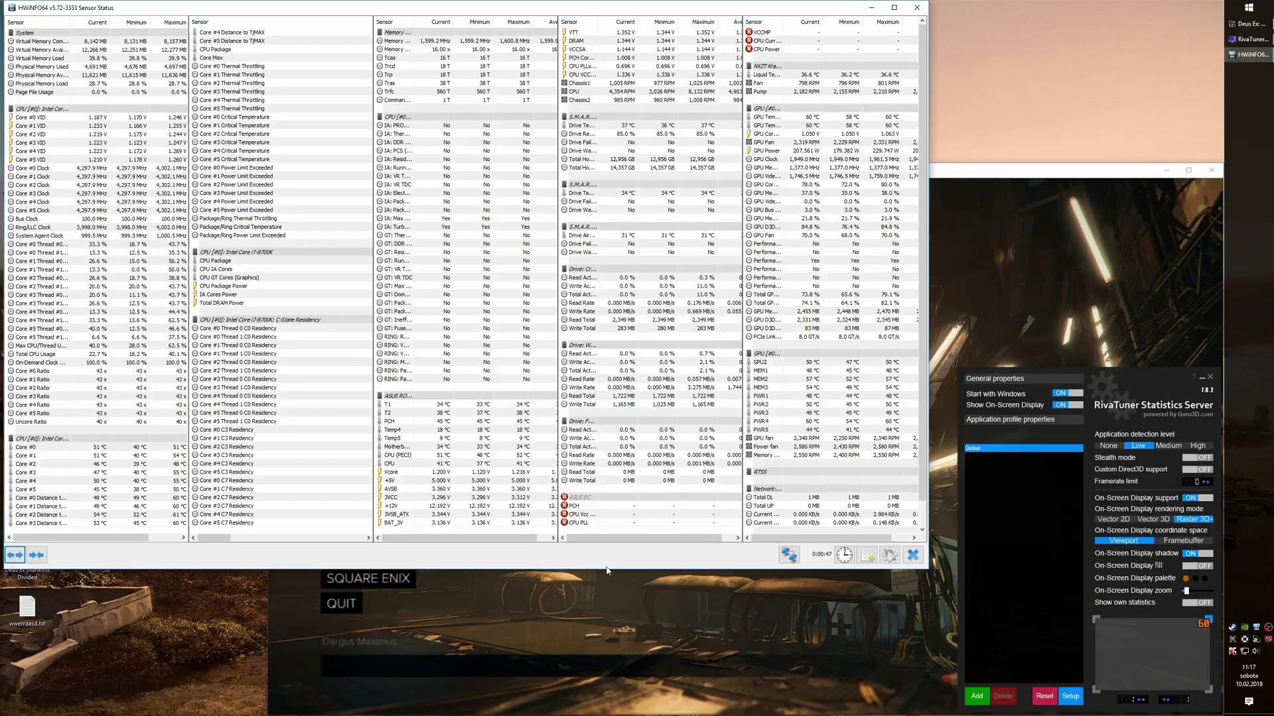
pyautogui.moveTo(604, 569); pyautogui.dragTo(604, 714)
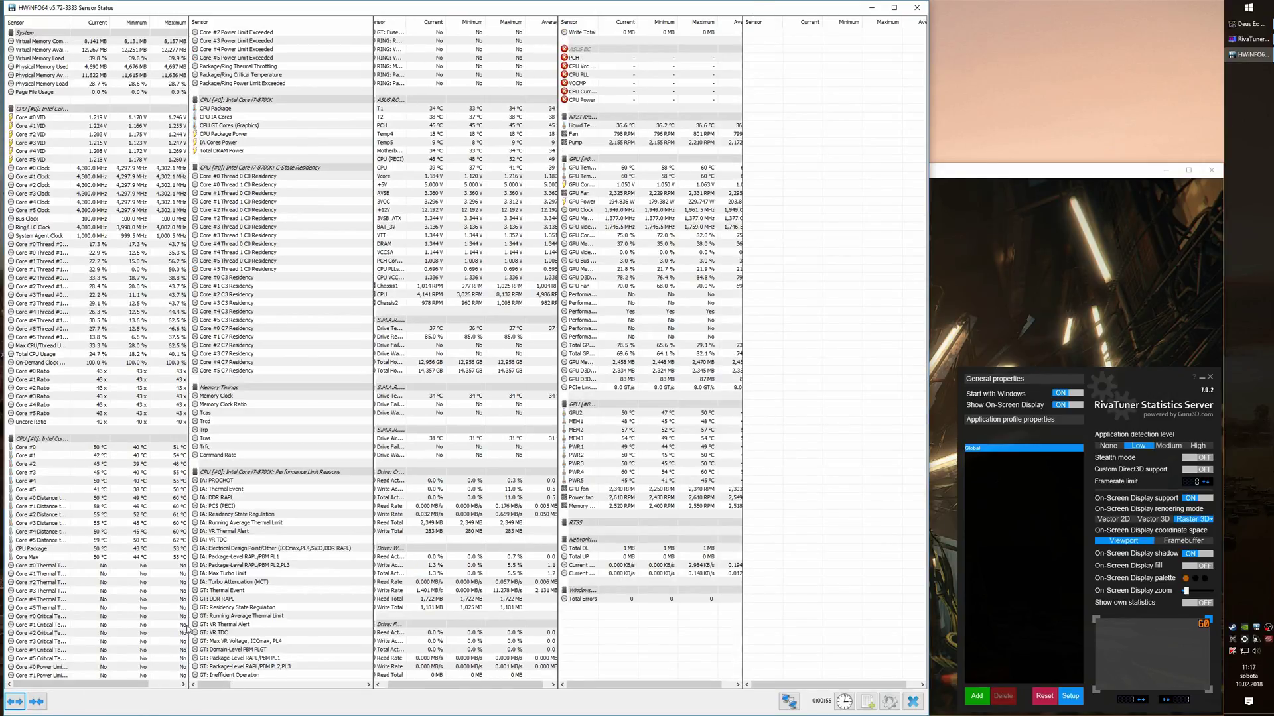
pyautogui.moveTo(1, 707); pyautogui.dragTo(188, 706)
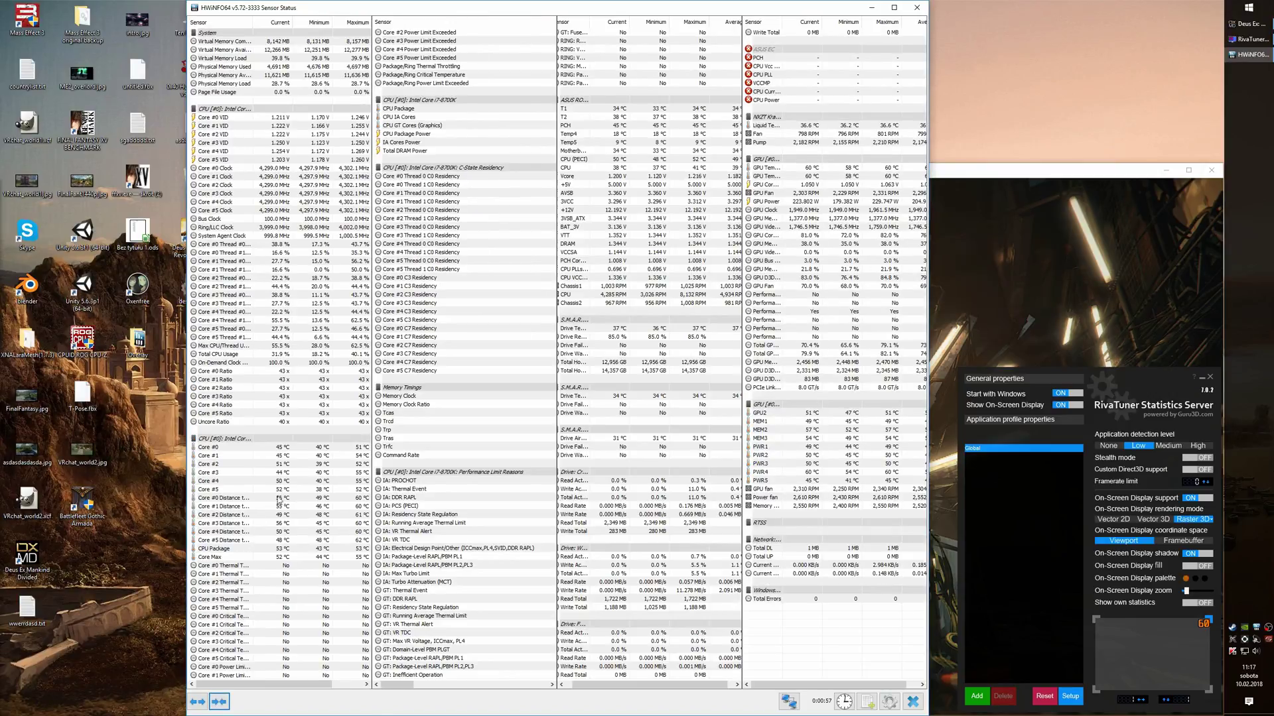
pyautogui.moveTo(528, 9); pyautogui.dragTo(348, 13)
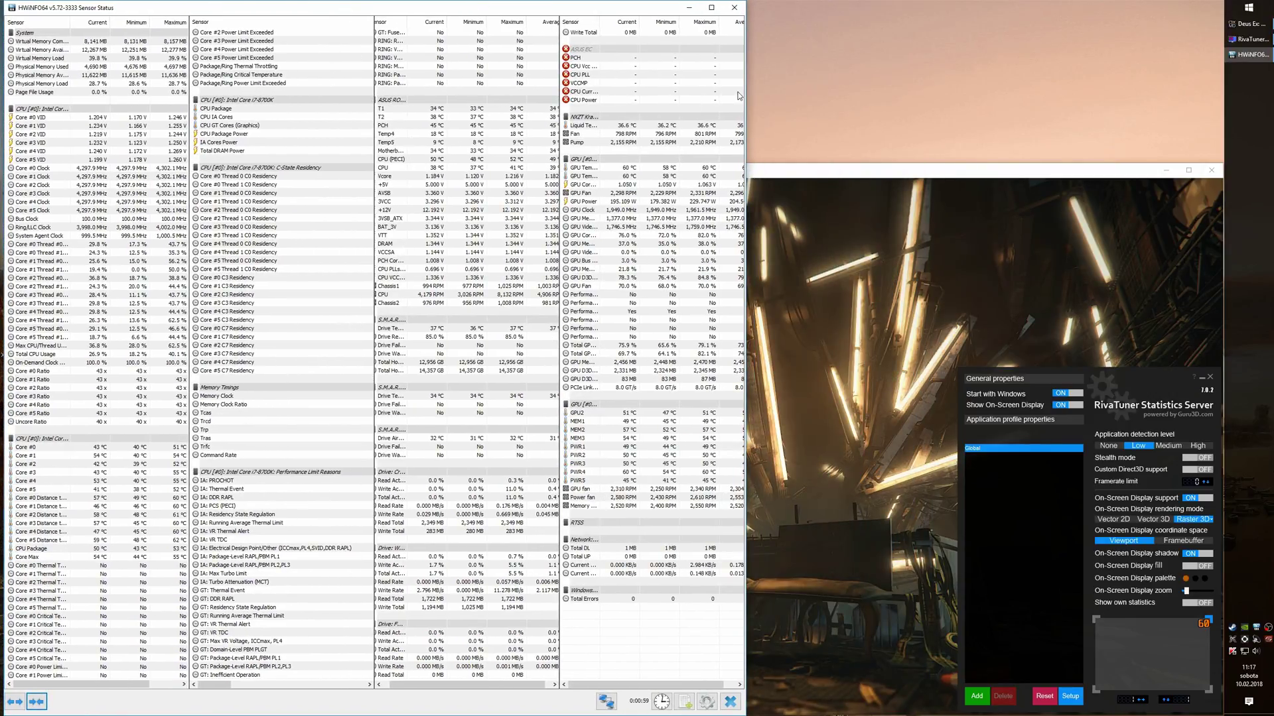
pyautogui.moveTo(745, 96); pyautogui.dragTo(896, 107)
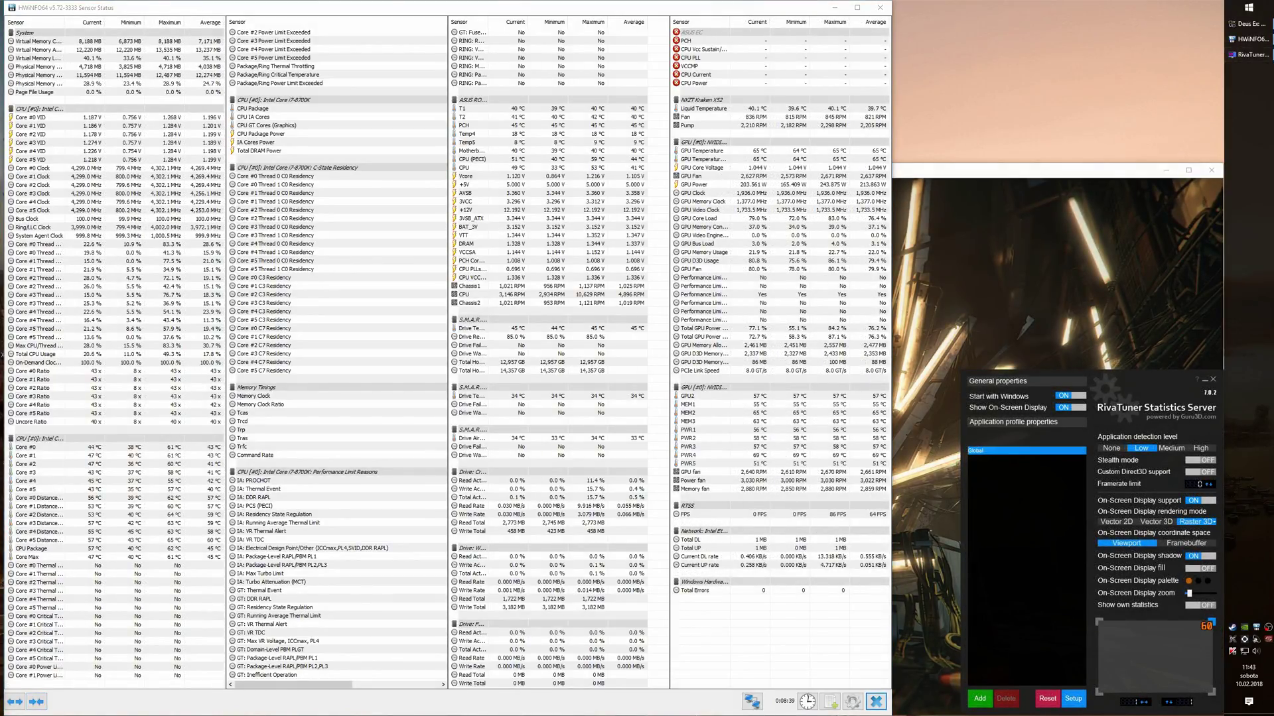
# Narrow the second pane's Sensor column, then select the RTSS FPS row and dismiss its context menu.
pyautogui.moveTo(346, 687); pyautogui.dragTo(369, 688)
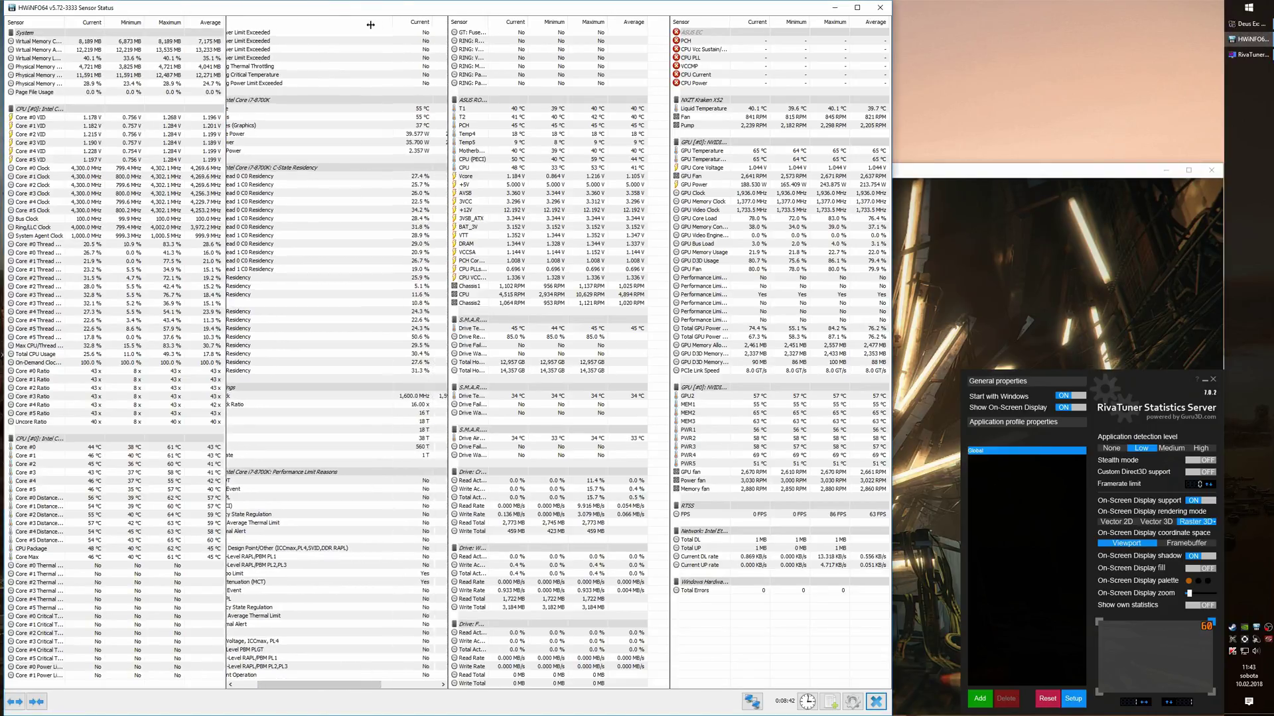
pyautogui.moveTo(370, 24); pyautogui.dragTo(286, 27)
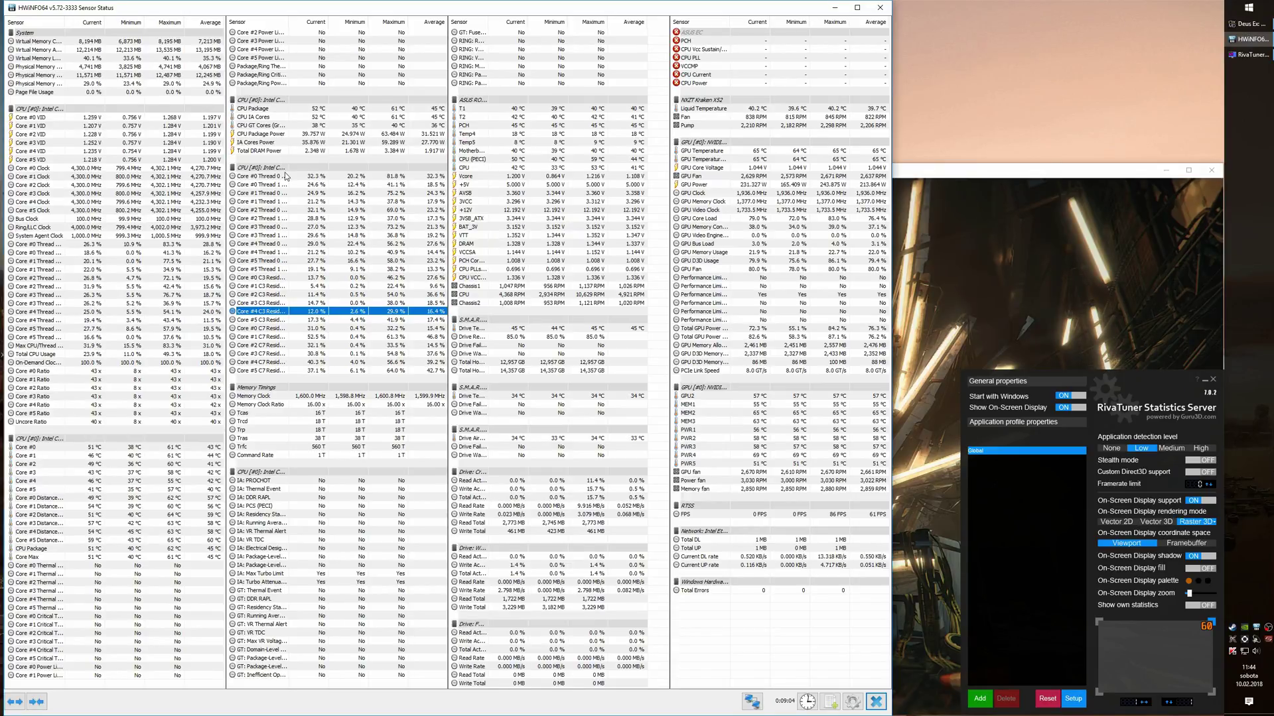
pyautogui.click(719, 516)
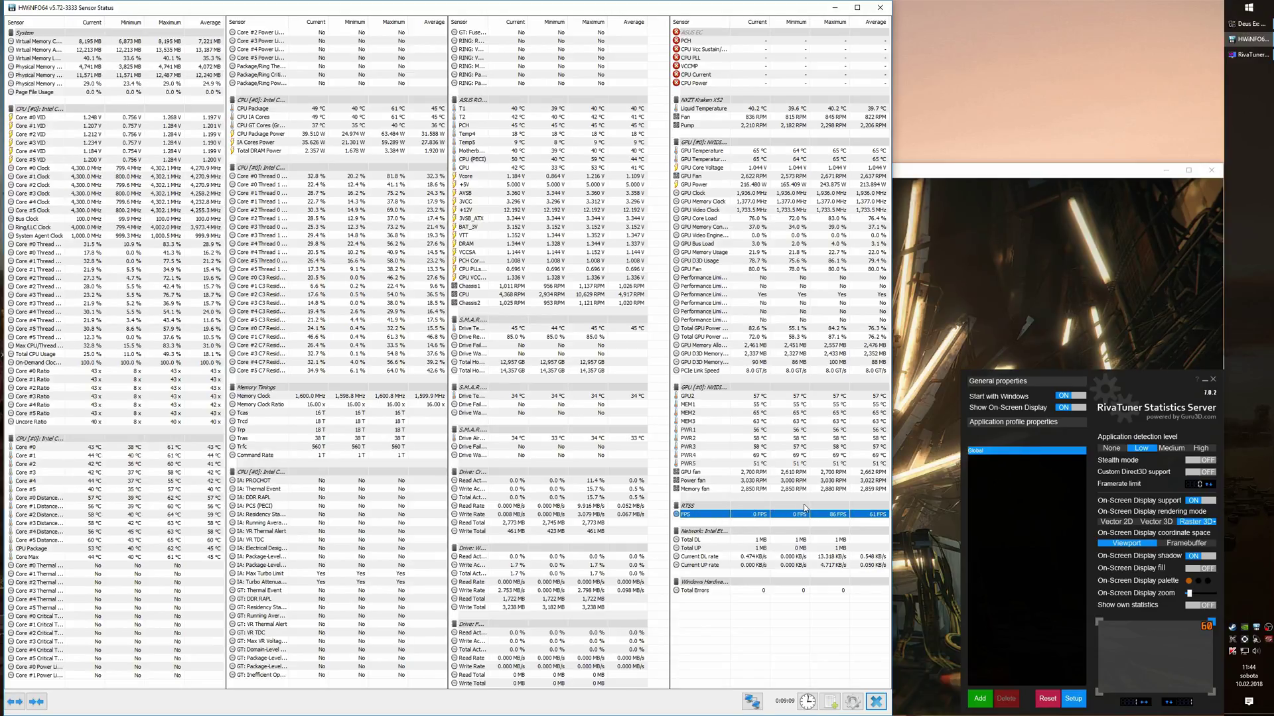
pyautogui.rightClick(730, 516)
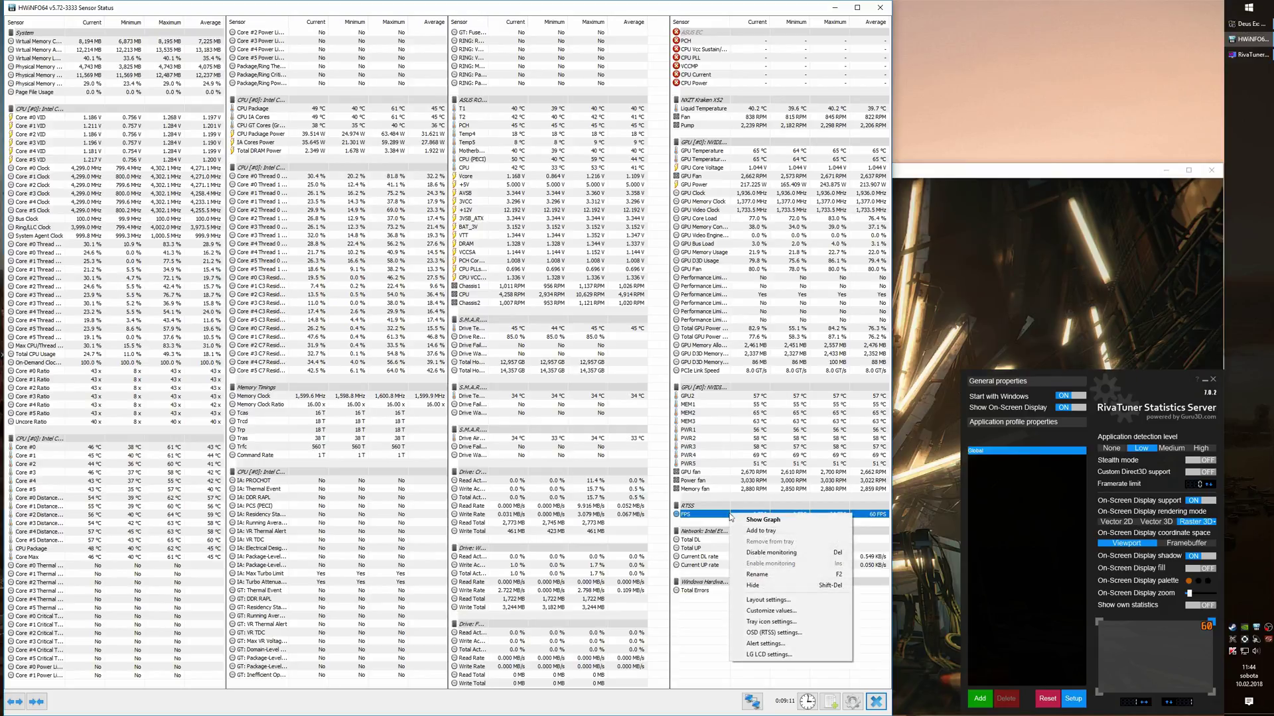
pyautogui.click(700, 619)
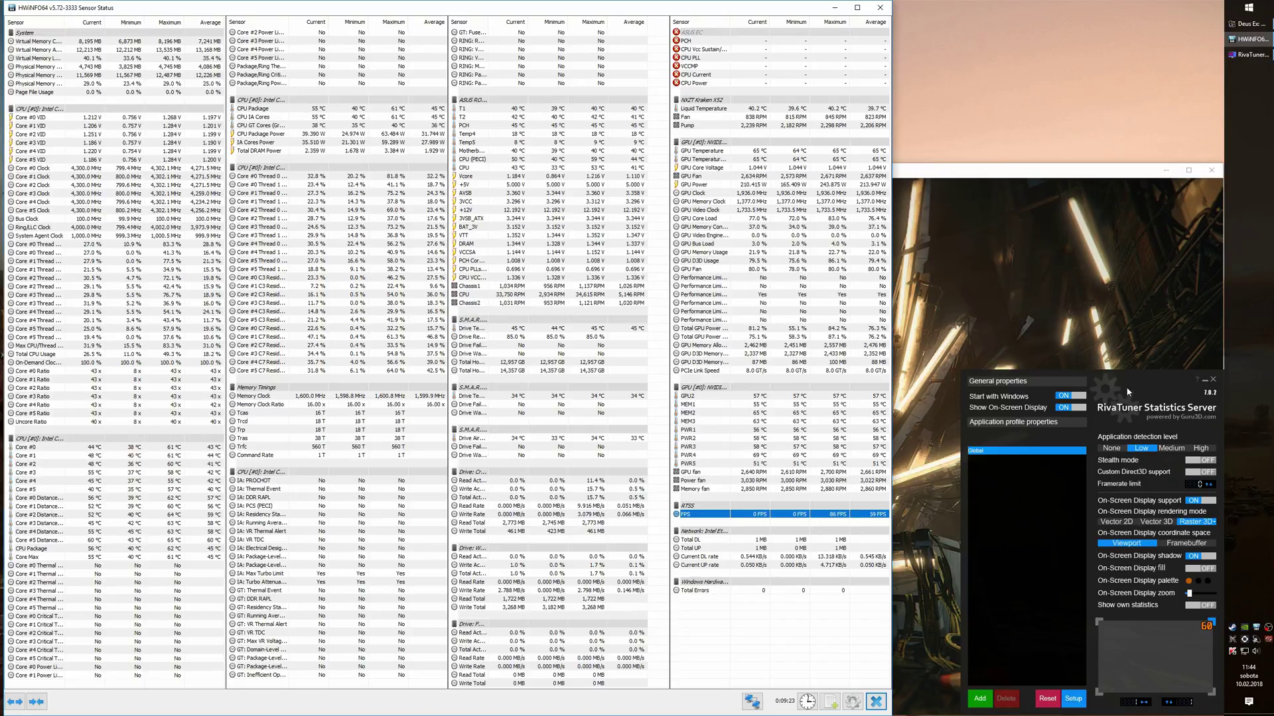
# Move RivaTuner to the lower left, HWiNFO to the right, and Deus Ex to the top left.
pyautogui.moveTo(1128, 392); pyautogui.dragTo(171, 398)
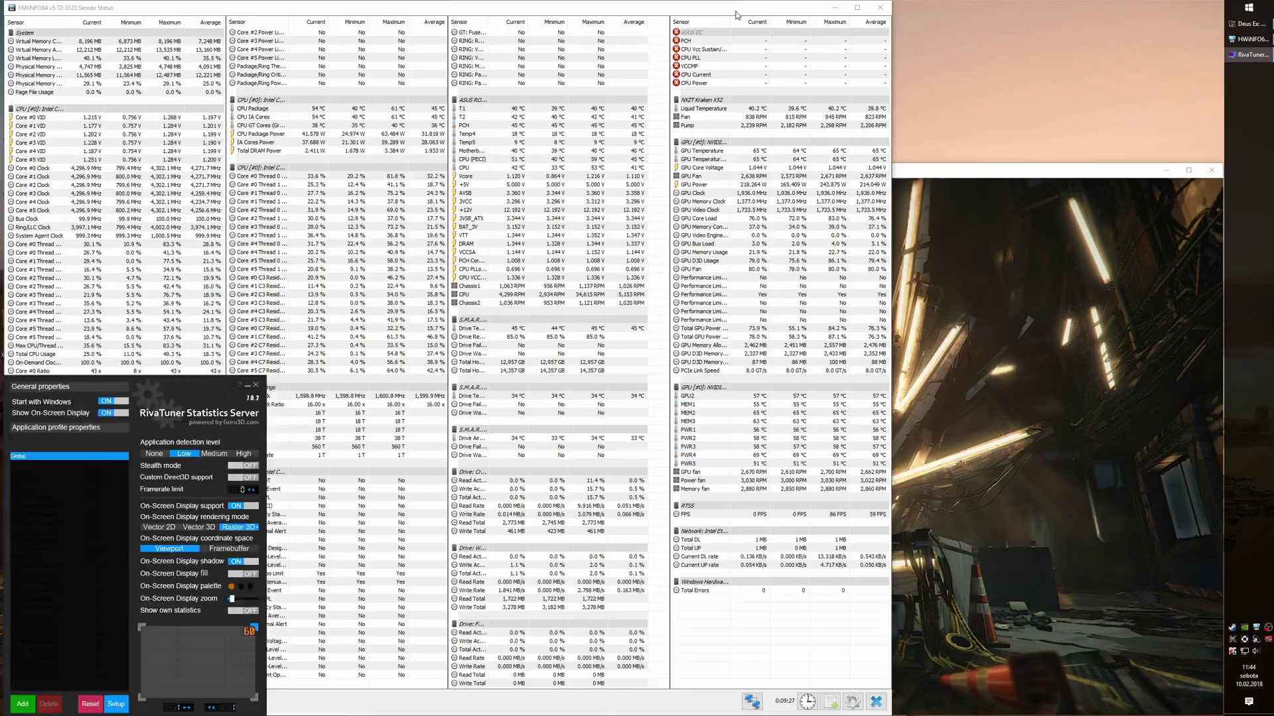
pyautogui.moveTo(737, 15); pyautogui.dragTo(1075, 17)
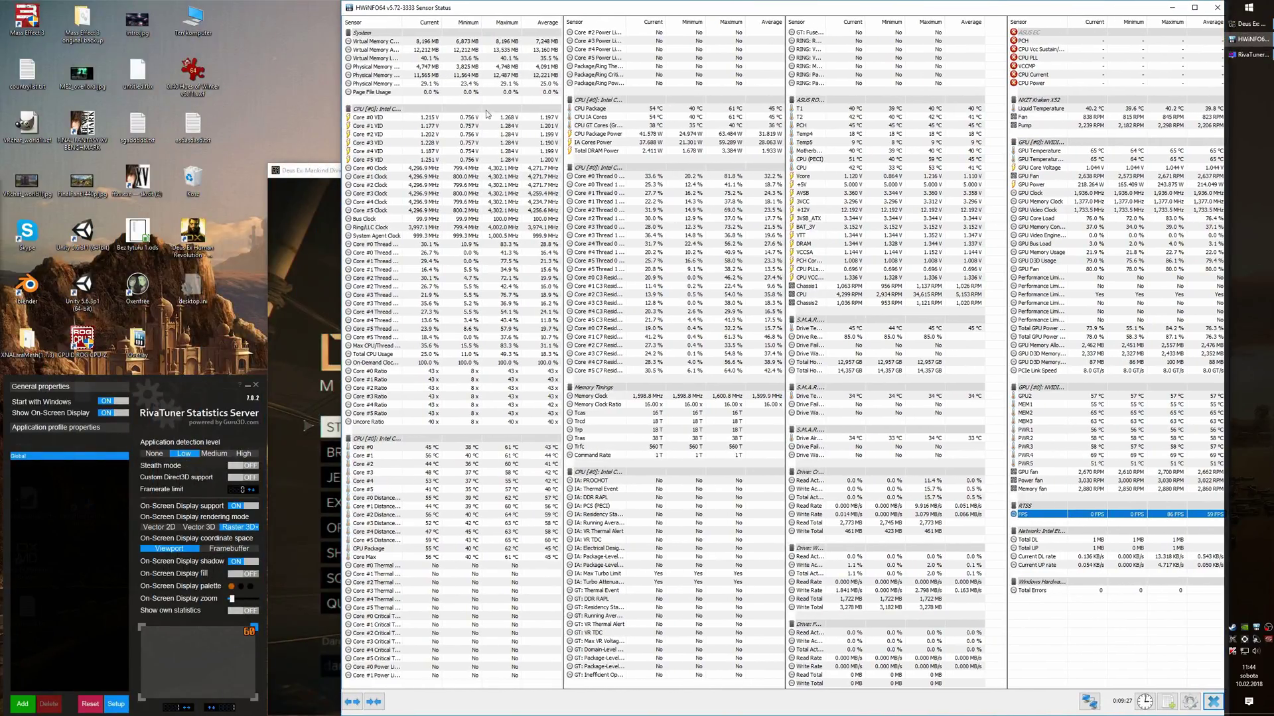
pyautogui.moveTo(325, 173); pyautogui.dragTo(58, 14)
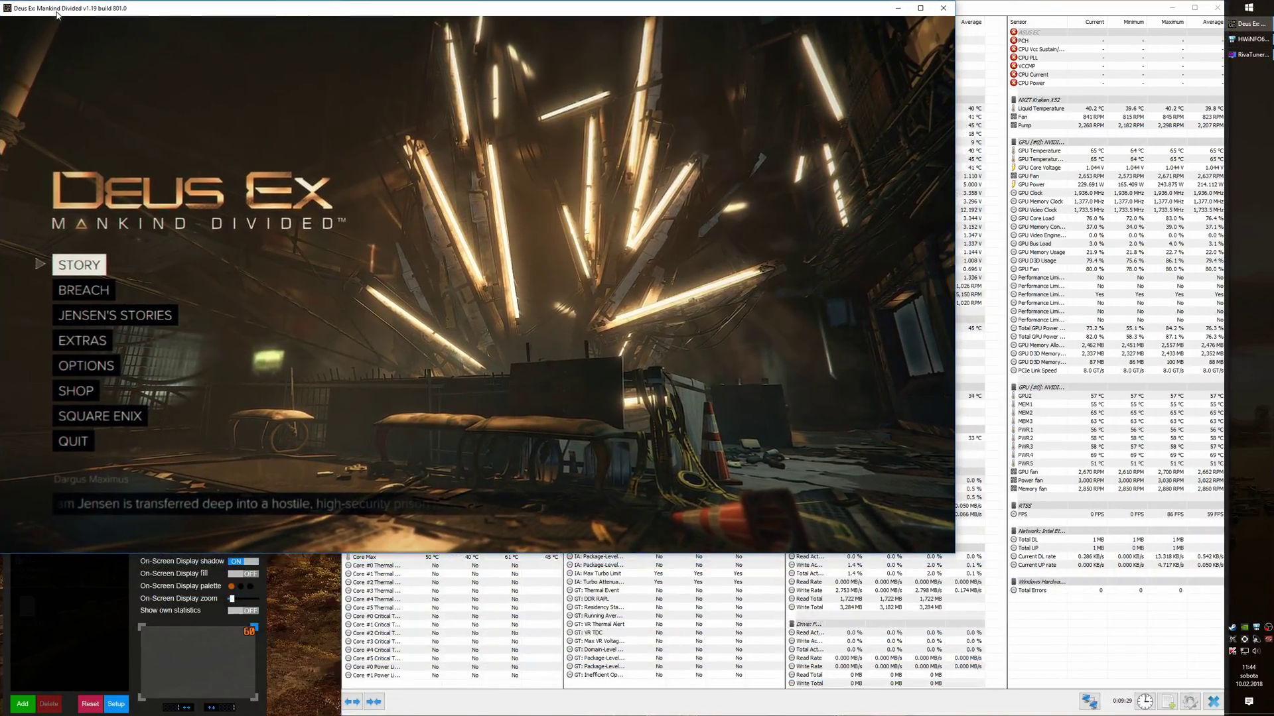
# Set the RivaTuner overlay position to the screen's top-left corner and realign the sensor window.
pyautogui.click(64, 597)
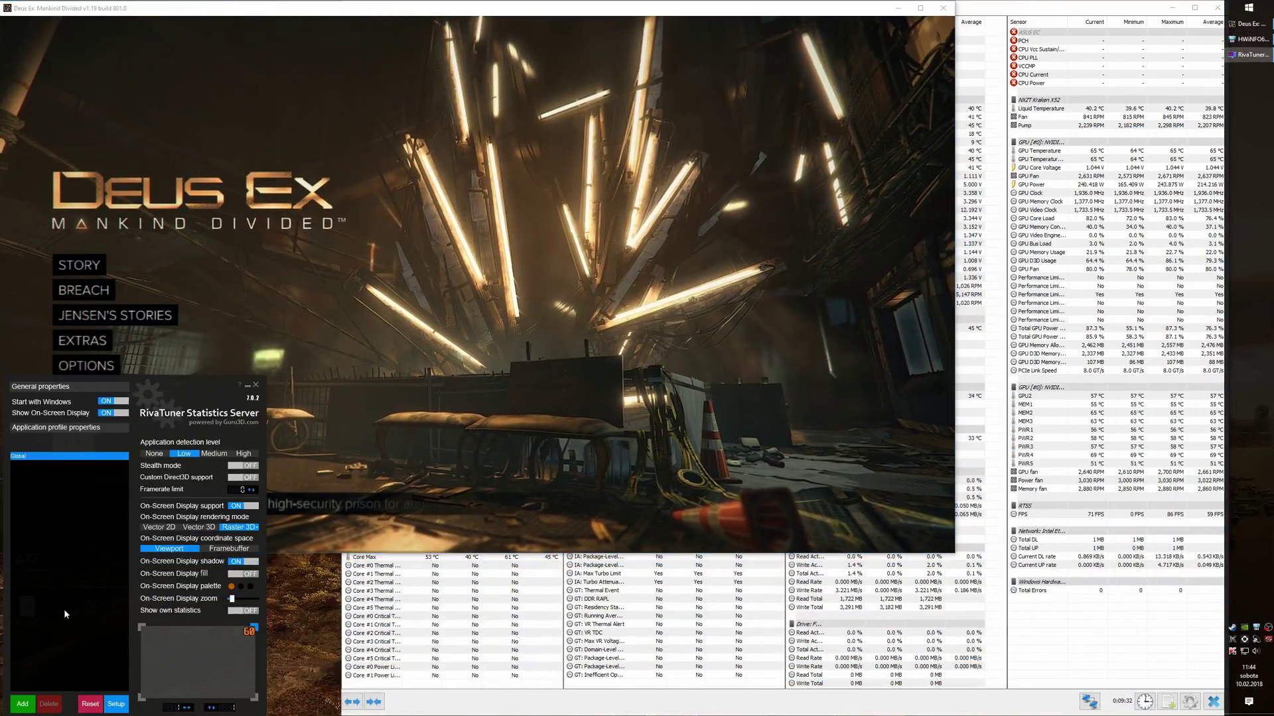
pyautogui.click(1076, 672)
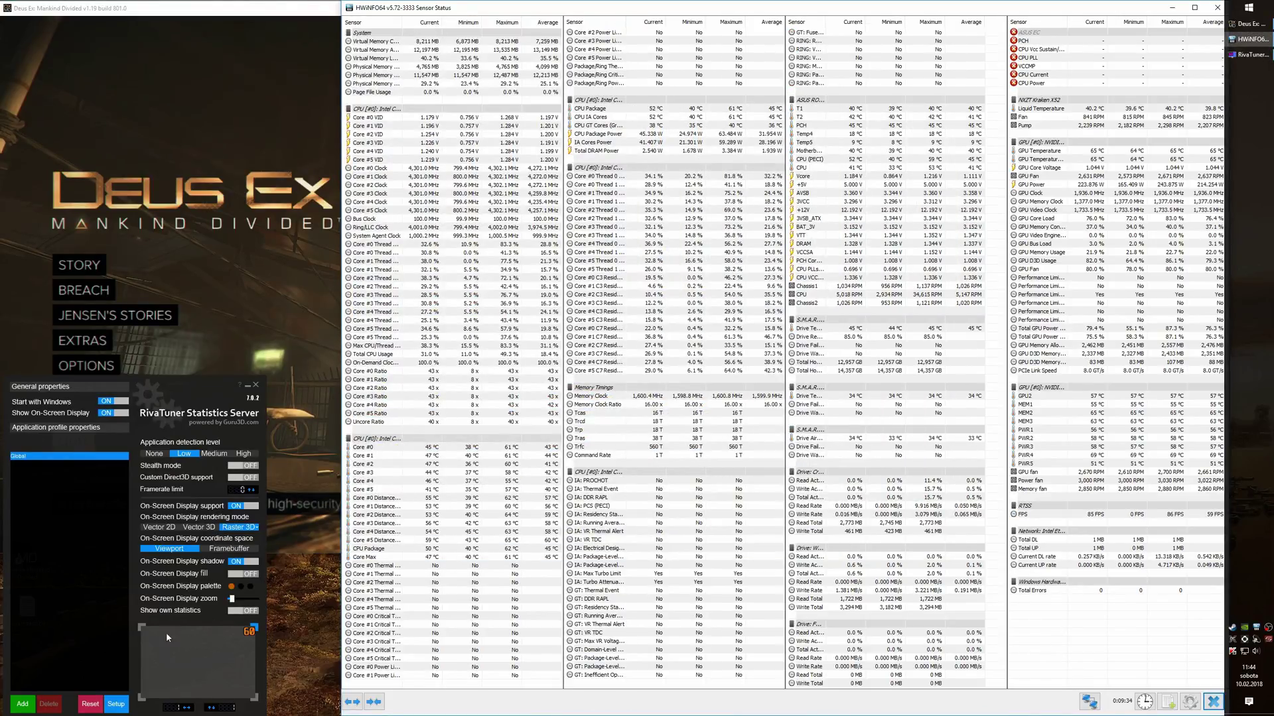
pyautogui.click(142, 626)
pyautogui.click(142, 627)
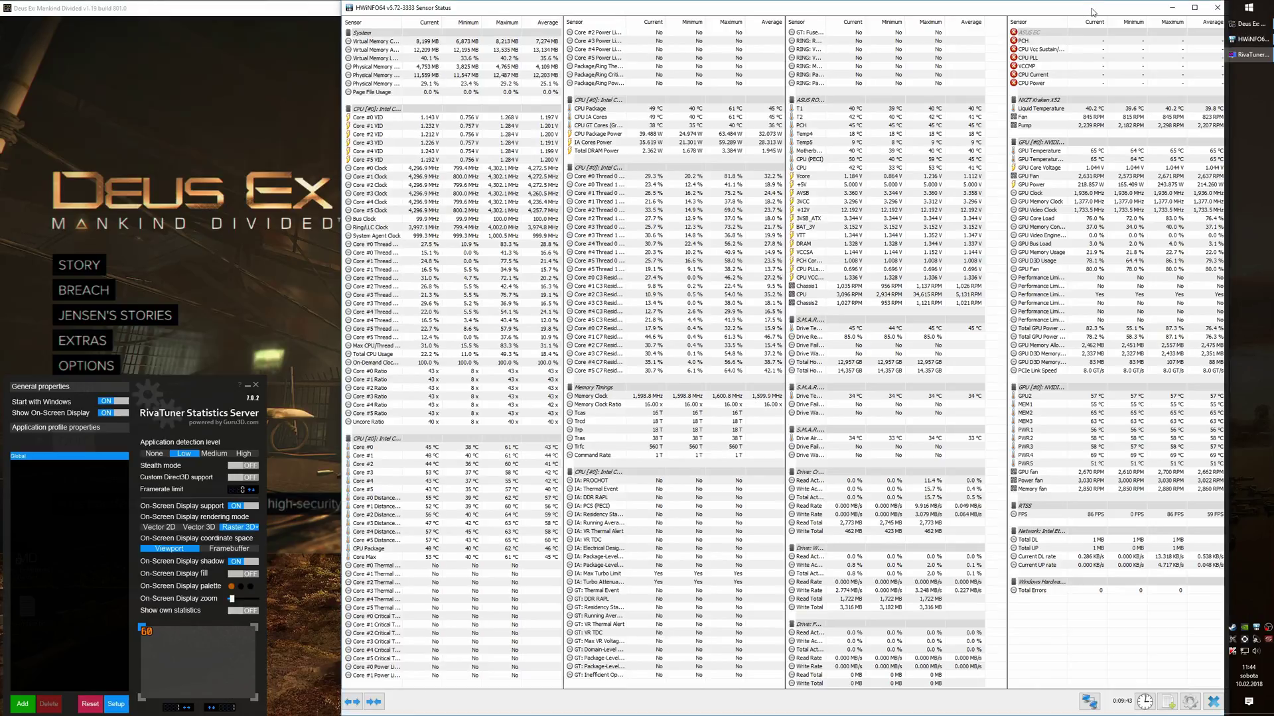
pyautogui.moveTo(1080, 10); pyautogui.dragTo(1071, 9)
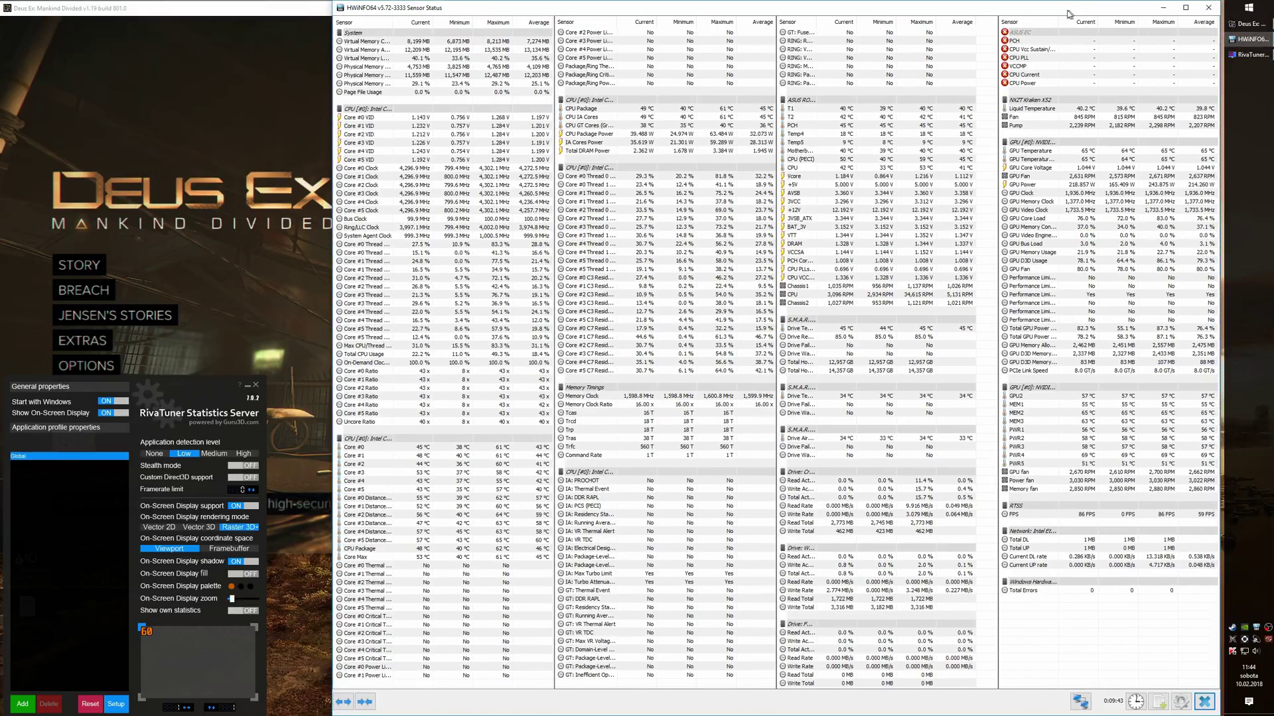
# In the OSD (RTSS) settings, turn on Show value in OSD for the [RTSS] FPS entry.
pyautogui.click(1184, 701)
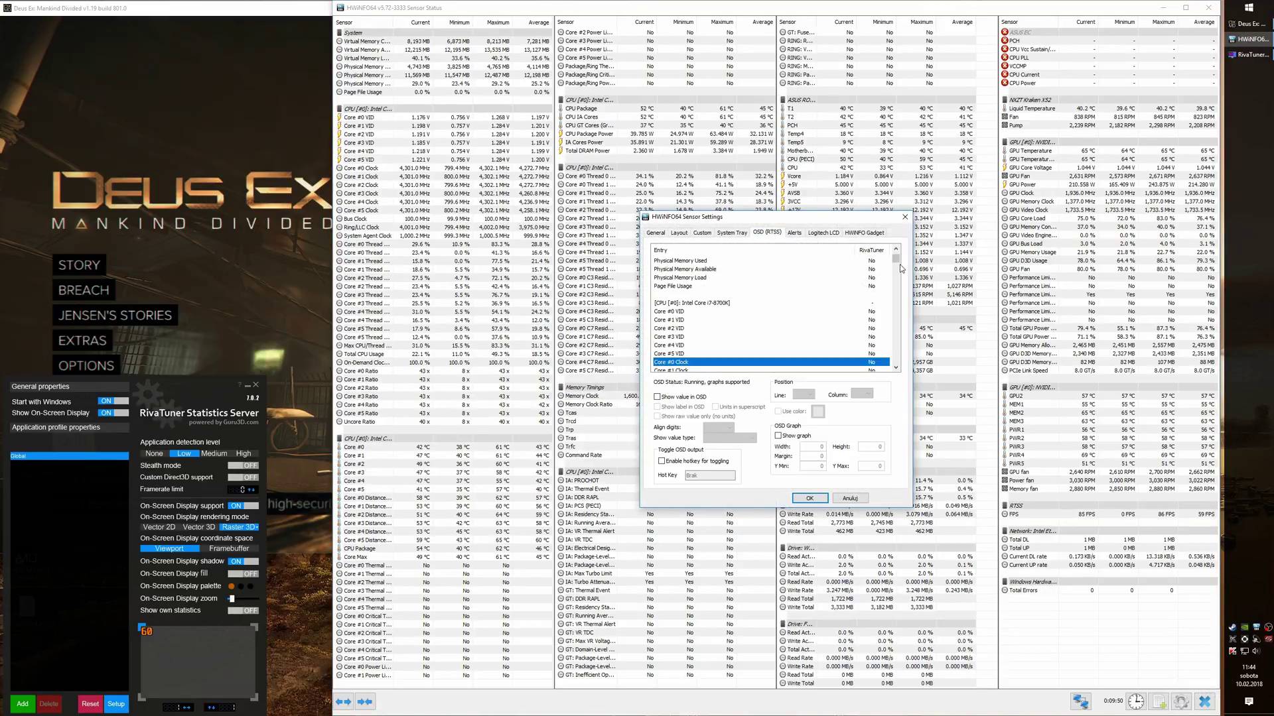
pyautogui.moveTo(898, 266); pyautogui.dragTo(897, 368)
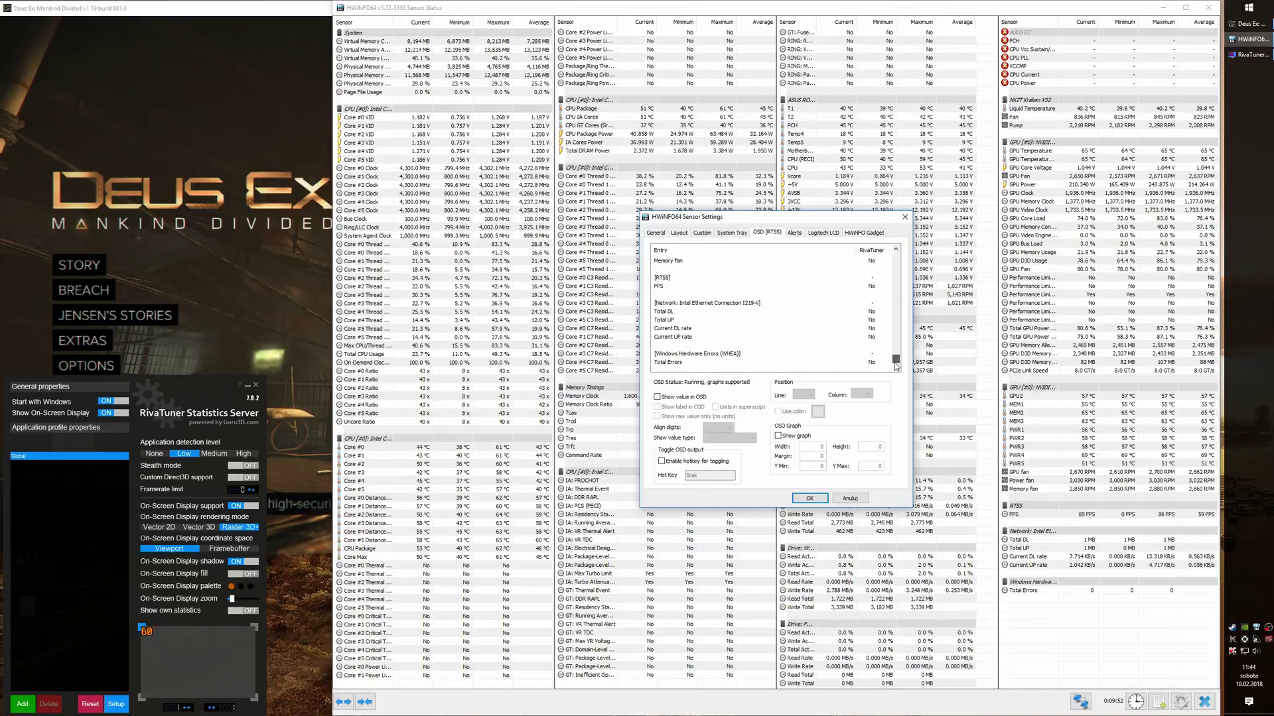
pyautogui.click(682, 287)
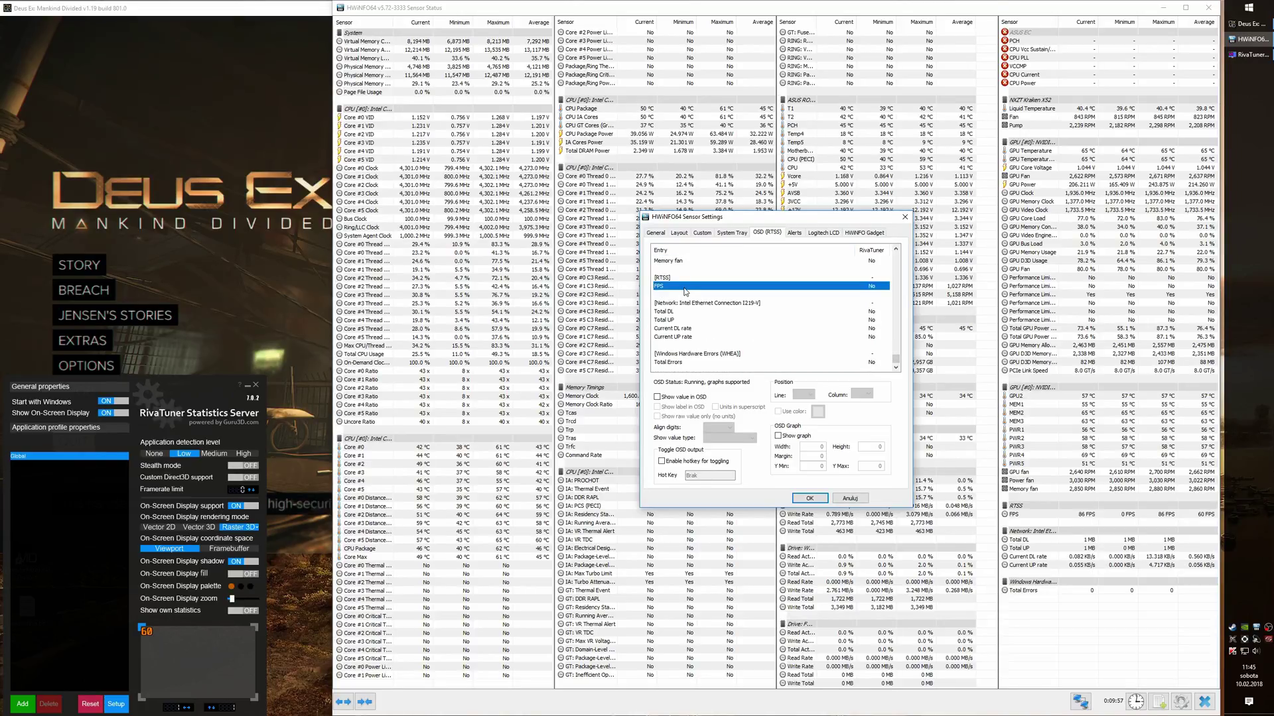
pyautogui.click(705, 398)
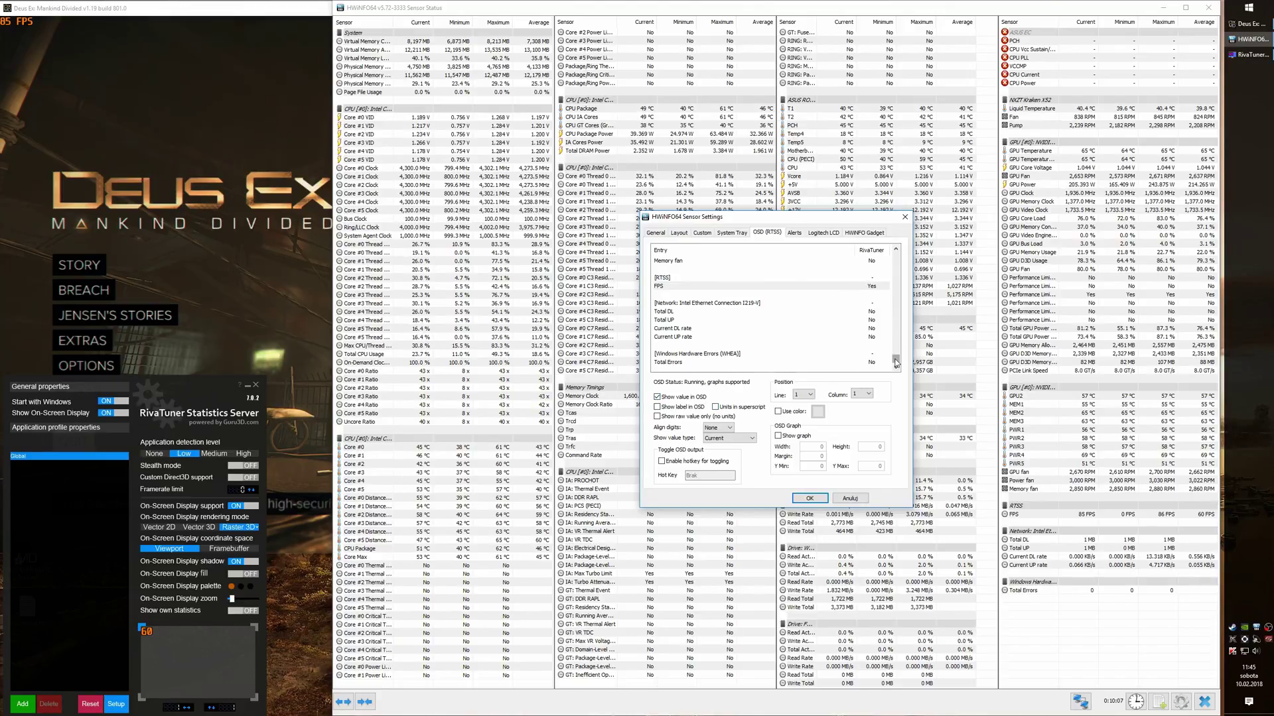
pyautogui.moveTo(895, 361); pyautogui.dragTo(893, 248)
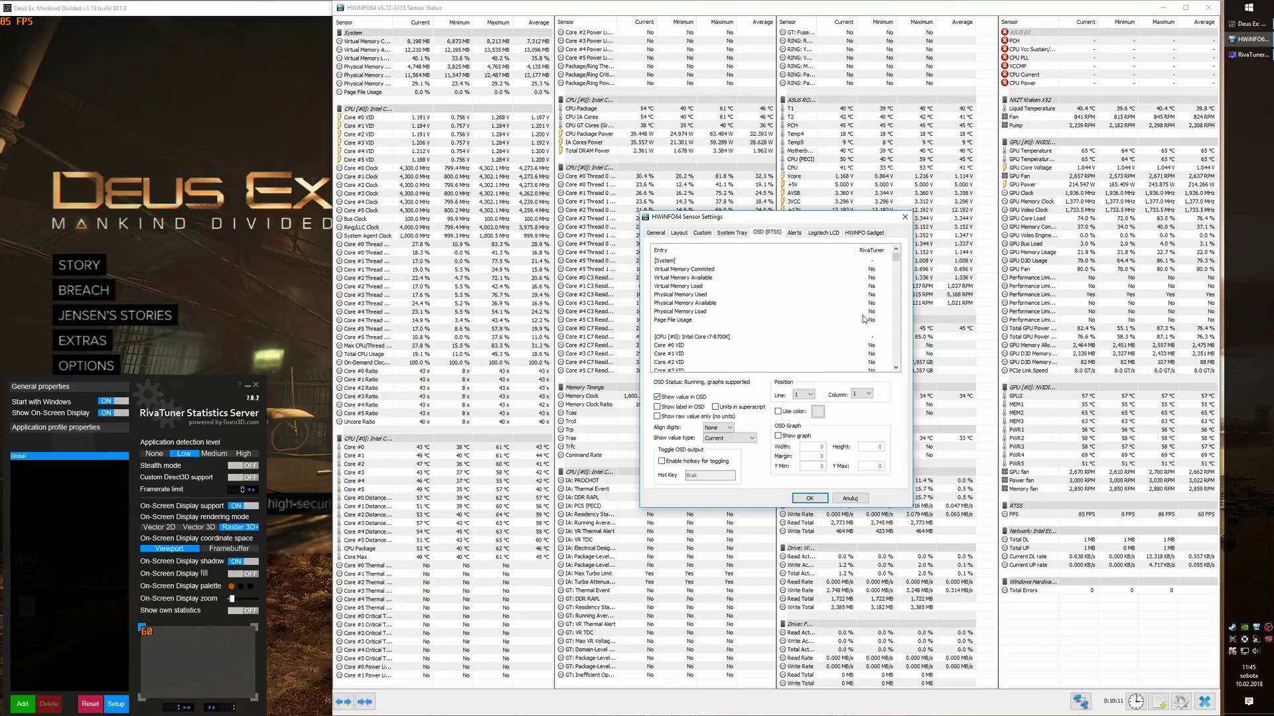
# Show Total CPU Usage with its label and Core #0 Clock in the overlay.
pyautogui.scroll(-1, 829, 341)
pyautogui.scroll(-1, 705, 341)
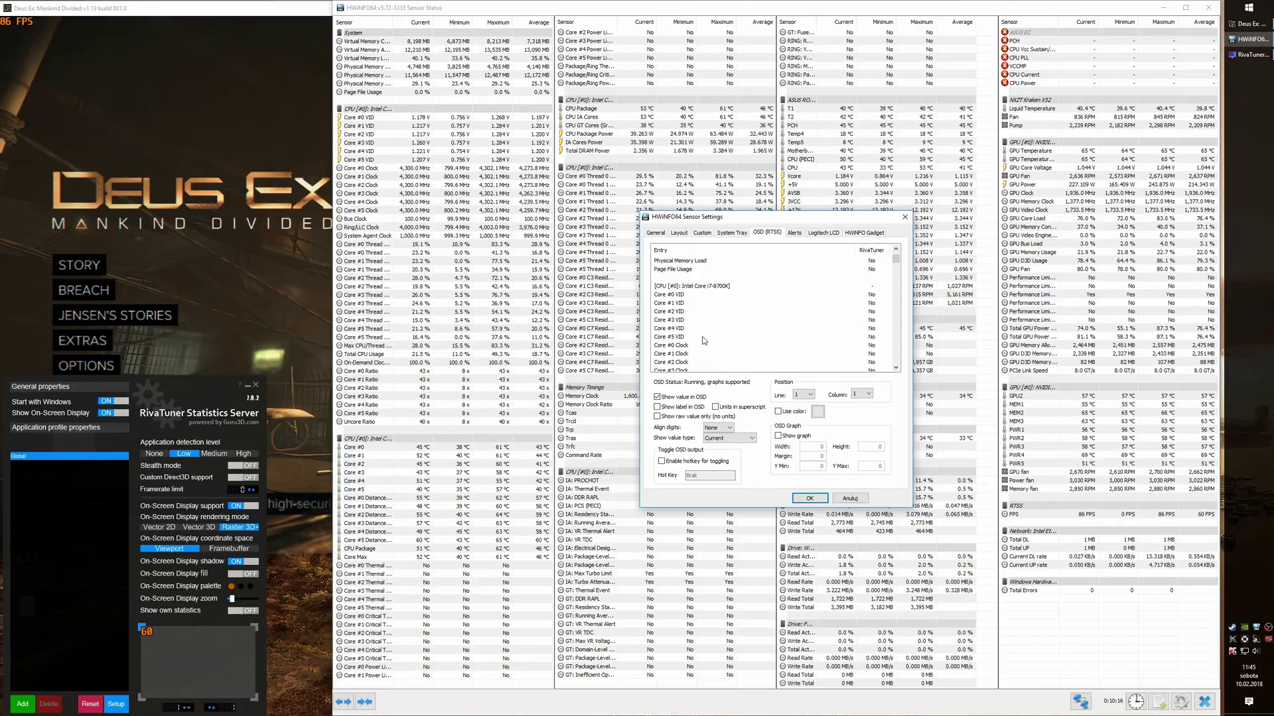
pyautogui.scroll(-4, 704, 340)
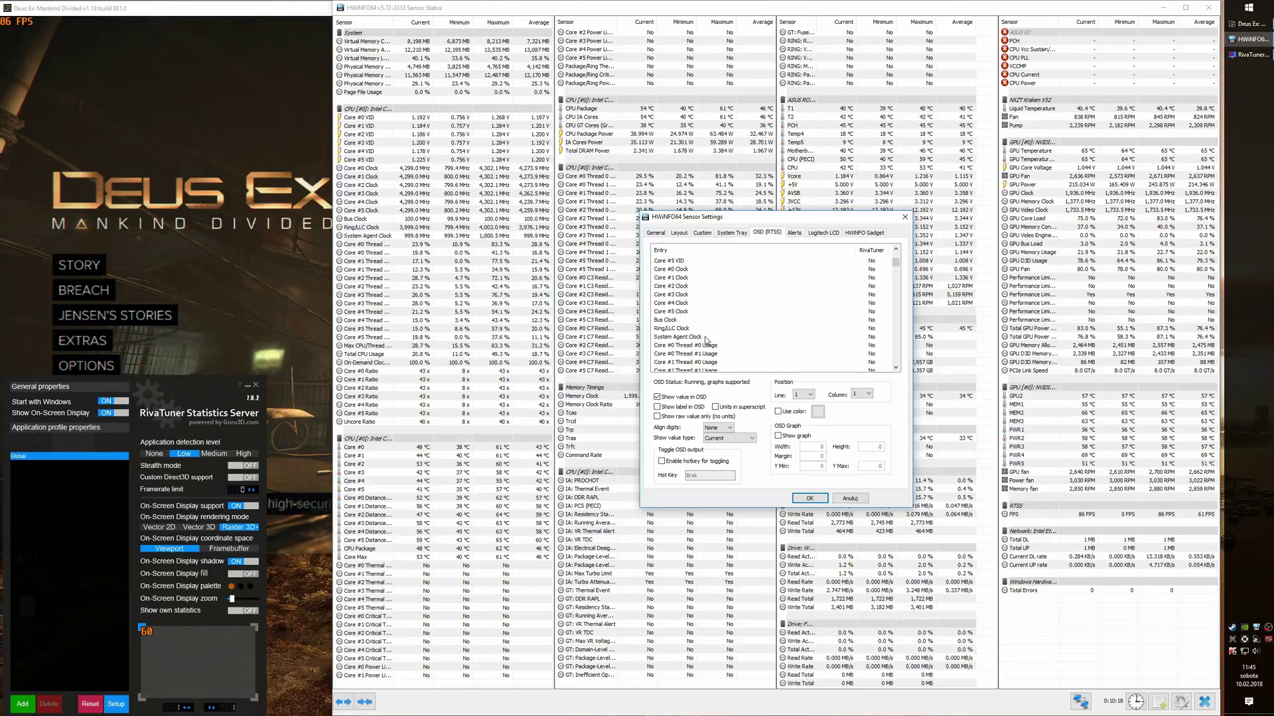
pyautogui.scroll(-4, 707, 341)
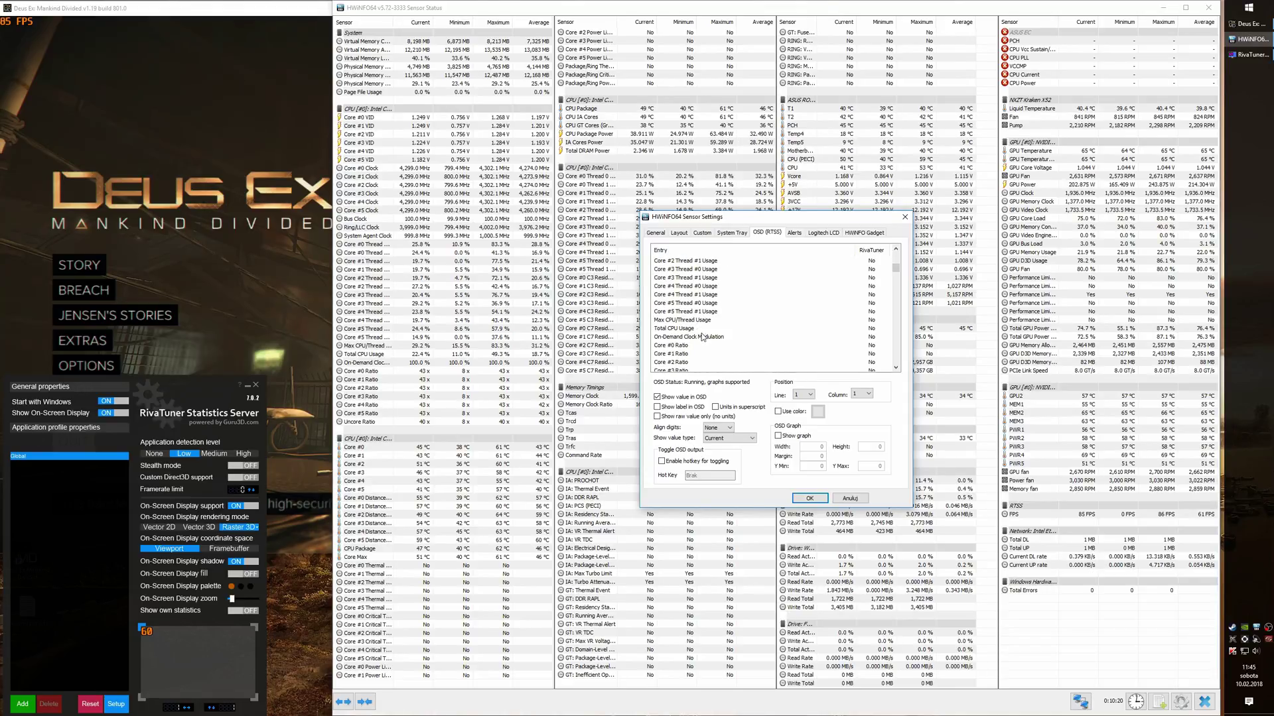
pyautogui.click(697, 329)
pyautogui.click(692, 397)
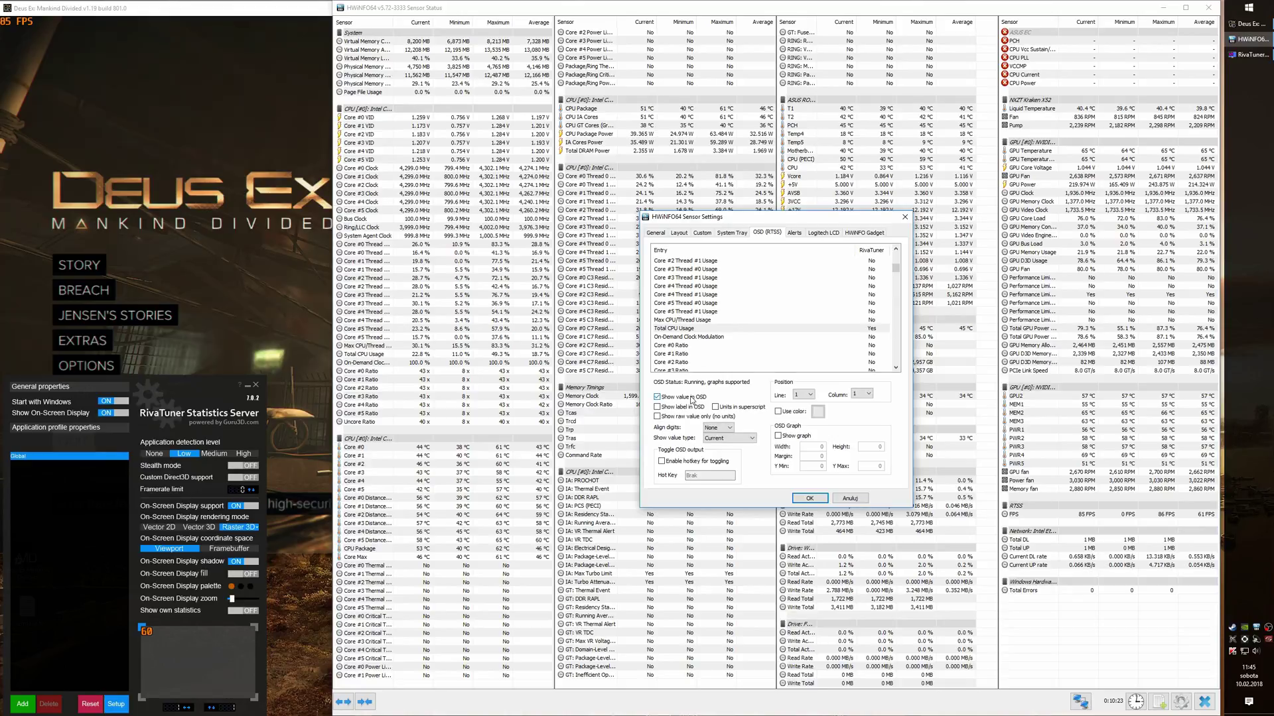
pyautogui.click(689, 409)
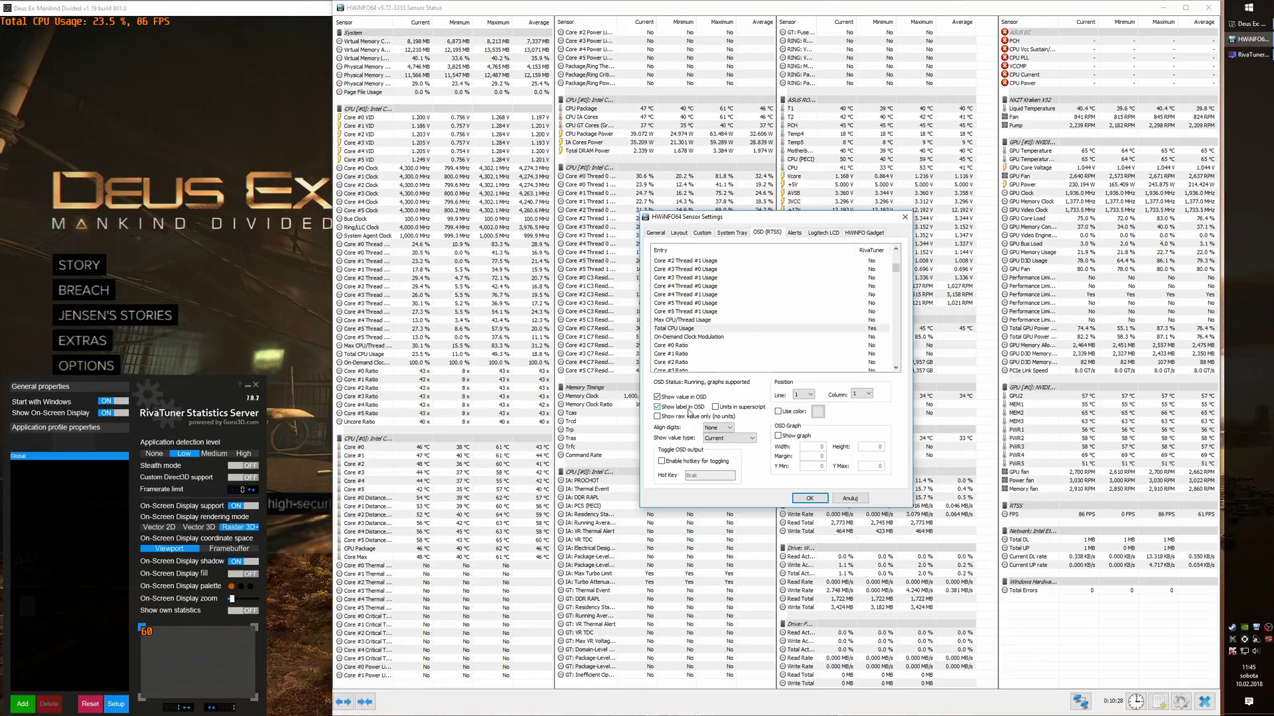
pyautogui.scroll(3, 722, 346)
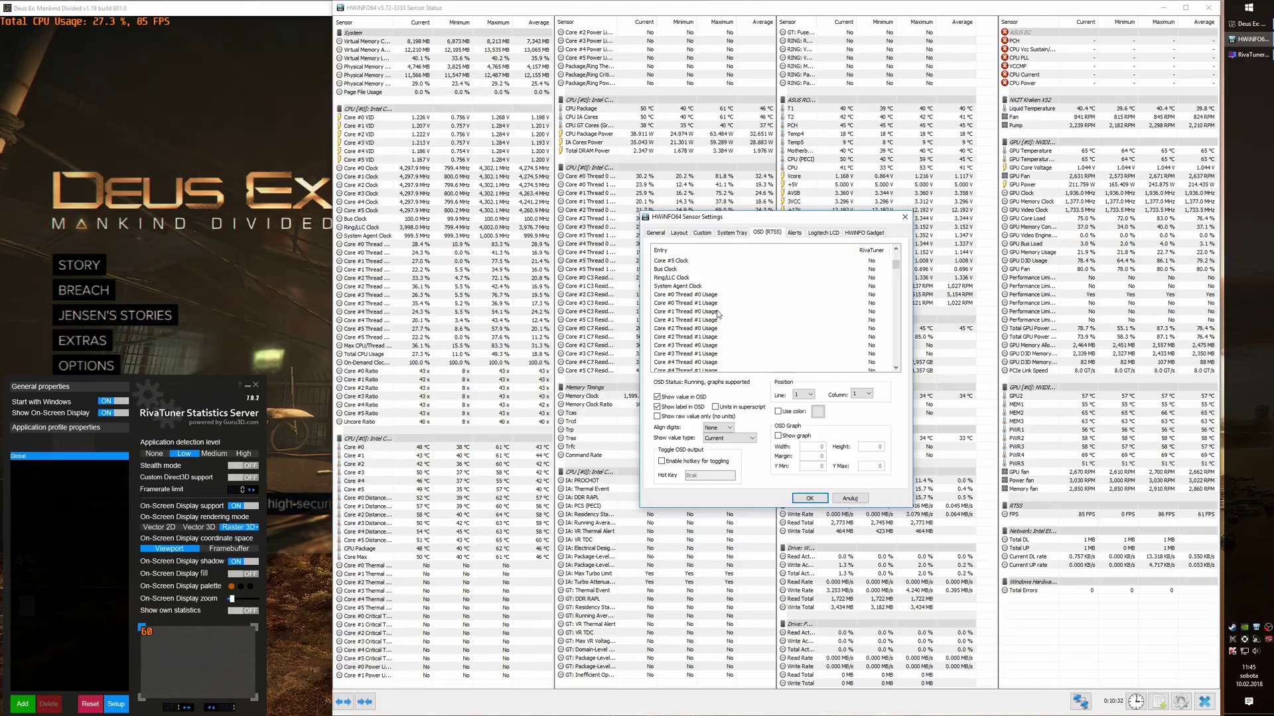
pyautogui.scroll(3, 717, 314)
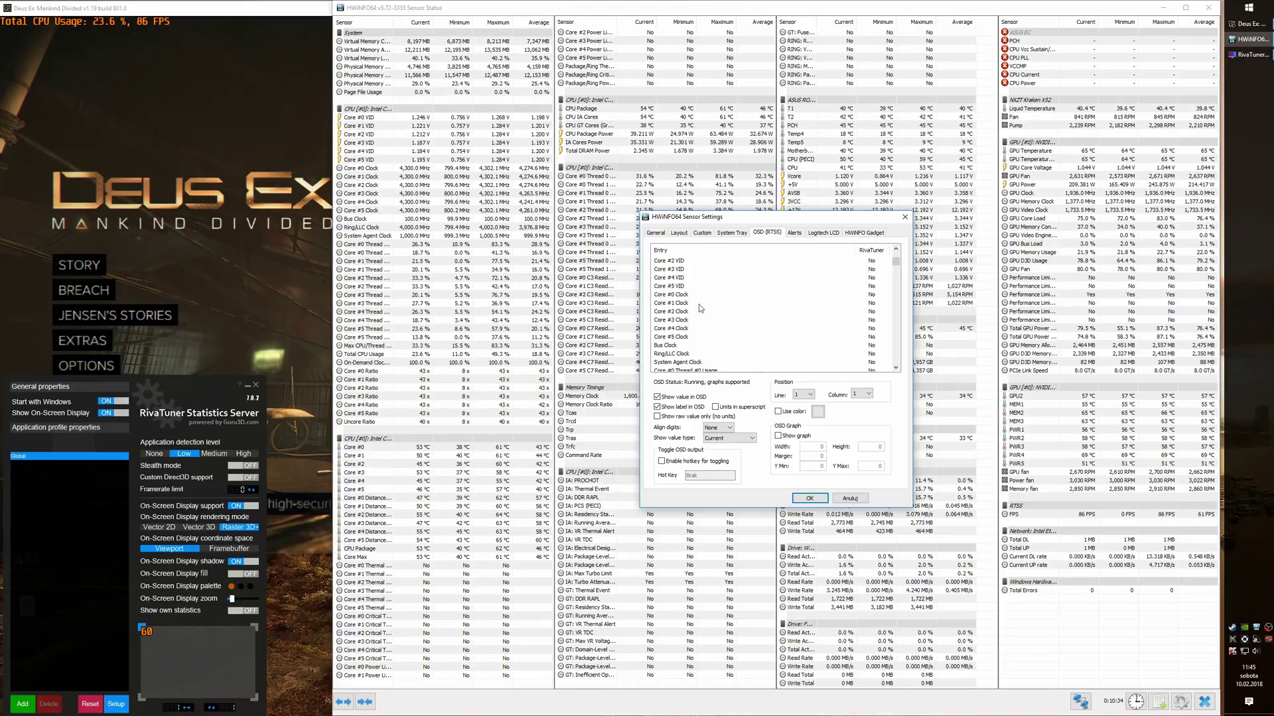
pyautogui.click(694, 295)
pyautogui.click(681, 398)
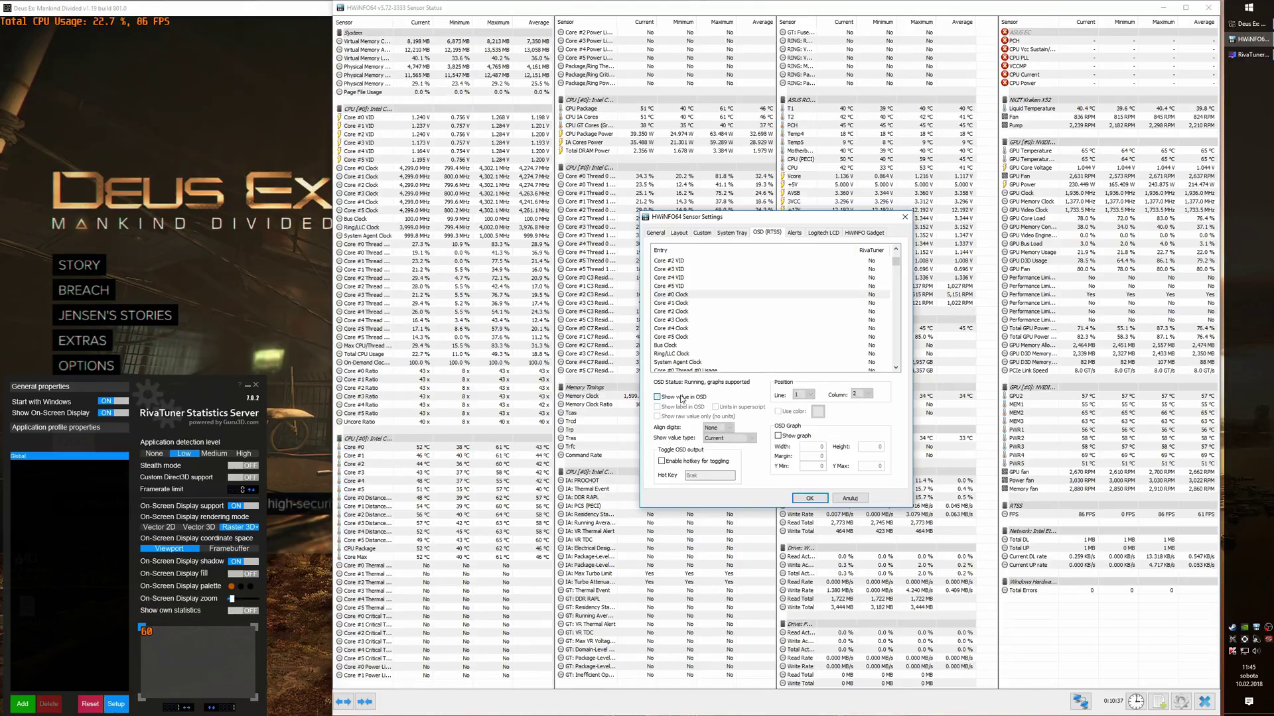
pyautogui.click(681, 397)
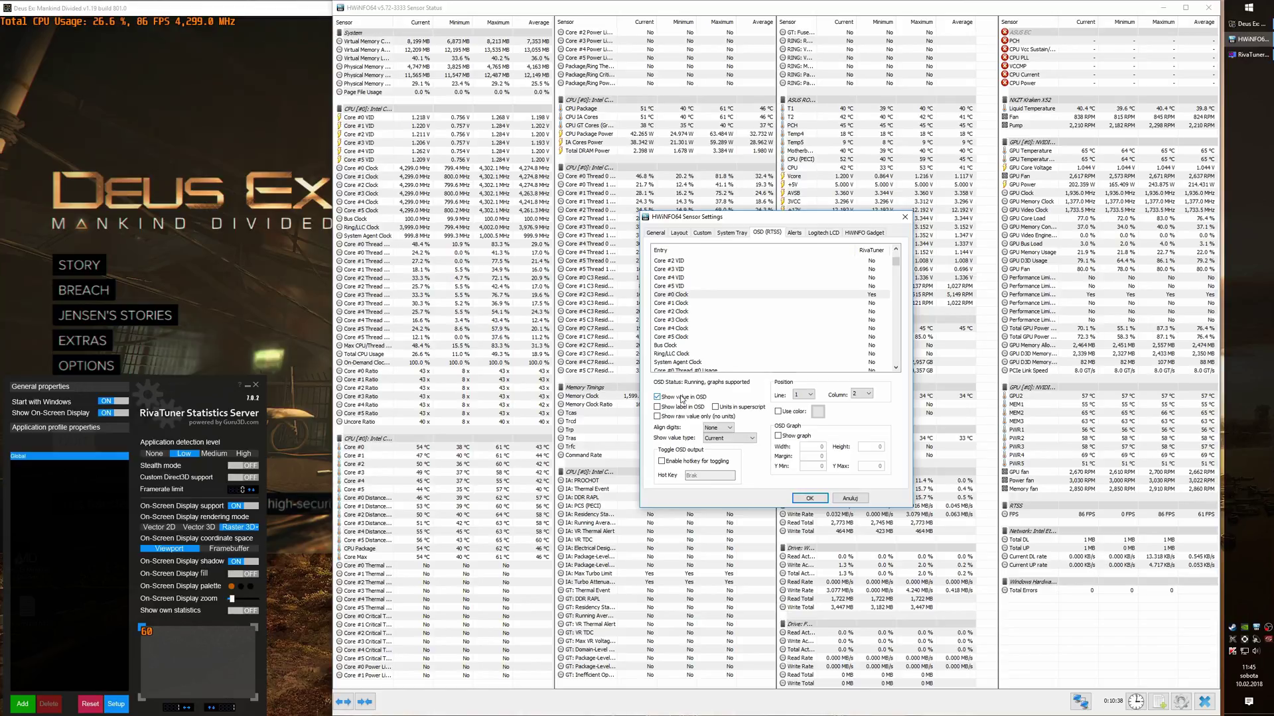
# Show Core #0 VID voltage and Core #0 temperature in the overlay.
pyautogui.scroll(5, 703, 314)
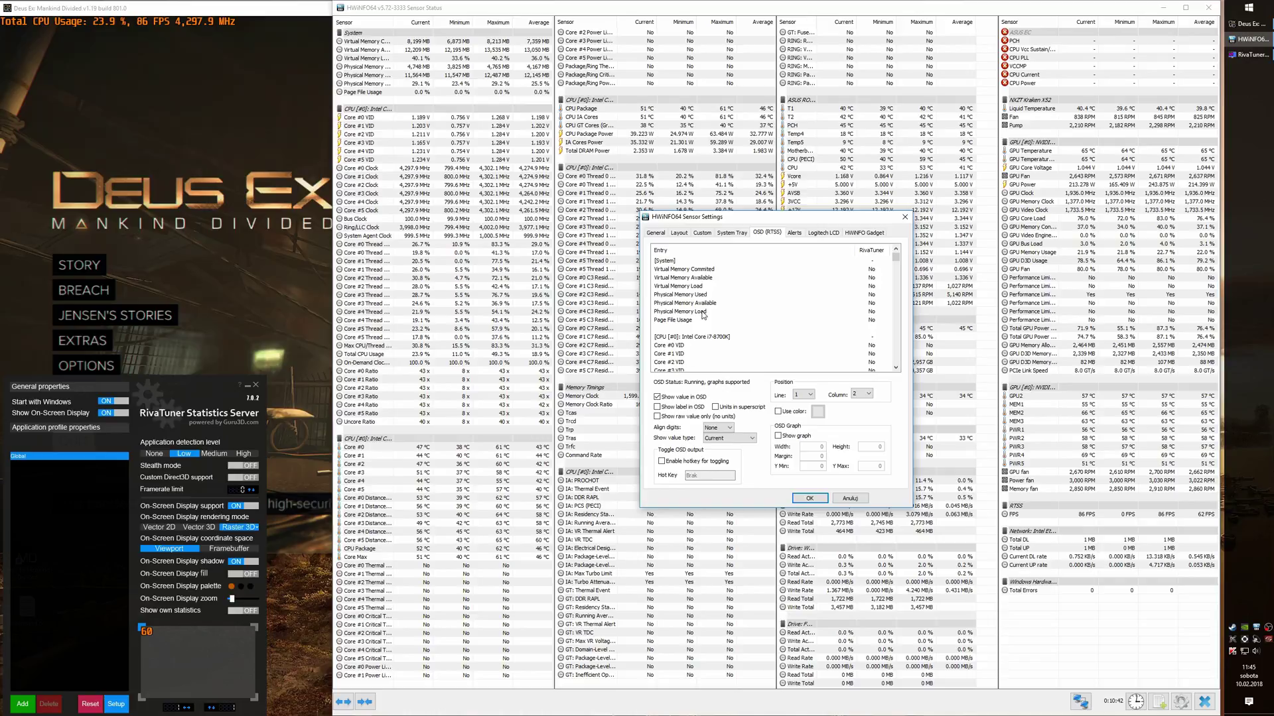
pyautogui.scroll(-1, 703, 316)
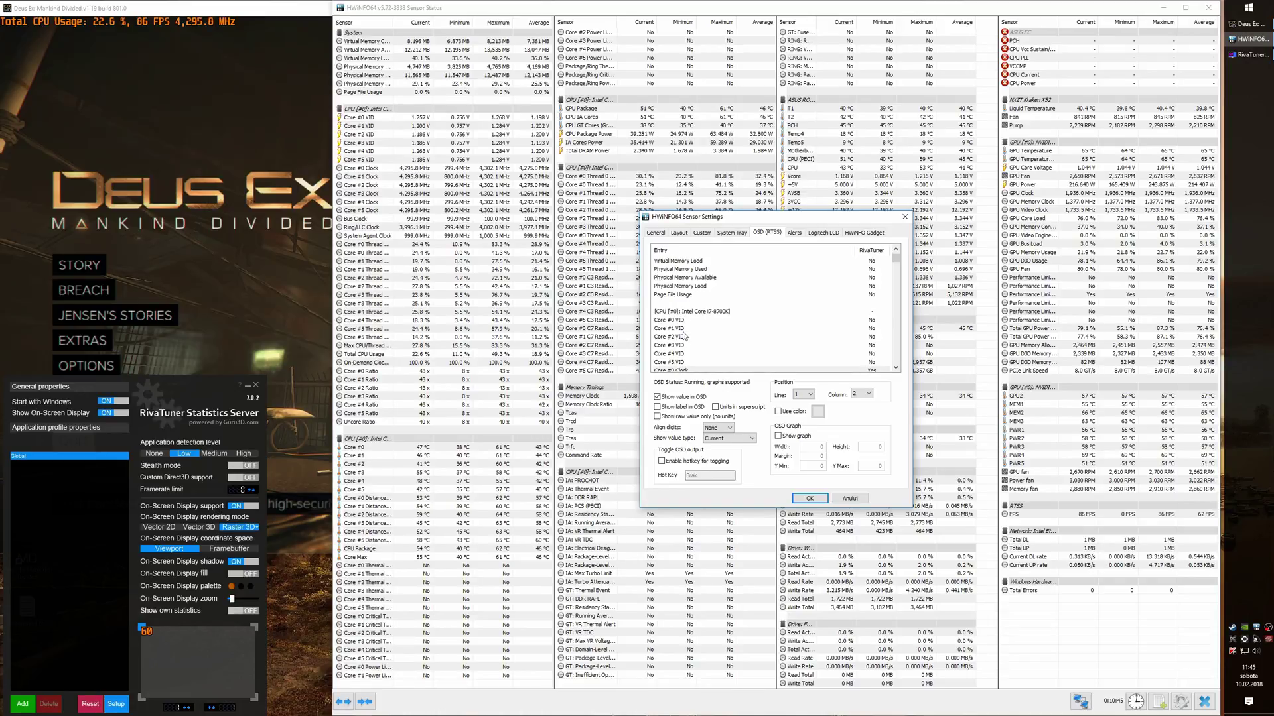
pyautogui.click(676, 321)
pyautogui.click(693, 398)
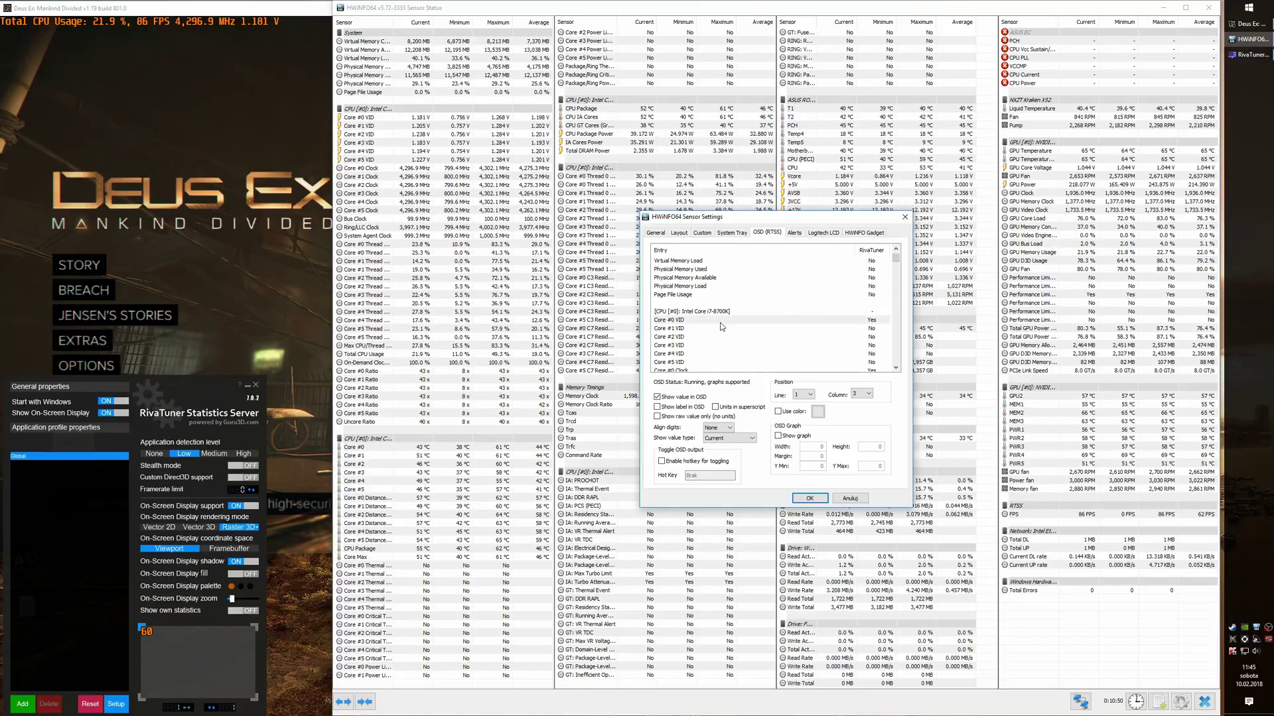
pyautogui.scroll(-3, 713, 321)
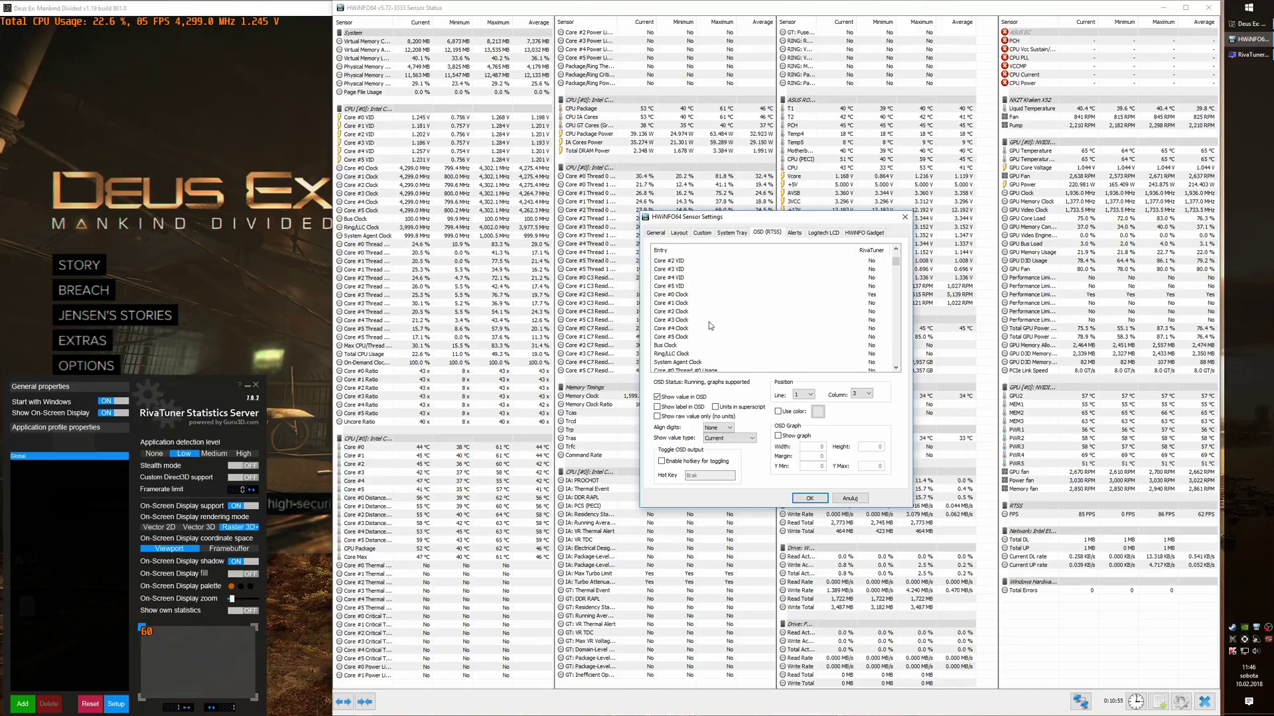
pyautogui.scroll(-9, 710, 325)
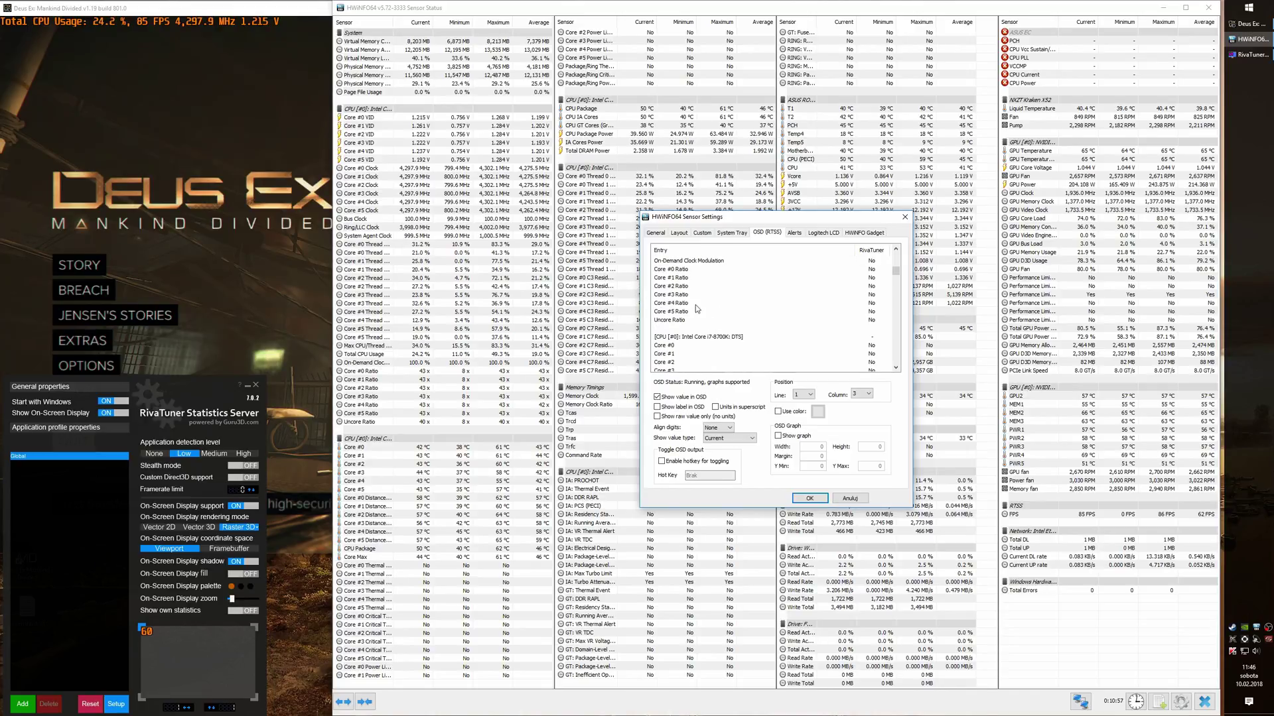
pyautogui.click(681, 345)
pyautogui.click(680, 399)
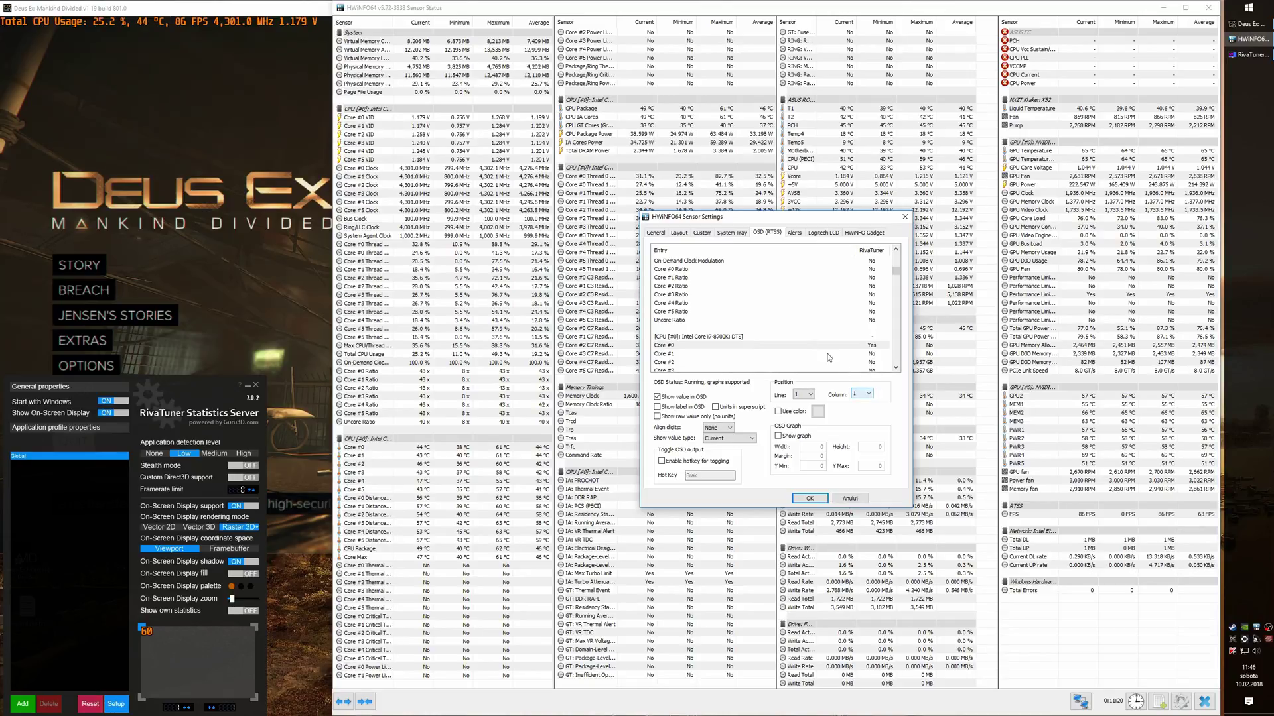
# Check Total CPU Usage's settings and put Core #0 Clock in overlay column 2.
pyautogui.scroll(7, 702, 325)
pyautogui.scroll(3, 723, 329)
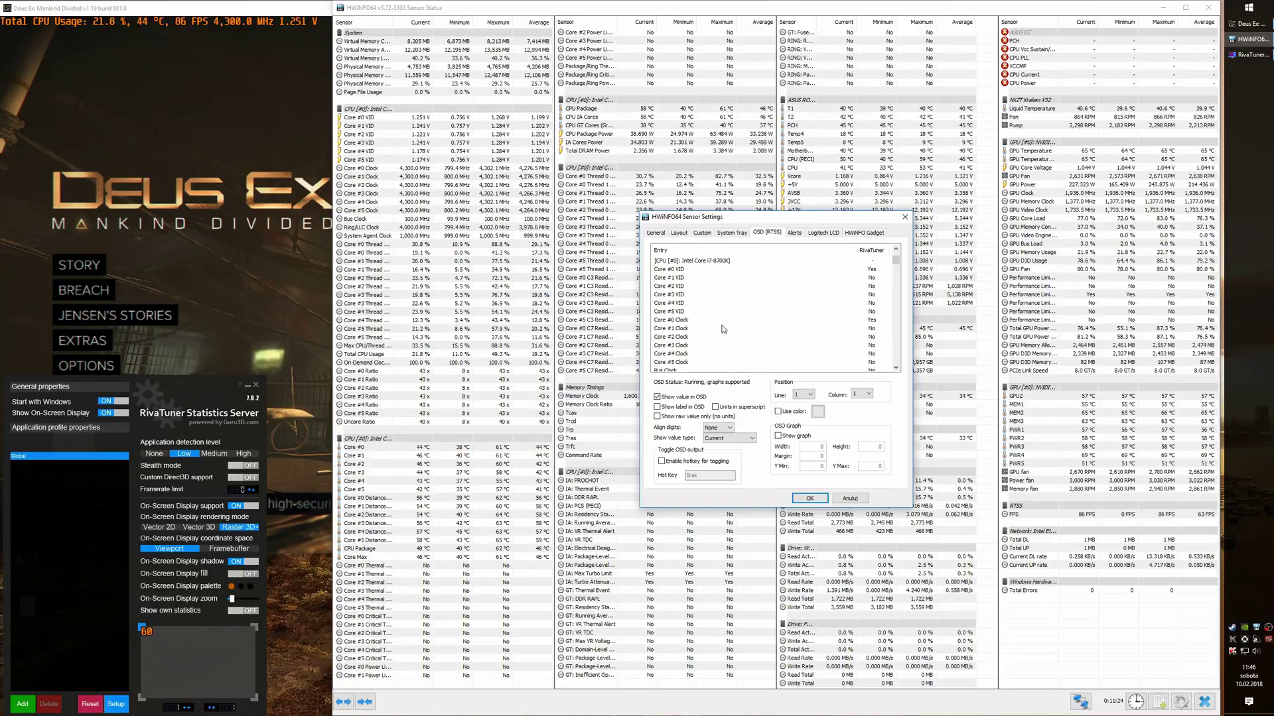
pyautogui.scroll(-7, 722, 329)
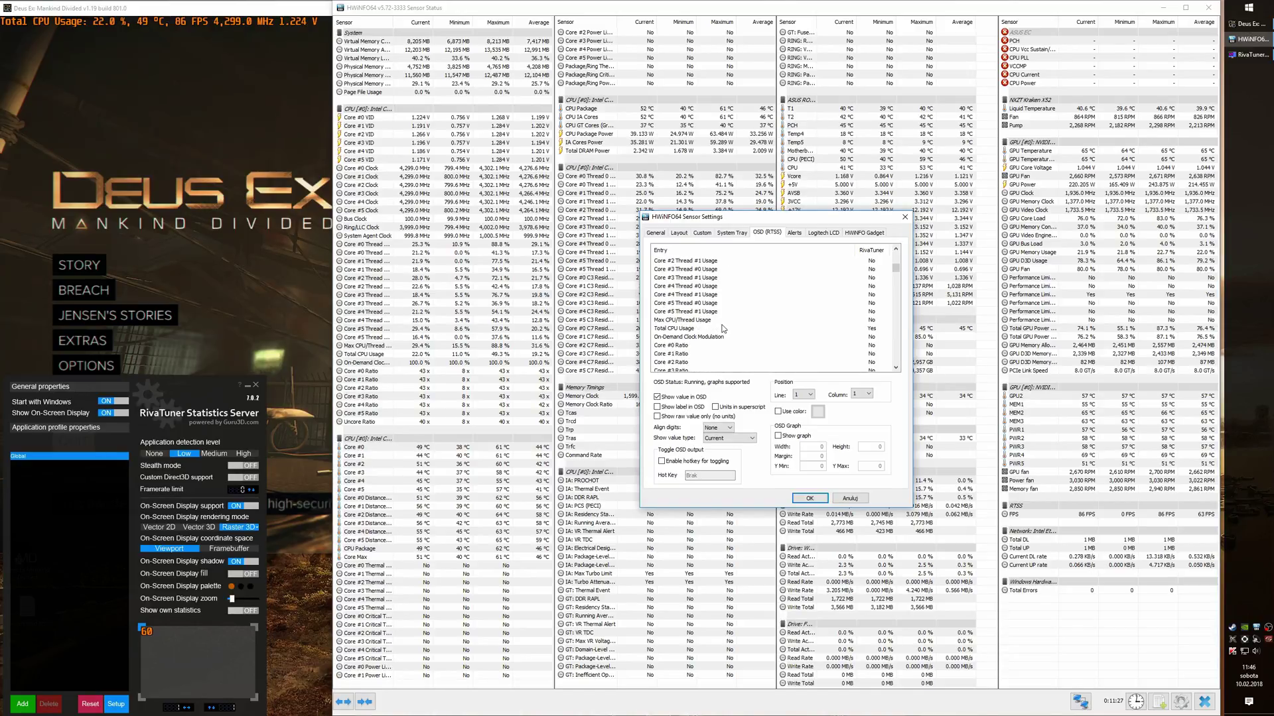
pyautogui.click(713, 328)
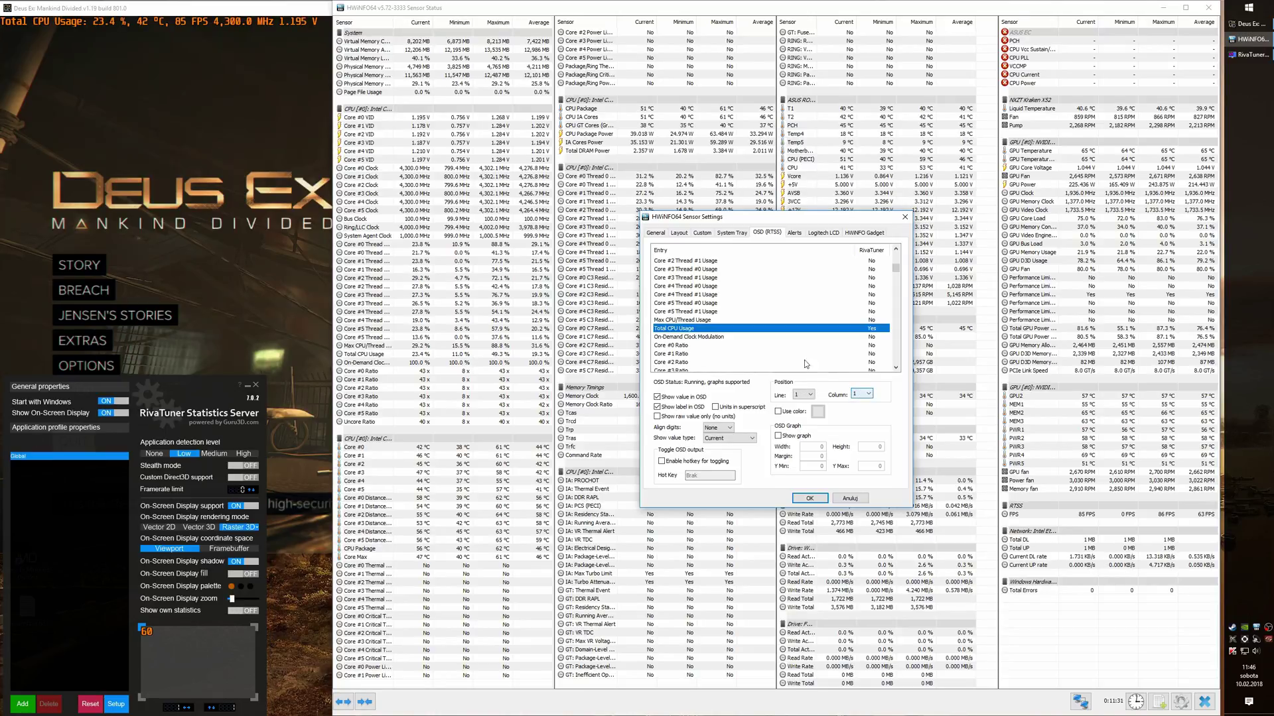
pyautogui.scroll(4, 739, 333)
pyautogui.scroll(1, 739, 333)
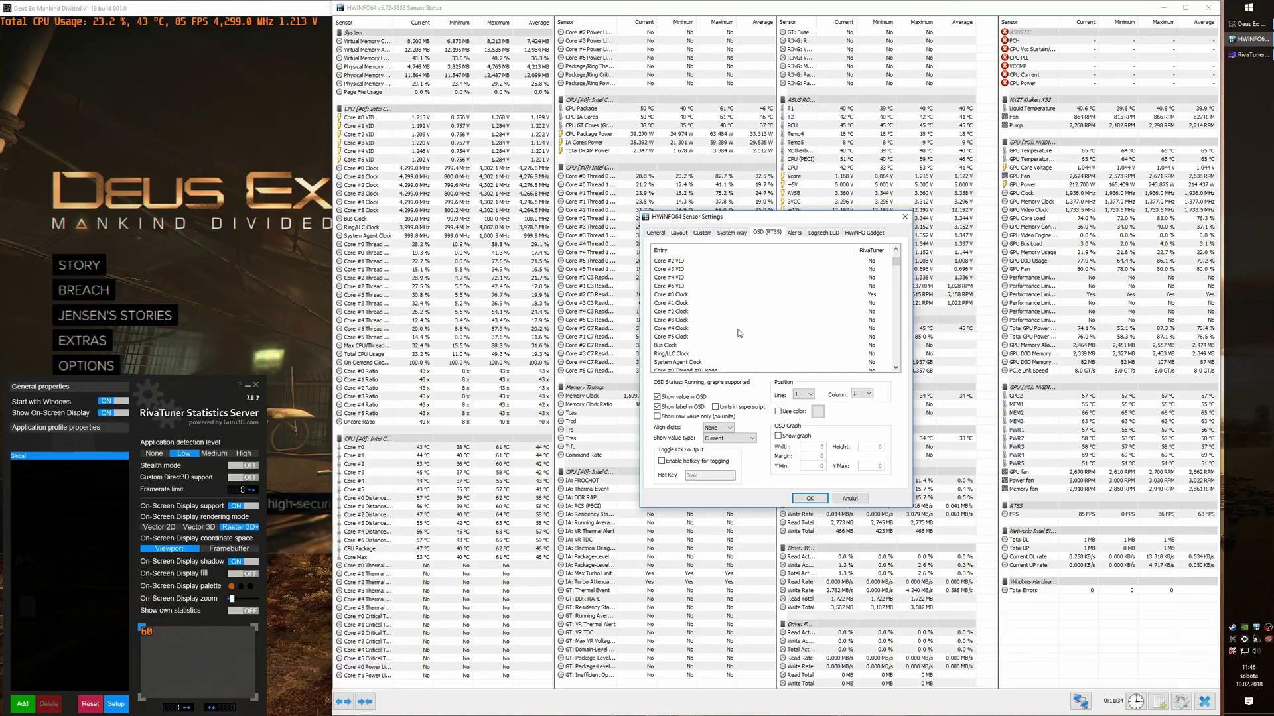
pyautogui.click(705, 294)
pyautogui.click(865, 394)
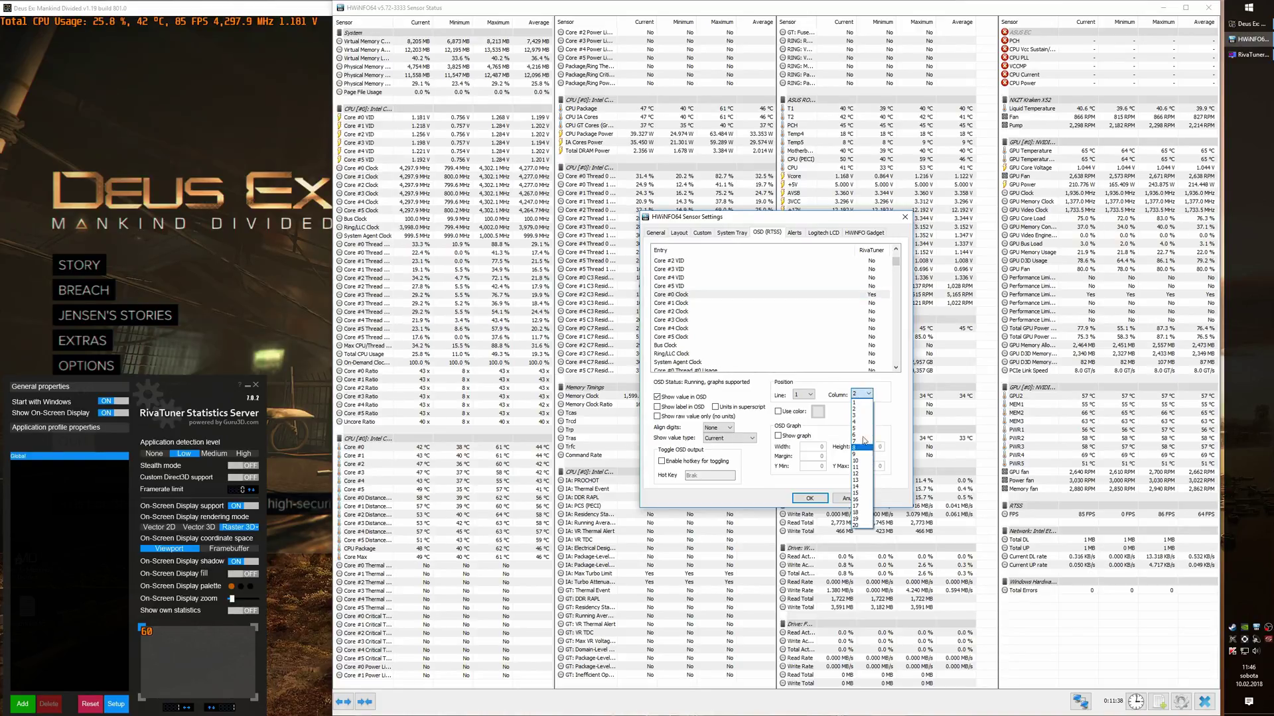
pyautogui.click(864, 412)
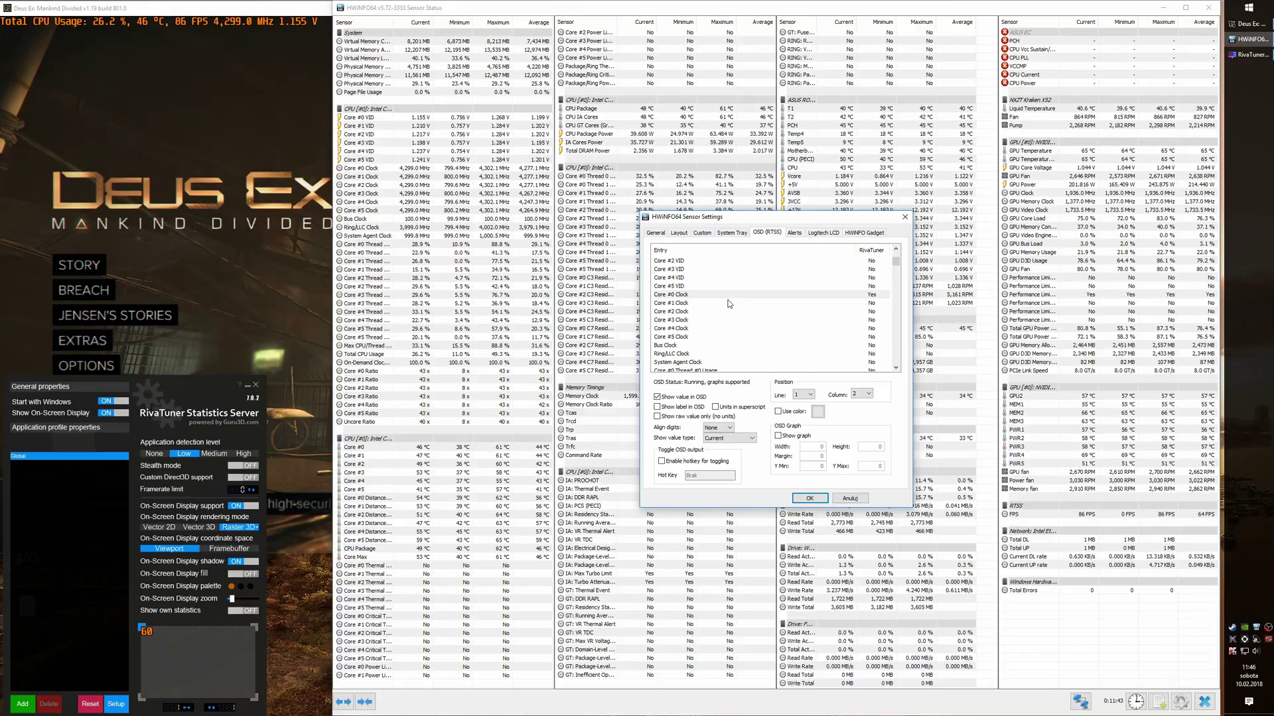
# Put Core #0 VID in column 3 and Core #0 temperature last in column 4.
pyautogui.scroll(1, 725, 312)
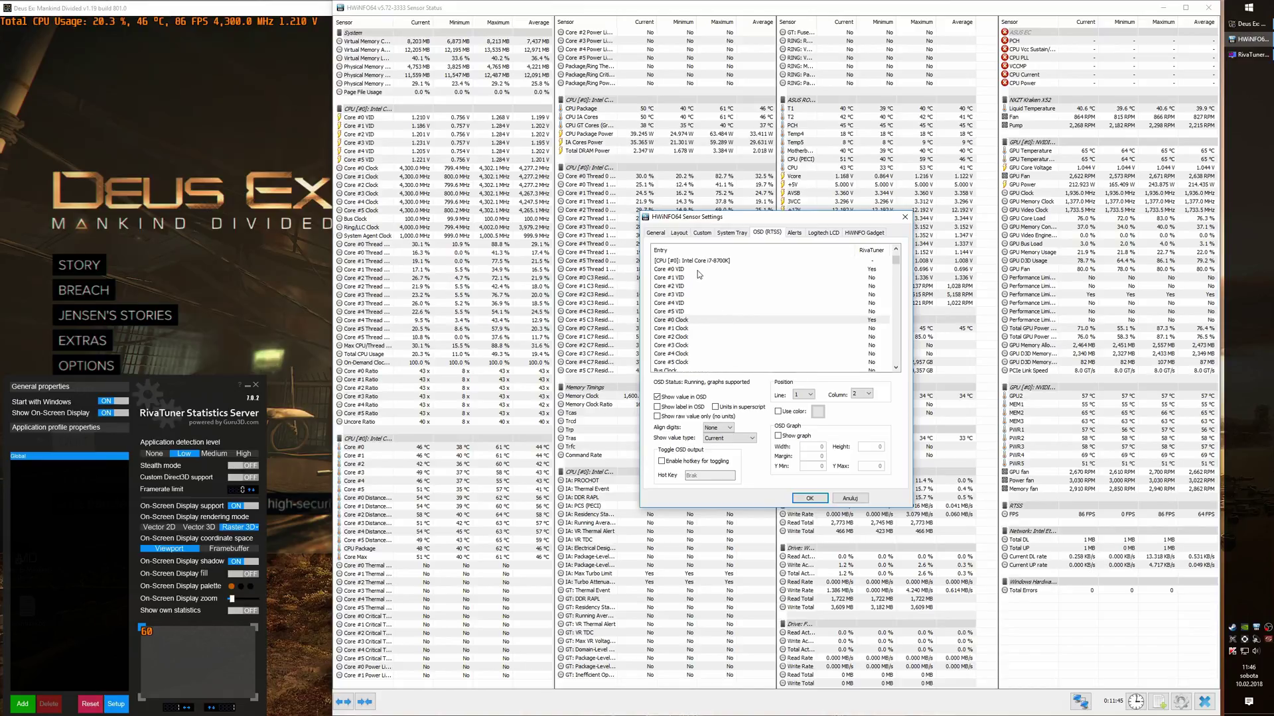
pyautogui.click(699, 271)
pyautogui.click(862, 394)
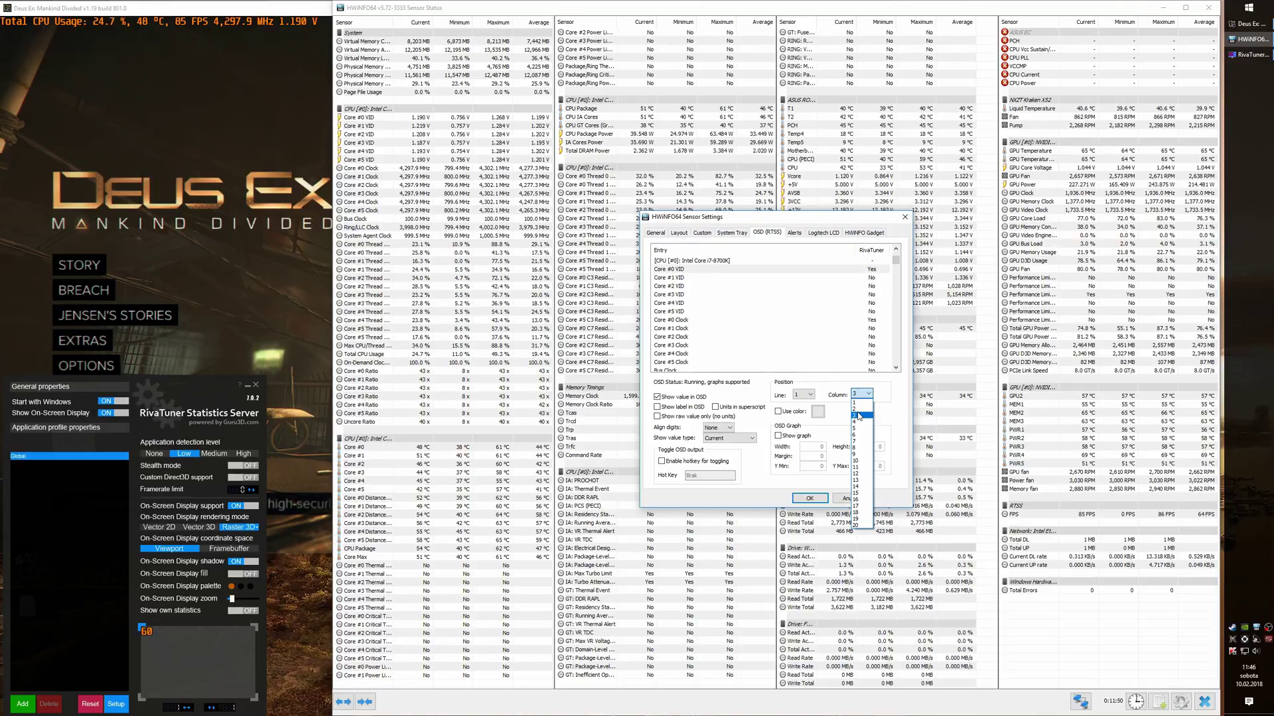
pyautogui.click(859, 416)
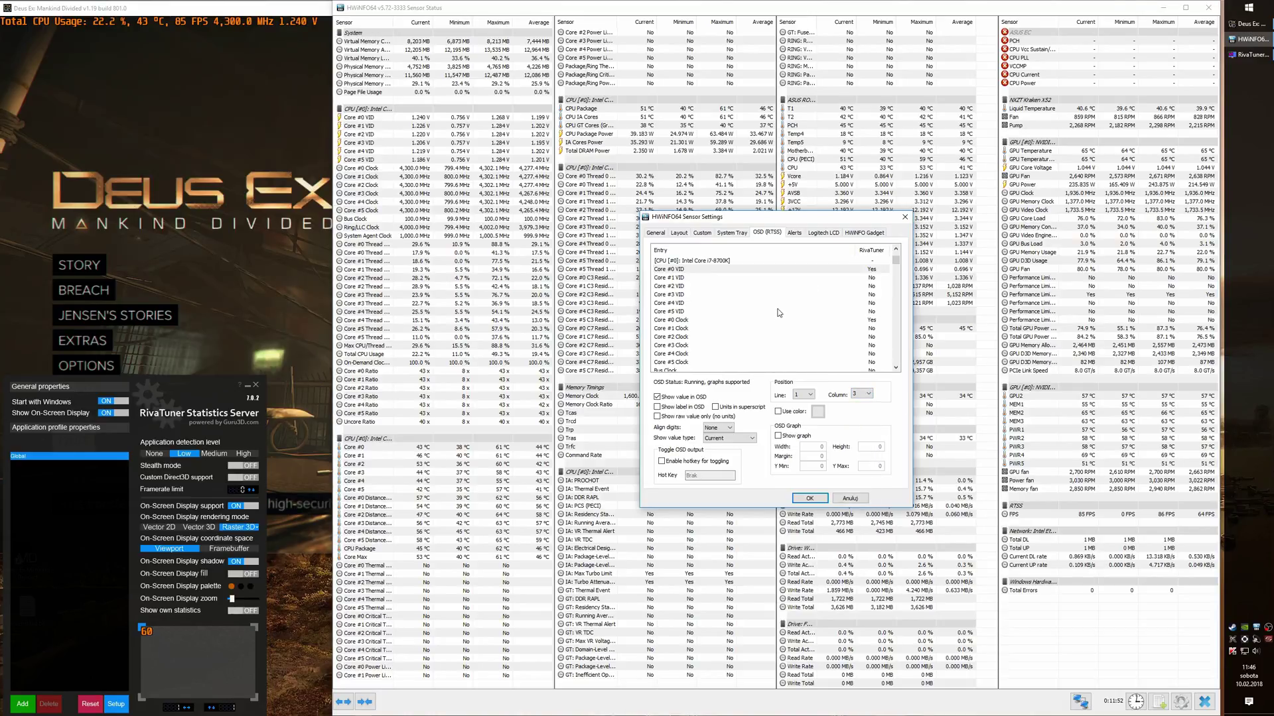
pyautogui.scroll(2, 774, 318)
pyautogui.scroll(-10, 774, 318)
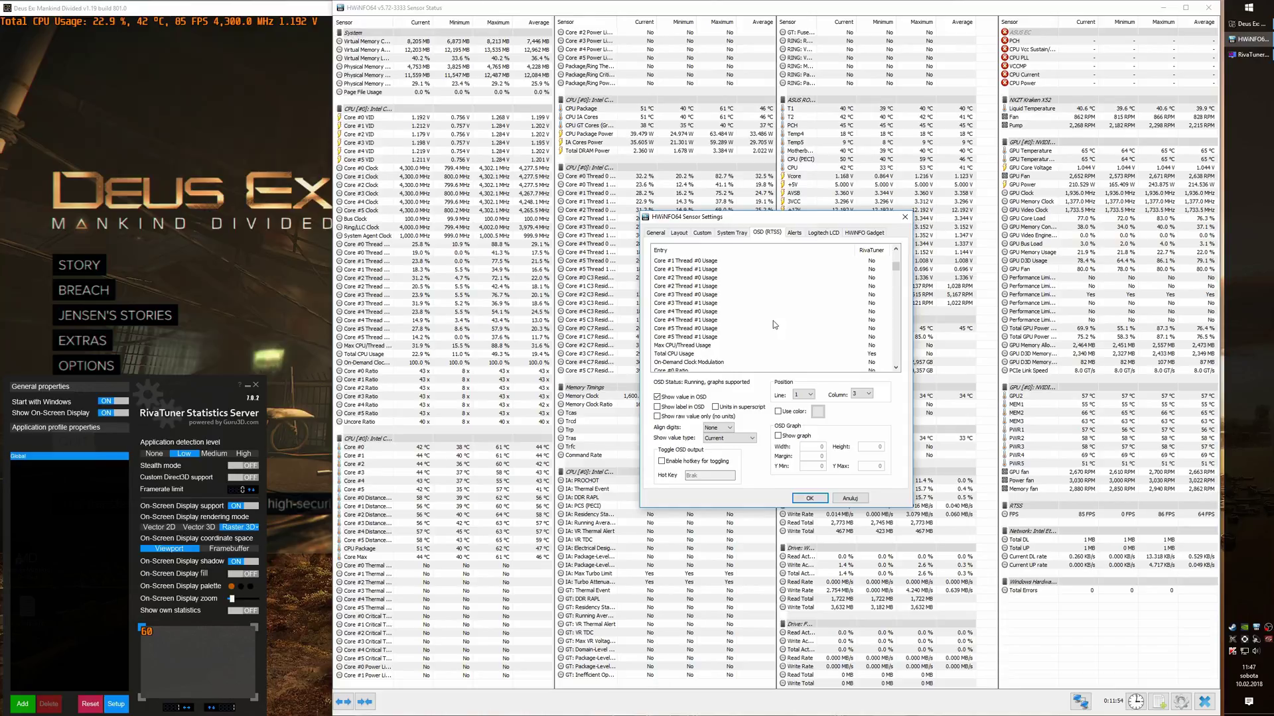
pyautogui.scroll(-3, 721, 328)
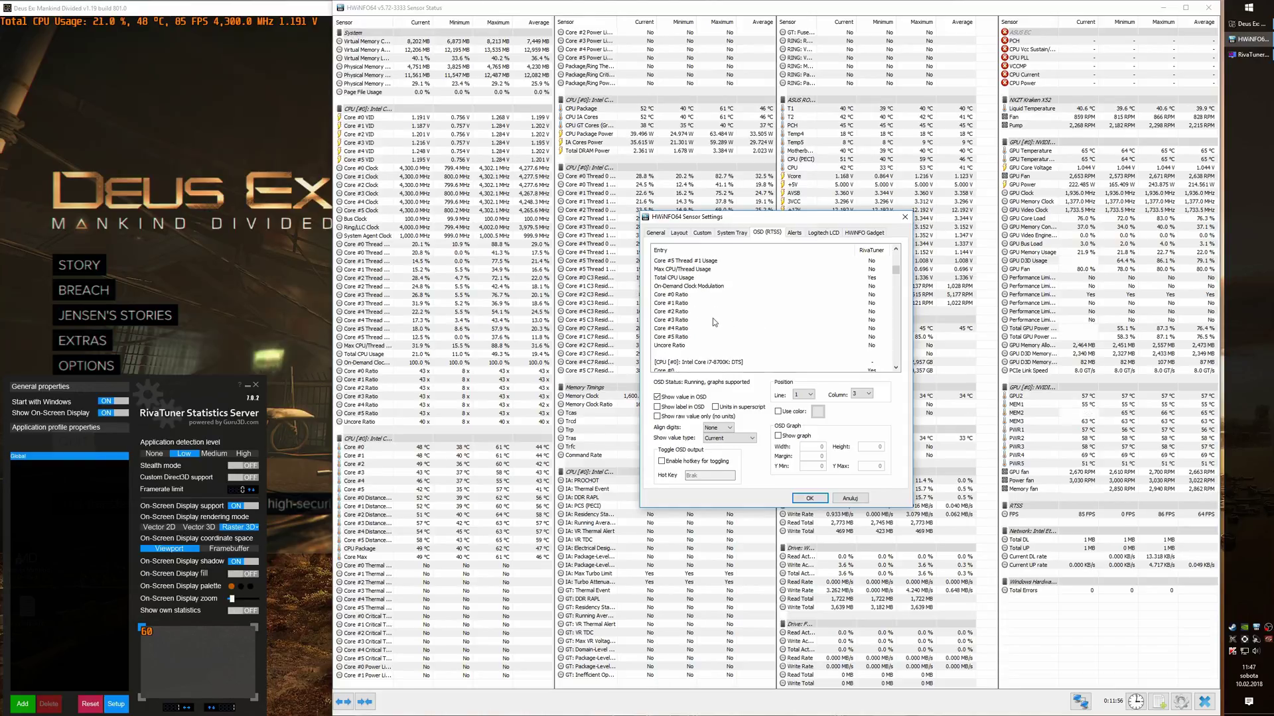
pyautogui.click(677, 320)
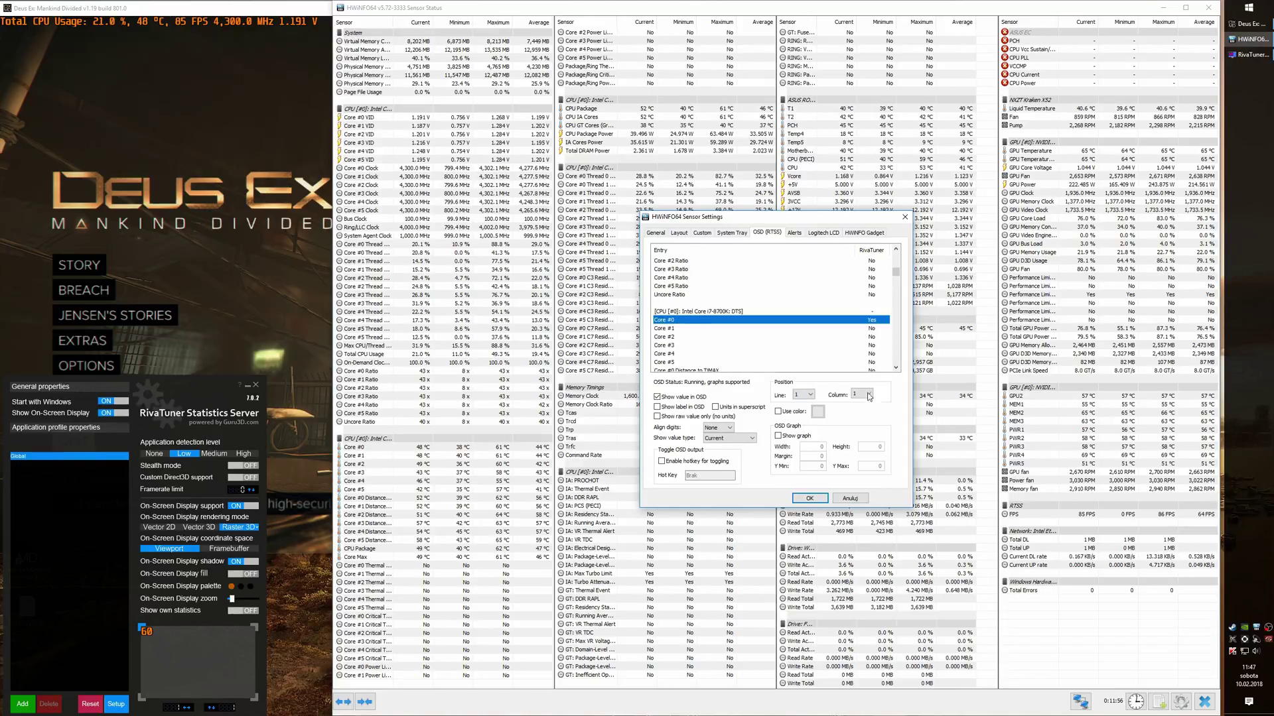
pyautogui.click(861, 394)
pyautogui.click(856, 426)
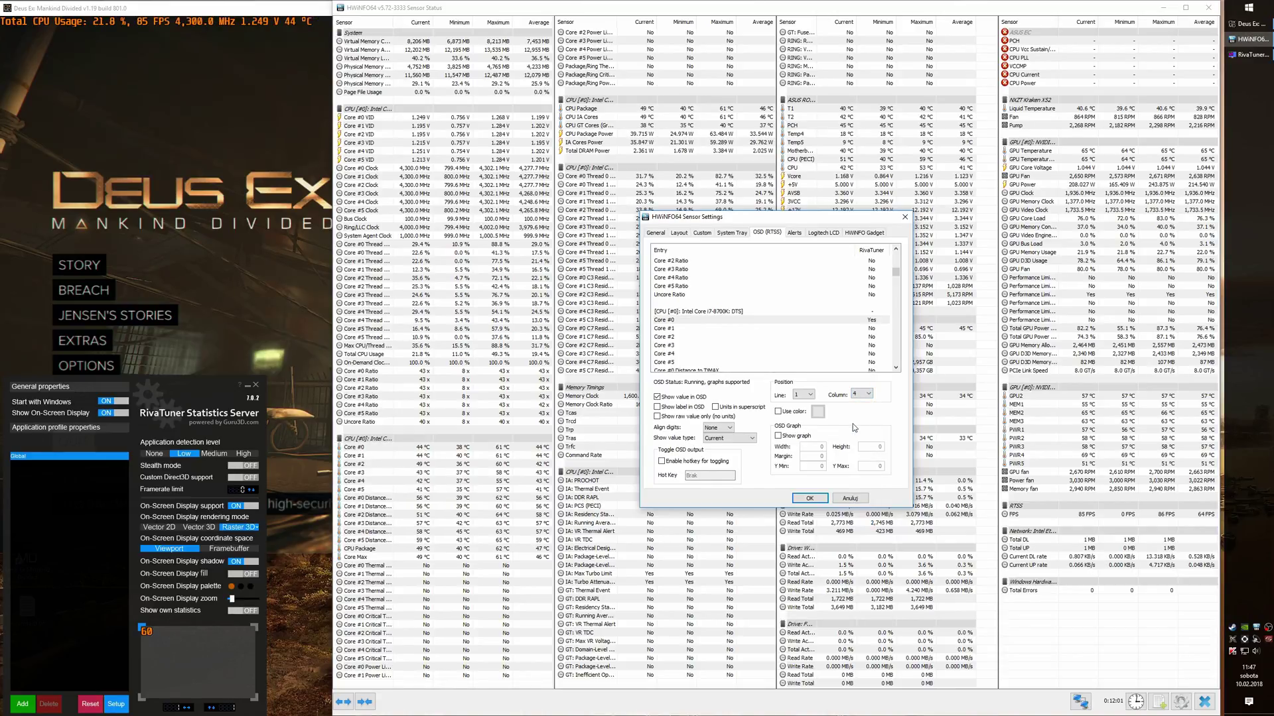
# Place the FPS reading on overlay line 4 below the CPU line, then show the Custom settings.
pyautogui.scroll(-10, 808, 323)
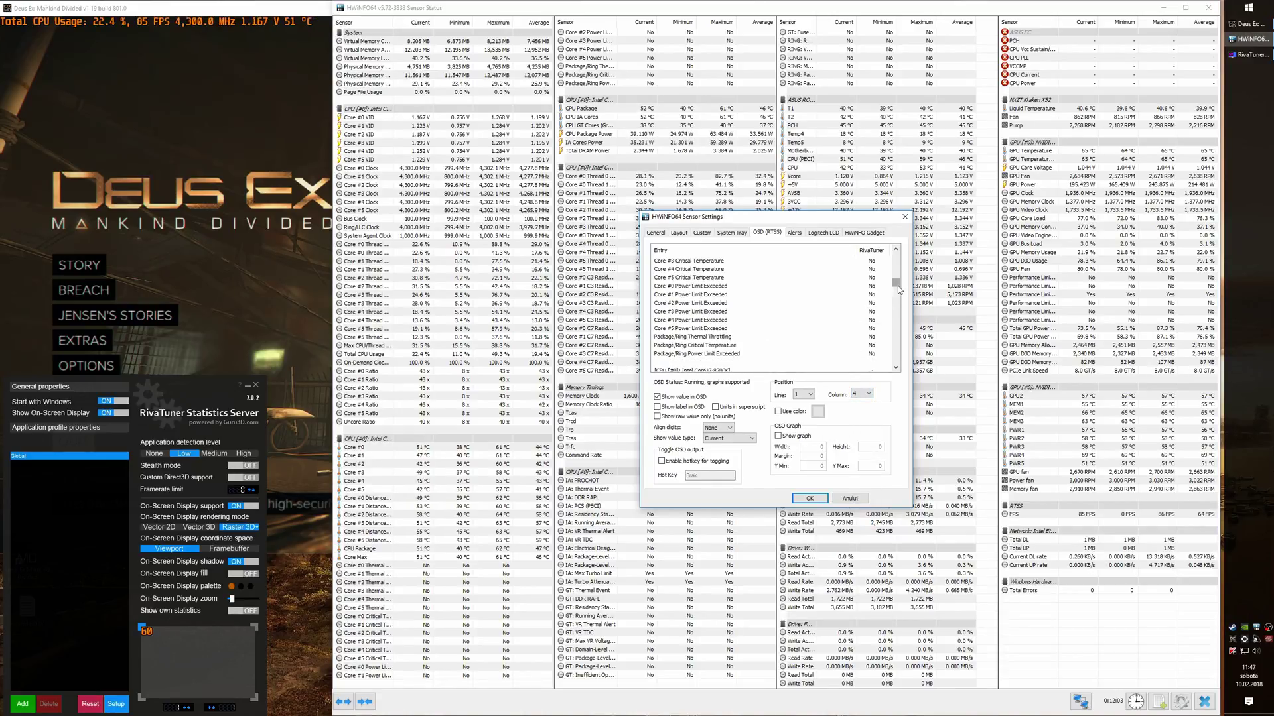
pyautogui.moveTo(899, 290); pyautogui.dragTo(897, 361)
pyautogui.click(670, 286)
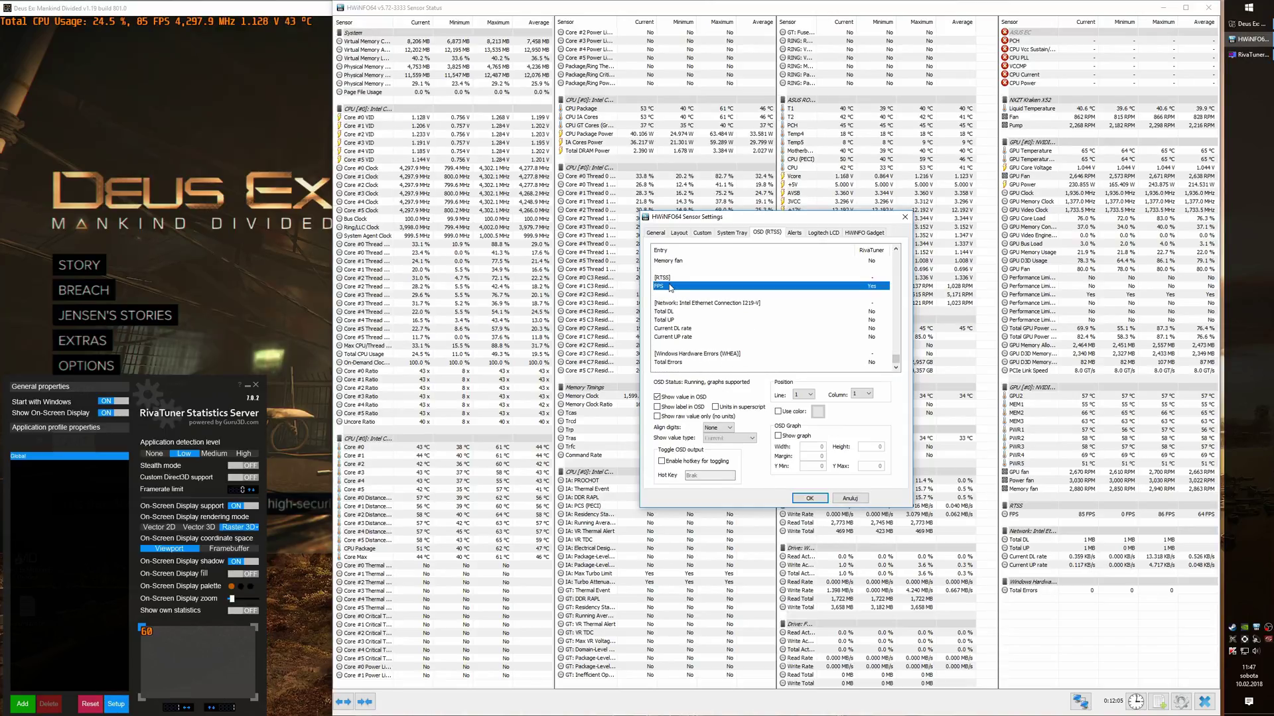
pyautogui.click(803, 395)
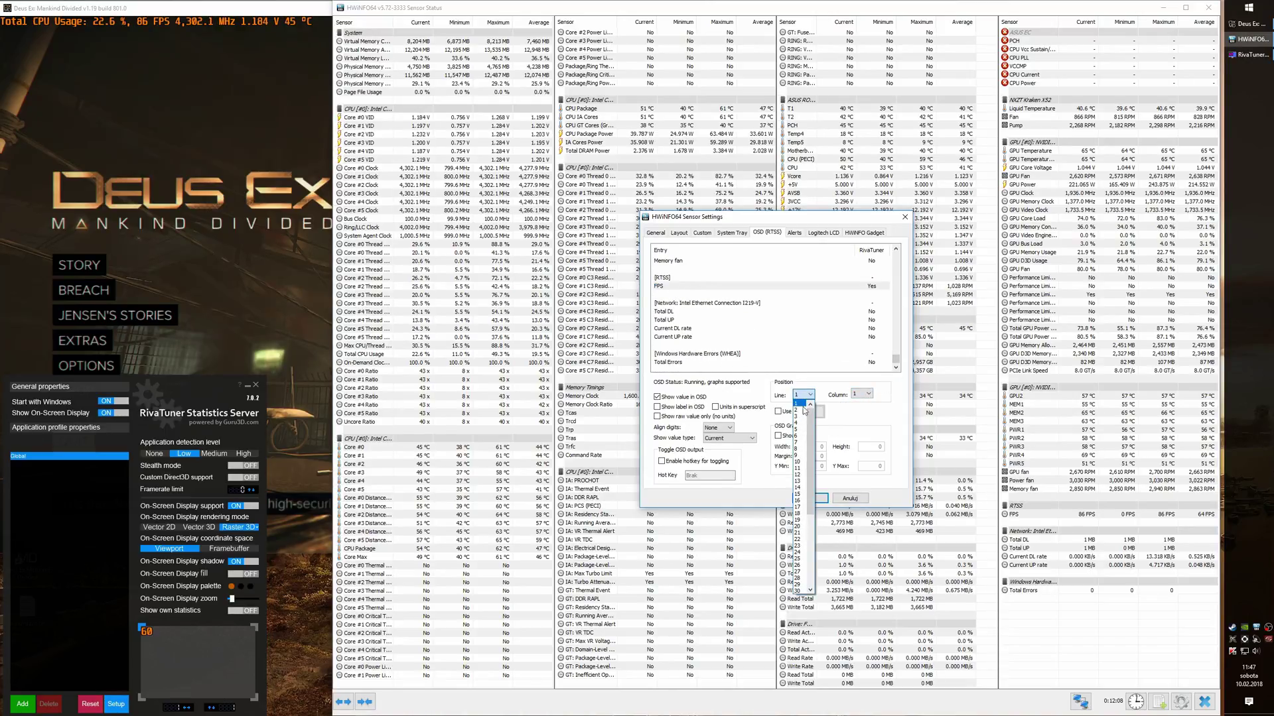
pyautogui.click(800, 416)
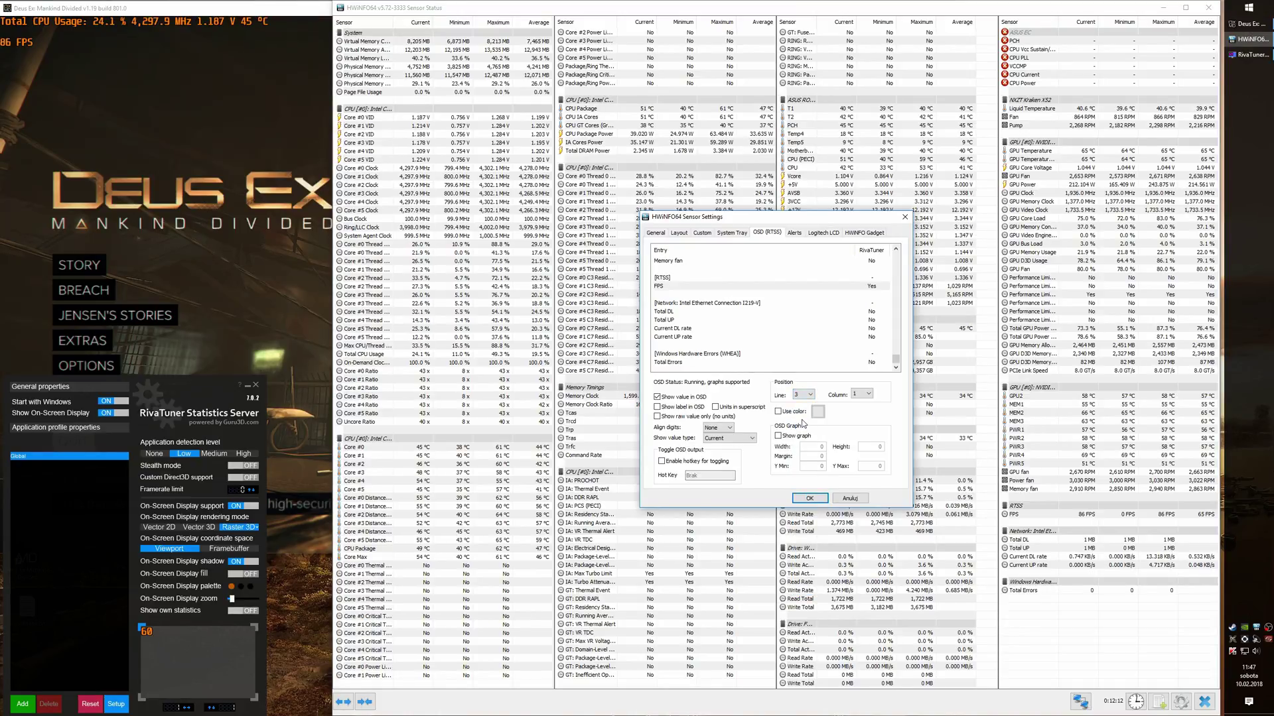
pyautogui.click(806, 395)
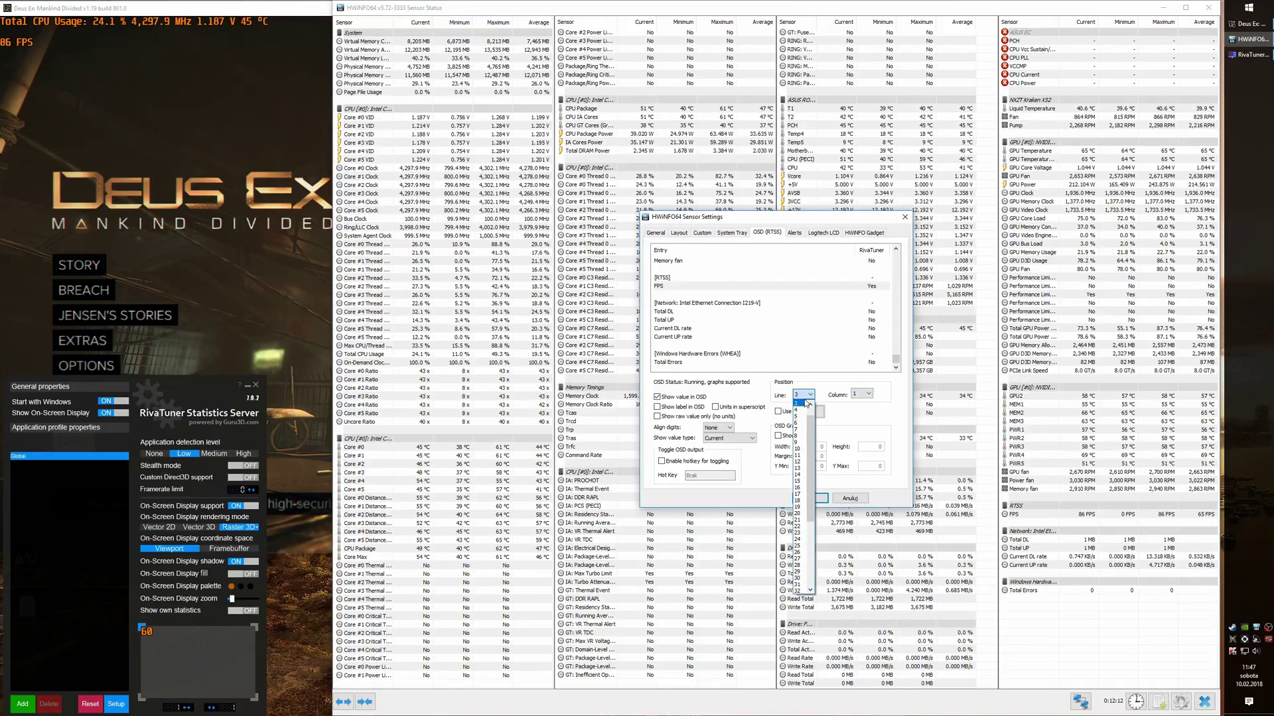
pyautogui.click(798, 404)
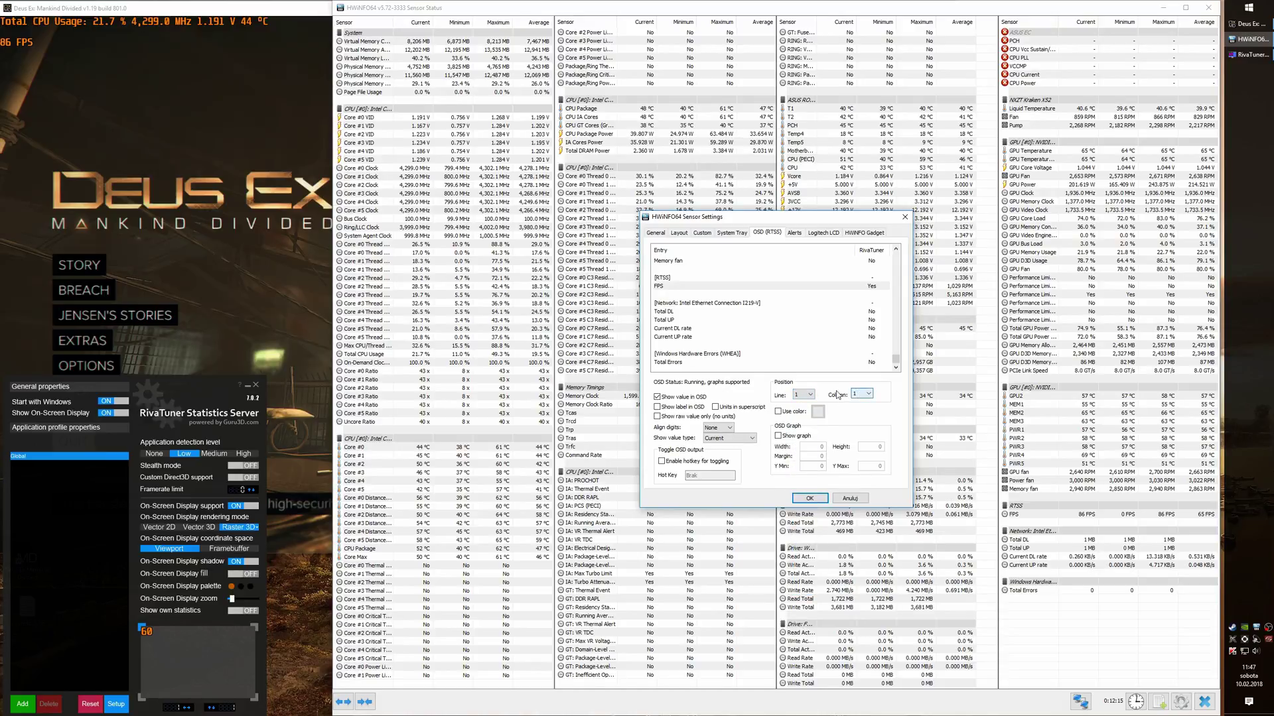
pyautogui.click(803, 396)
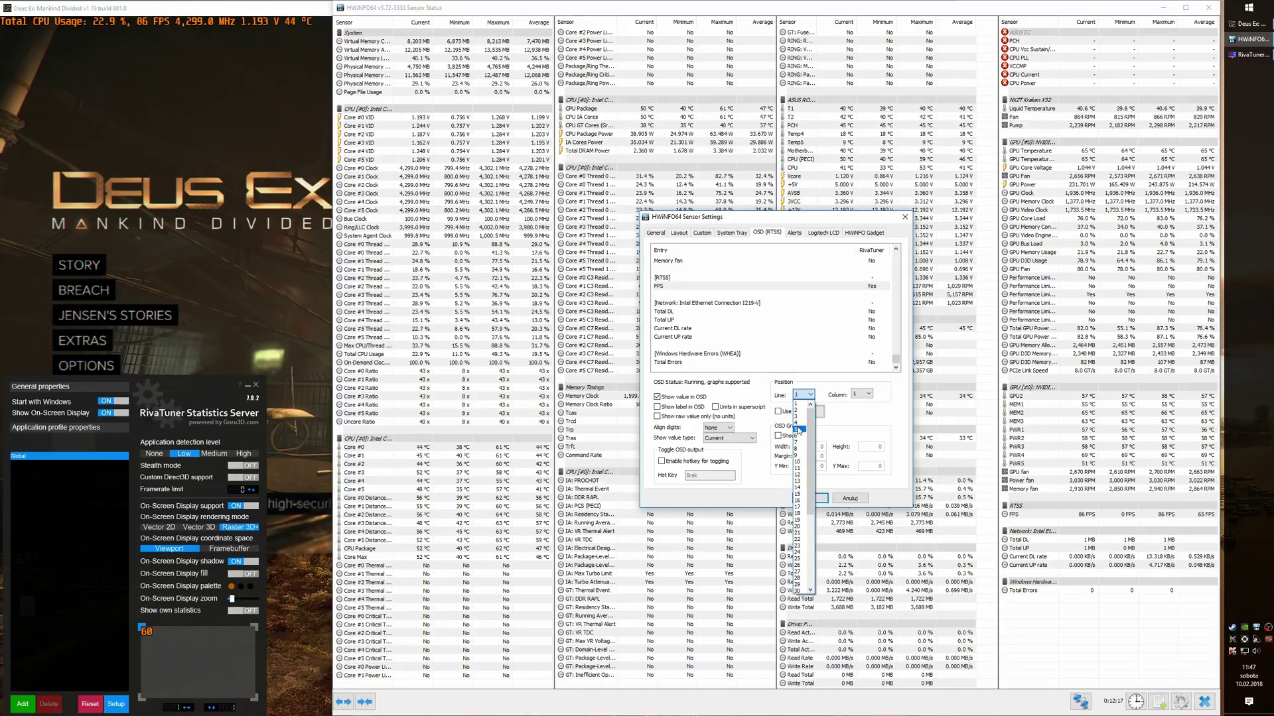
pyautogui.click(709, 314)
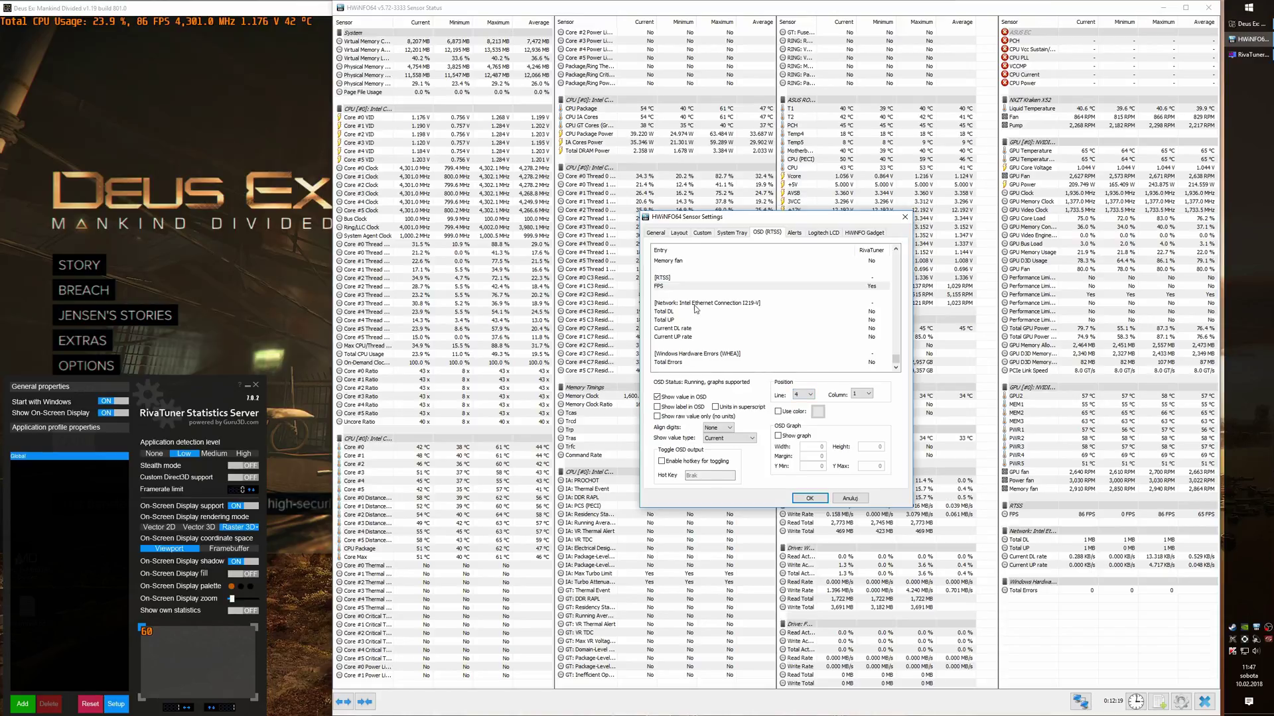
pyautogui.click(694, 318)
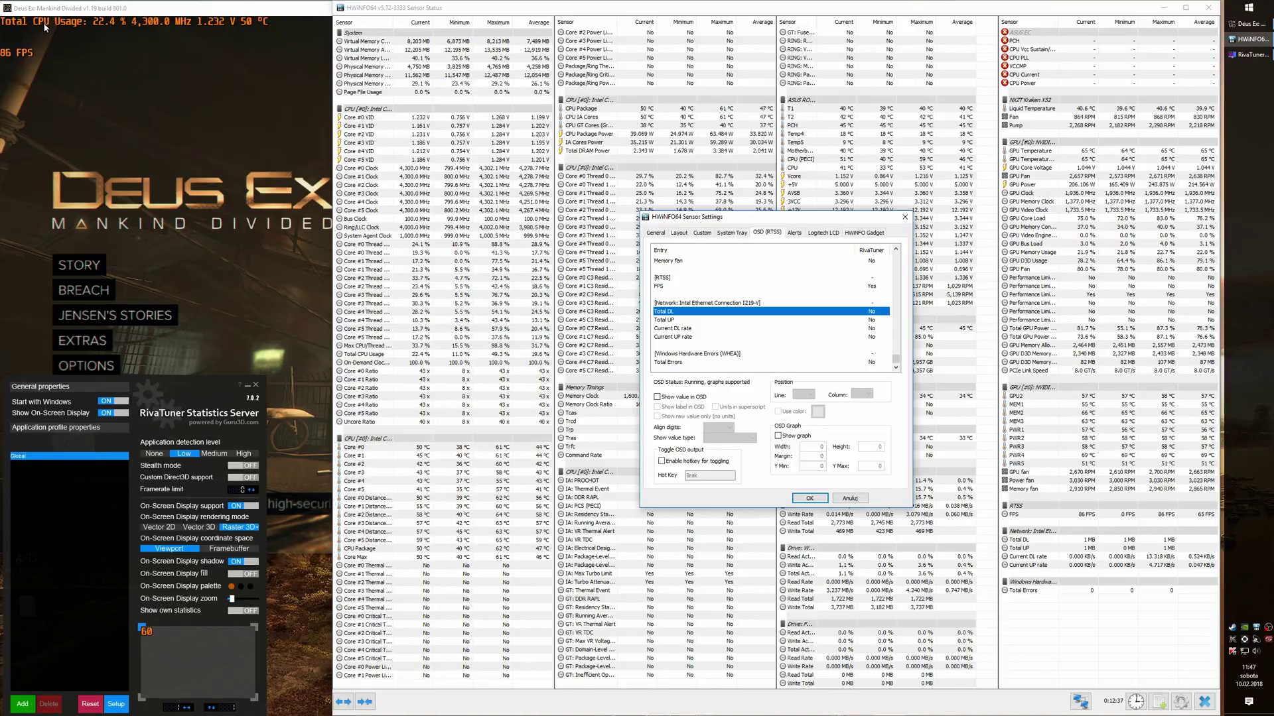
pyautogui.click(700, 233)
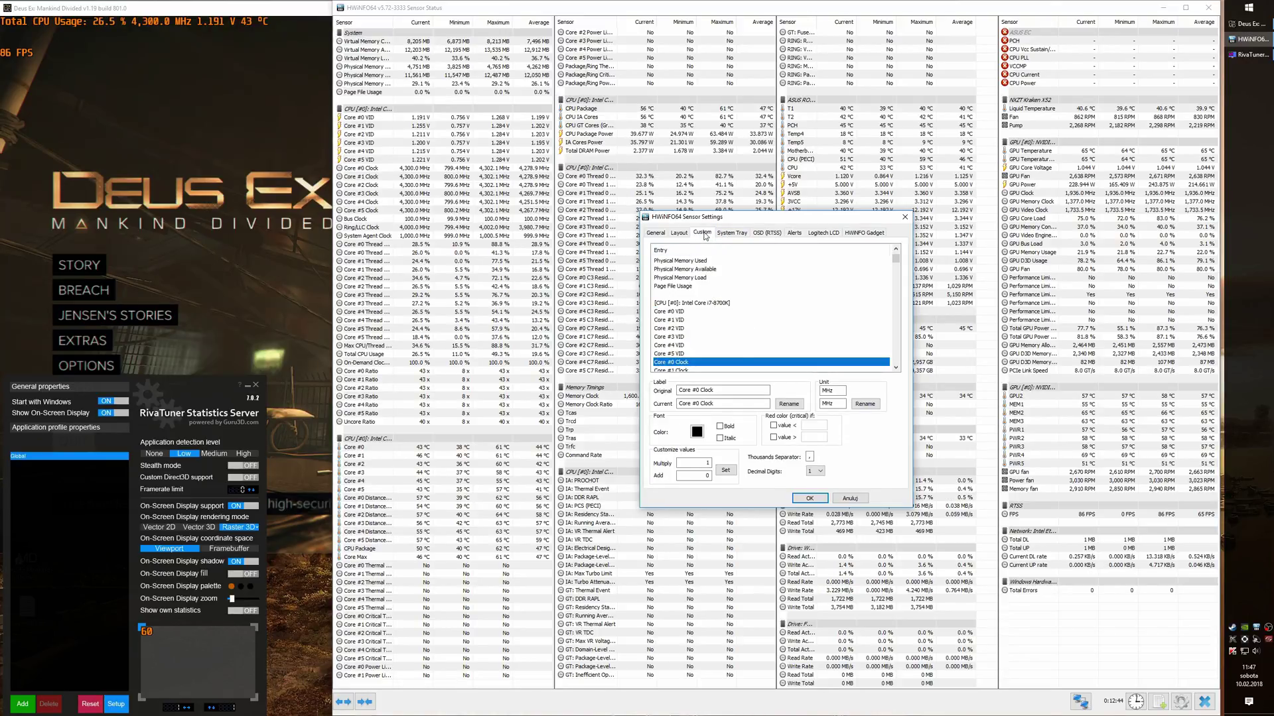
# Relabel the Total CPU Usage entry as 'CPU' in the Custom settings.
pyautogui.scroll(-6, 684, 333)
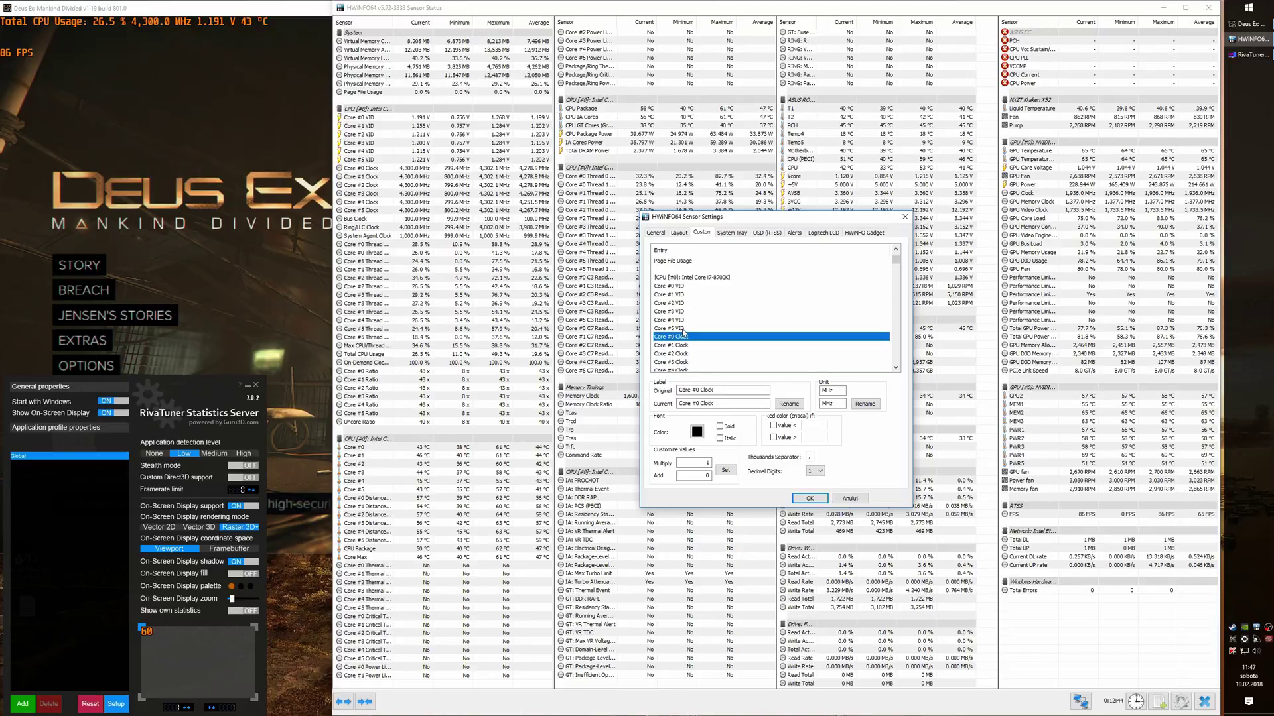
pyautogui.scroll(-3, 684, 333)
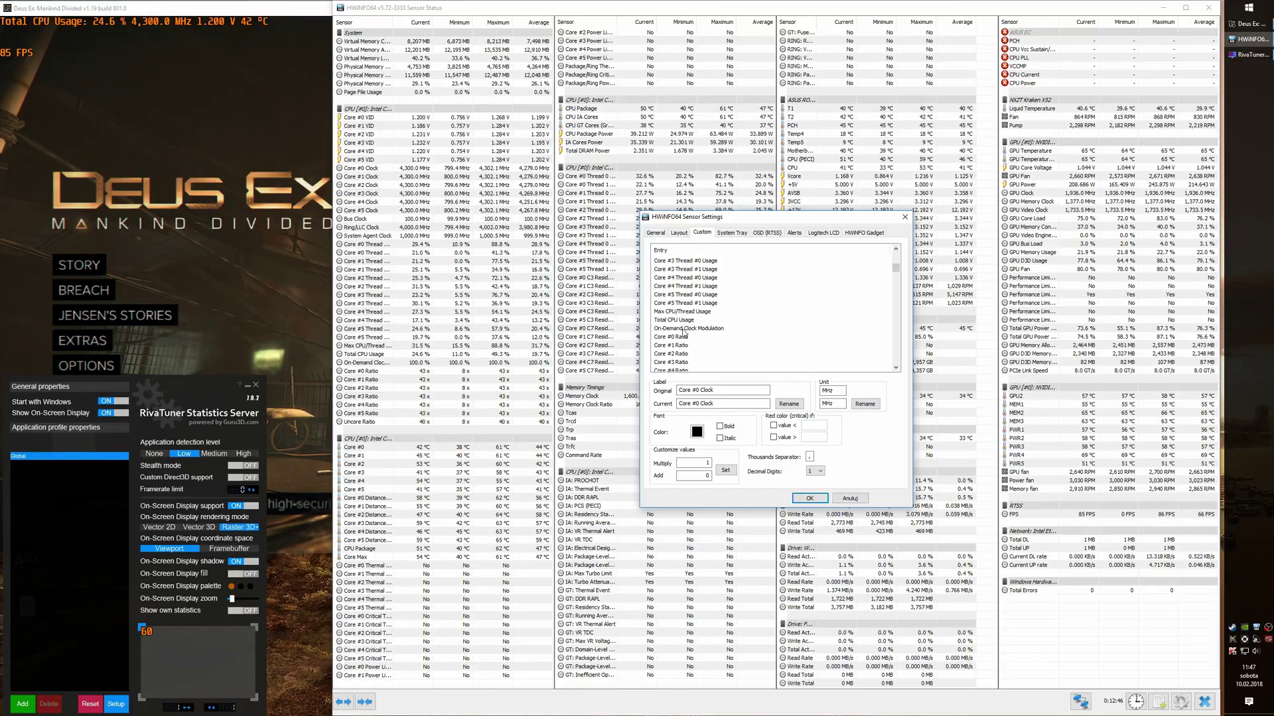
pyautogui.click(687, 320)
pyautogui.tripleClick(740, 406)
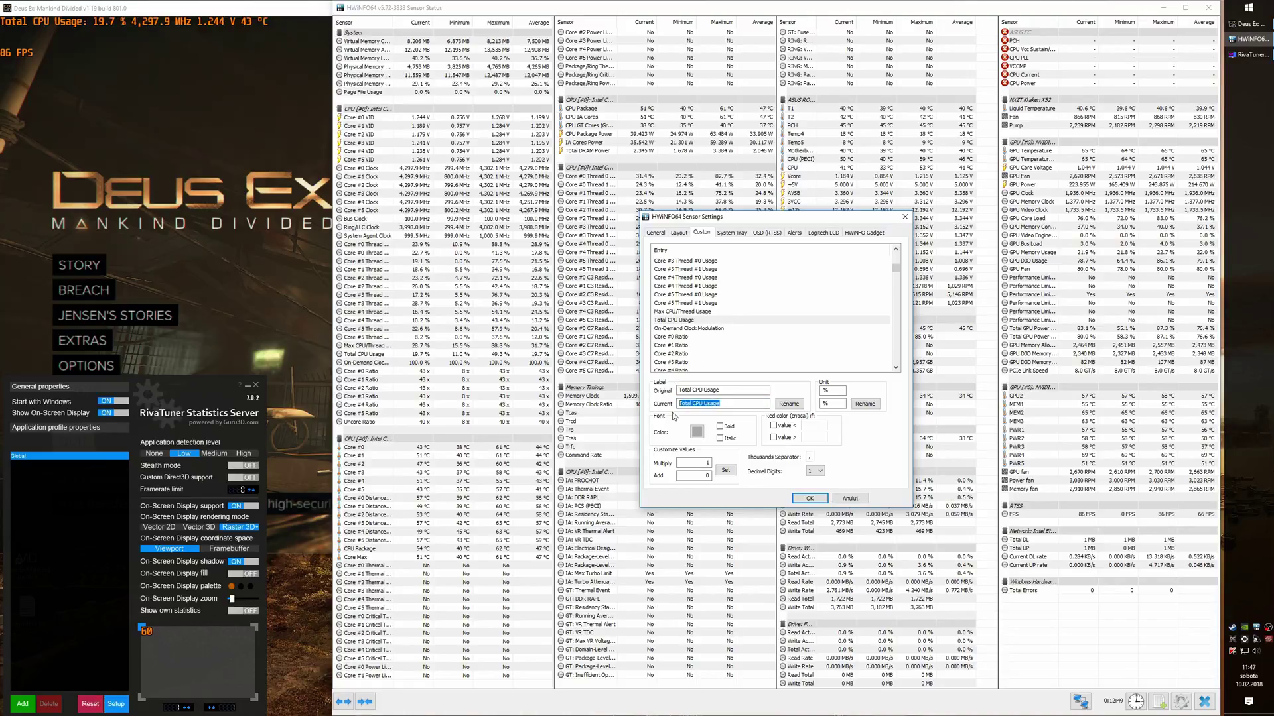
pyautogui.write('CPU')
pyautogui.click(789, 404)
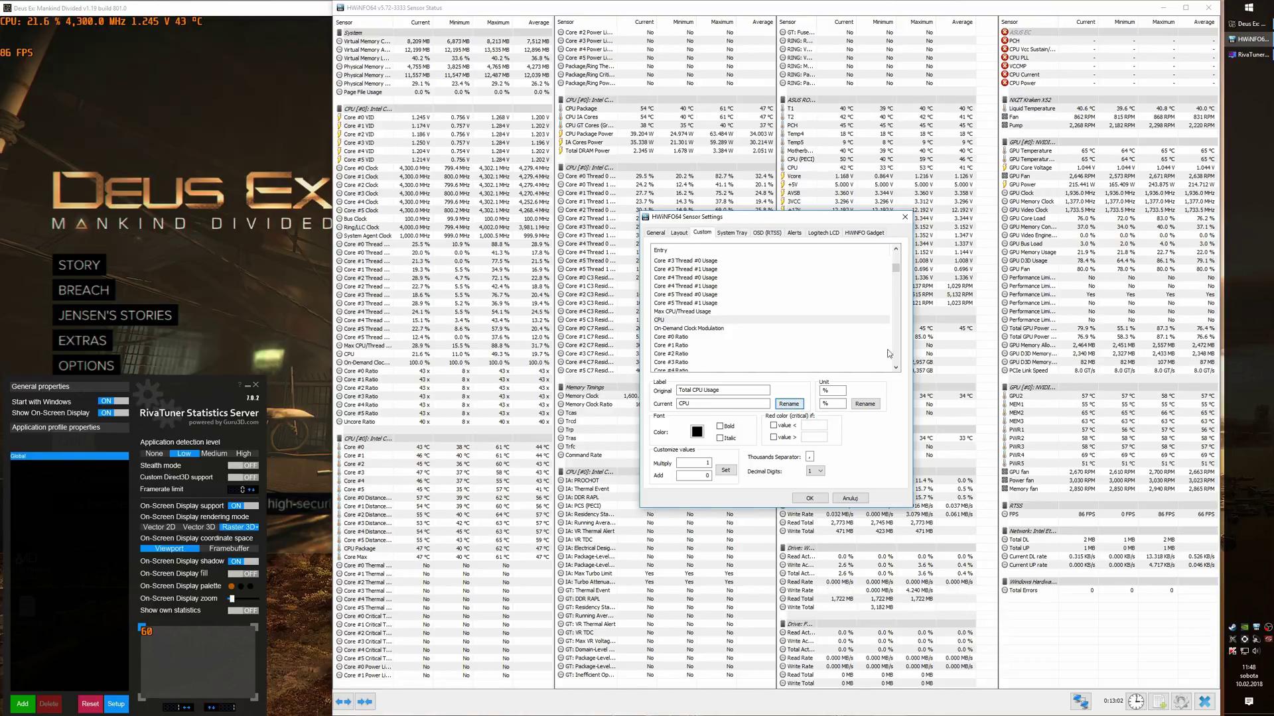
# In the OSD (RTSS) settings, turn on Show value in OSD for Memory Clock.
pyautogui.click(758, 235)
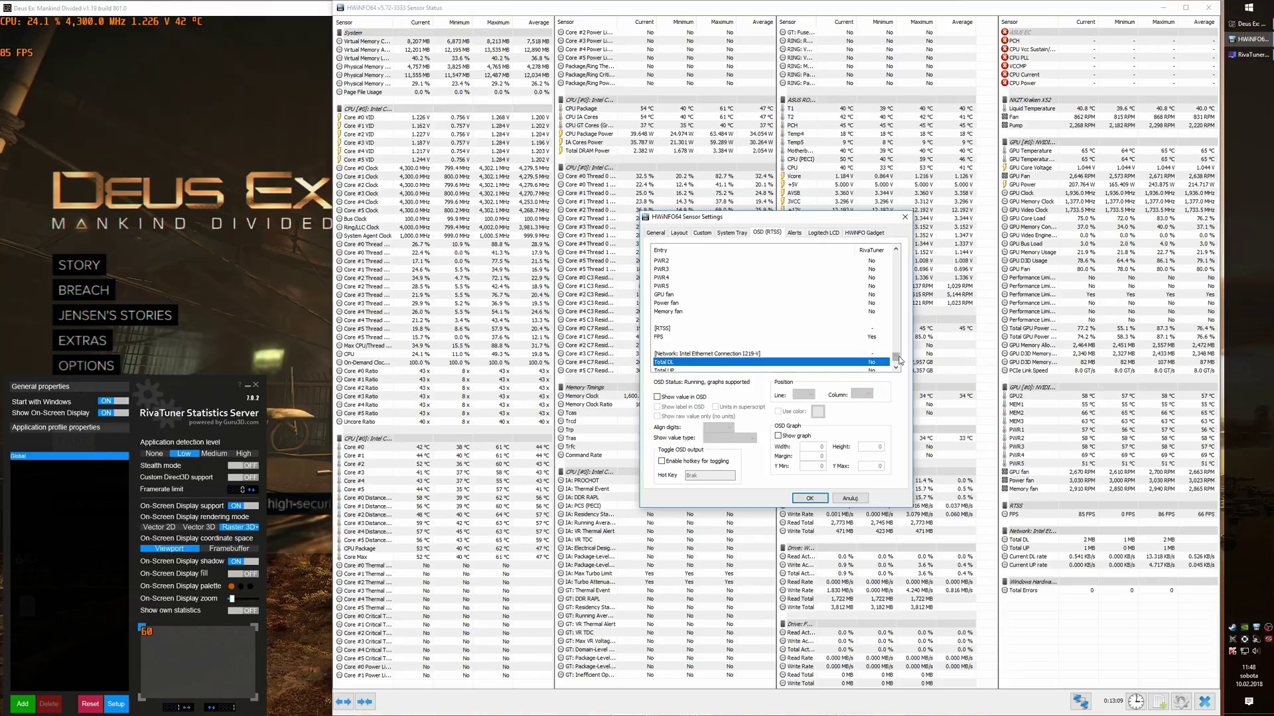
pyautogui.moveTo(896, 359); pyautogui.dragTo(895, 256)
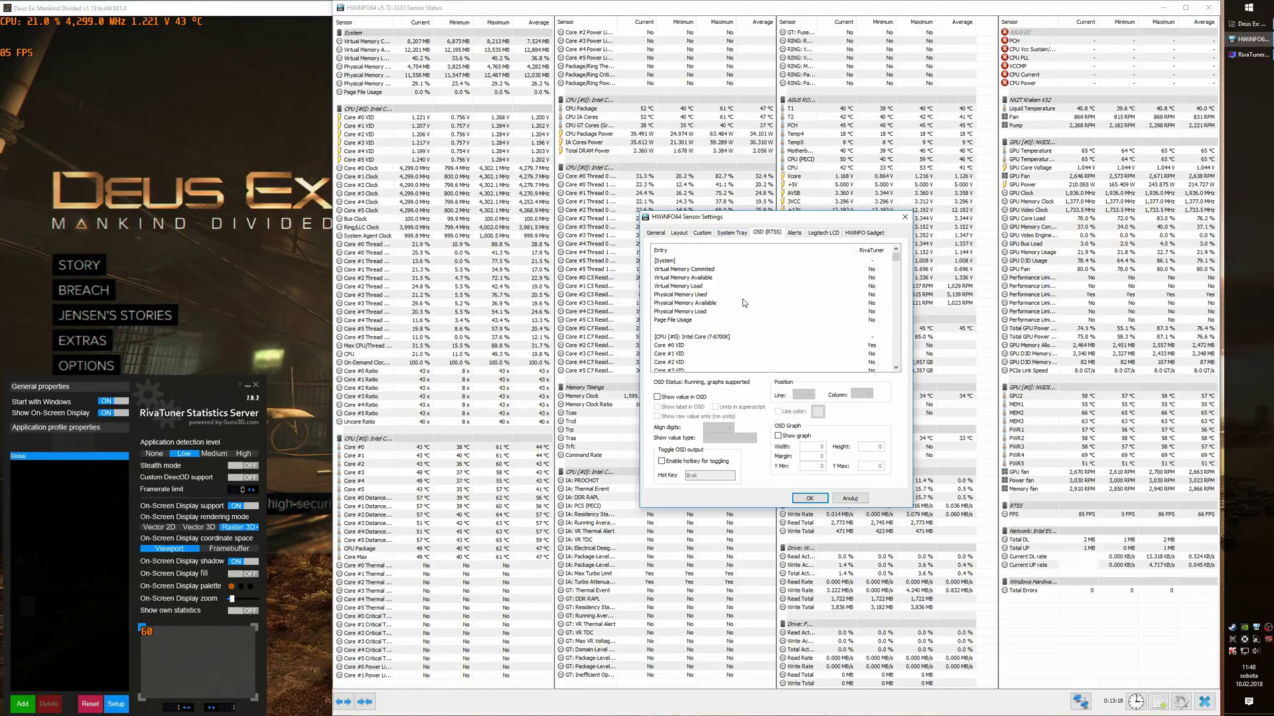
pyautogui.scroll(-3, 742, 300)
pyautogui.scroll(-7, 744, 303)
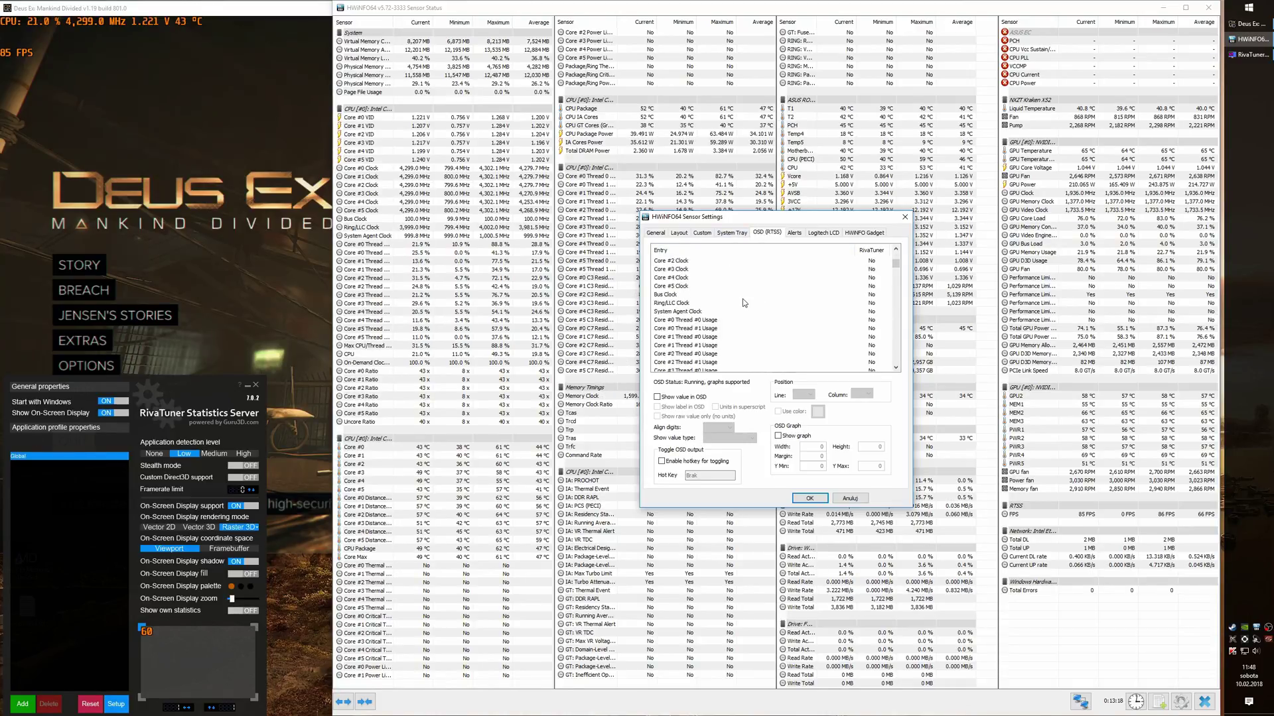
pyautogui.scroll(-2, 743, 303)
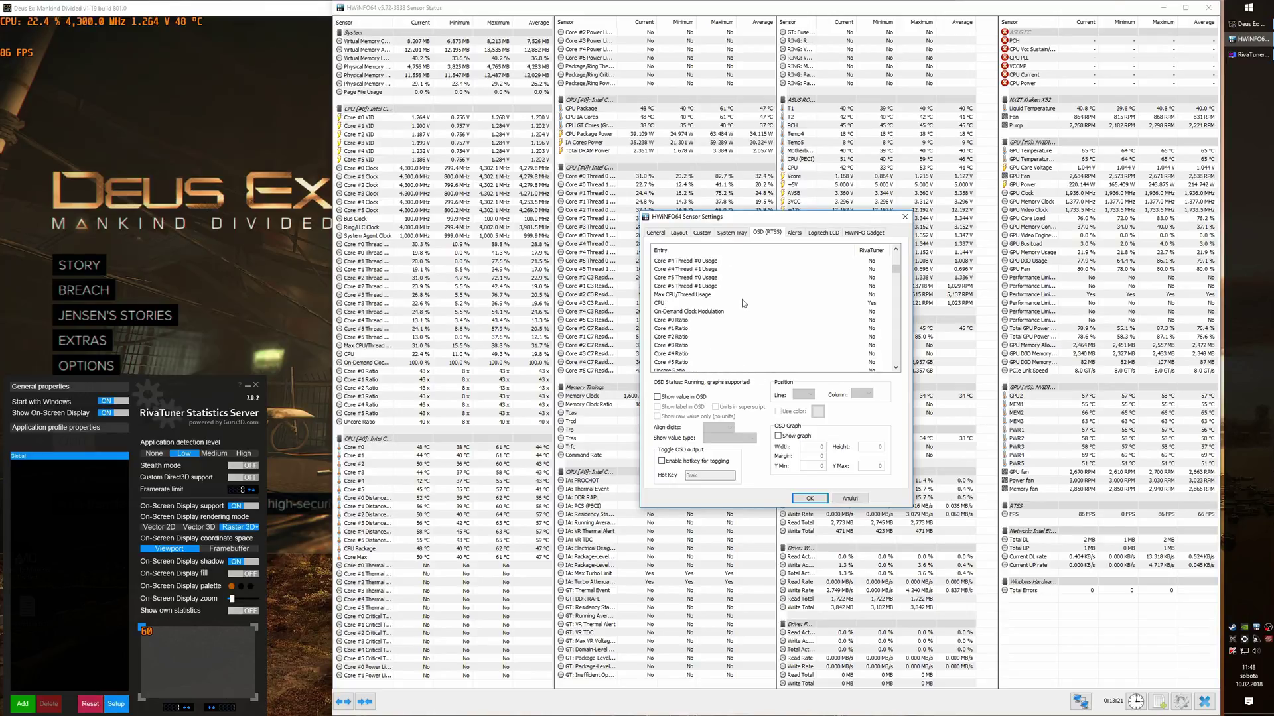
pyautogui.scroll(-4, 732, 311)
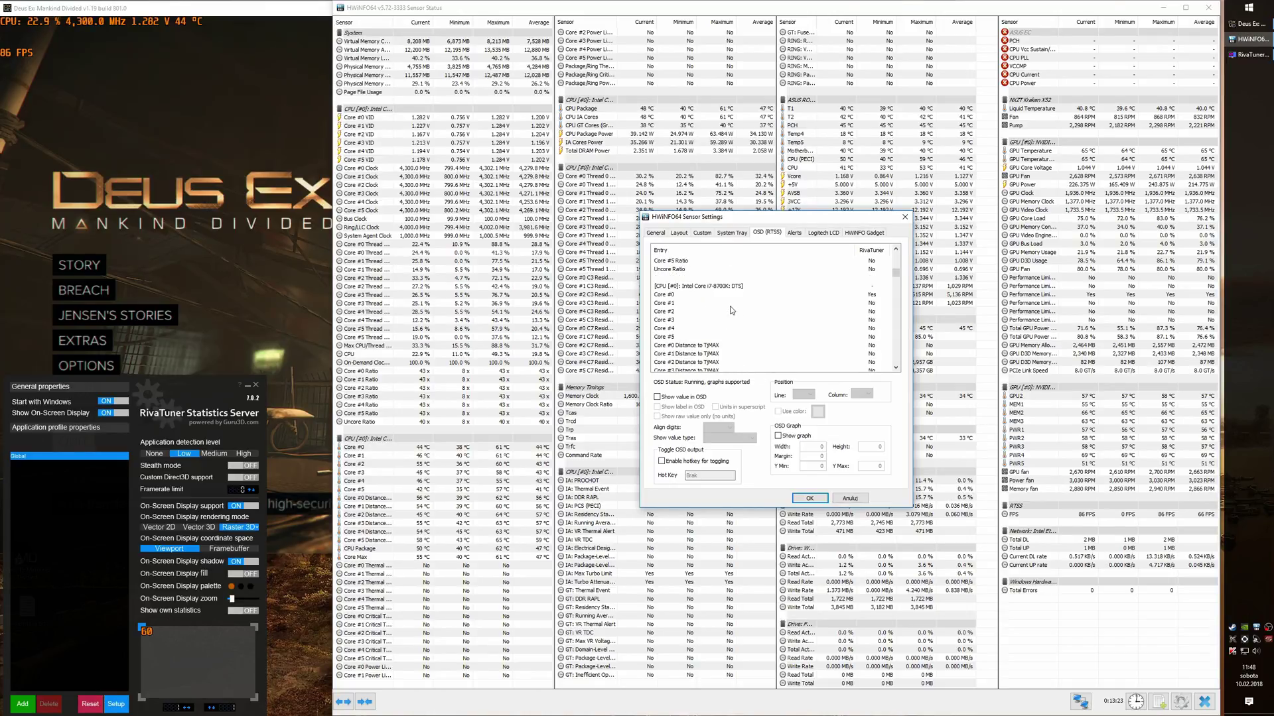
pyautogui.scroll(-9, 731, 309)
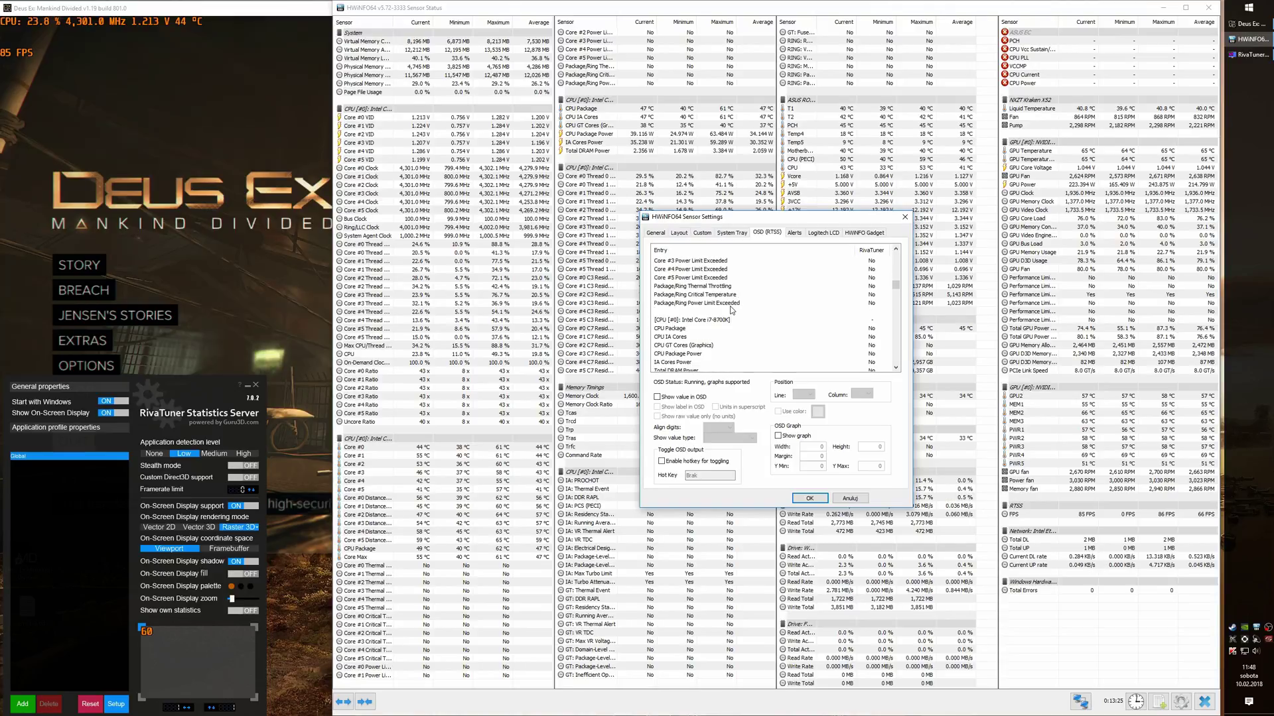
pyautogui.scroll(-6, 731, 310)
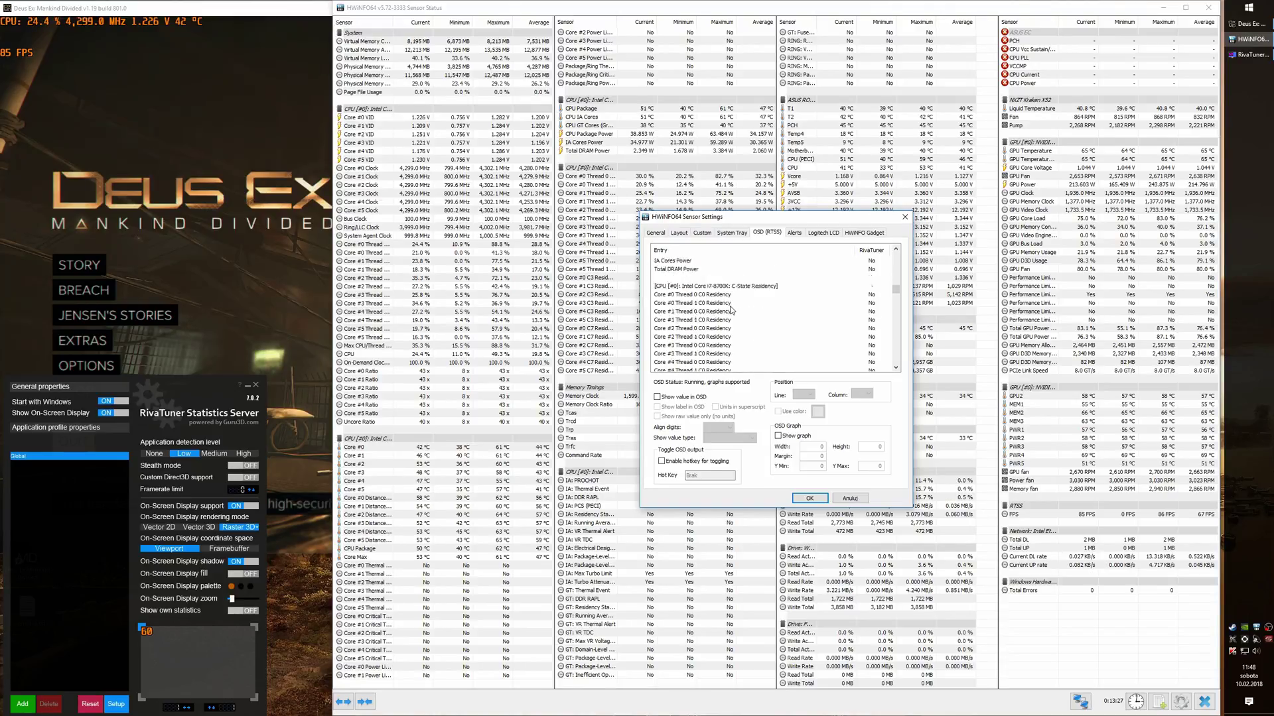
pyautogui.scroll(-4, 731, 309)
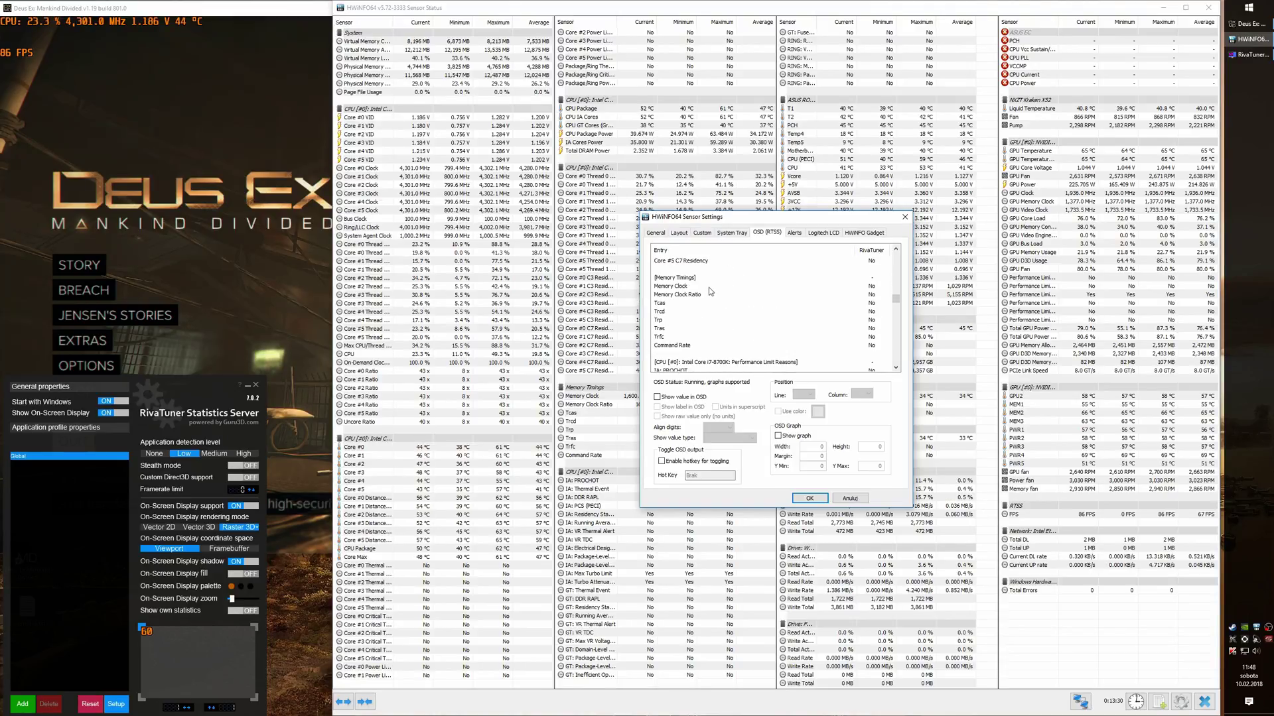
pyautogui.click(709, 288)
pyautogui.click(689, 396)
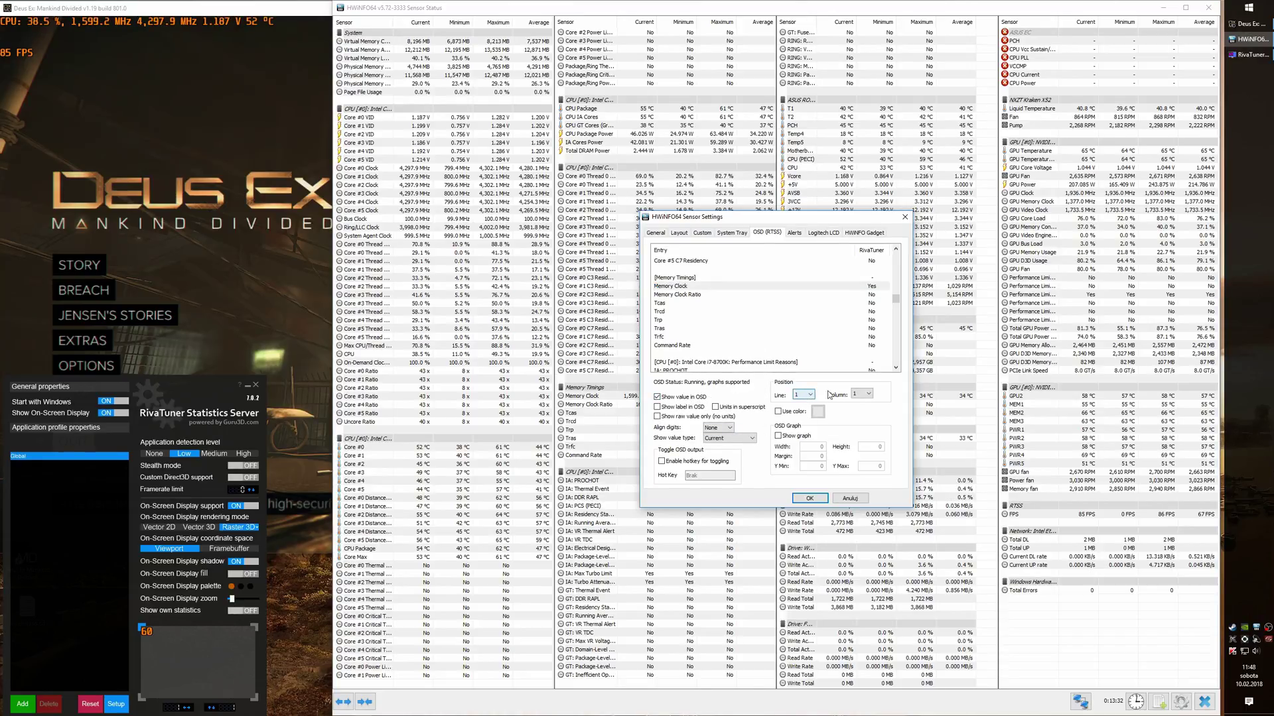
# Put Memory Clock on overlay line 2, column 1, with its label shown.
pyautogui.click(866, 395)
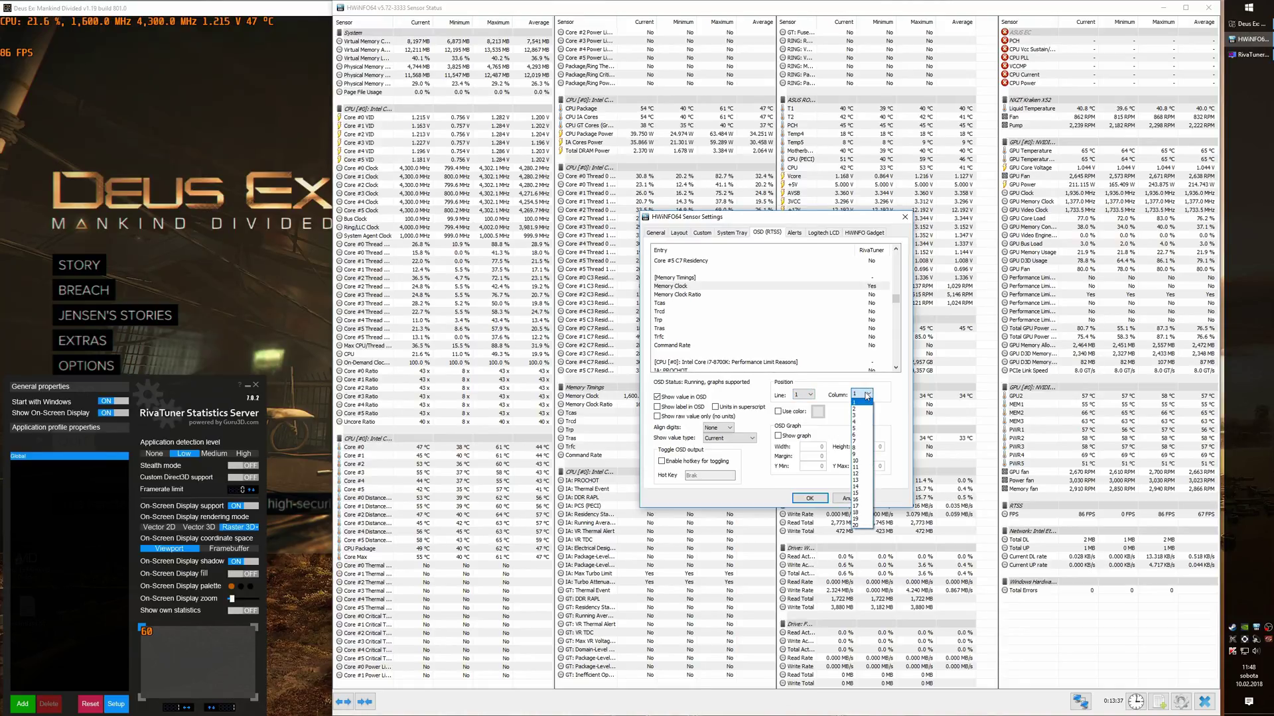
pyautogui.click(855, 408)
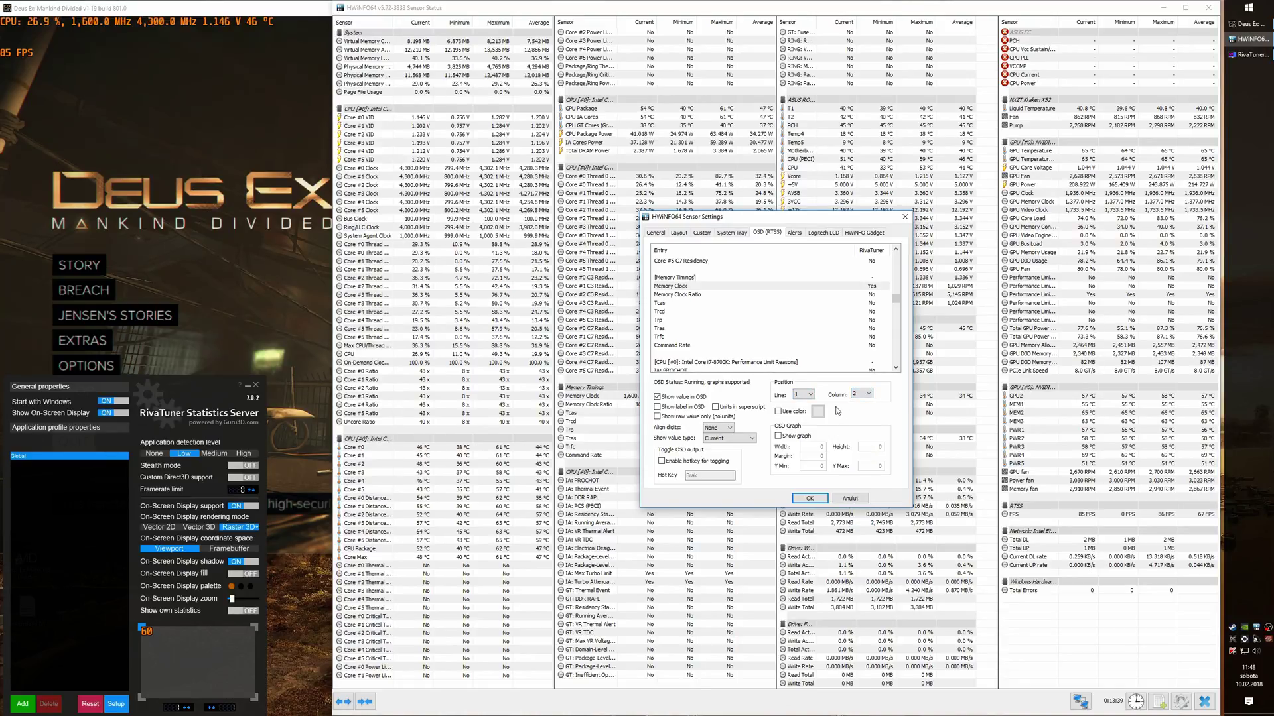
pyautogui.click(861, 394)
pyautogui.click(855, 402)
pyautogui.click(809, 395)
pyautogui.click(800, 409)
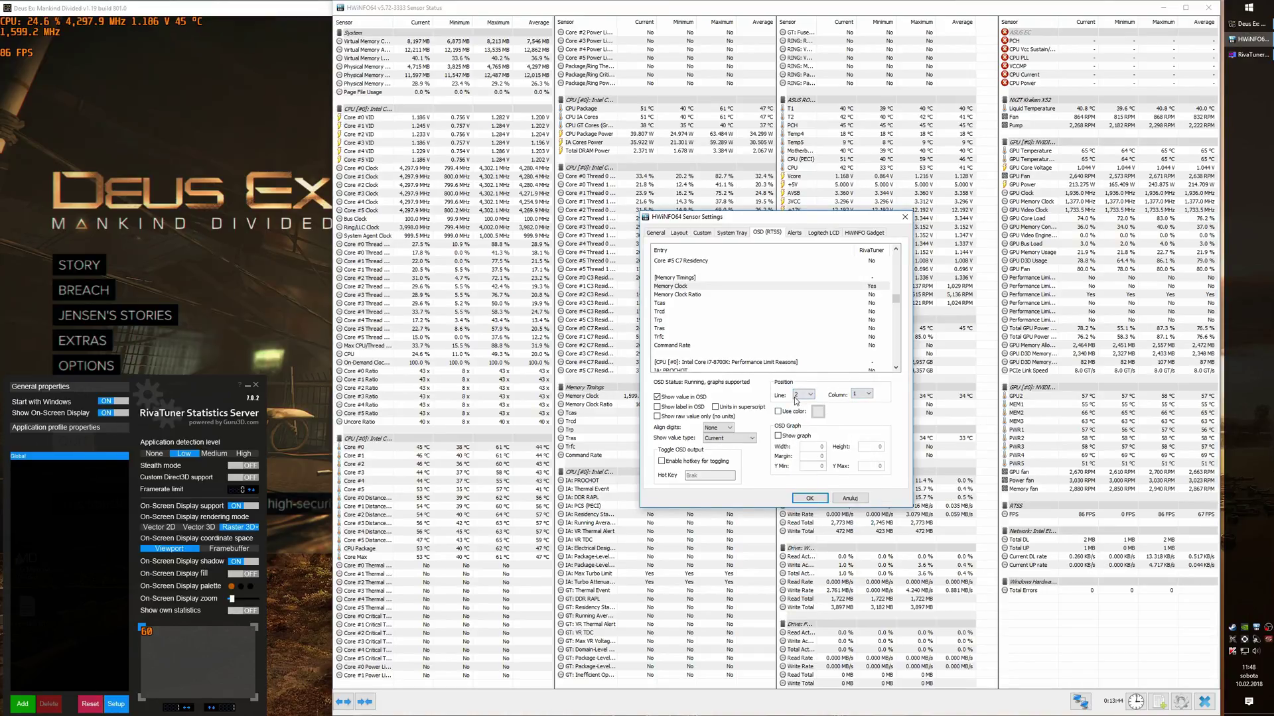
pyautogui.click(697, 410)
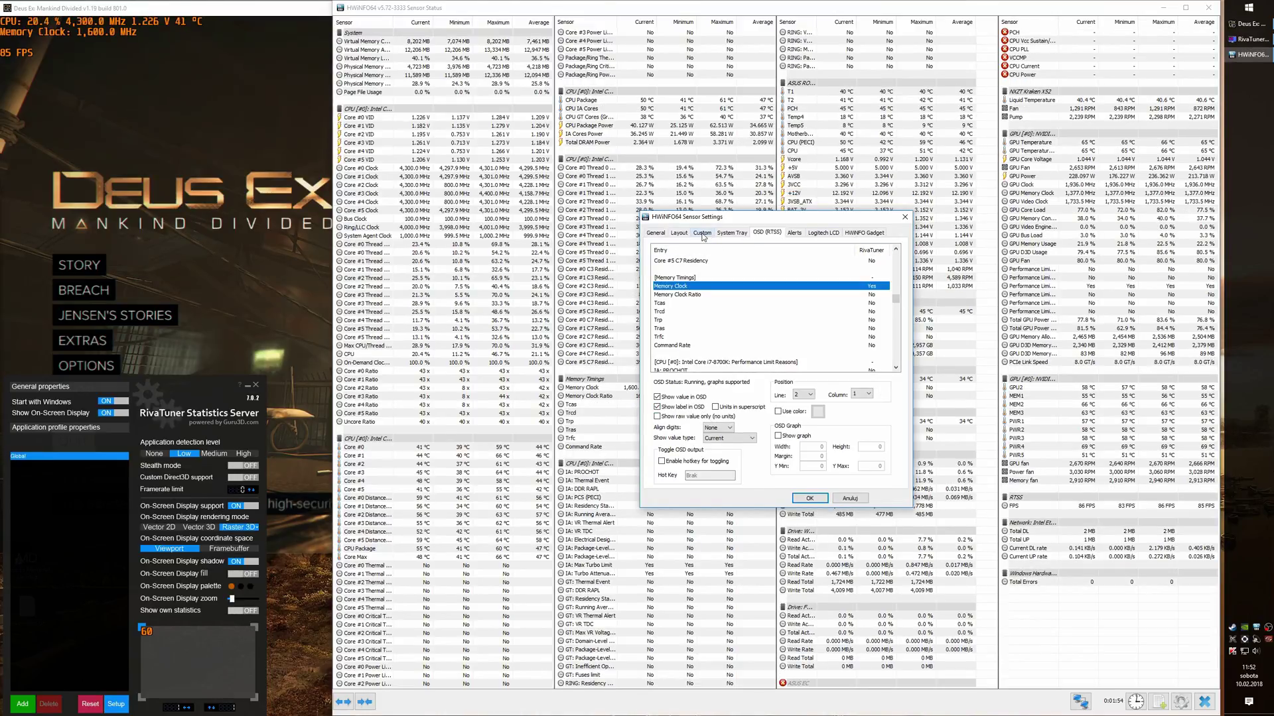
# Return to the Custom settings and scroll the entry list to the Memory Timings section.
pyautogui.click(702, 233)
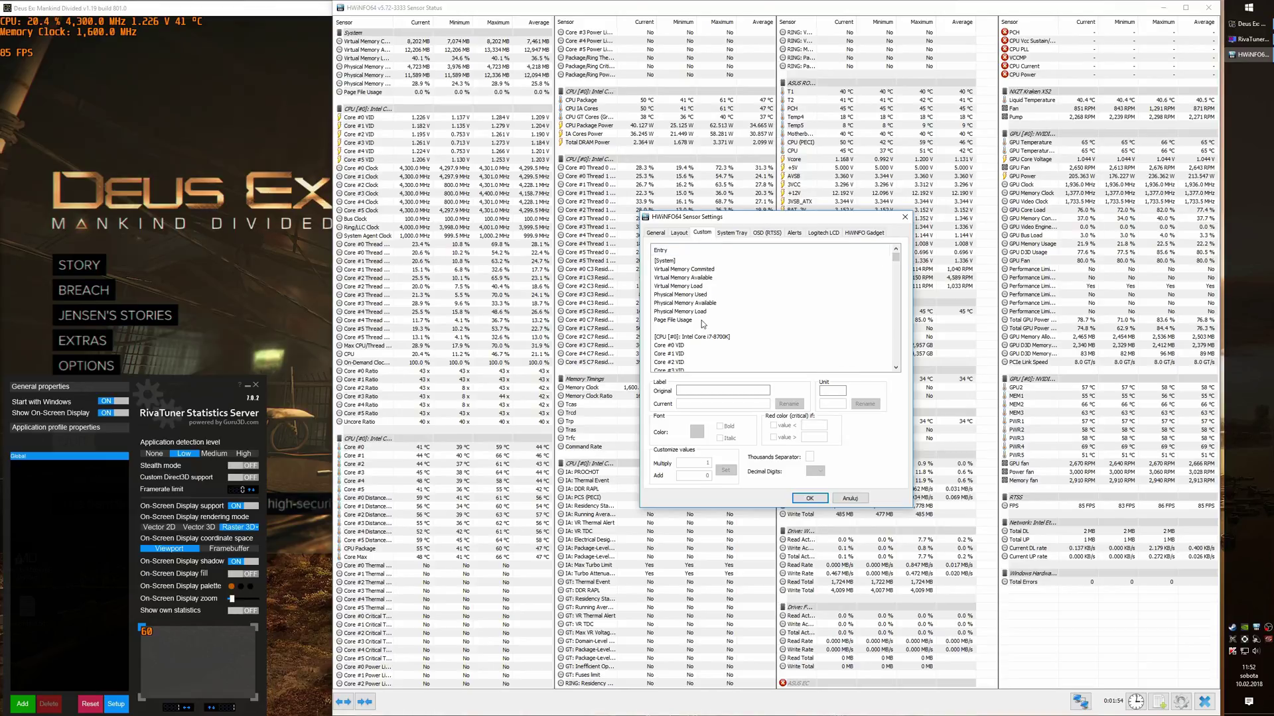
pyautogui.scroll(-3, 714, 302)
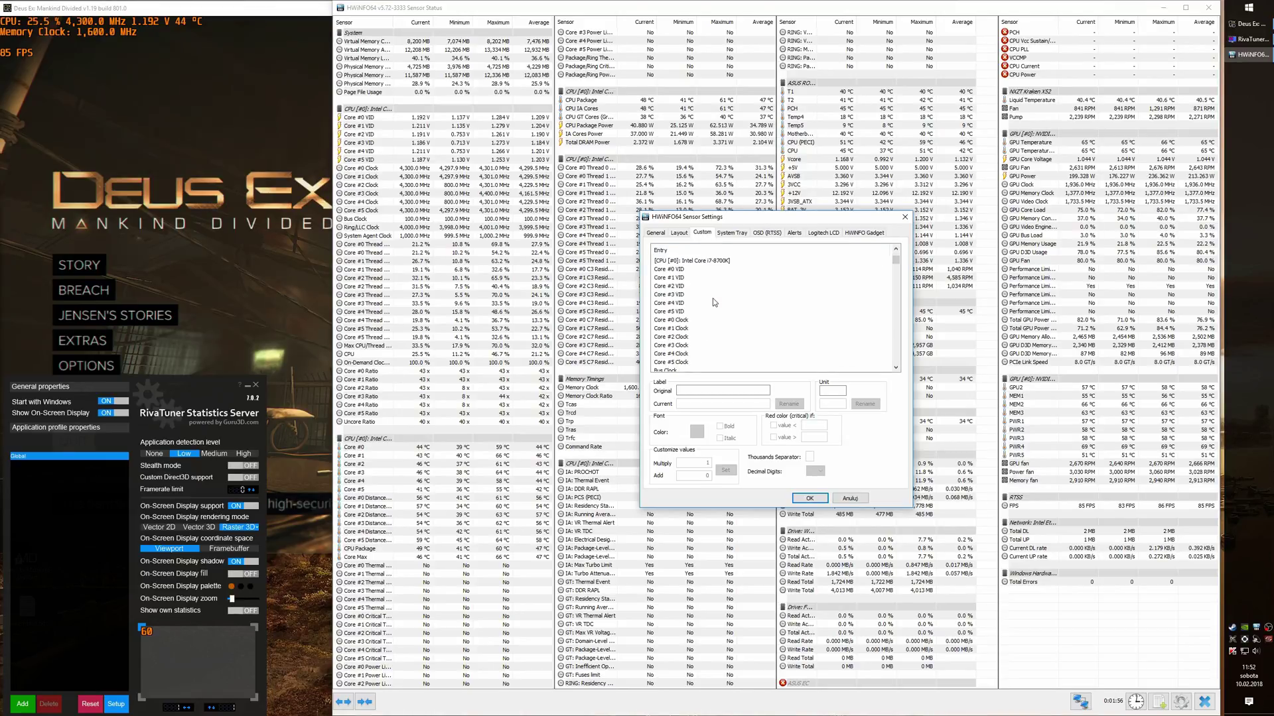
pyautogui.scroll(-20, 714, 303)
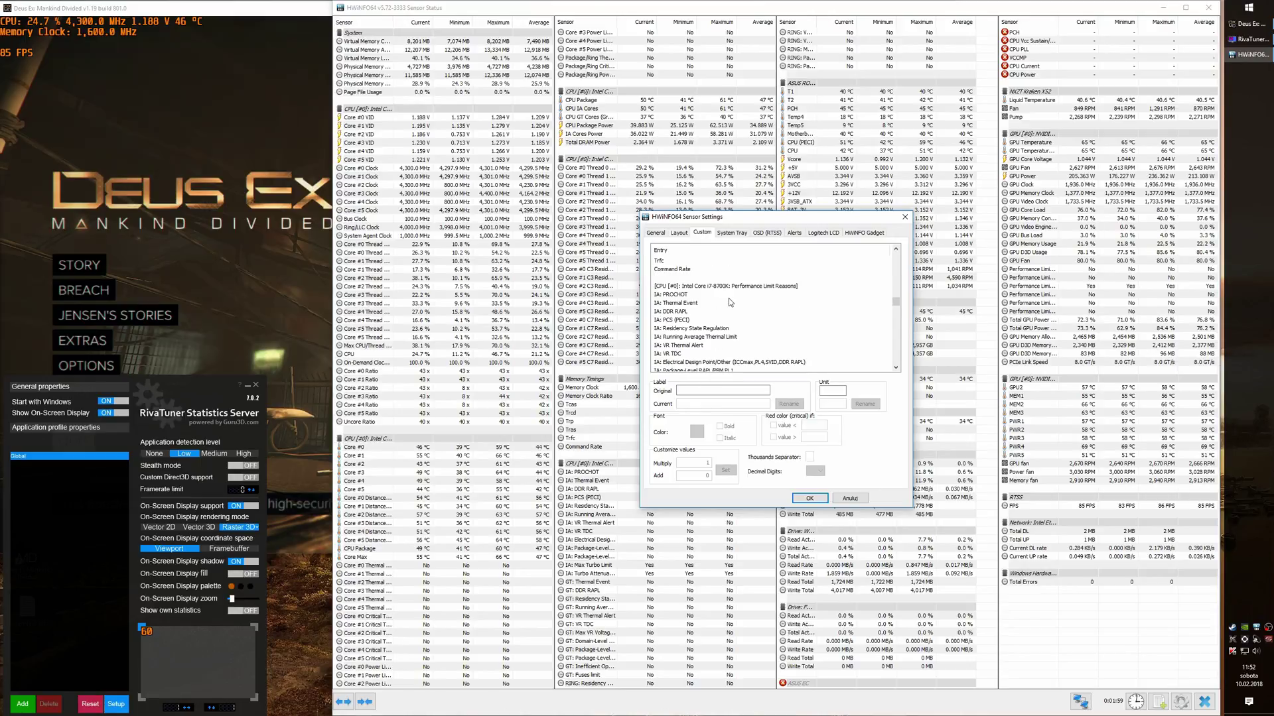
pyautogui.scroll(-20, 730, 303)
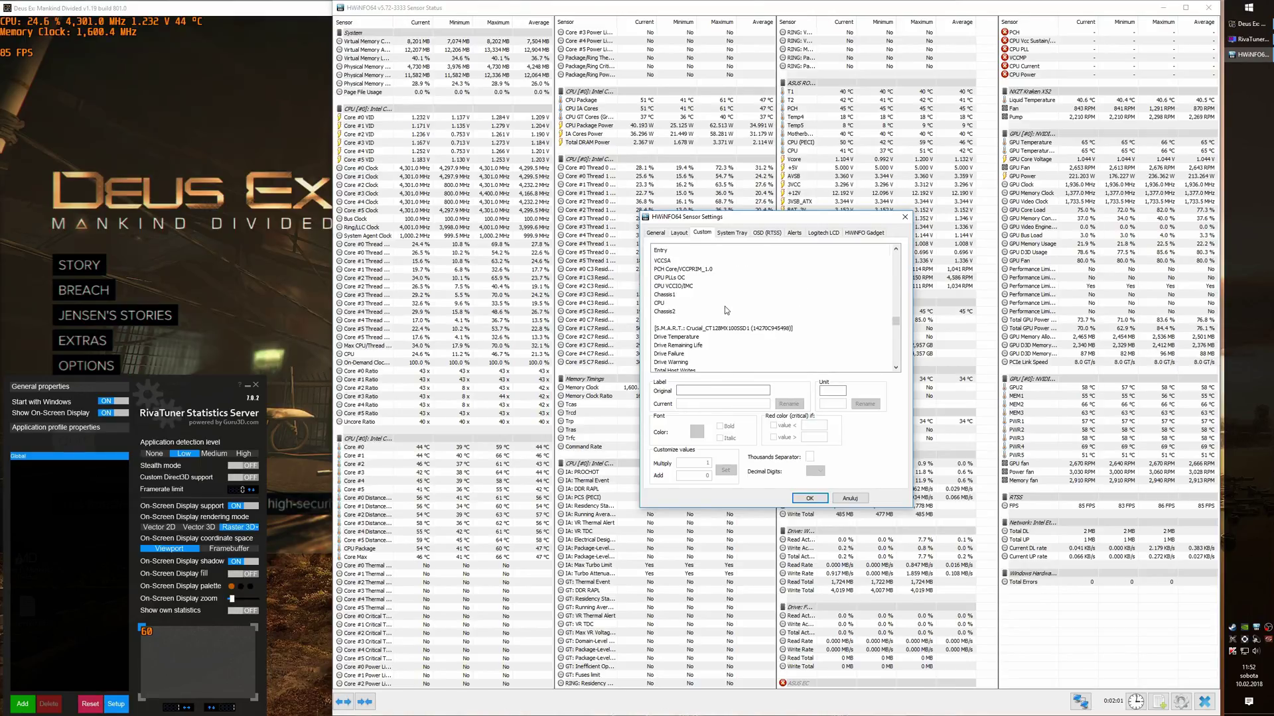
pyautogui.scroll(-6, 726, 310)
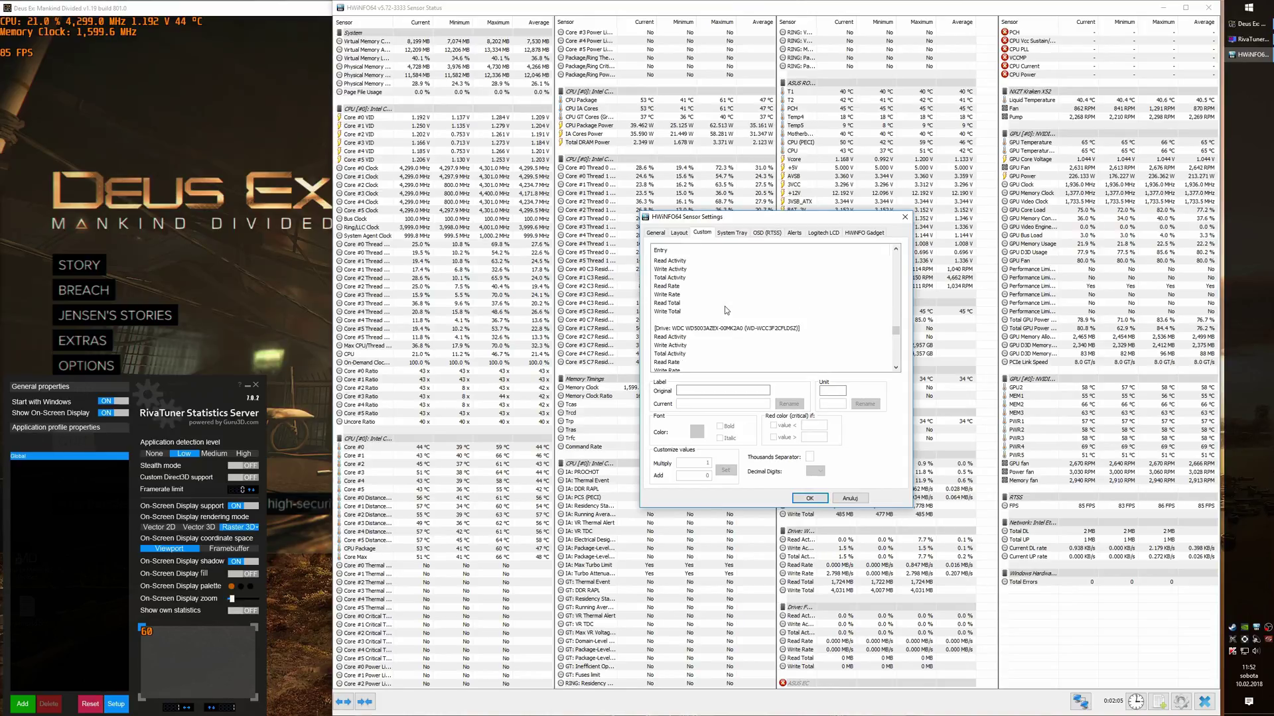
pyautogui.scroll(-10, 725, 311)
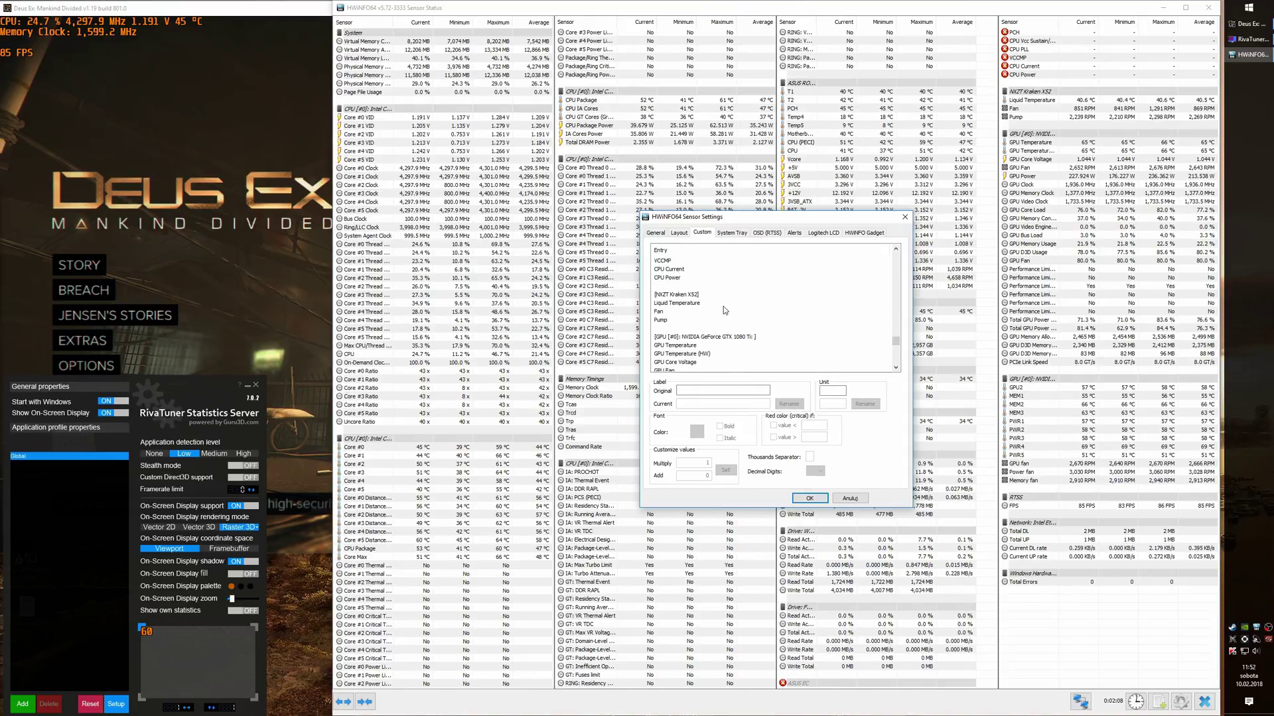
pyautogui.scroll(-12, 725, 310)
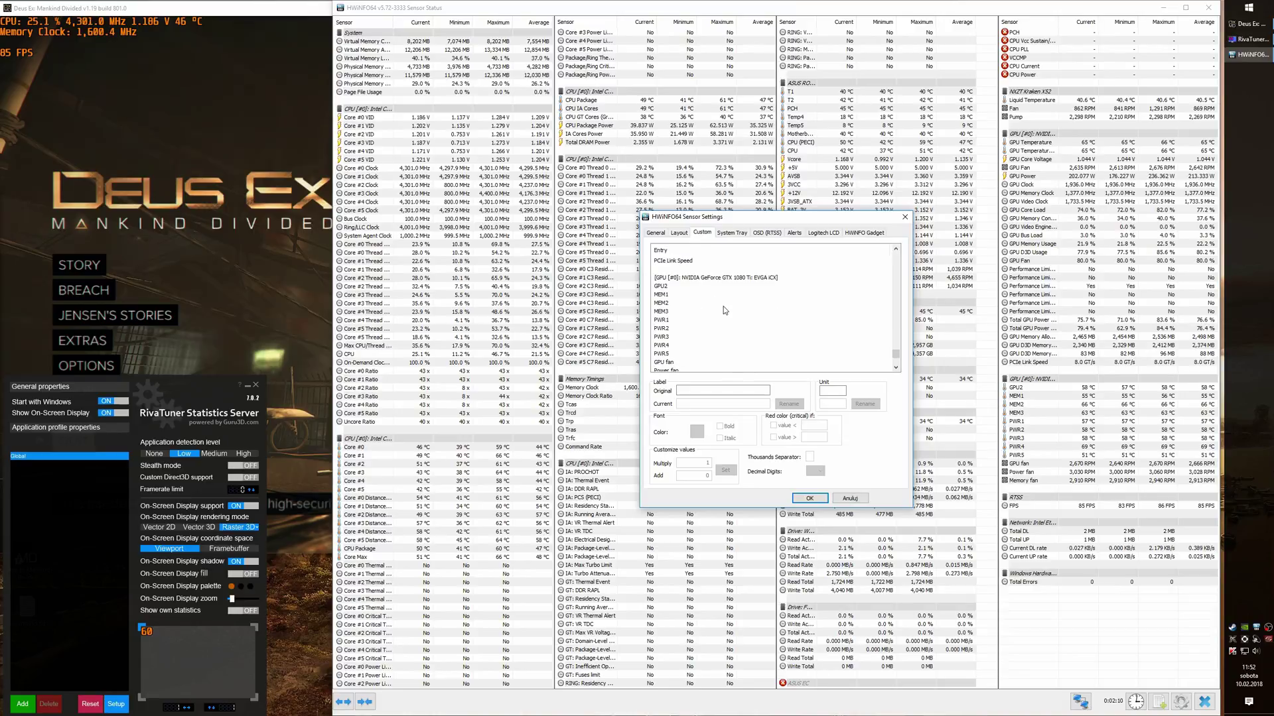
pyautogui.scroll(20, 725, 311)
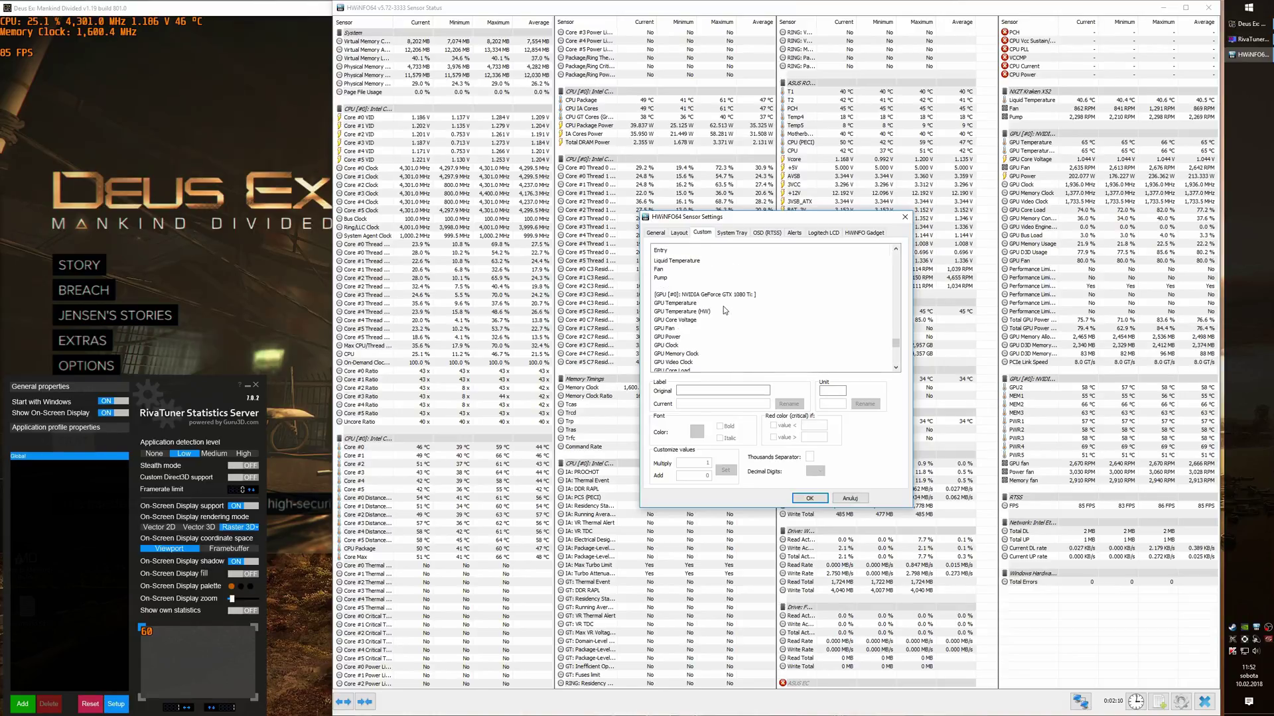
pyautogui.scroll(6, 723, 310)
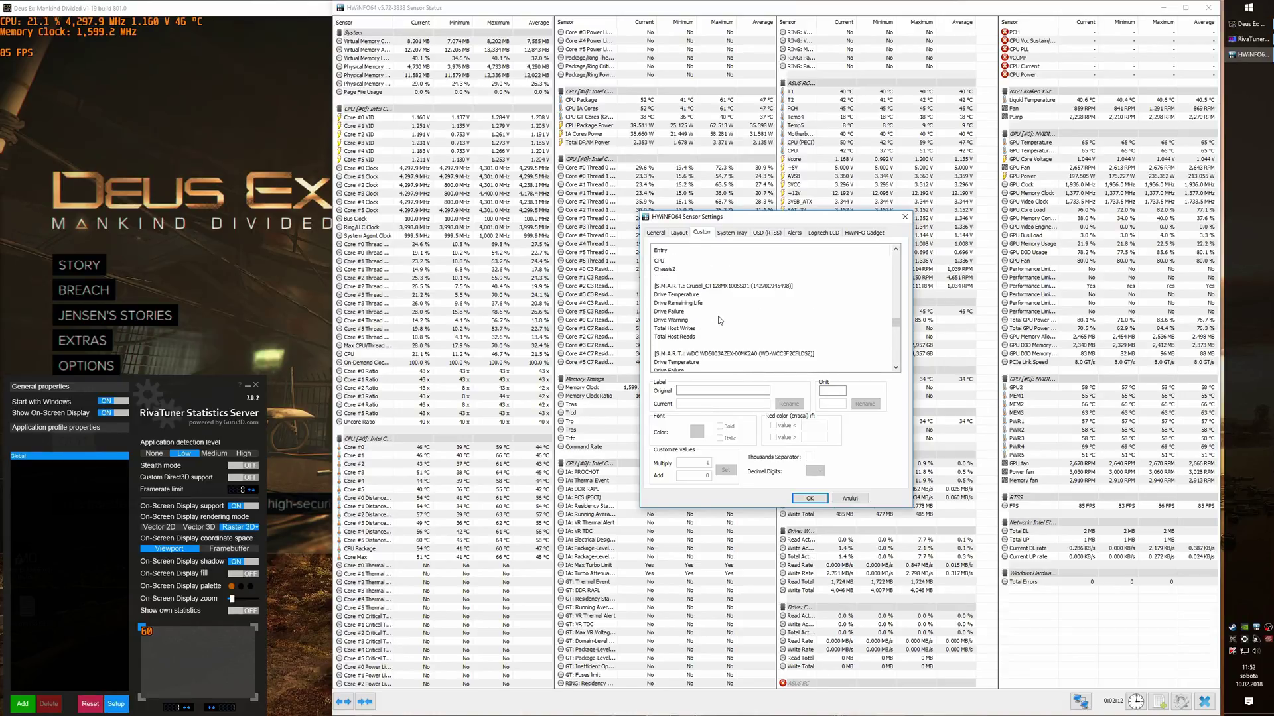
pyautogui.scroll(8, 720, 320)
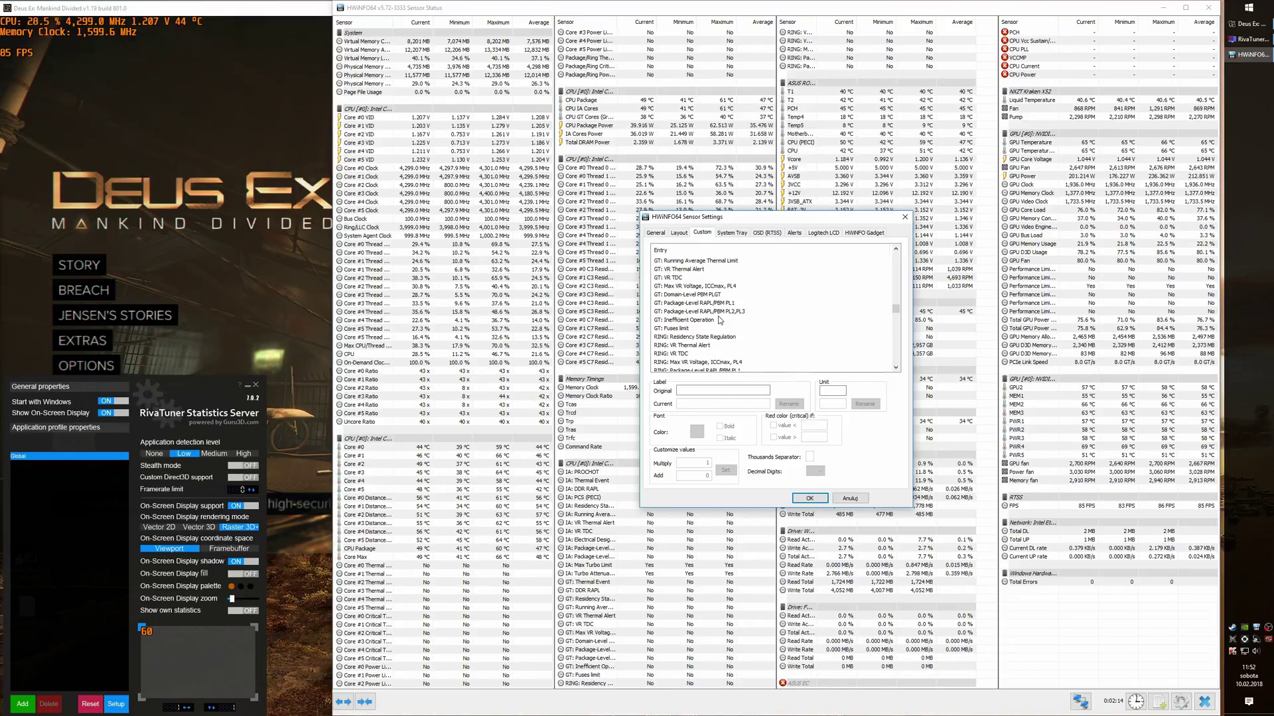
pyautogui.scroll(6, 720, 320)
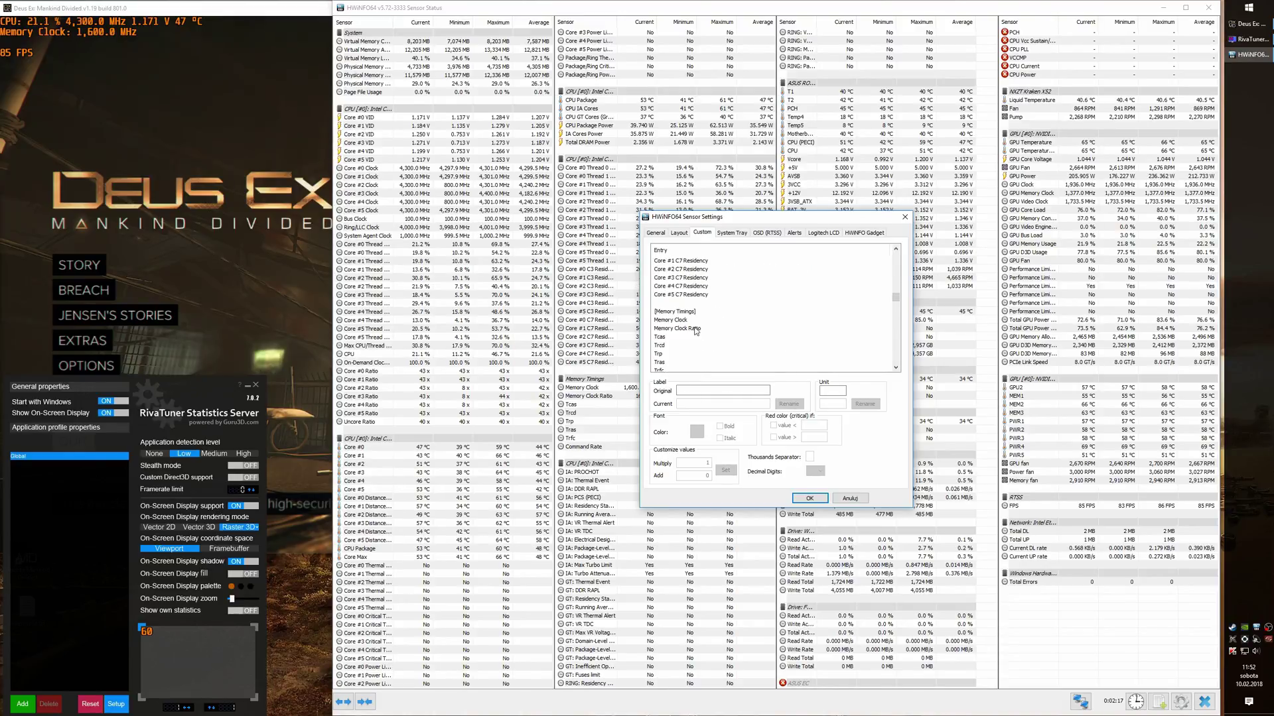
# Relabel the Memory Clock entry as 'RAM'.
pyautogui.click(687, 320)
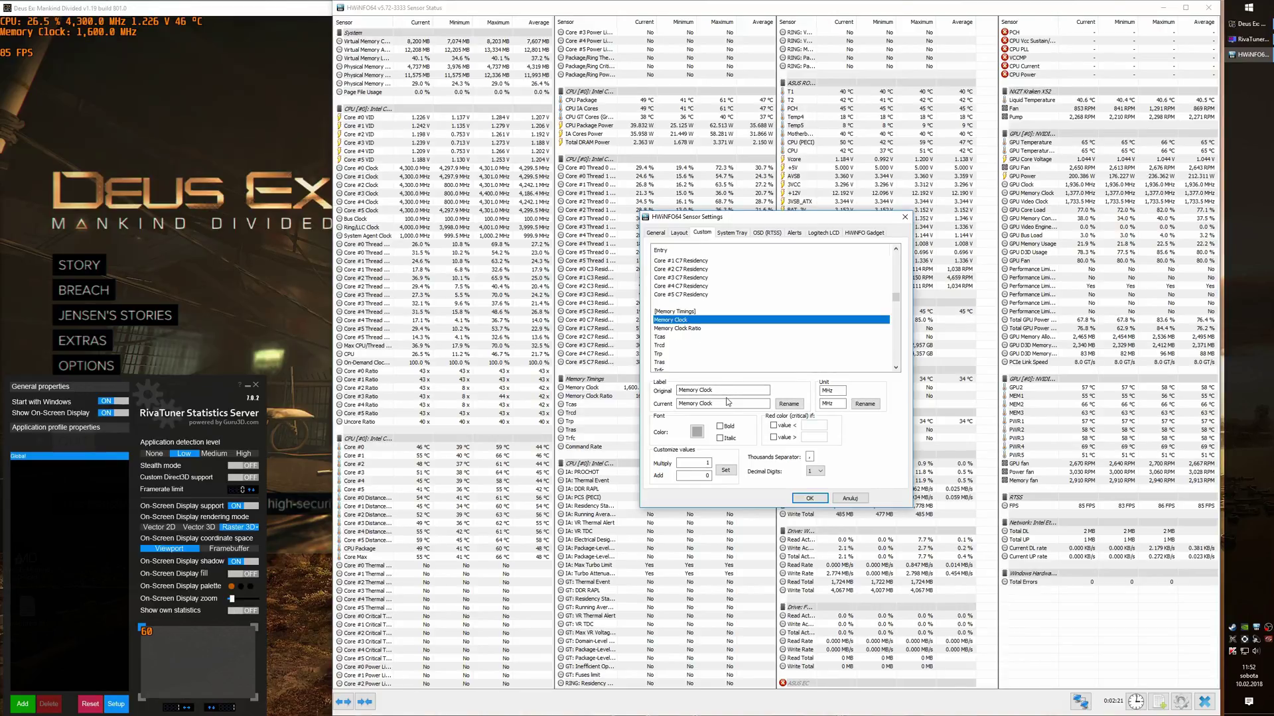
pyautogui.moveTo(728, 403); pyautogui.dragTo(678, 403)
pyautogui.write('RA')
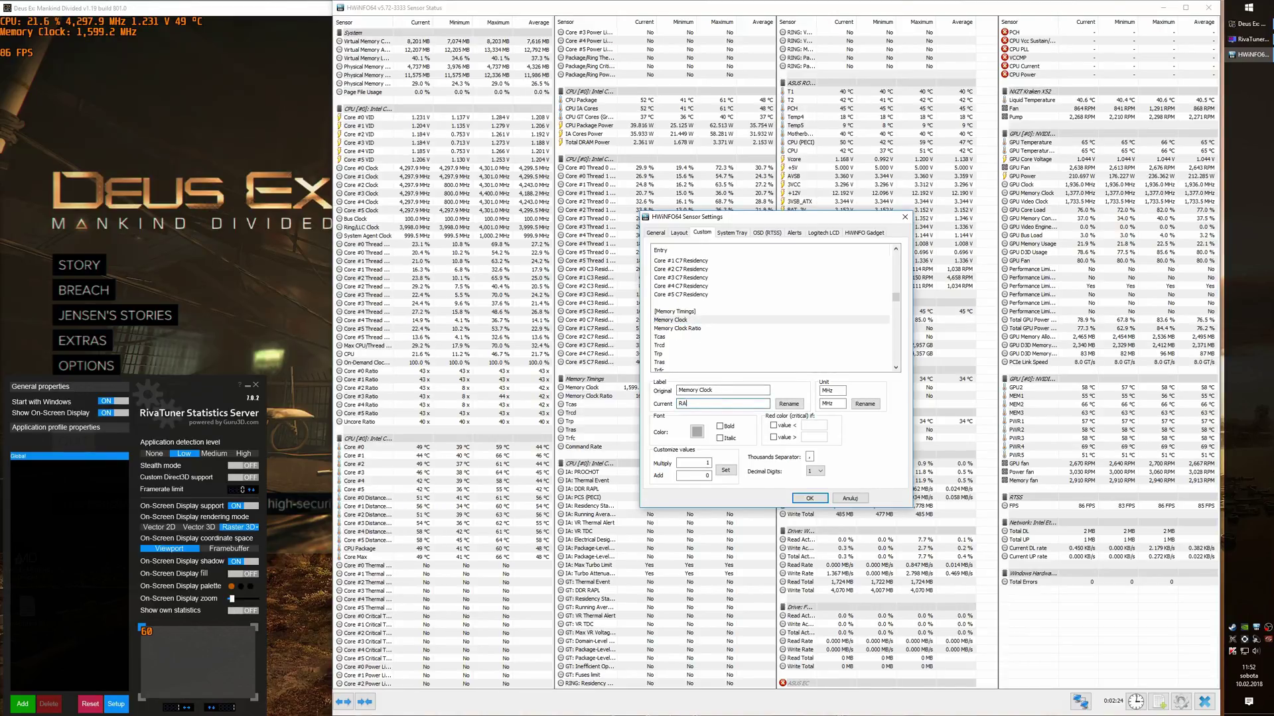
pyautogui.write('M')
pyautogui.click(788, 404)
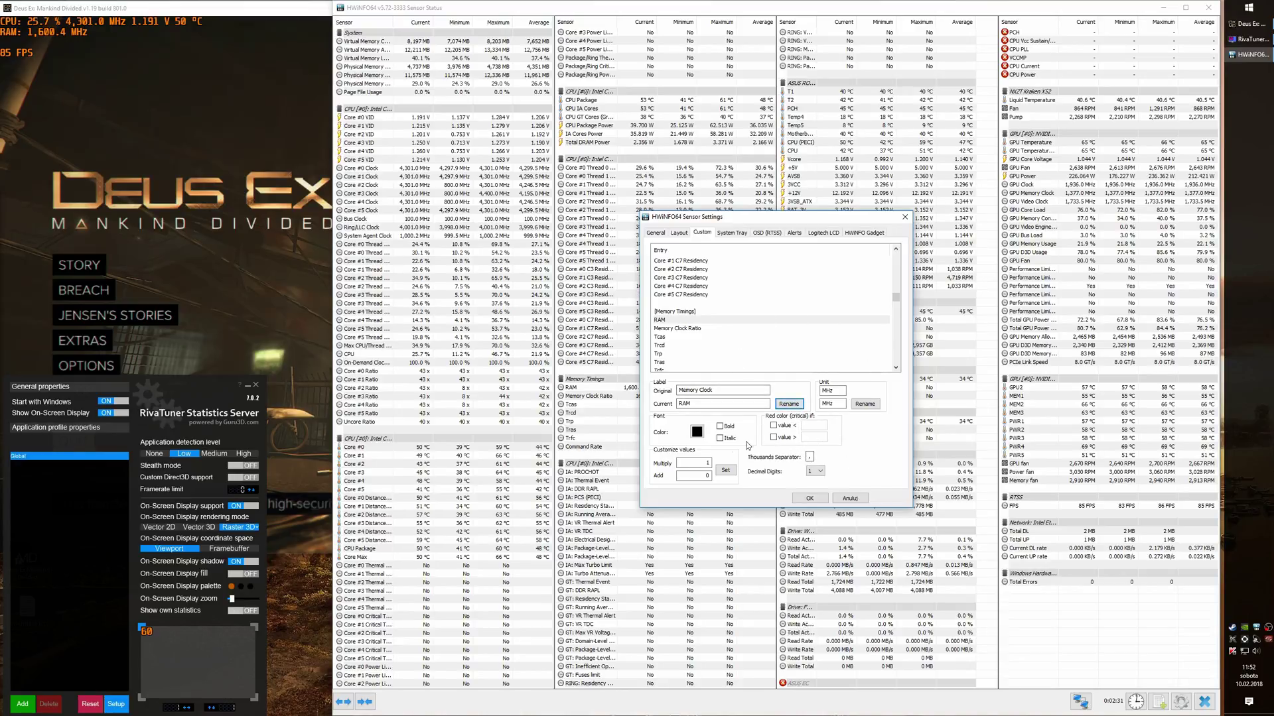
# Multiply the RAM clock by 2 and show it with 0 decimal digits.
pyautogui.doubleClick(705, 463)
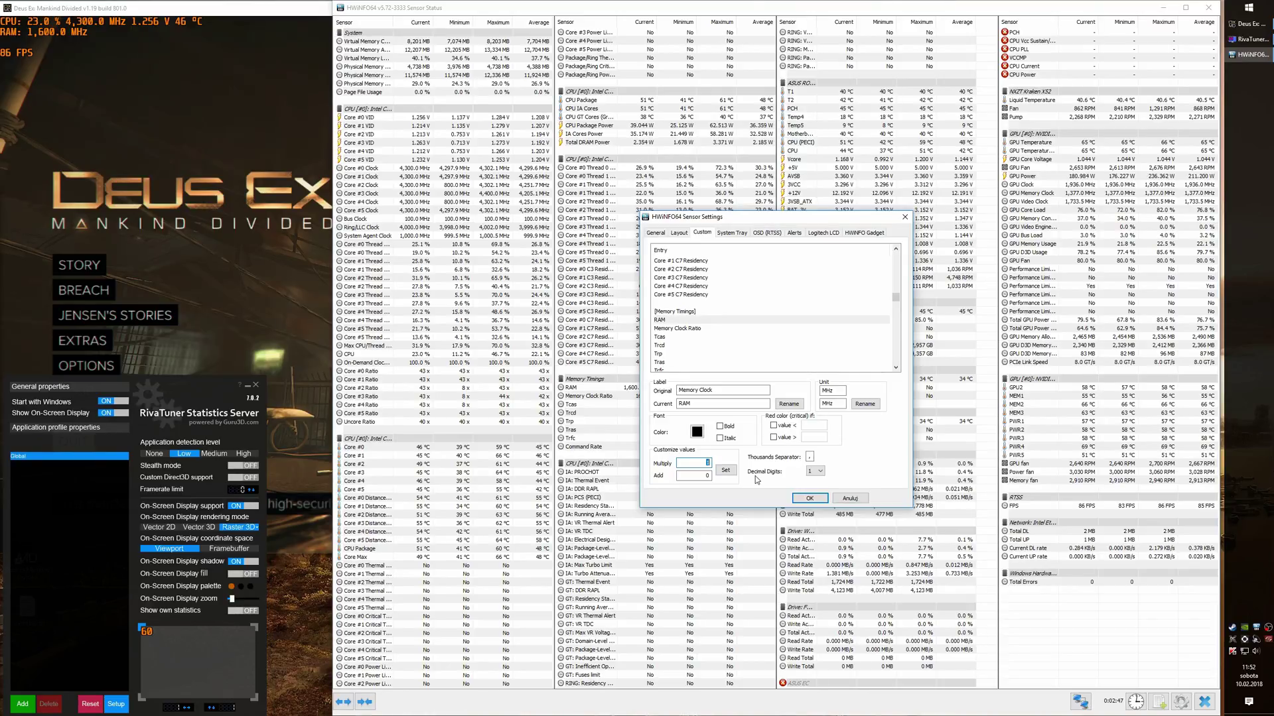
pyautogui.write('2')
pyautogui.click(734, 472)
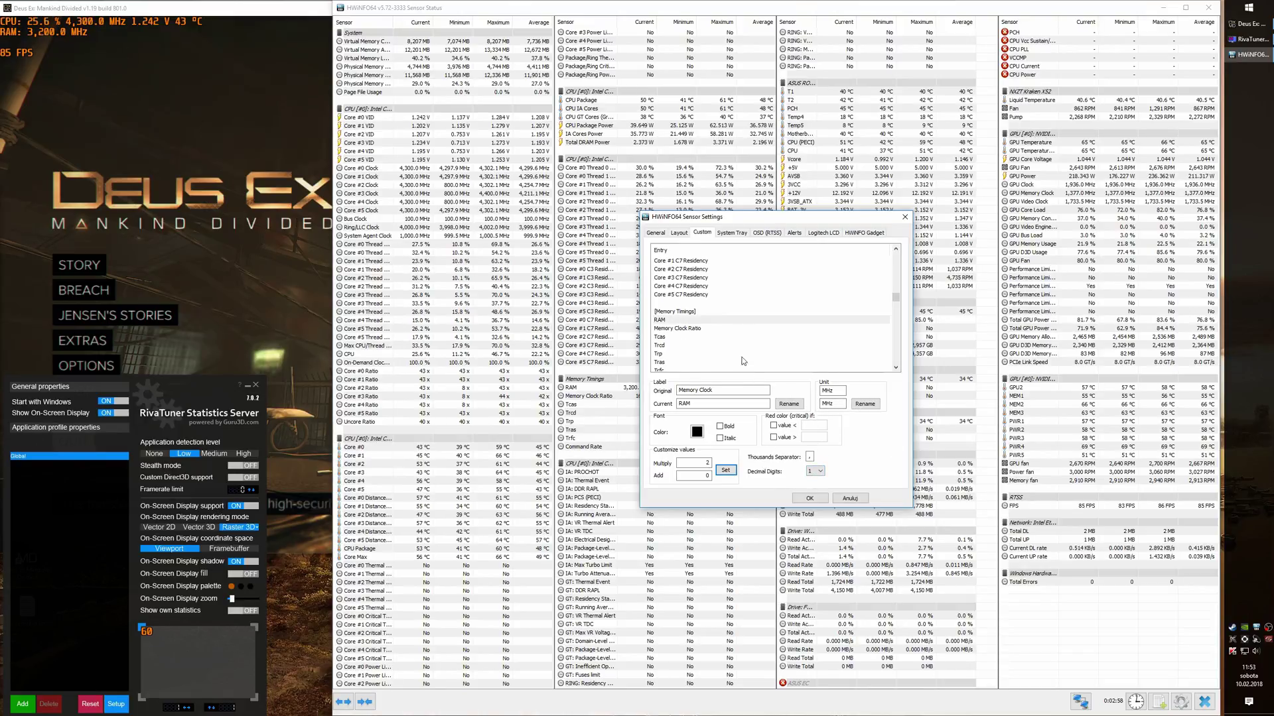
pyautogui.click(815, 471)
pyautogui.click(815, 479)
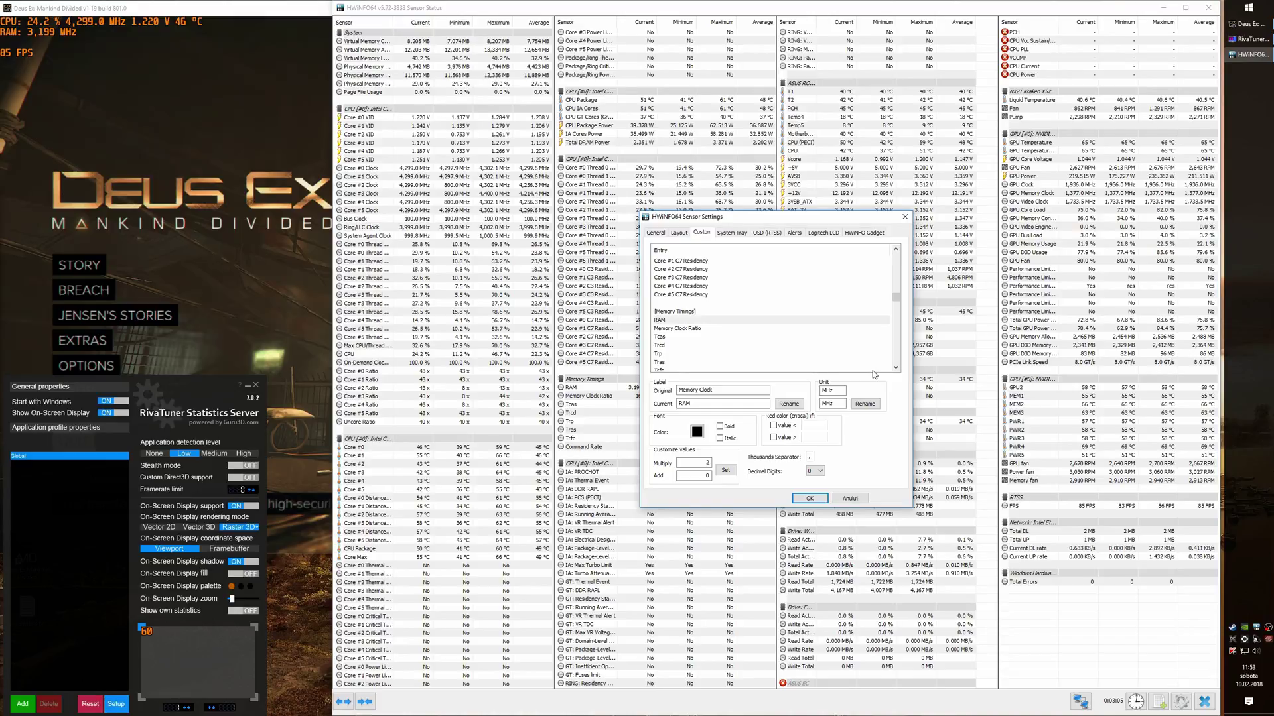
pyautogui.click(739, 234)
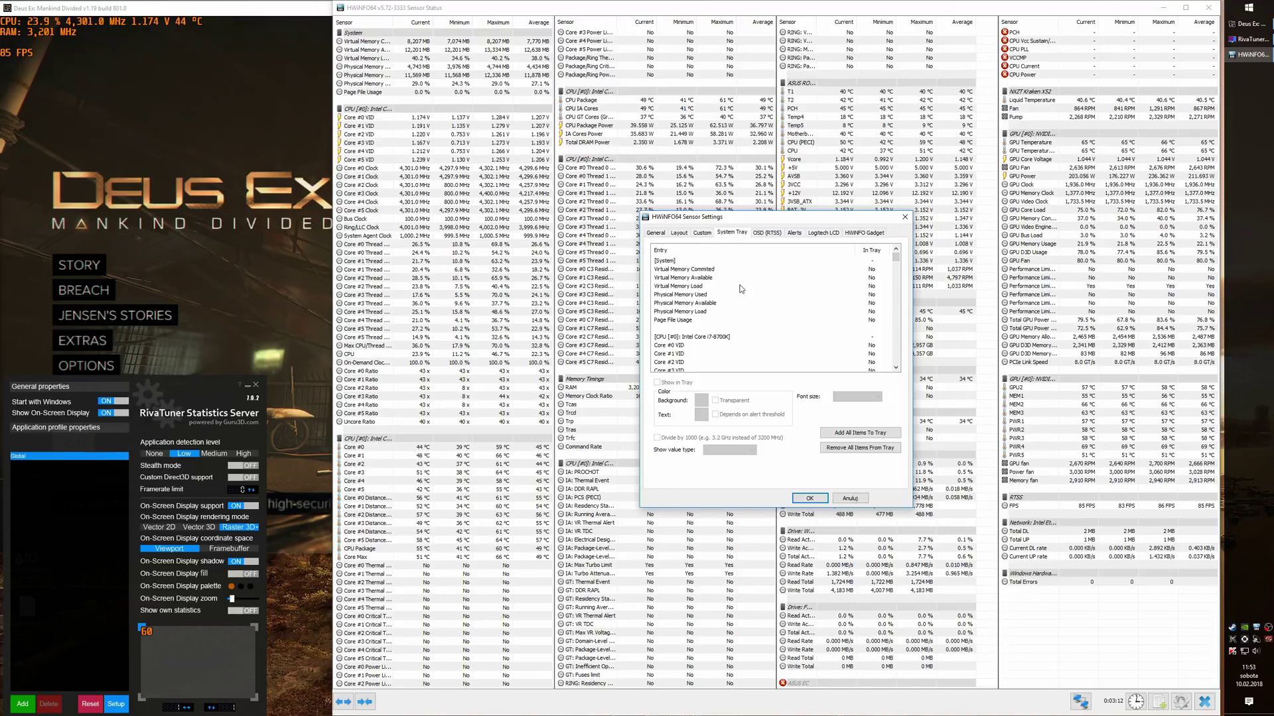
pyautogui.scroll(-2, 741, 289)
pyautogui.scroll(-5, 741, 288)
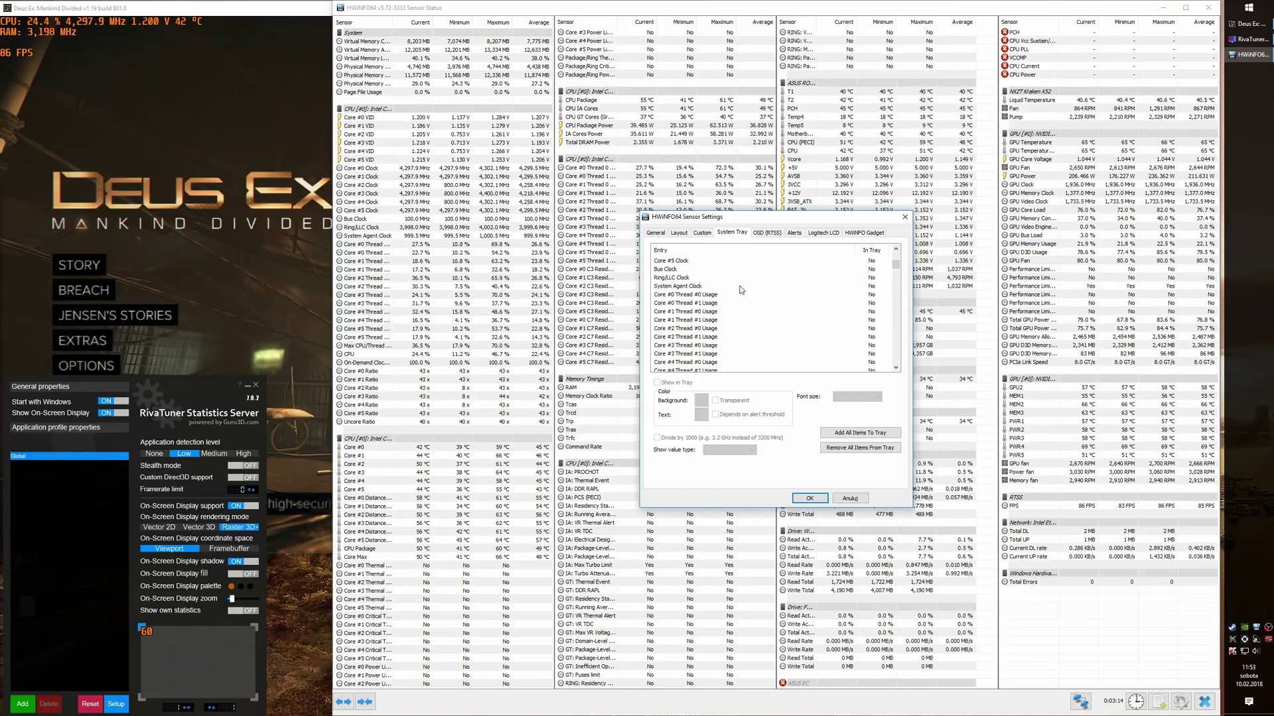
pyautogui.scroll(-5, 741, 290)
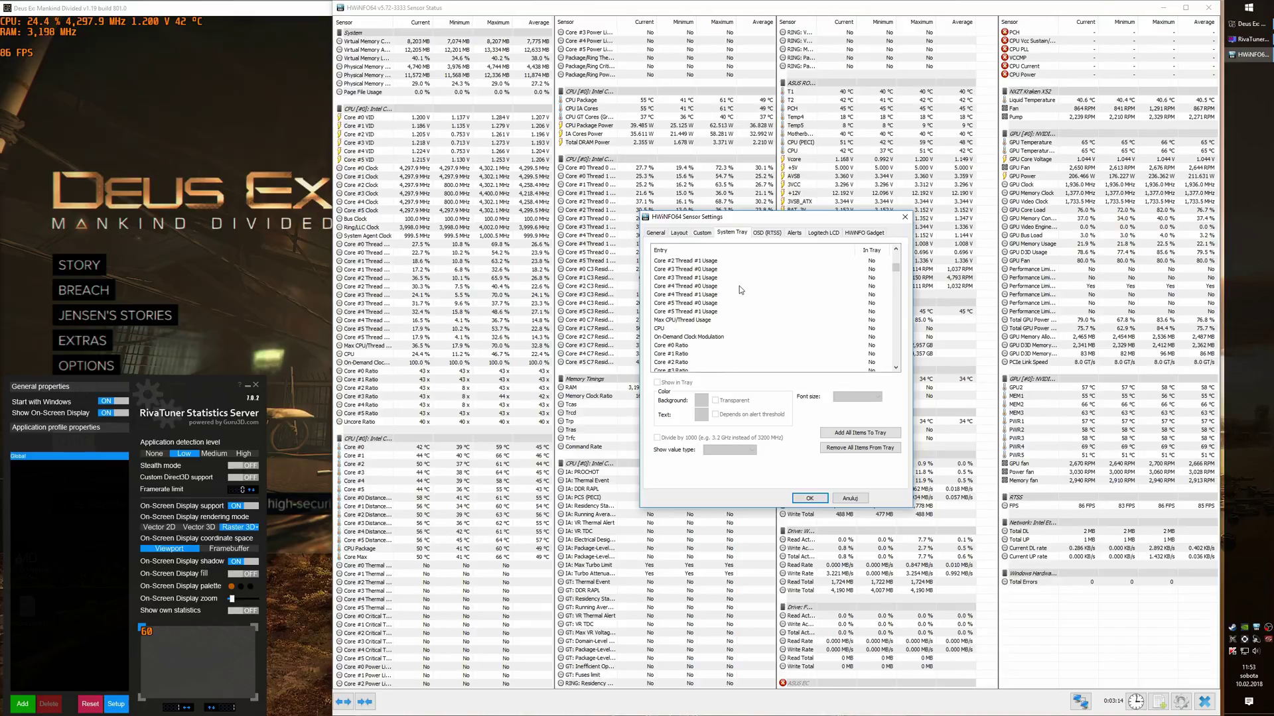
pyautogui.scroll(6, 739, 285)
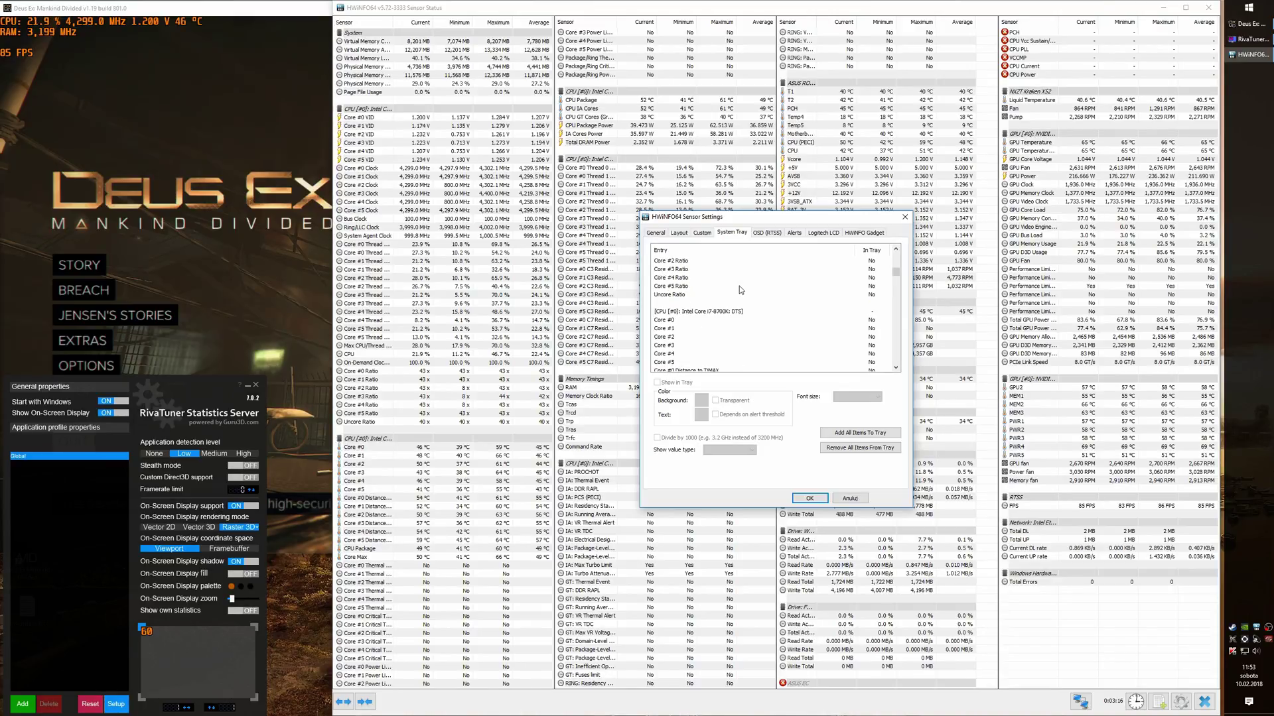
pyautogui.scroll(3, 736, 295)
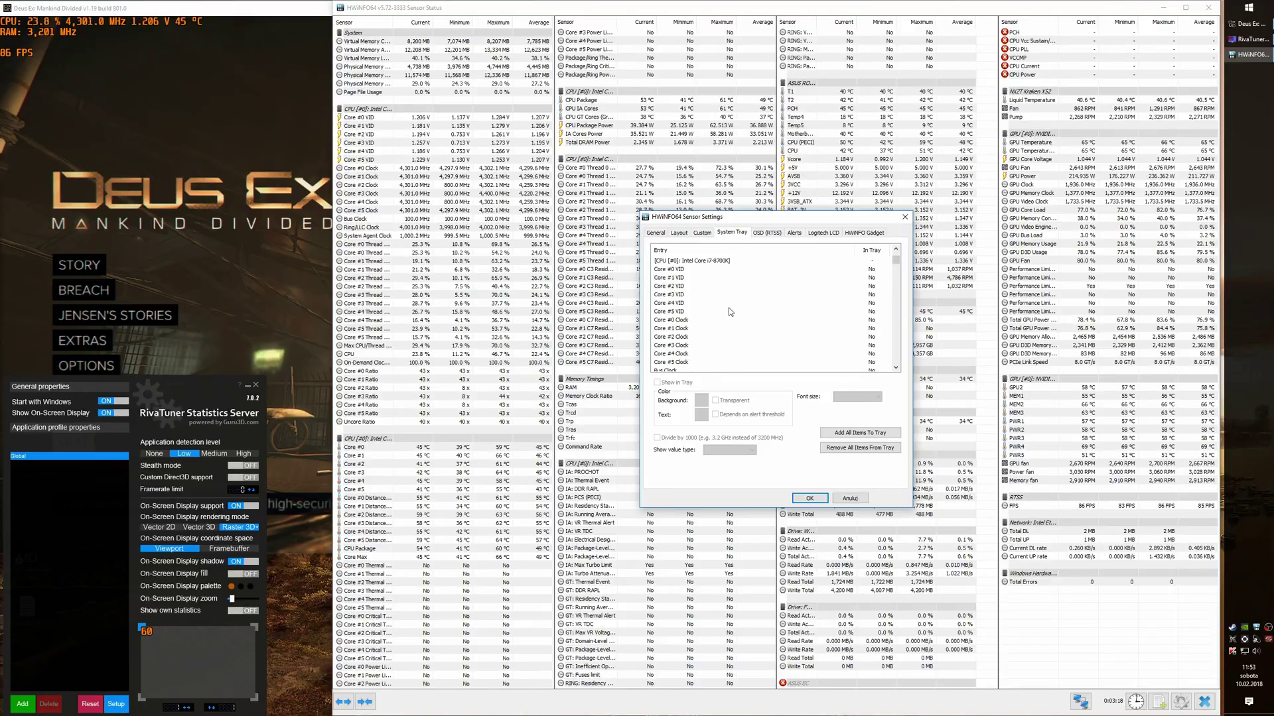
pyautogui.scroll(3, 730, 312)
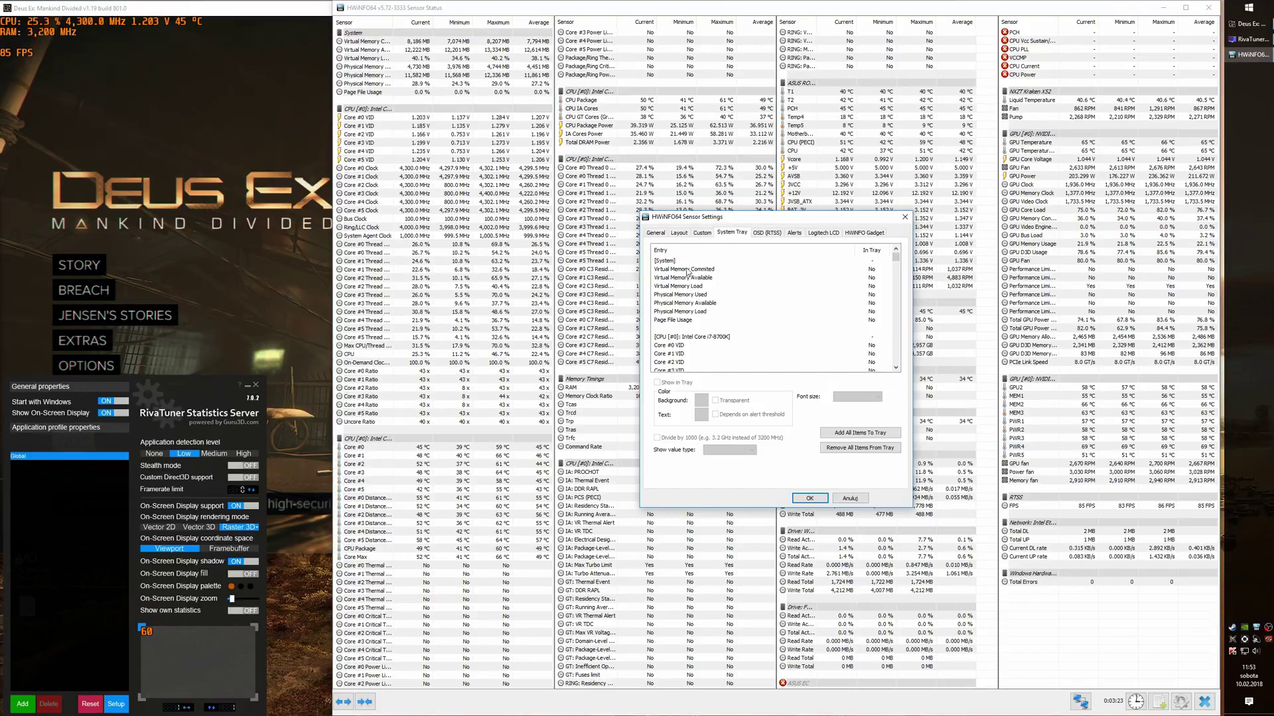
pyautogui.click(700, 311)
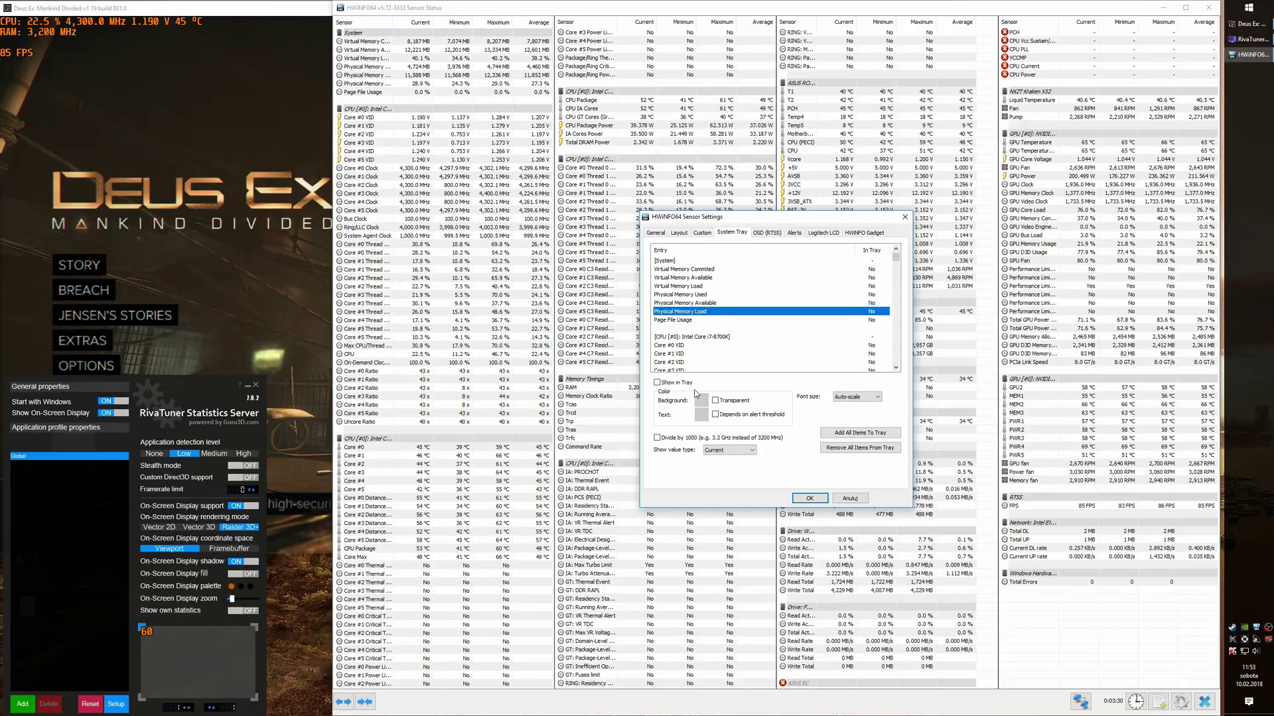
# Show Physical Memory Load in the overlay on line 2, column 2.
pyautogui.click(767, 233)
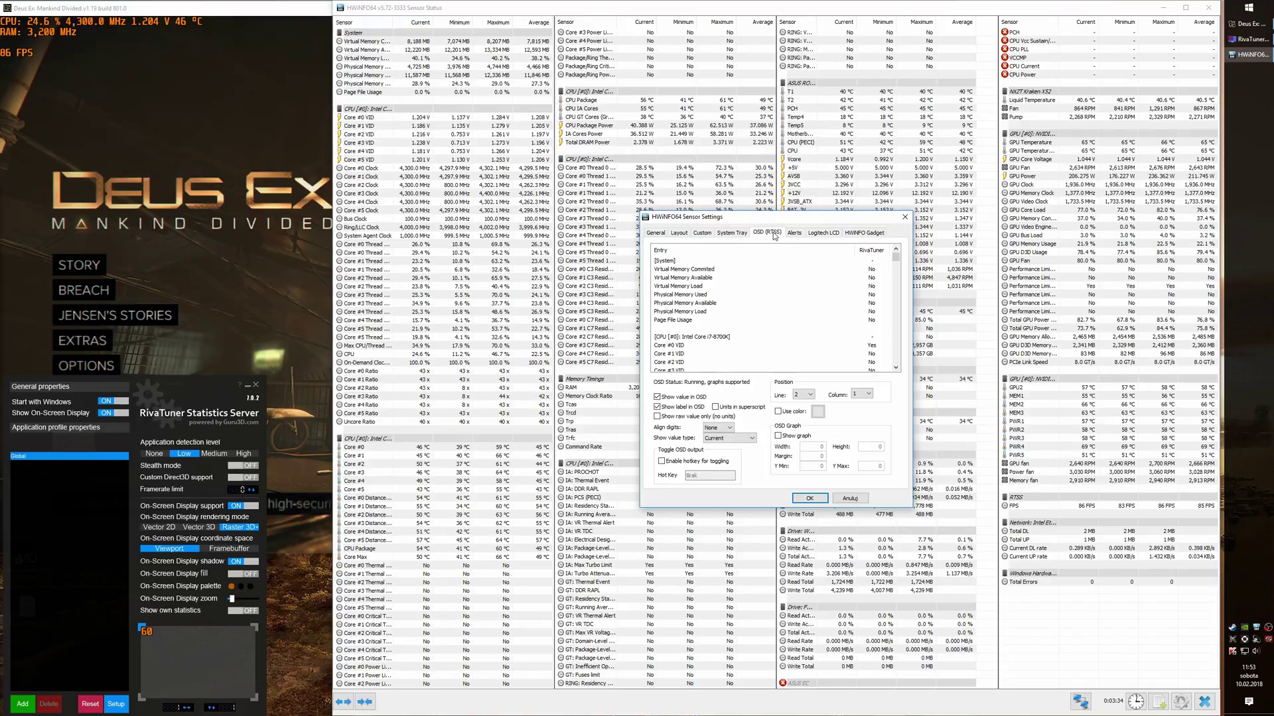
pyautogui.click(694, 316)
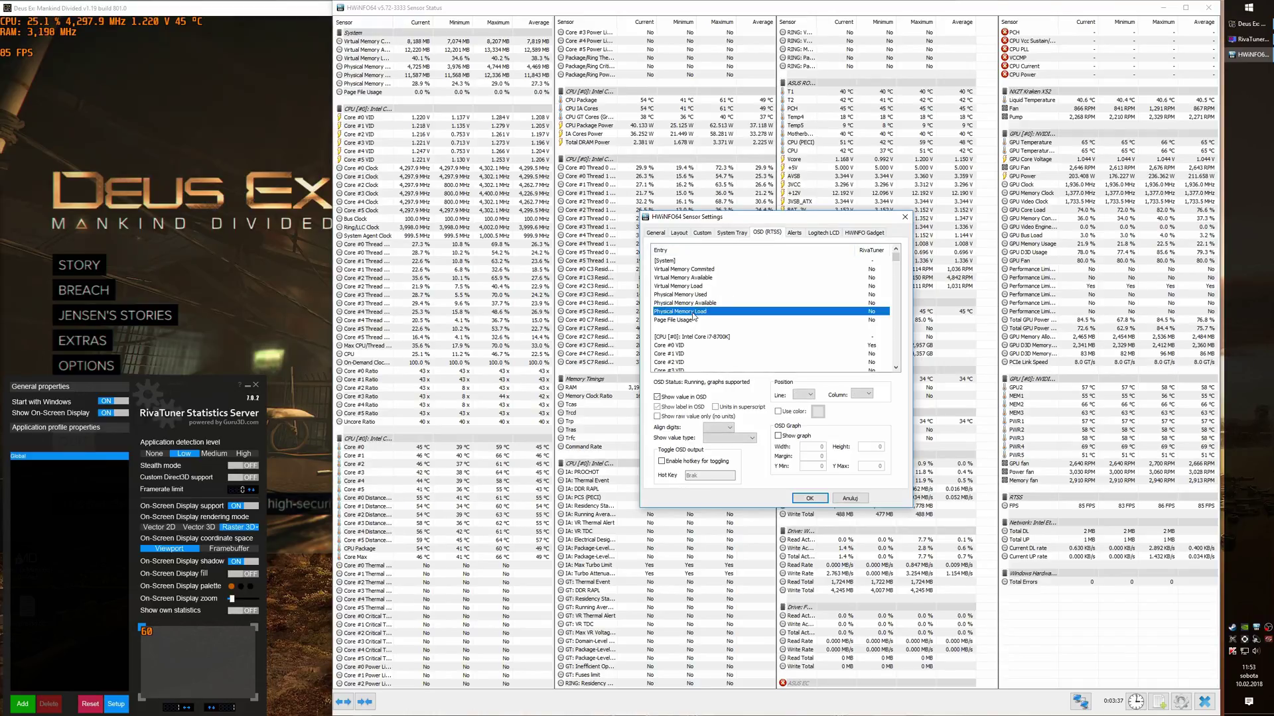
pyautogui.click(682, 398)
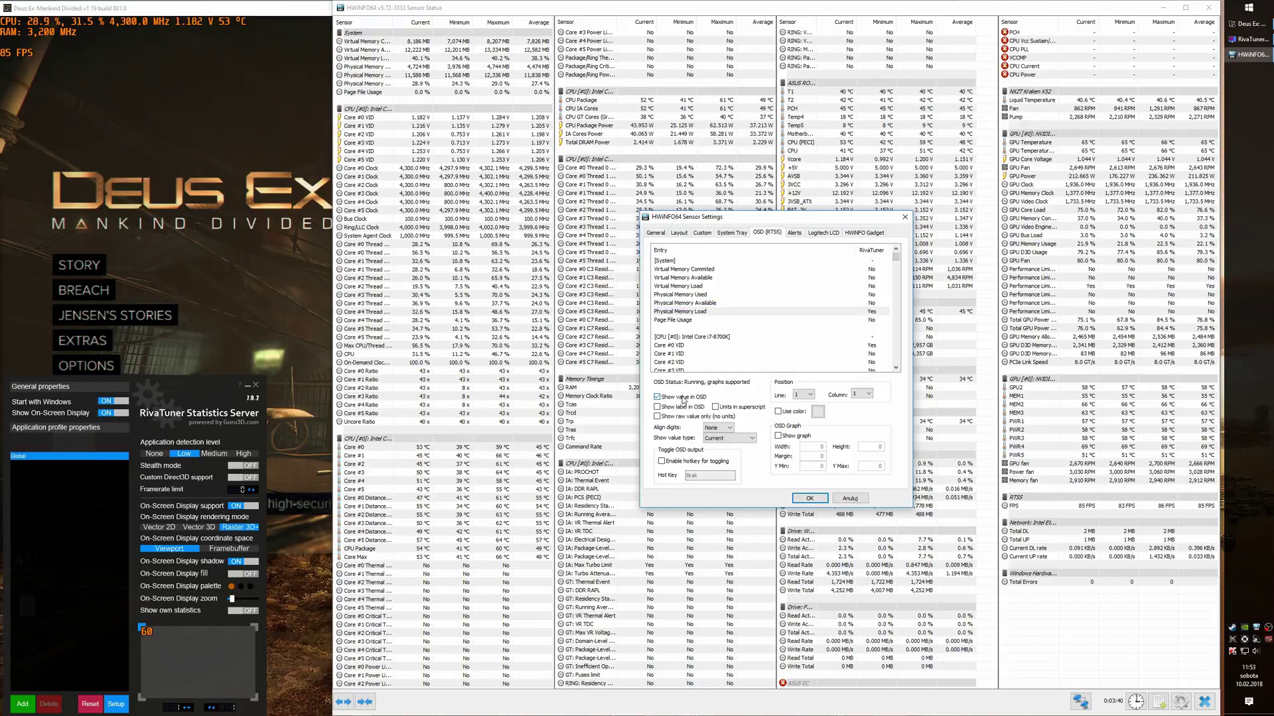
pyautogui.click(811, 396)
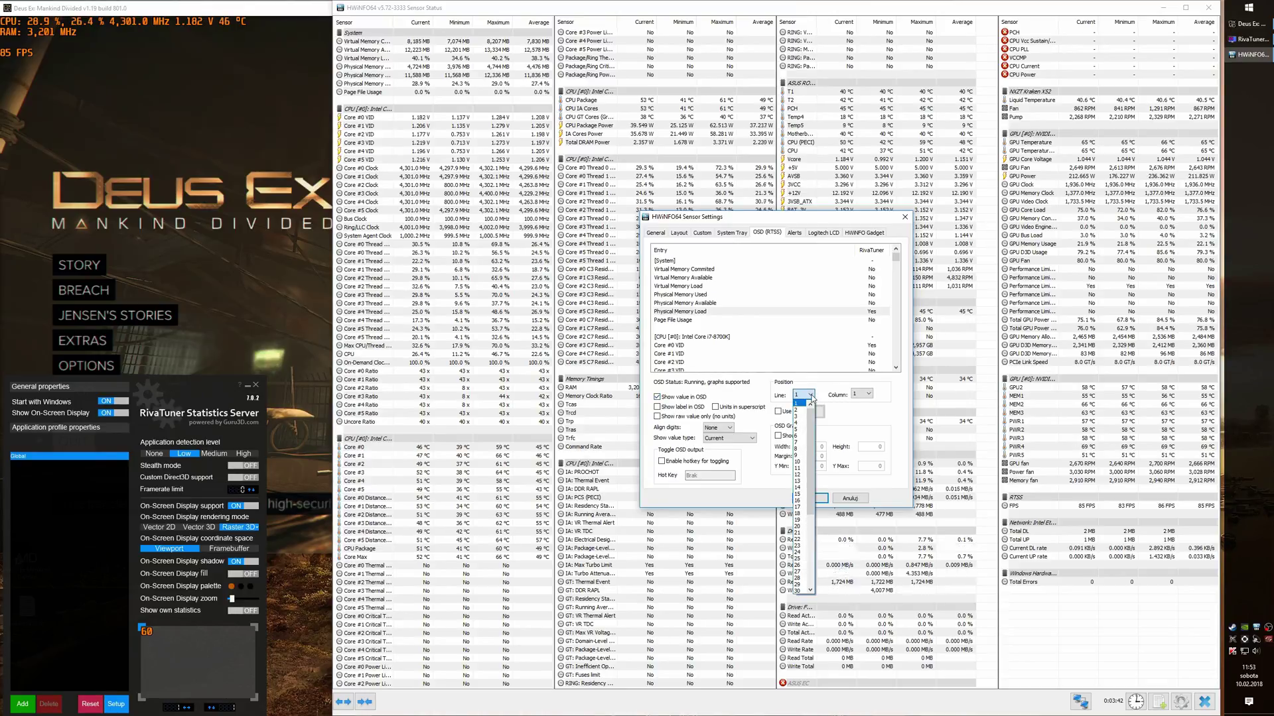
pyautogui.click(798, 410)
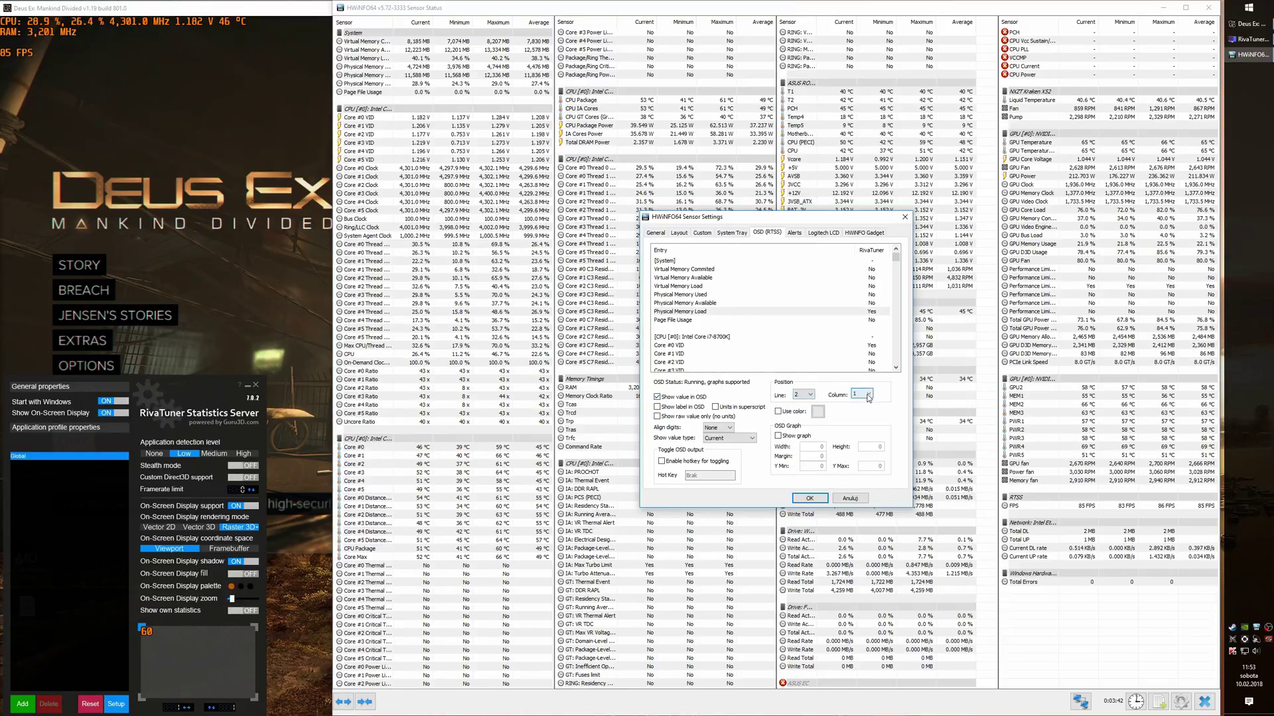
pyautogui.click(868, 396)
pyautogui.click(854, 412)
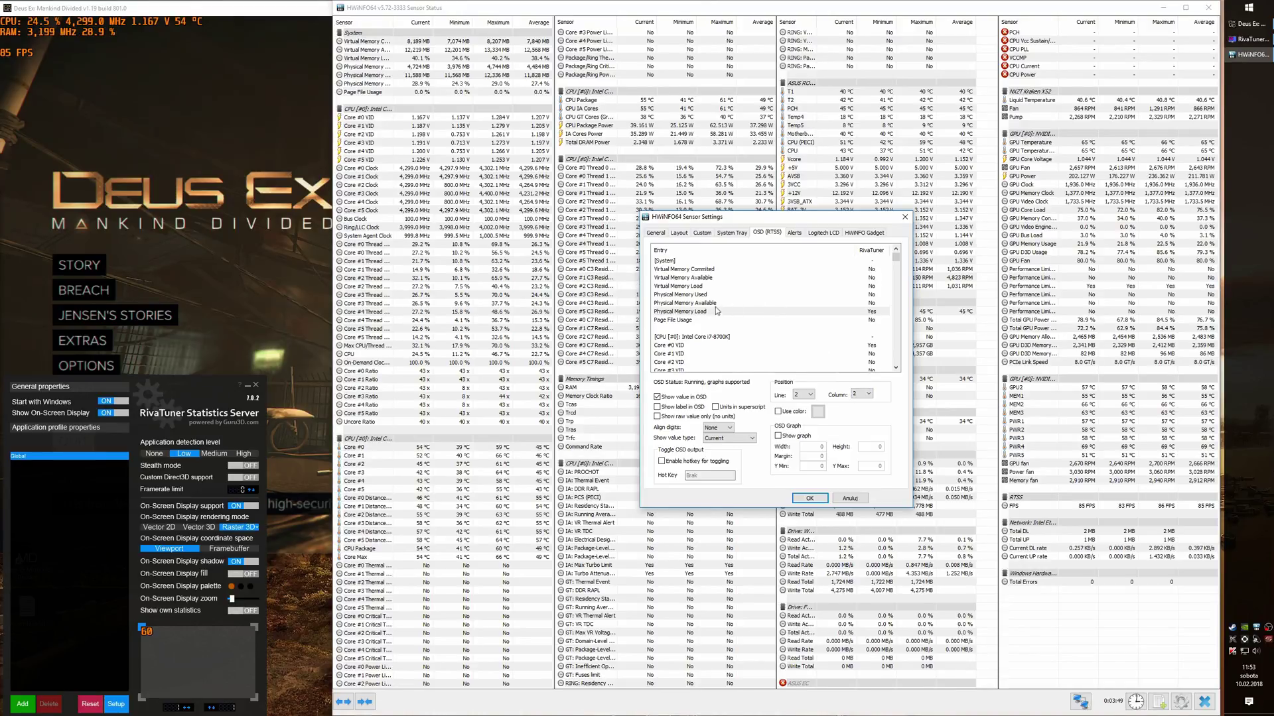
# Show Physical Memory Used in the overlay on line 2, column 3.
pyautogui.click(681, 295)
pyautogui.click(657, 397)
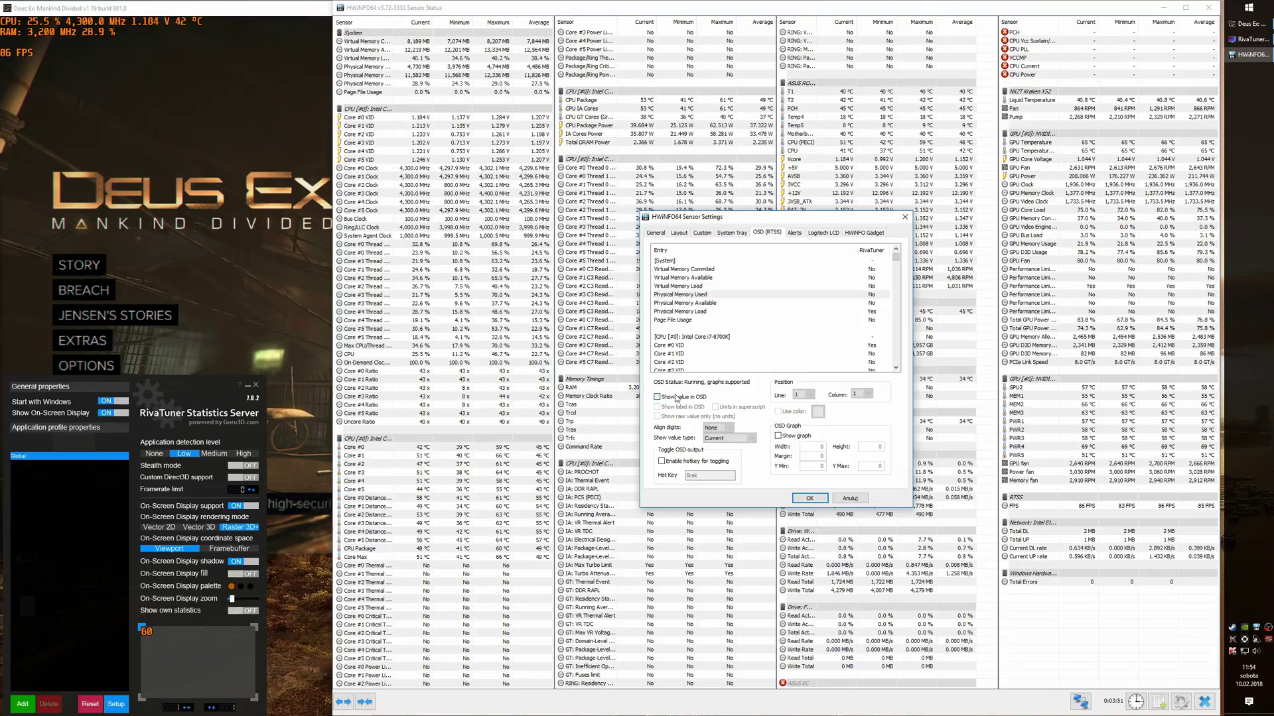
pyautogui.click(811, 395)
pyautogui.click(804, 411)
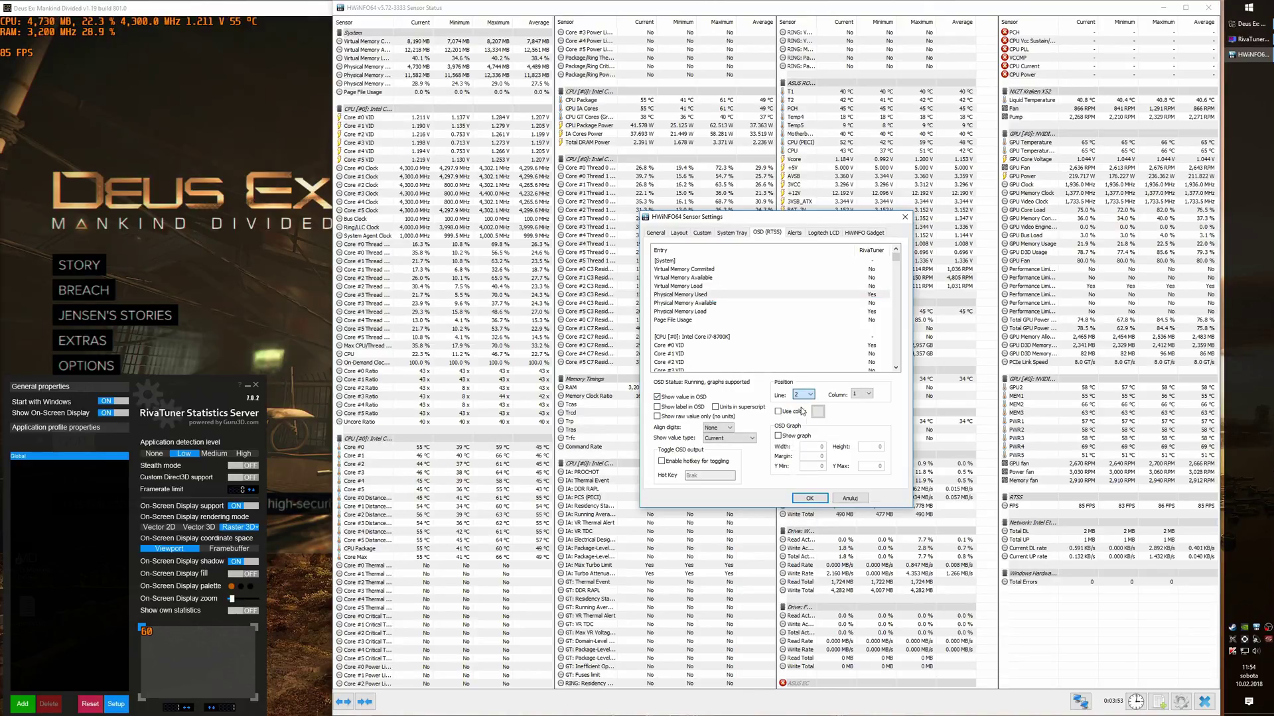
pyautogui.click(859, 391)
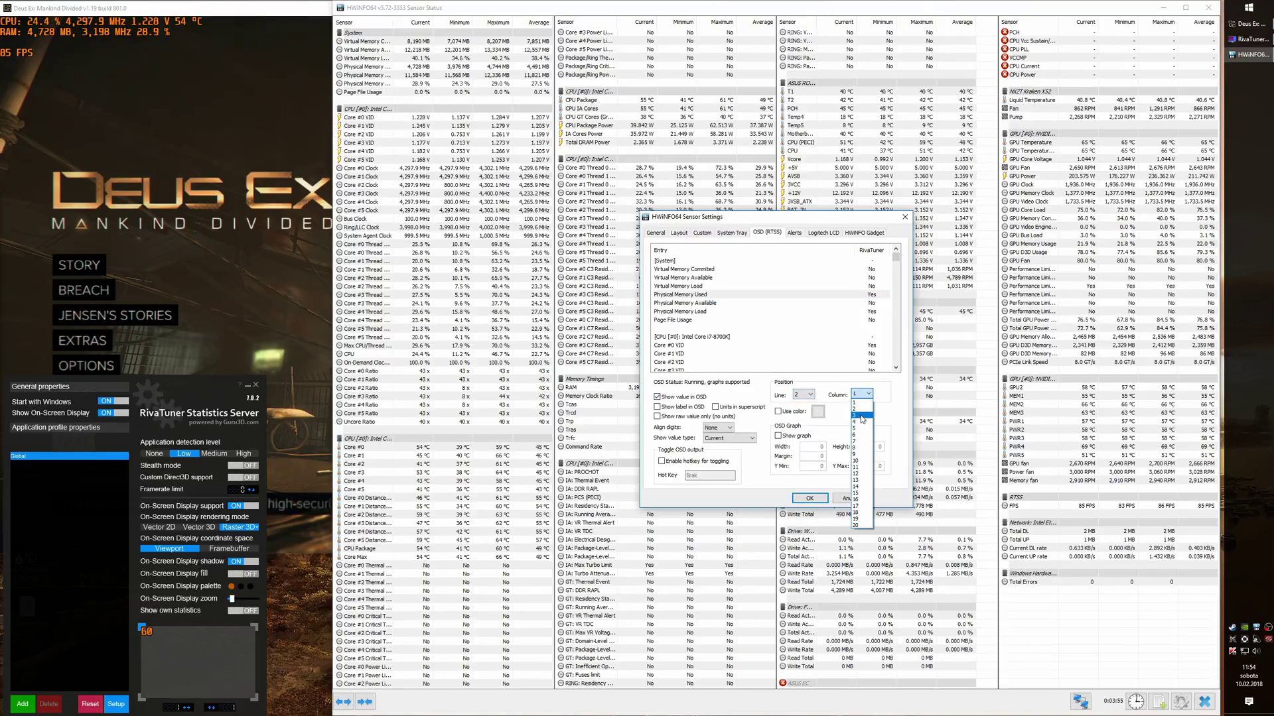
pyautogui.click(861, 418)
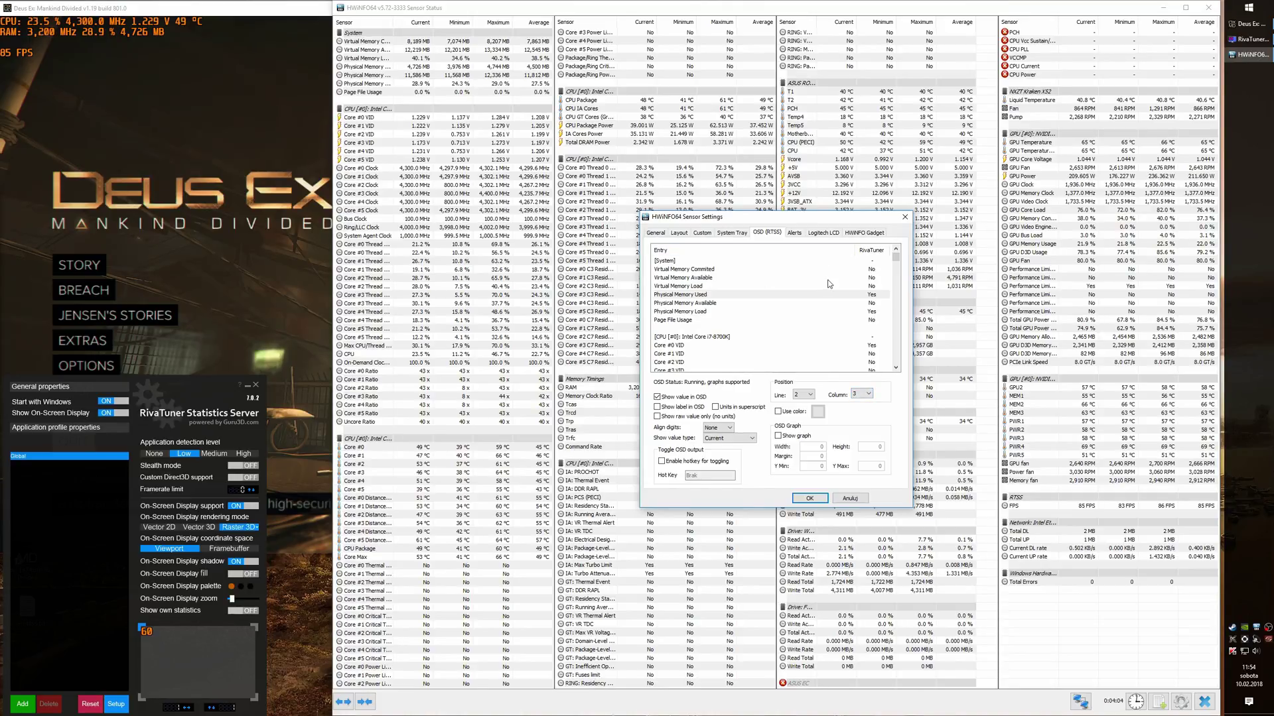
# Show GPU Core Load with its label in the overlay on line 3, column 1.
pyautogui.scroll(-4, 828, 284)
pyautogui.scroll(-1, 828, 284)
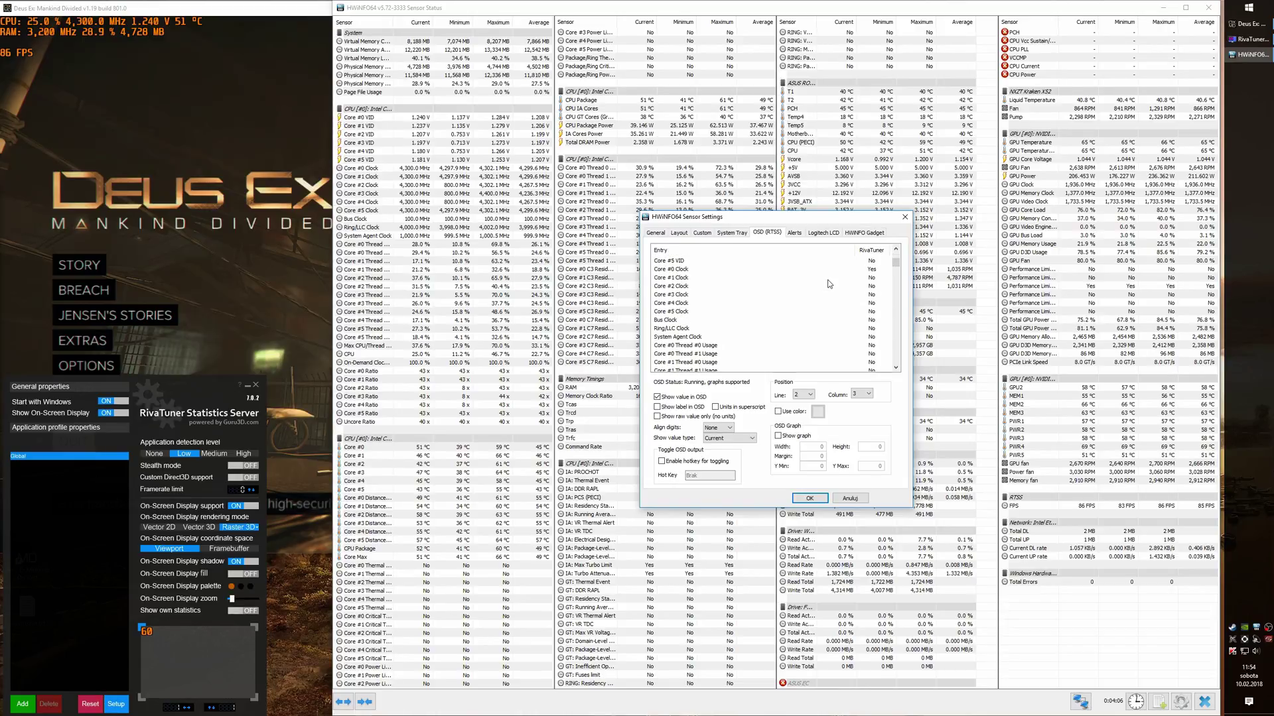
pyautogui.scroll(-20, 822, 285)
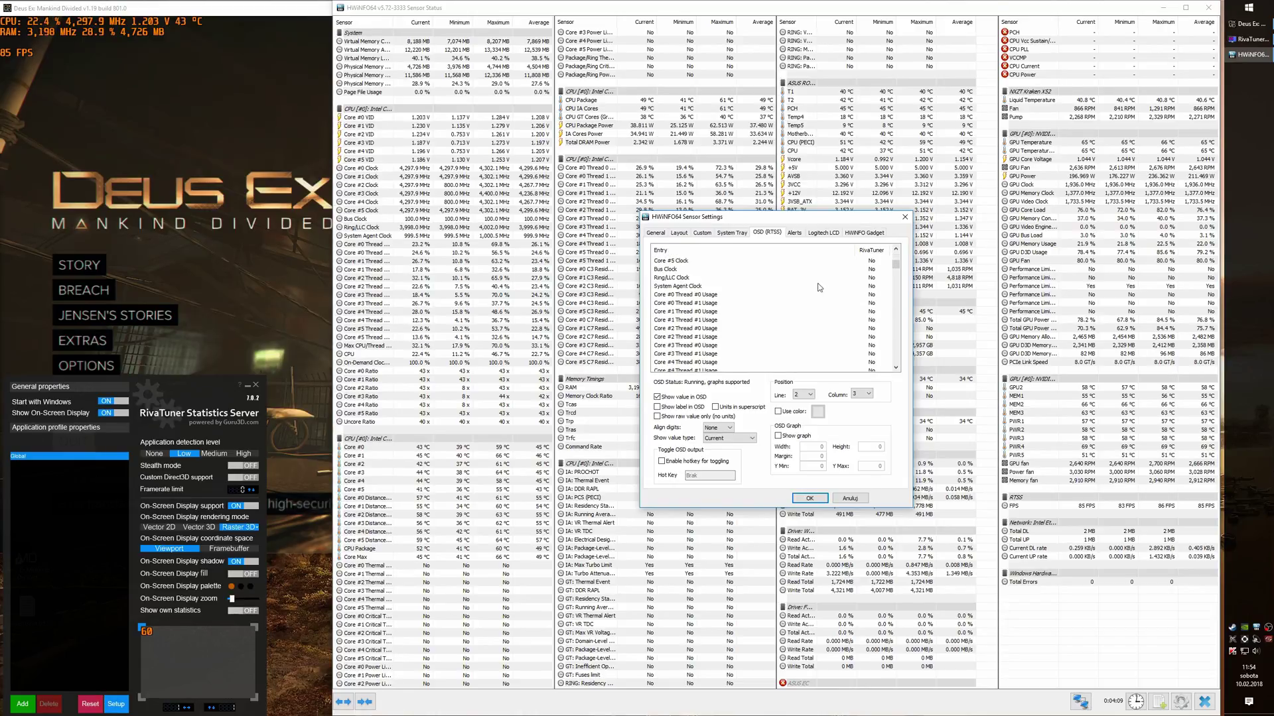
pyautogui.scroll(-12, 805, 290)
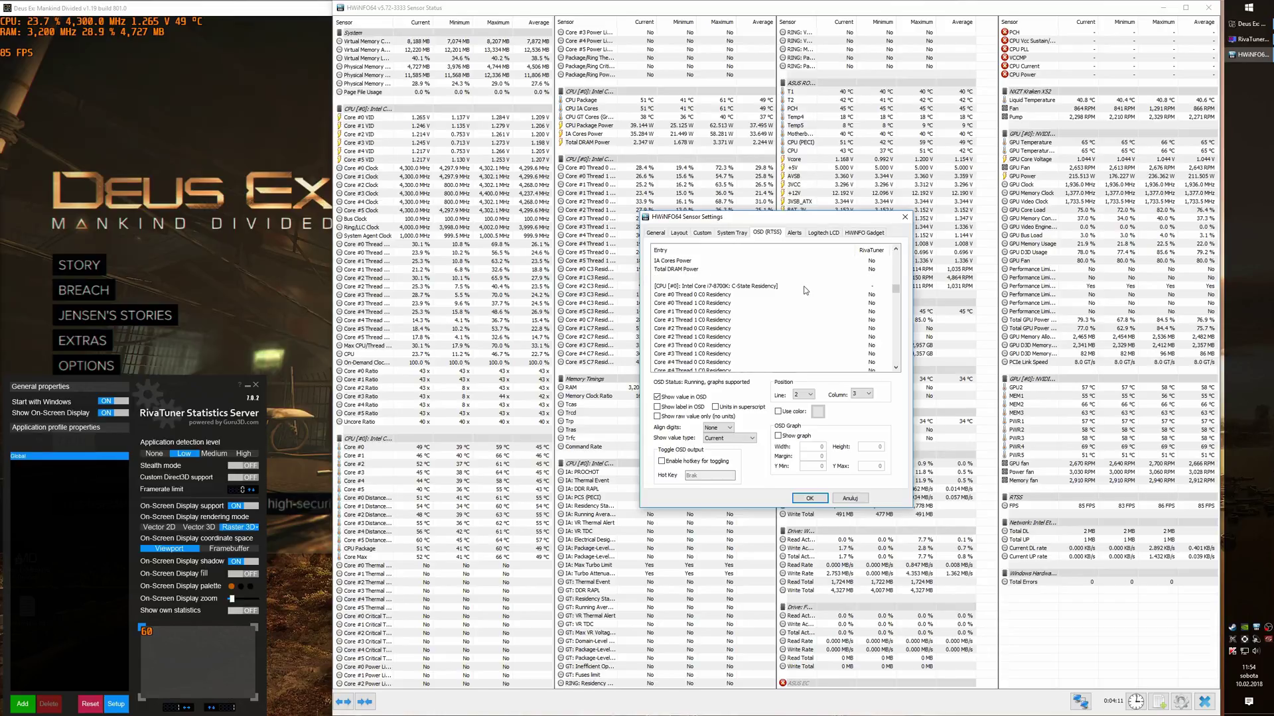
pyautogui.scroll(-10, 805, 290)
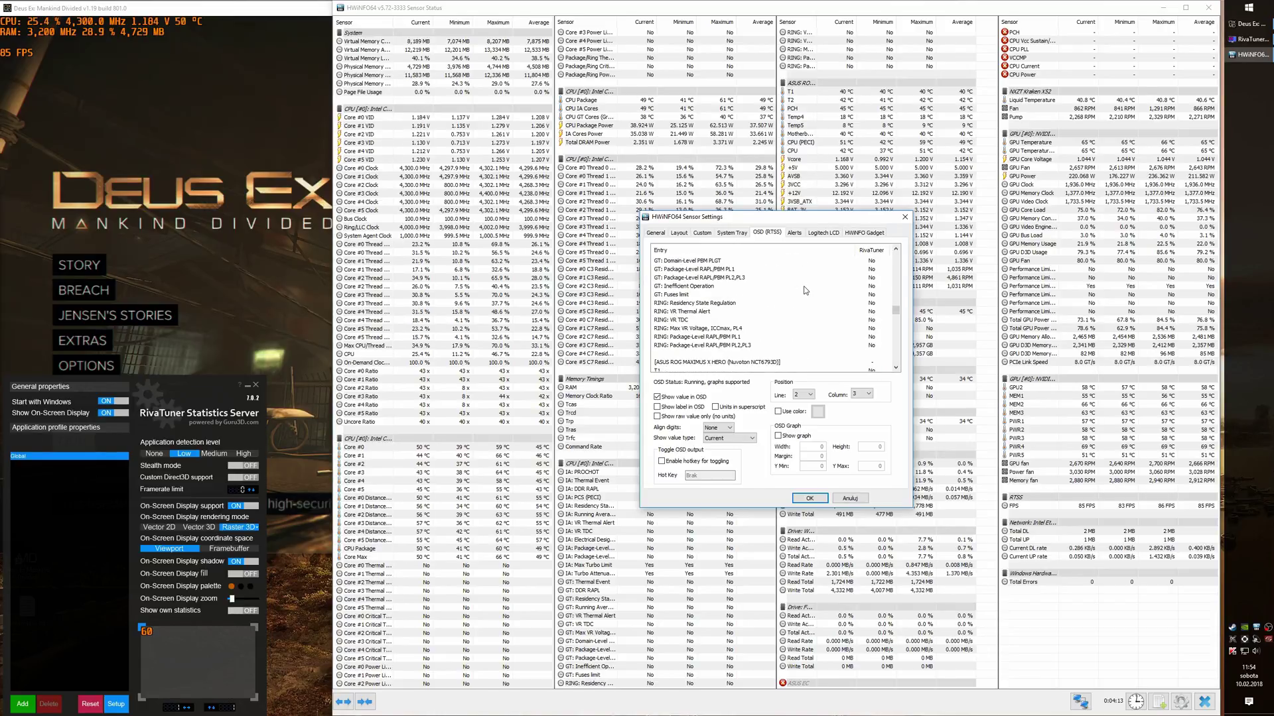
pyautogui.scroll(-6, 805, 290)
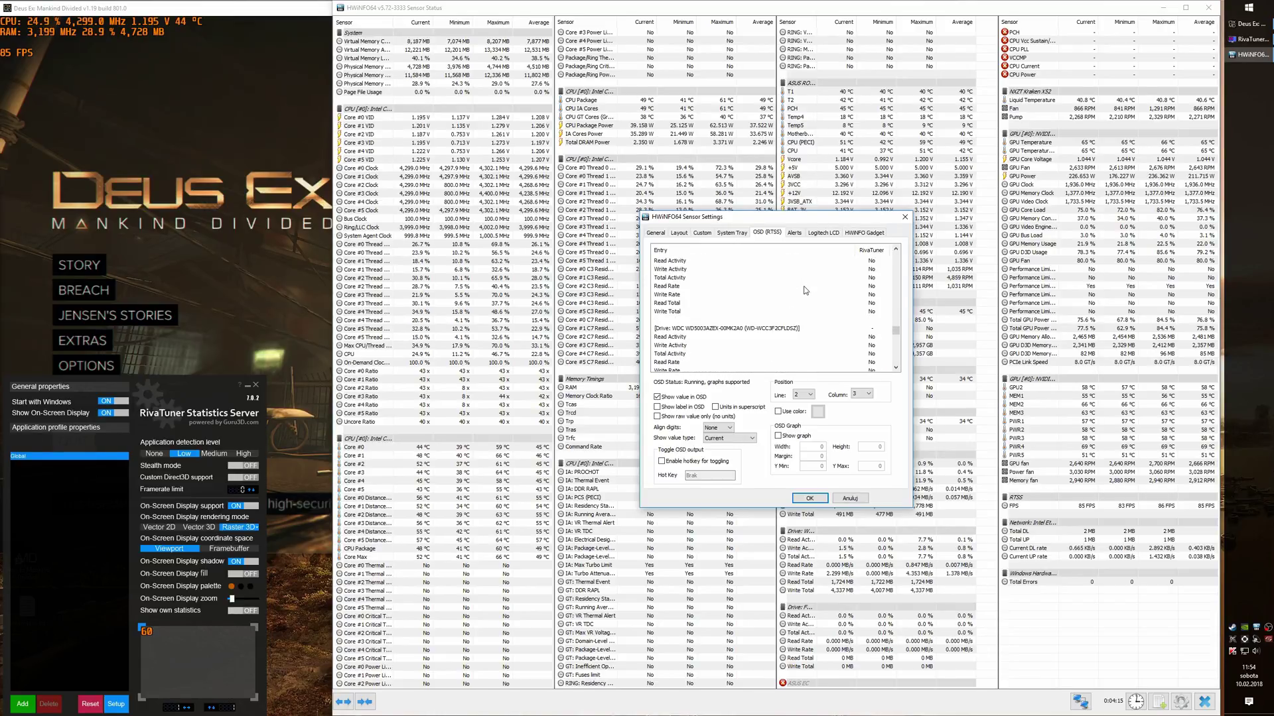
pyautogui.click(805, 288)
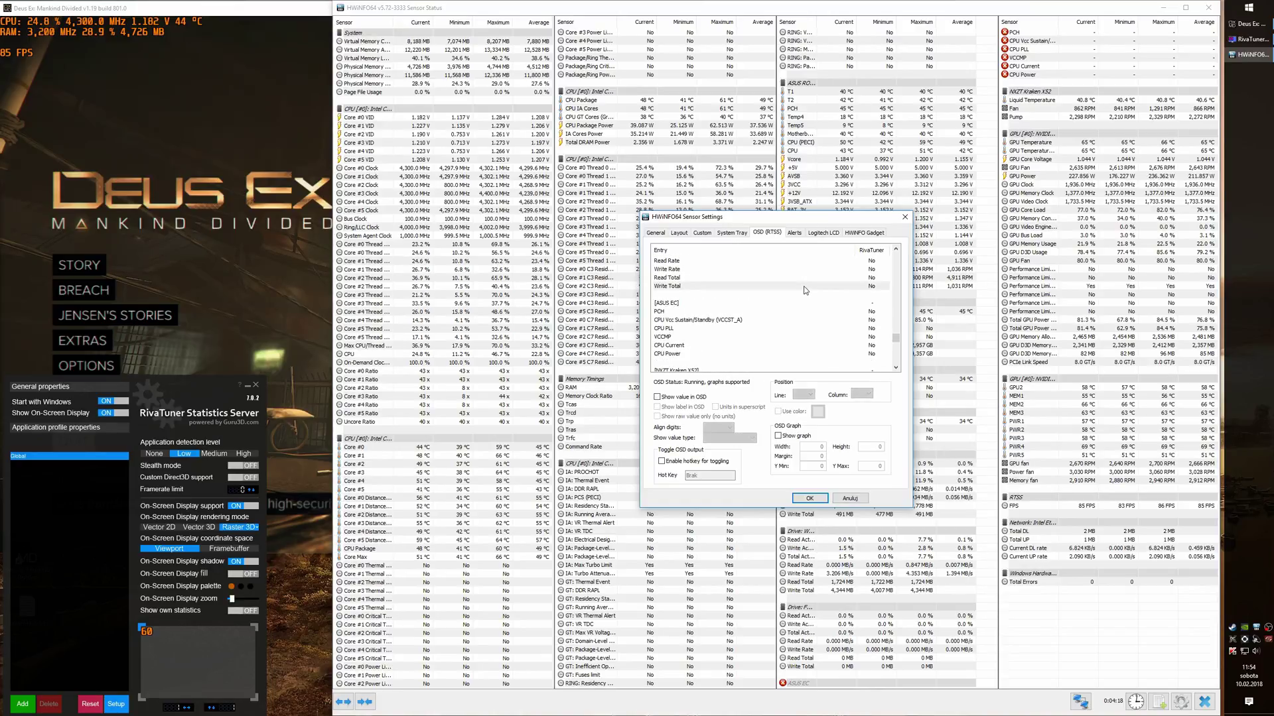
pyautogui.click(734, 319)
pyautogui.scroll(-3, 734, 321)
pyautogui.scroll(-2, 734, 317)
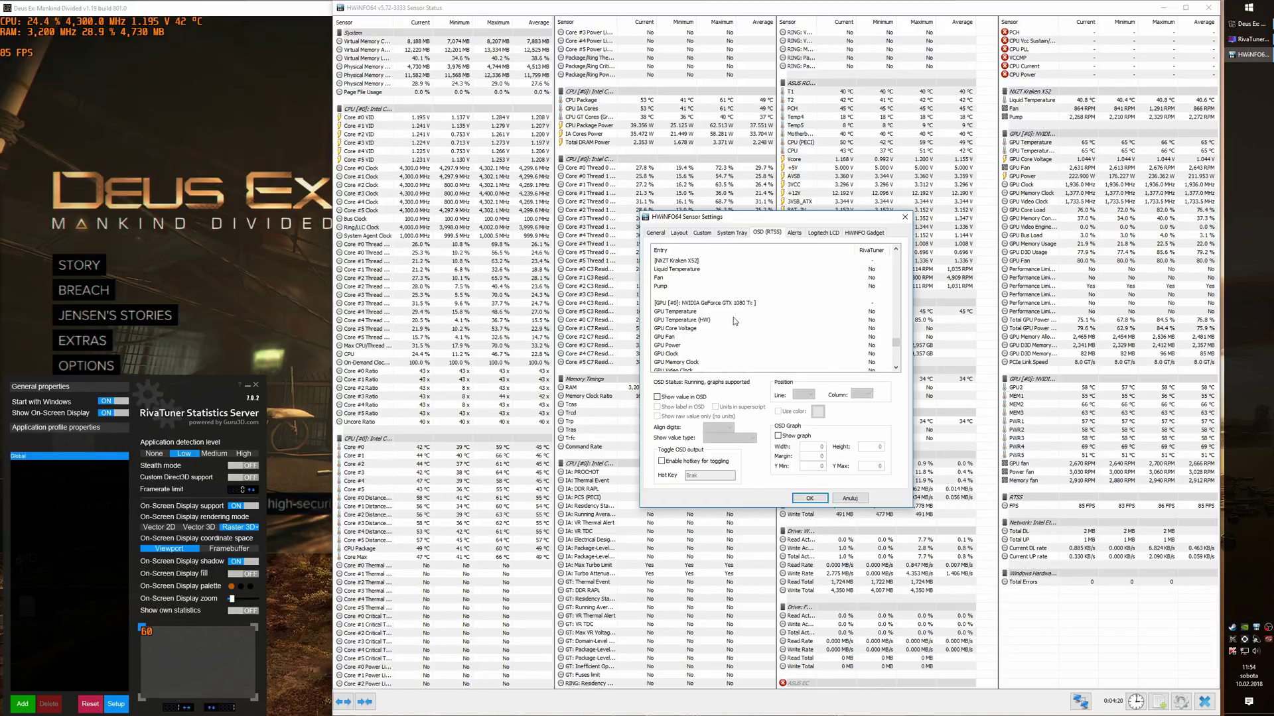
pyautogui.click(710, 319)
pyautogui.scroll(-1, 693, 317)
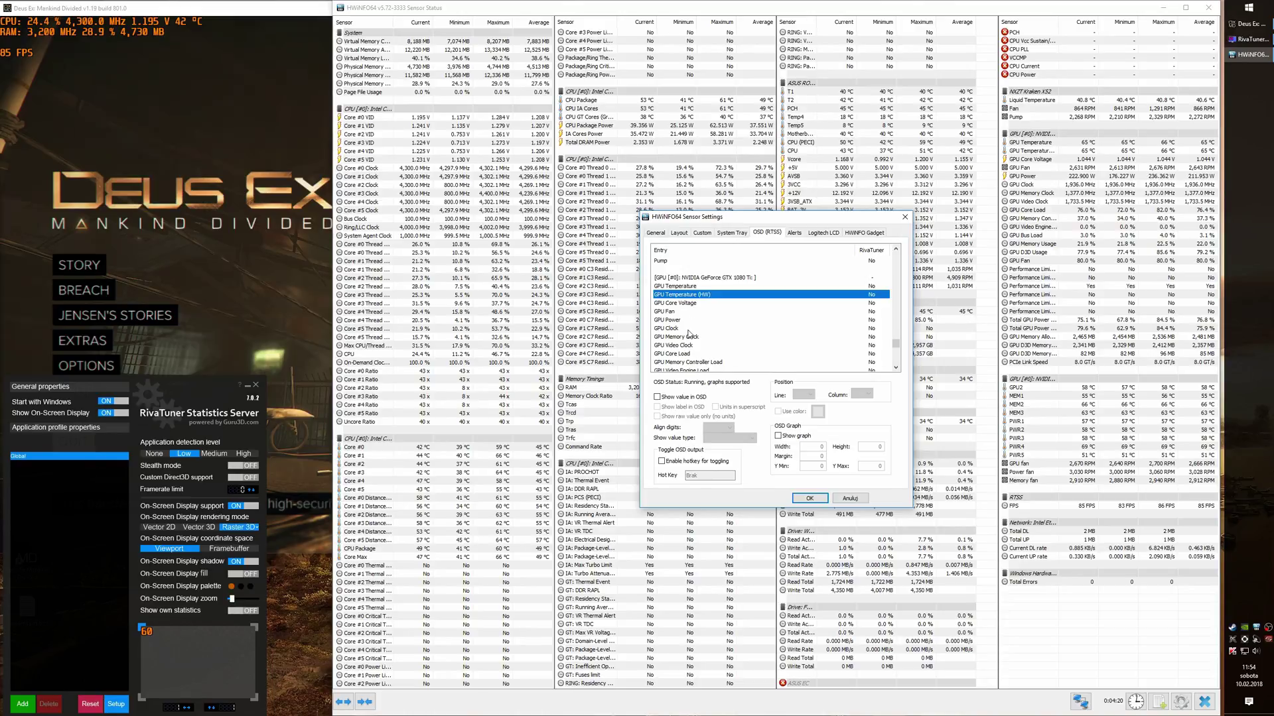
pyautogui.scroll(-1, 693, 322)
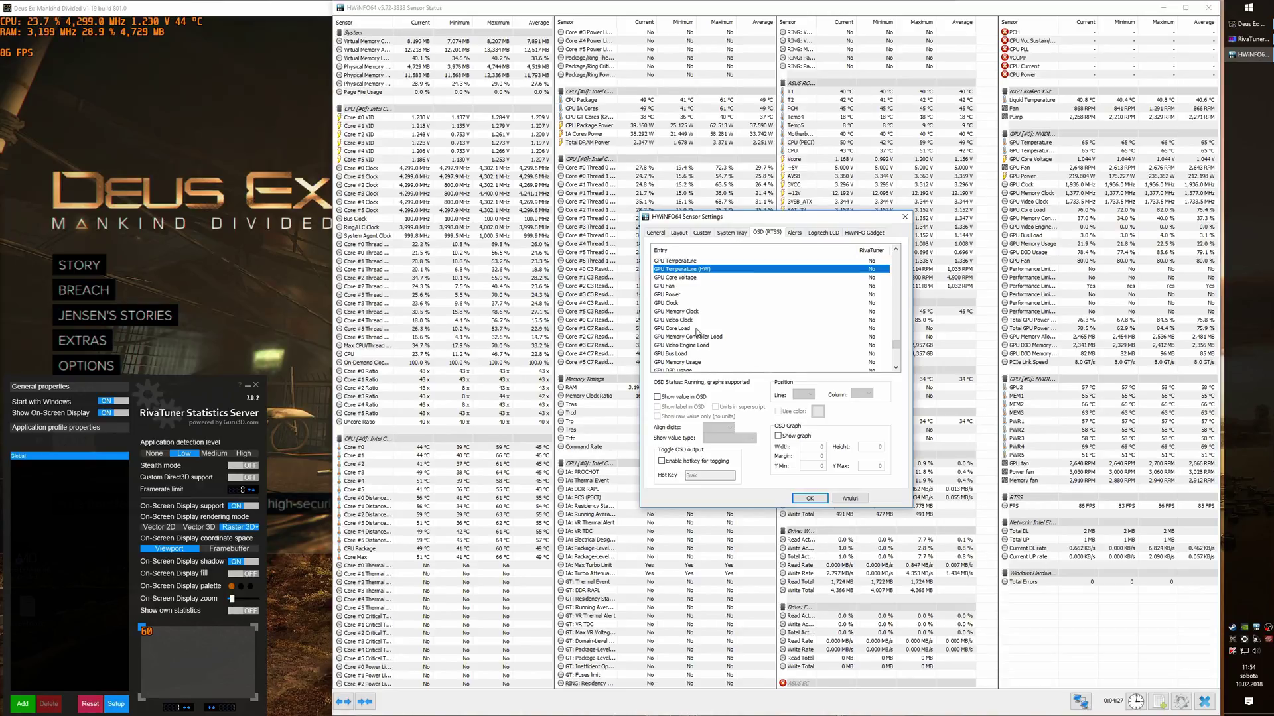
pyautogui.click(696, 329)
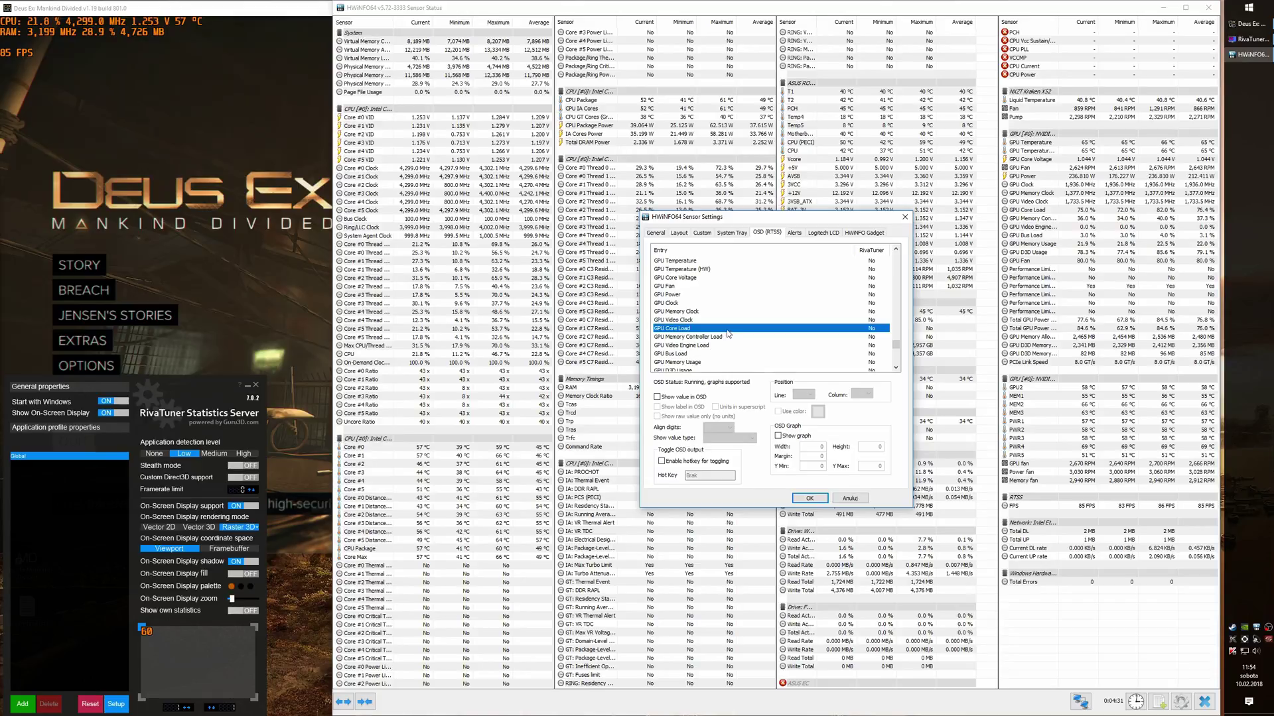
pyautogui.click(689, 397)
pyautogui.click(689, 398)
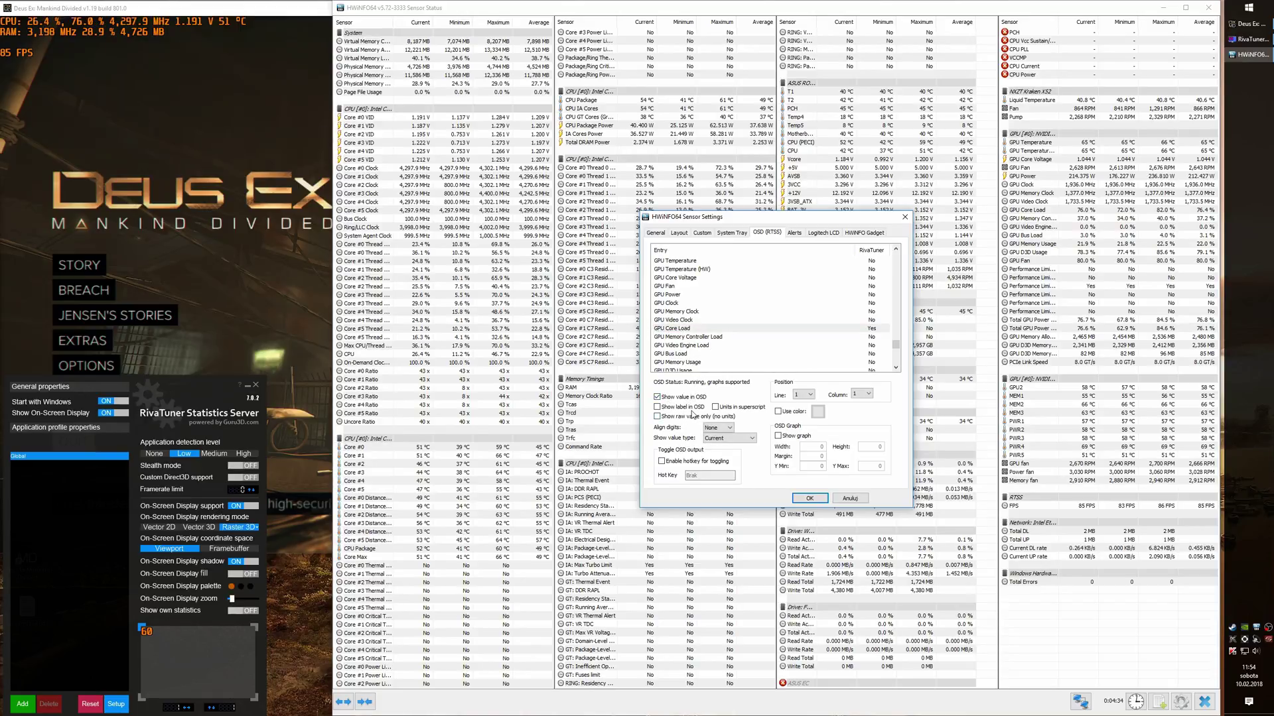
pyautogui.click(699, 408)
pyautogui.click(803, 395)
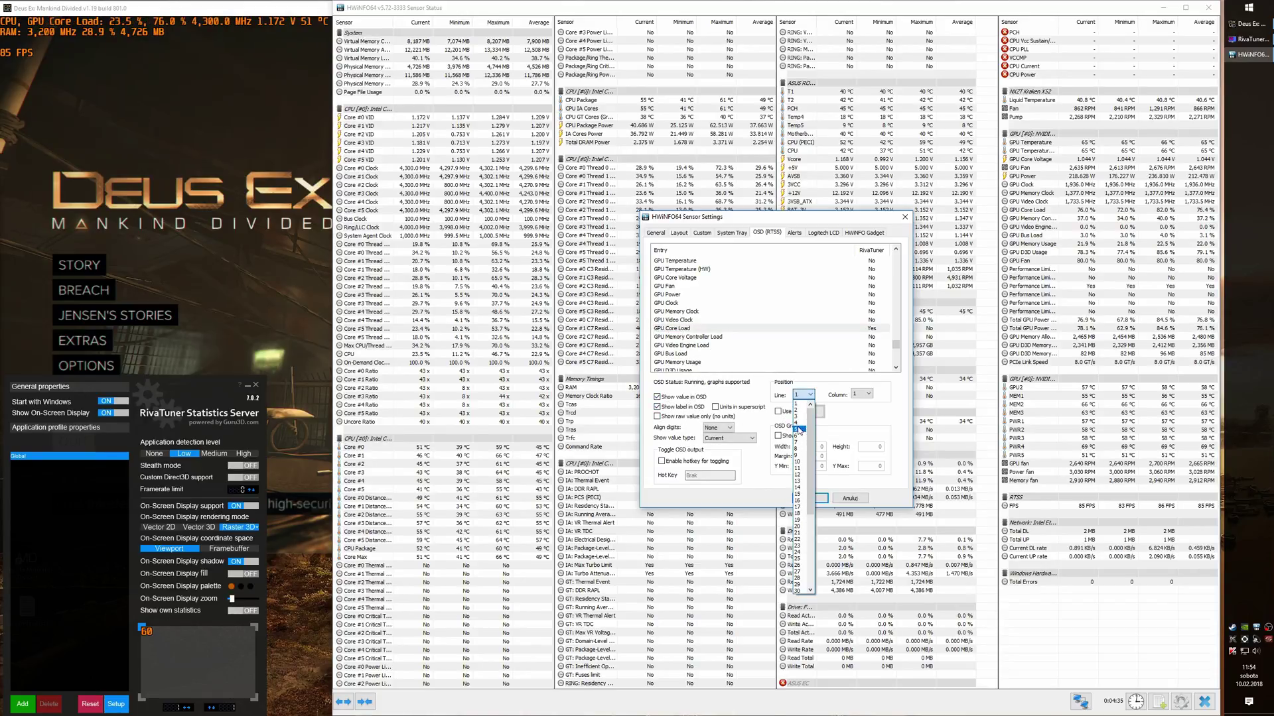
pyautogui.click(801, 416)
pyautogui.click(863, 394)
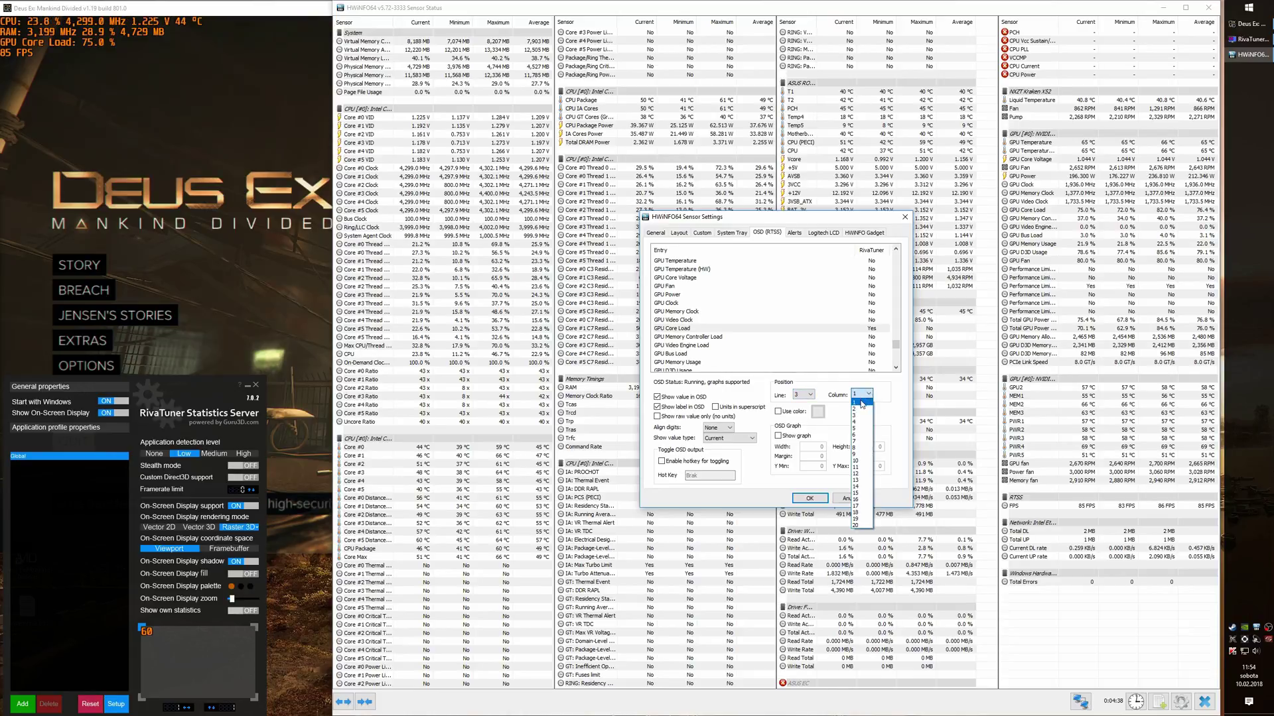
pyautogui.click(861, 404)
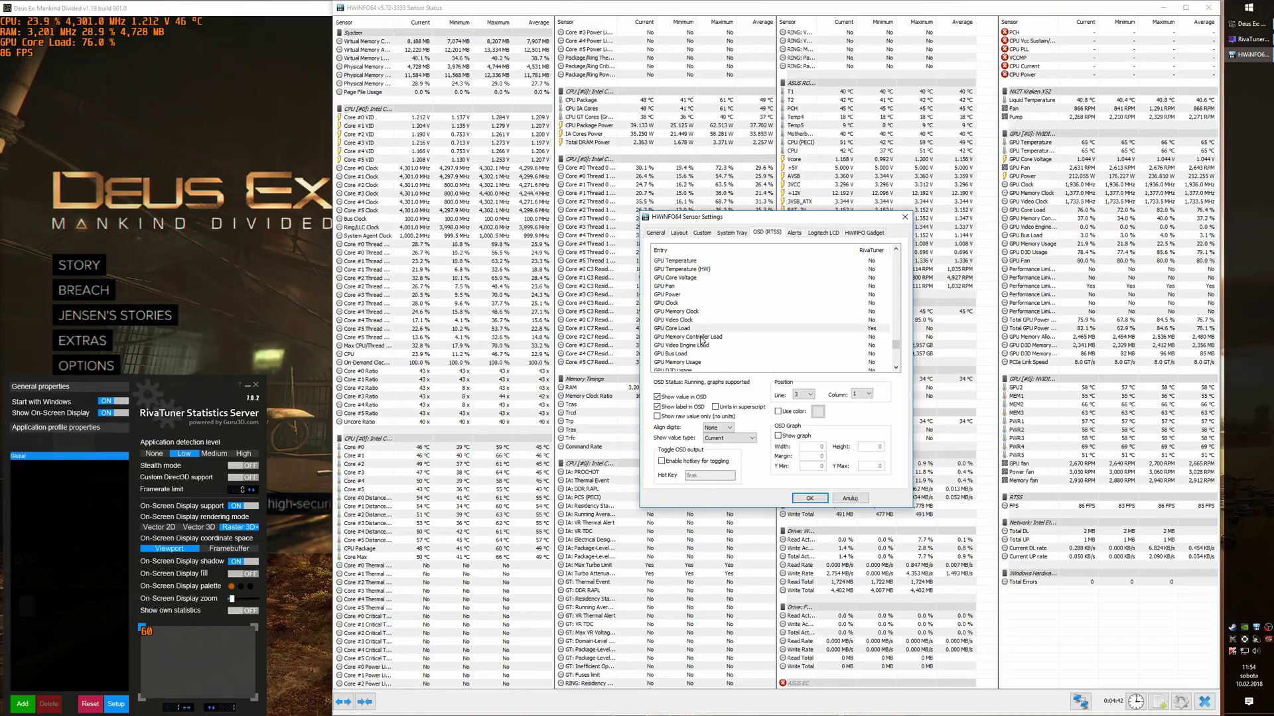
# Show GPU Clock in the overlay on line 3, column 2.
pyautogui.click(694, 303)
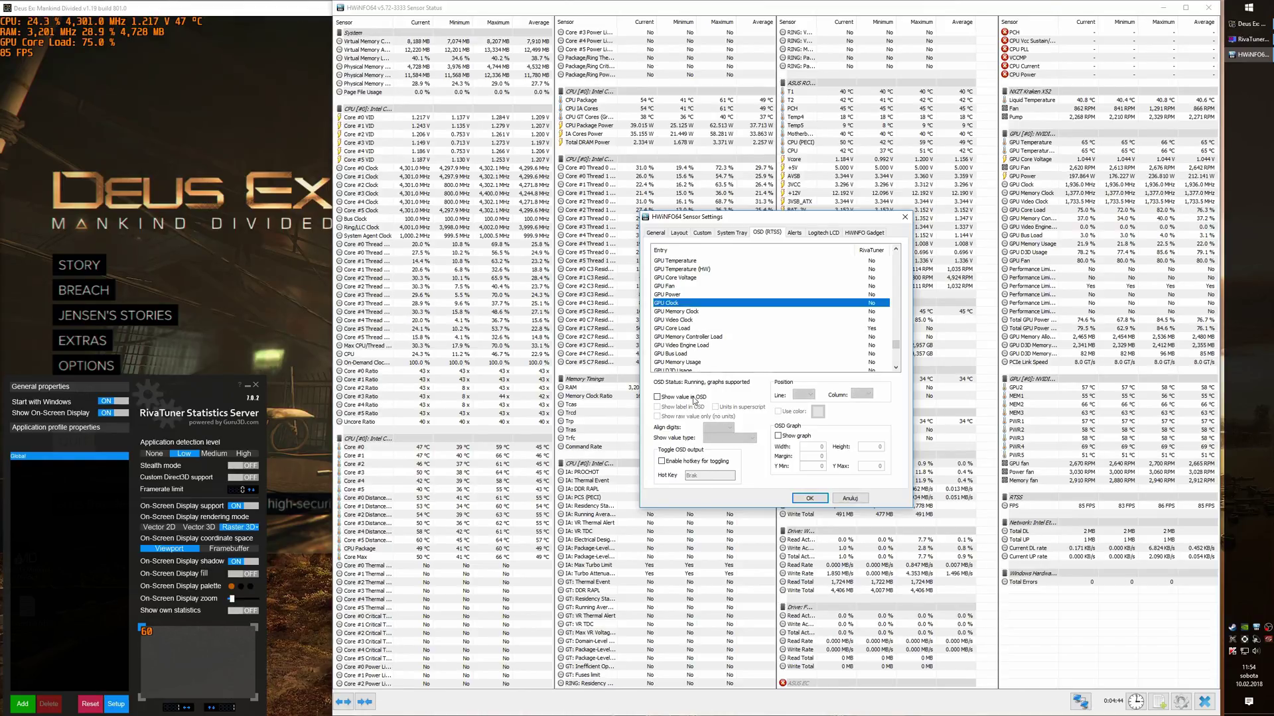
pyautogui.click(694, 398)
pyautogui.click(803, 395)
pyautogui.click(799, 415)
pyautogui.click(861, 394)
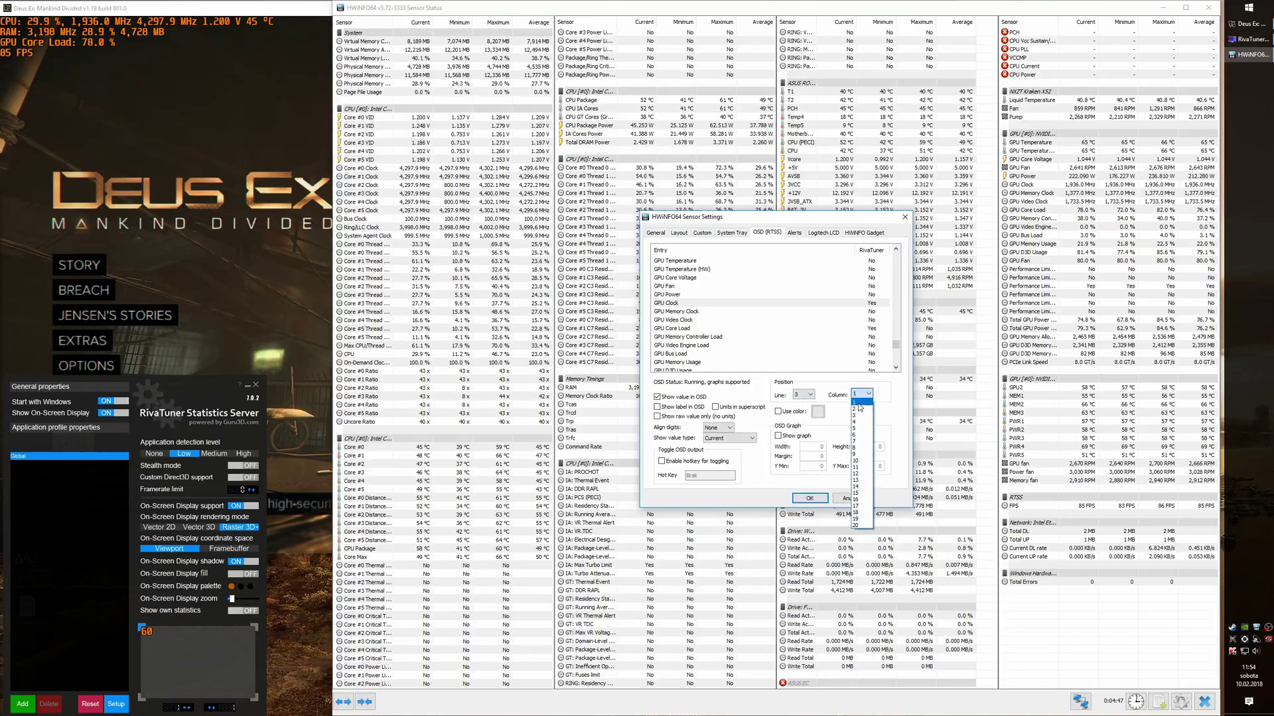
pyautogui.click(857, 407)
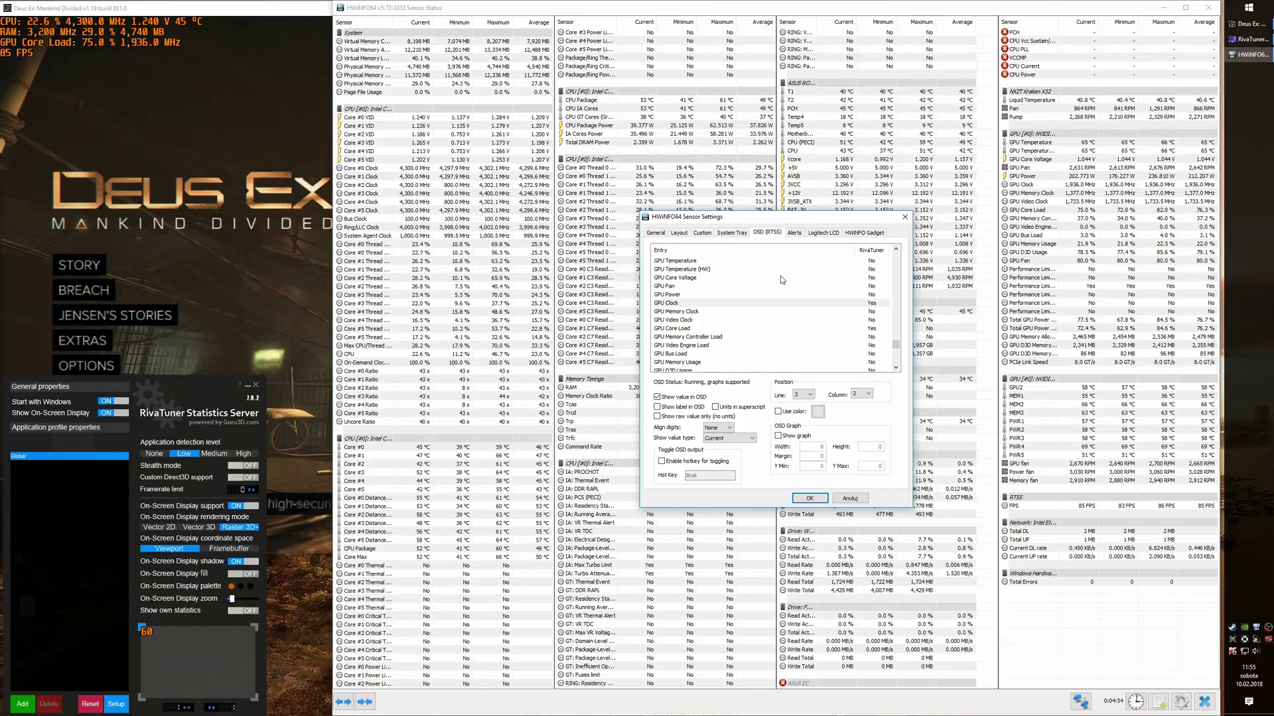
# Show GPU Core Voltage in the overlay on line 3, column 3.
pyautogui.click(690, 277)
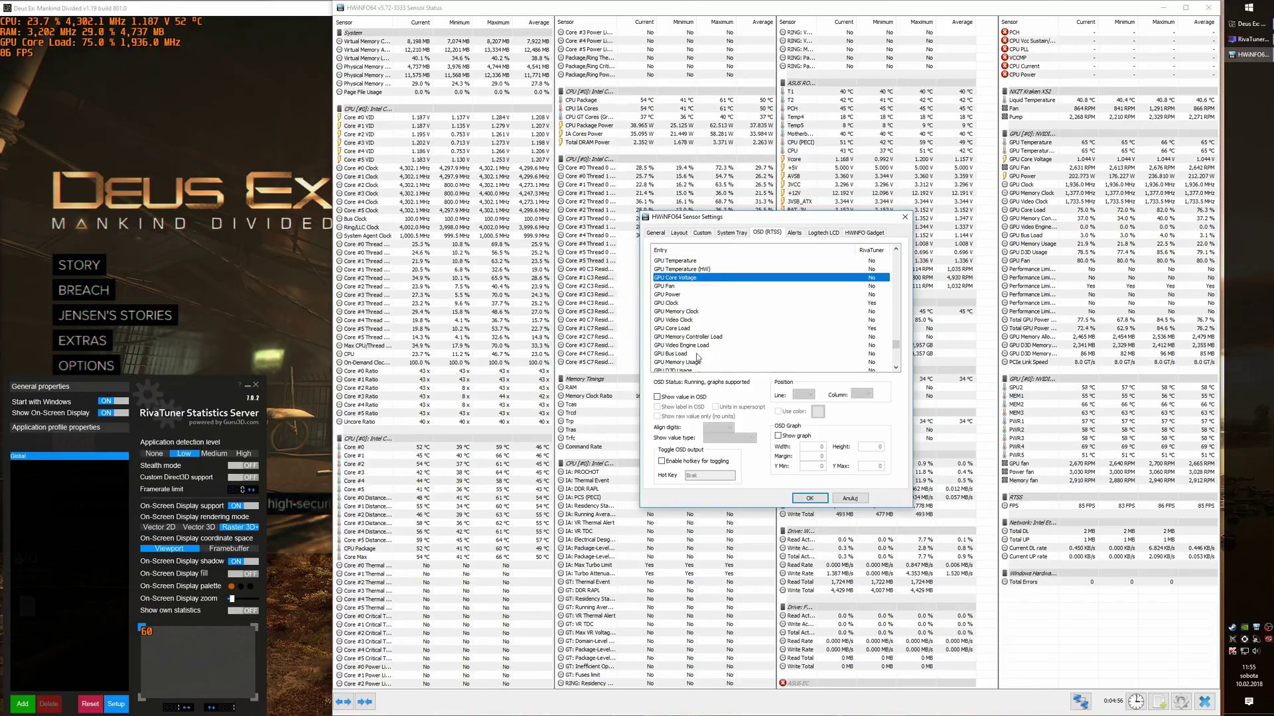
pyautogui.click(694, 397)
pyautogui.click(803, 395)
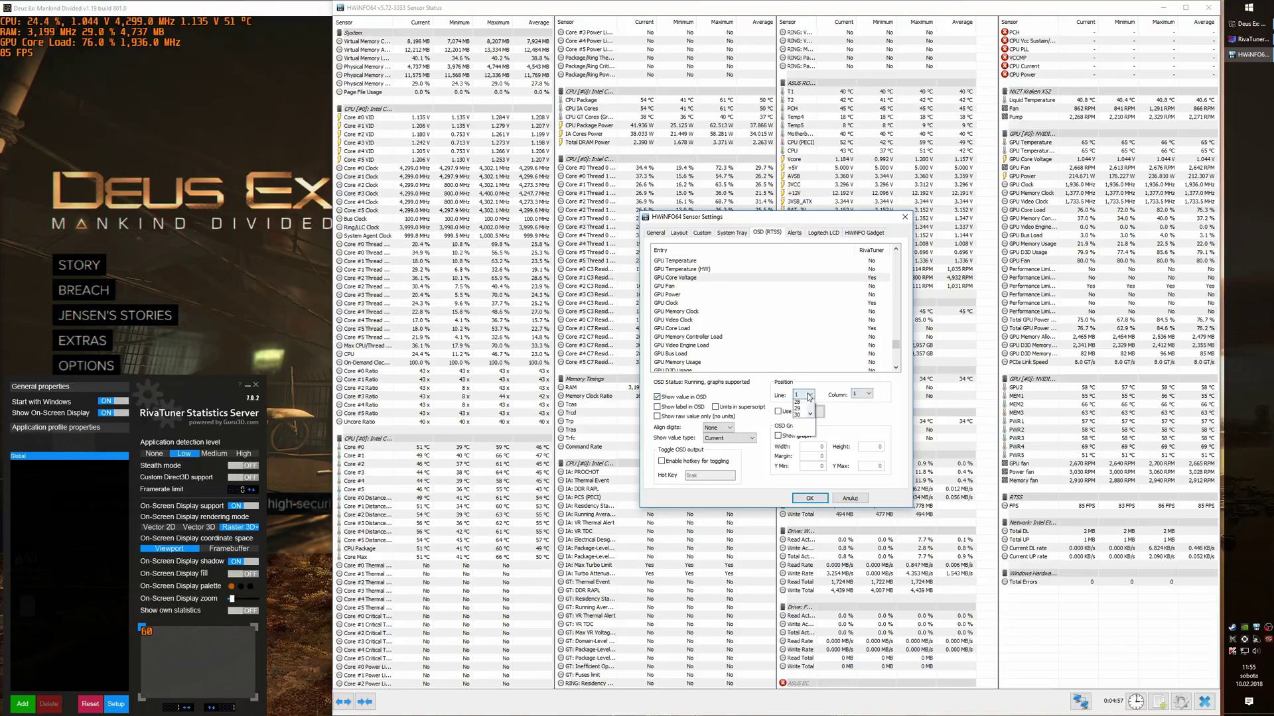
pyautogui.click(801, 422)
pyautogui.click(861, 394)
pyautogui.click(857, 412)
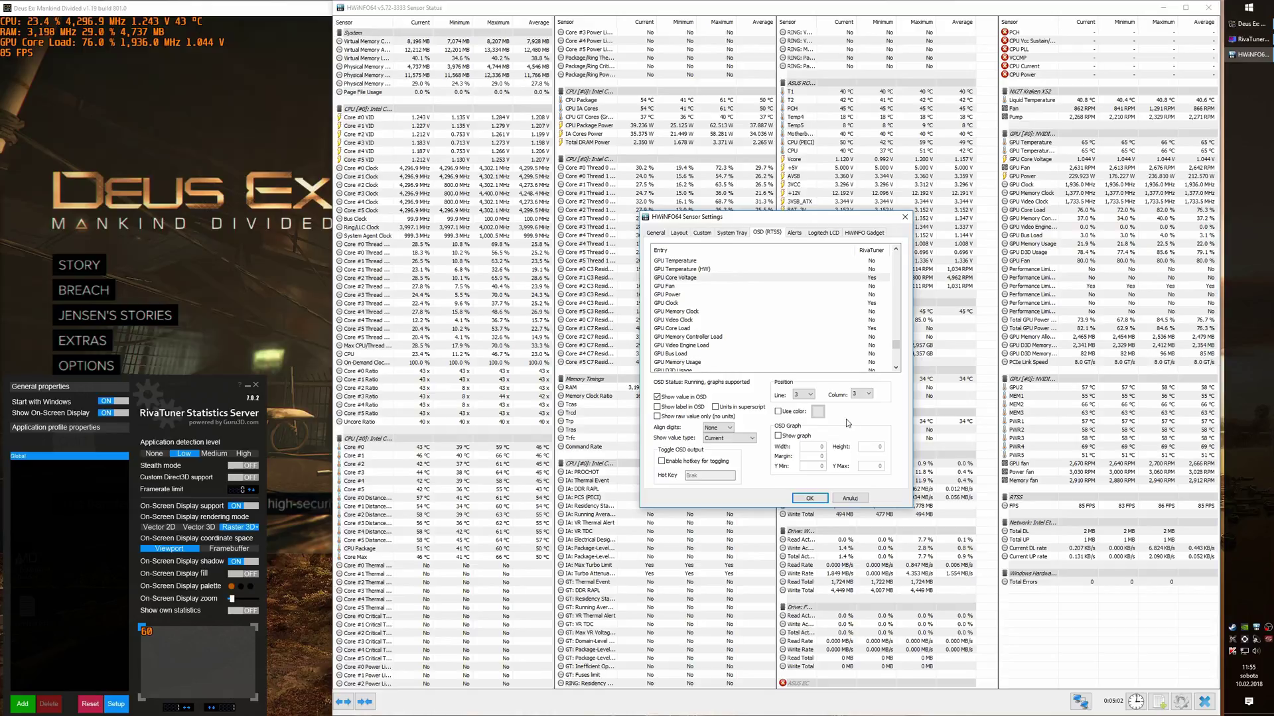
# Show GPU Temperature in the overlay on line 3, column 4.
pyautogui.click(703, 260)
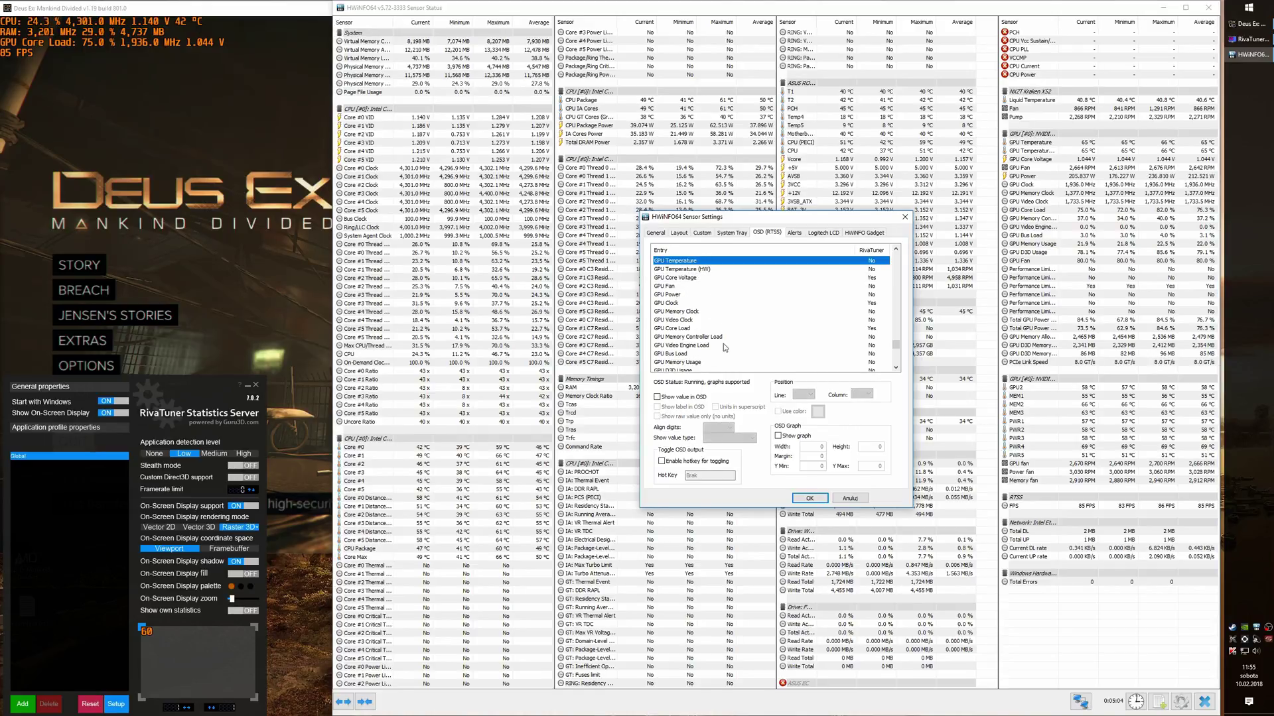
pyautogui.click(694, 398)
pyautogui.click(804, 395)
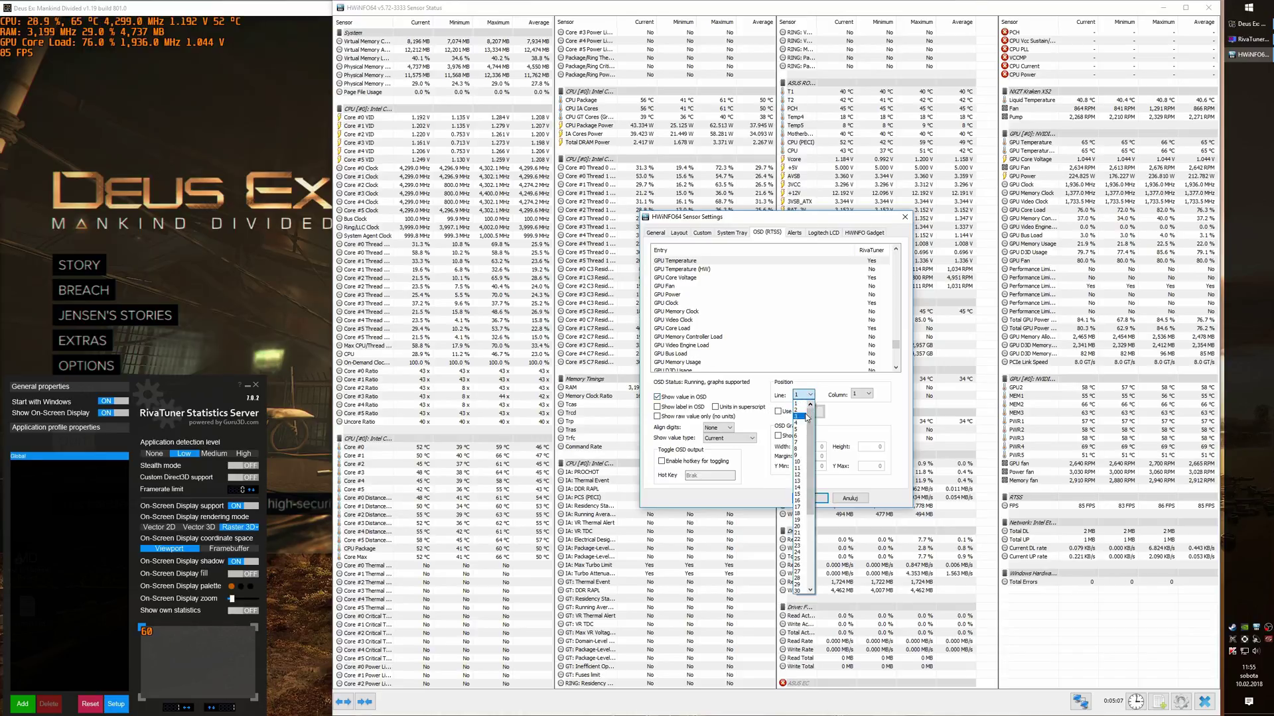
pyautogui.click(800, 418)
pyautogui.click(861, 394)
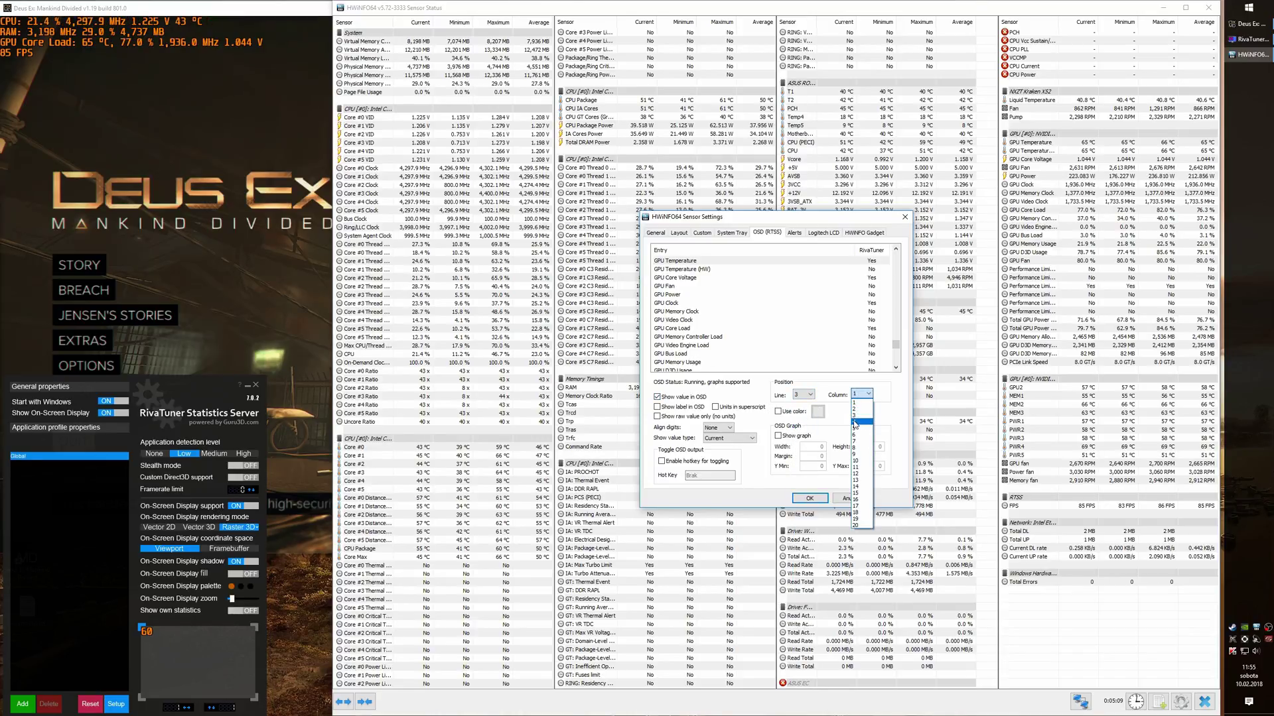
pyautogui.click(855, 422)
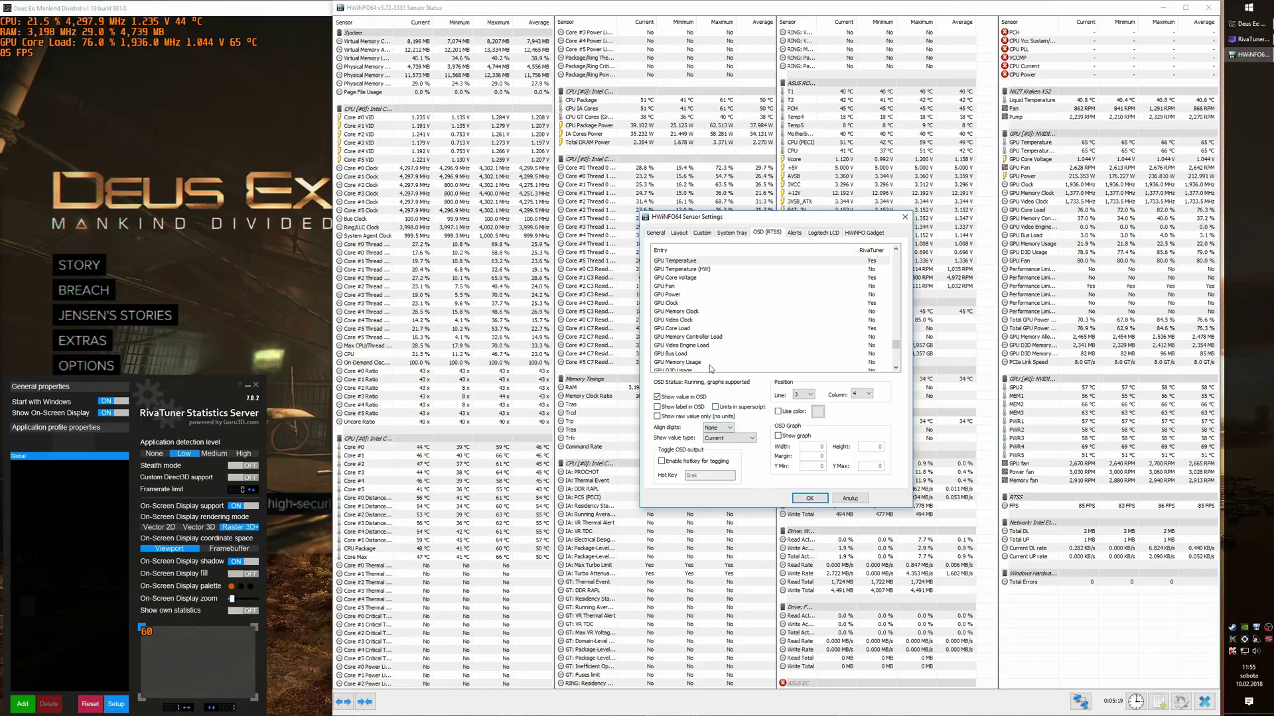
# On the Custom tab, rename the GPU Core Load label to 'GPU'.
pyautogui.click(706, 237)
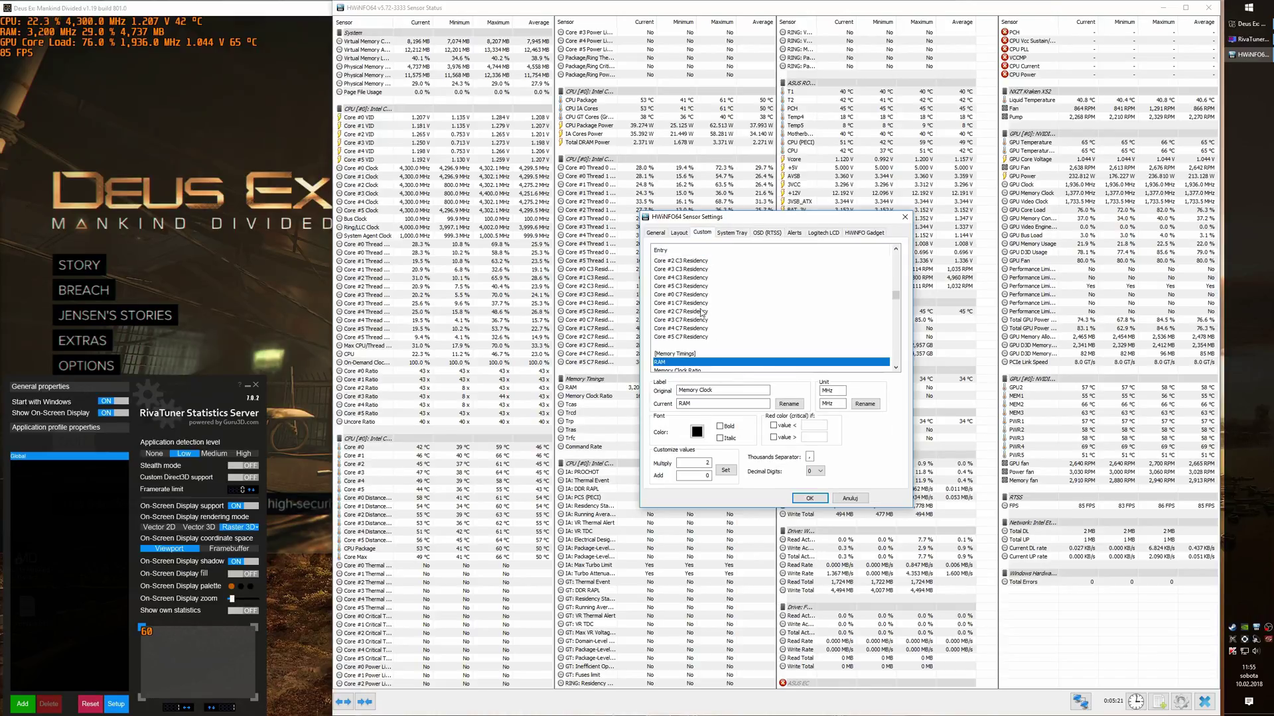
pyautogui.scroll(-10, 725, 313)
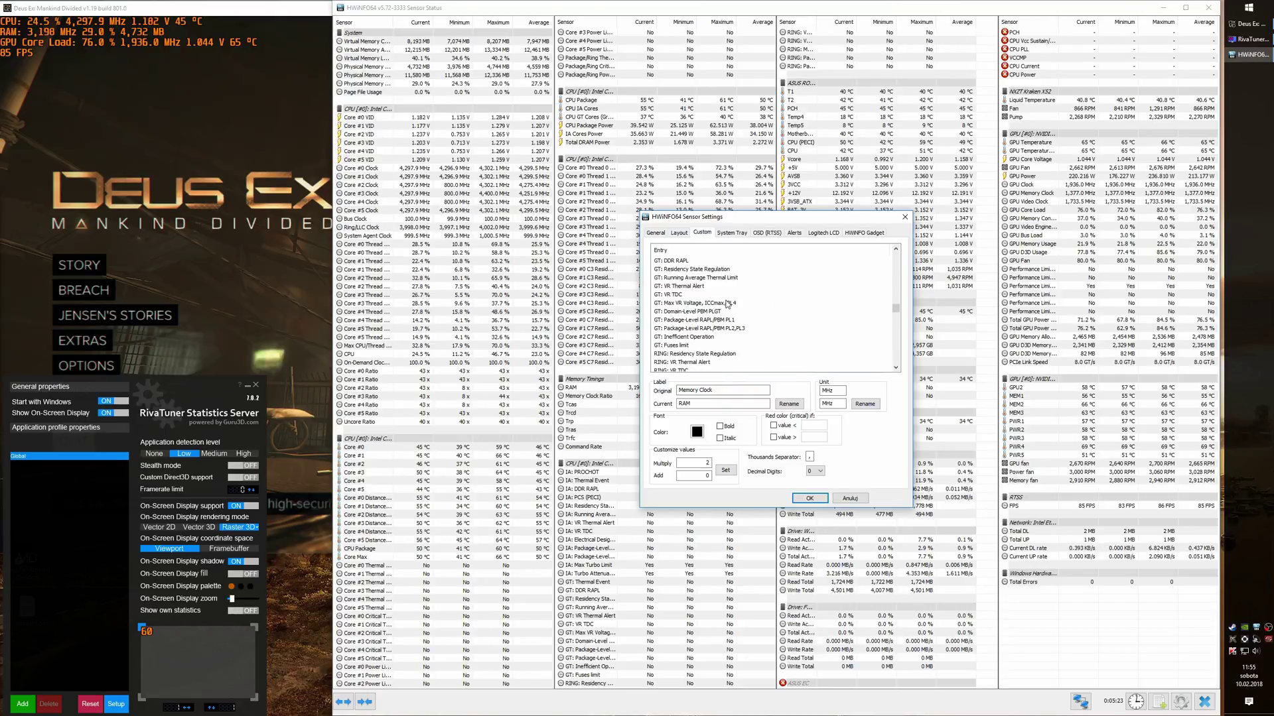
pyautogui.scroll(-8, 739, 305)
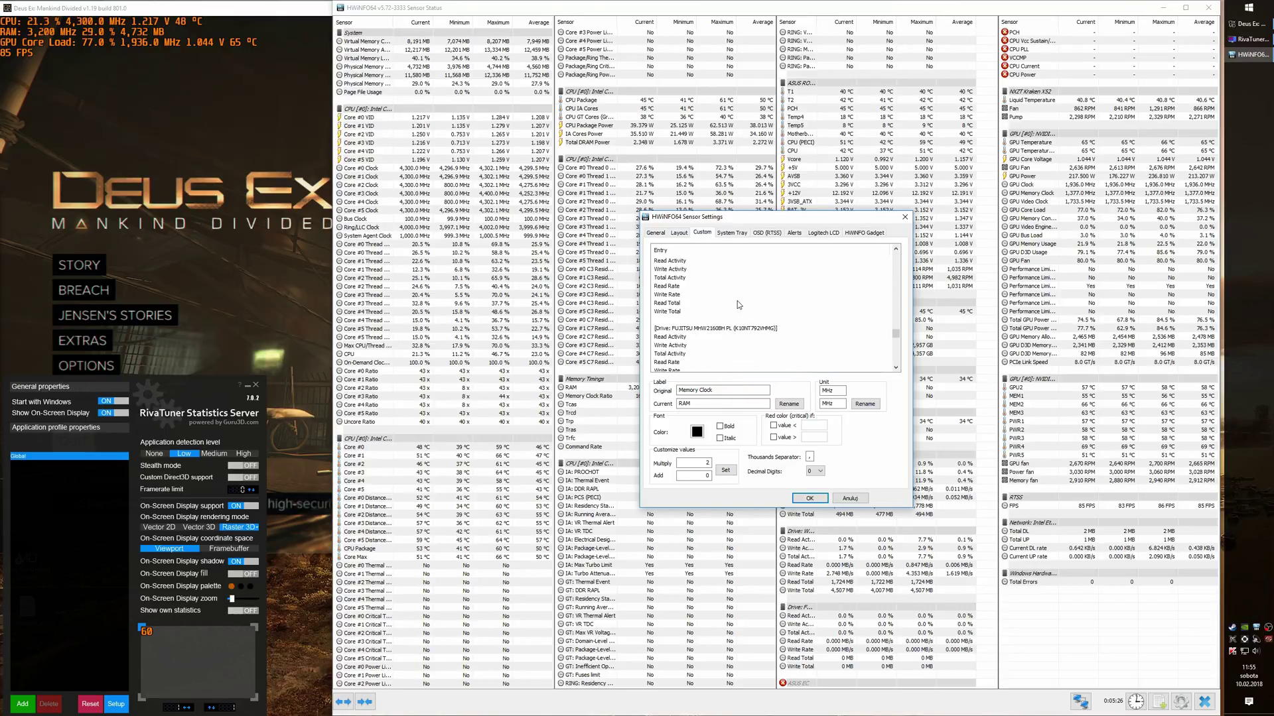
pyautogui.scroll(-3, 738, 304)
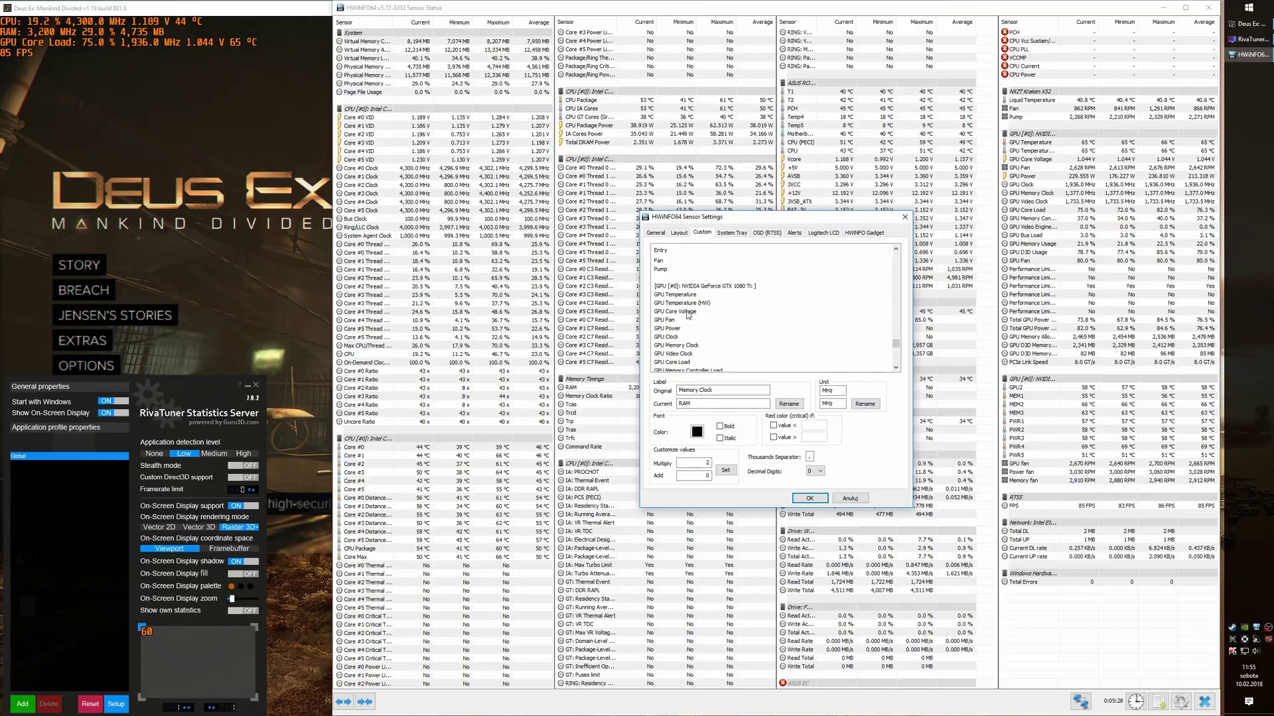
pyautogui.click(672, 337)
pyautogui.press('Tab')
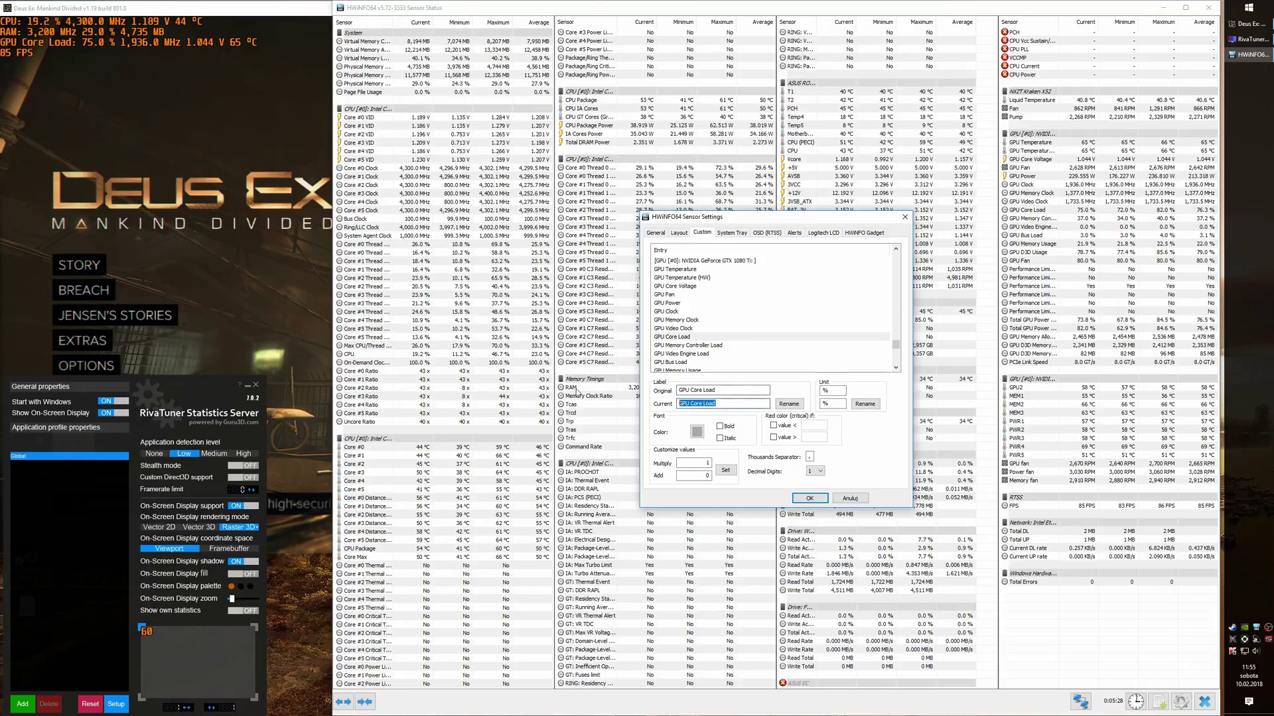
pyautogui.write('GPU')
pyautogui.click(790, 403)
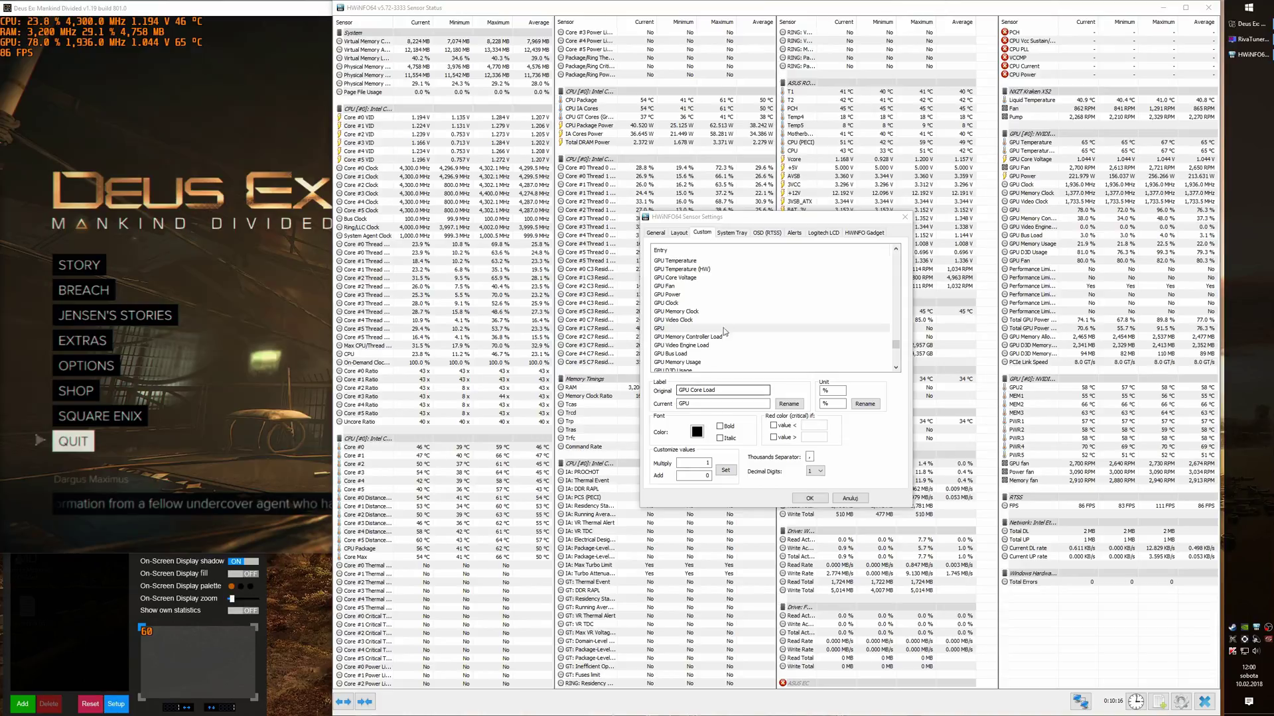
# In RivaTuner, keep Raster 3D rendering, turn off text shadow and enable background fill.
pyautogui.click(768, 233)
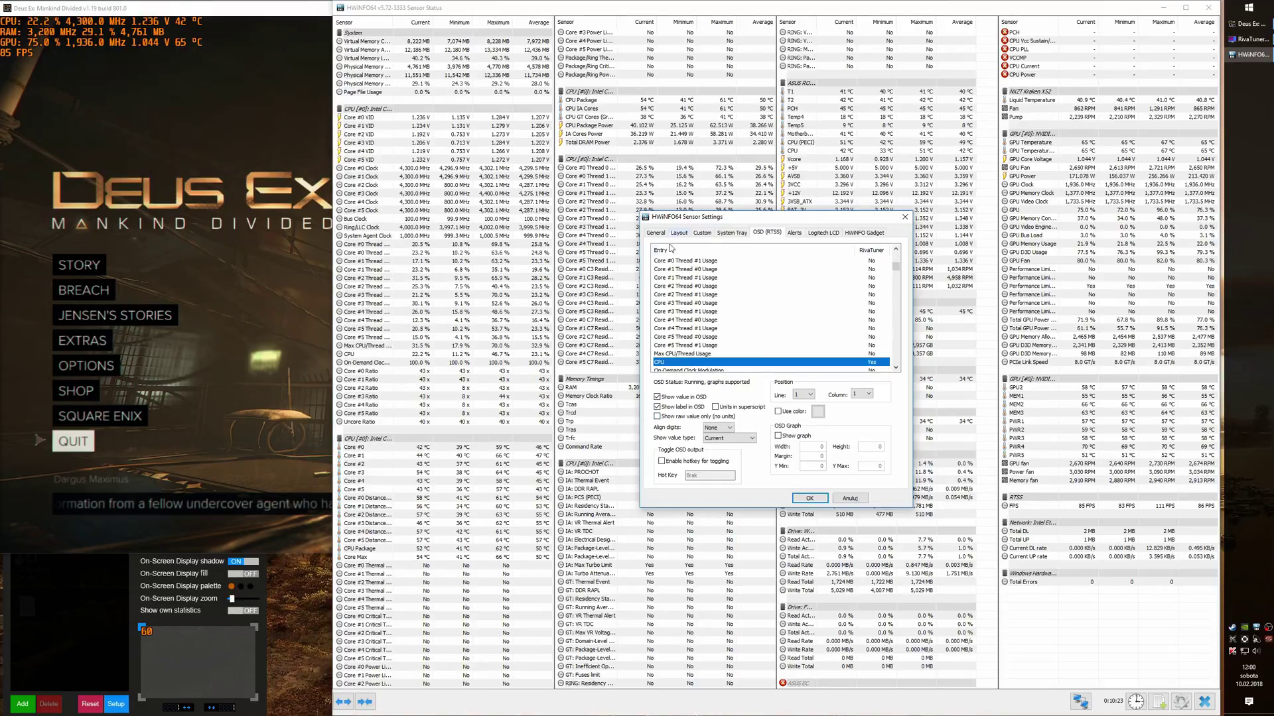
pyautogui.click(86, 626)
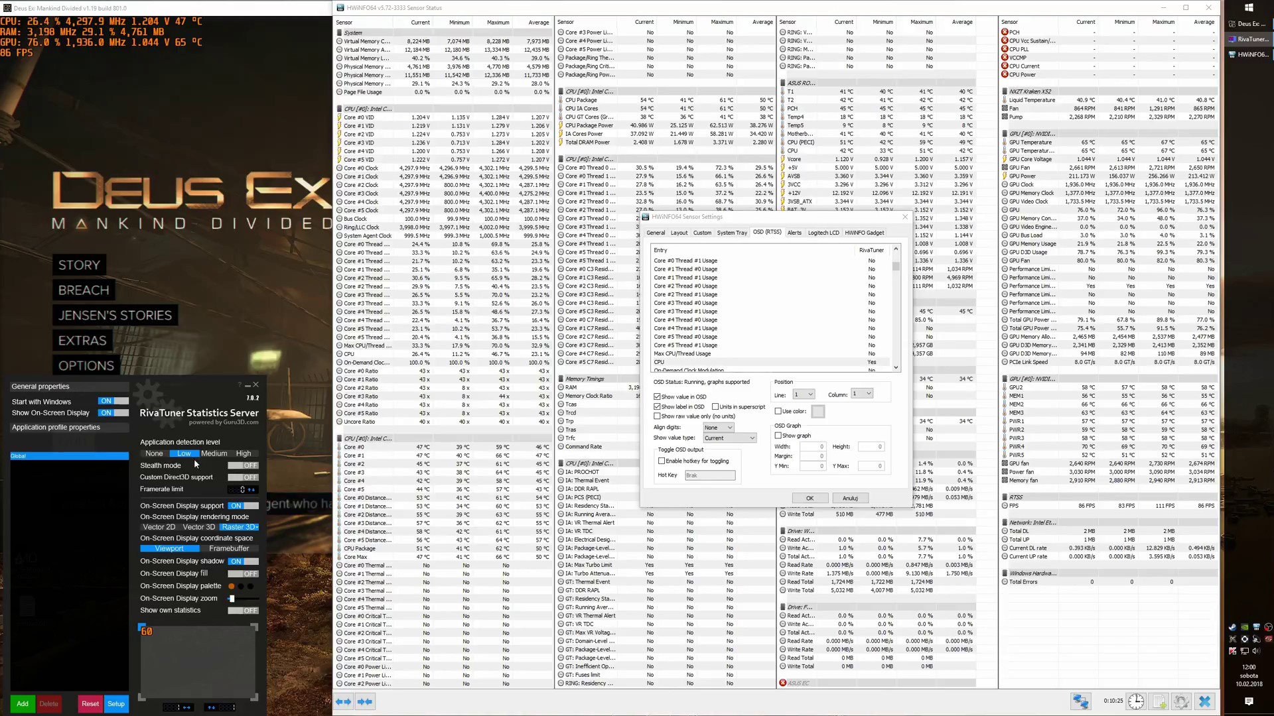
pyautogui.click(217, 528)
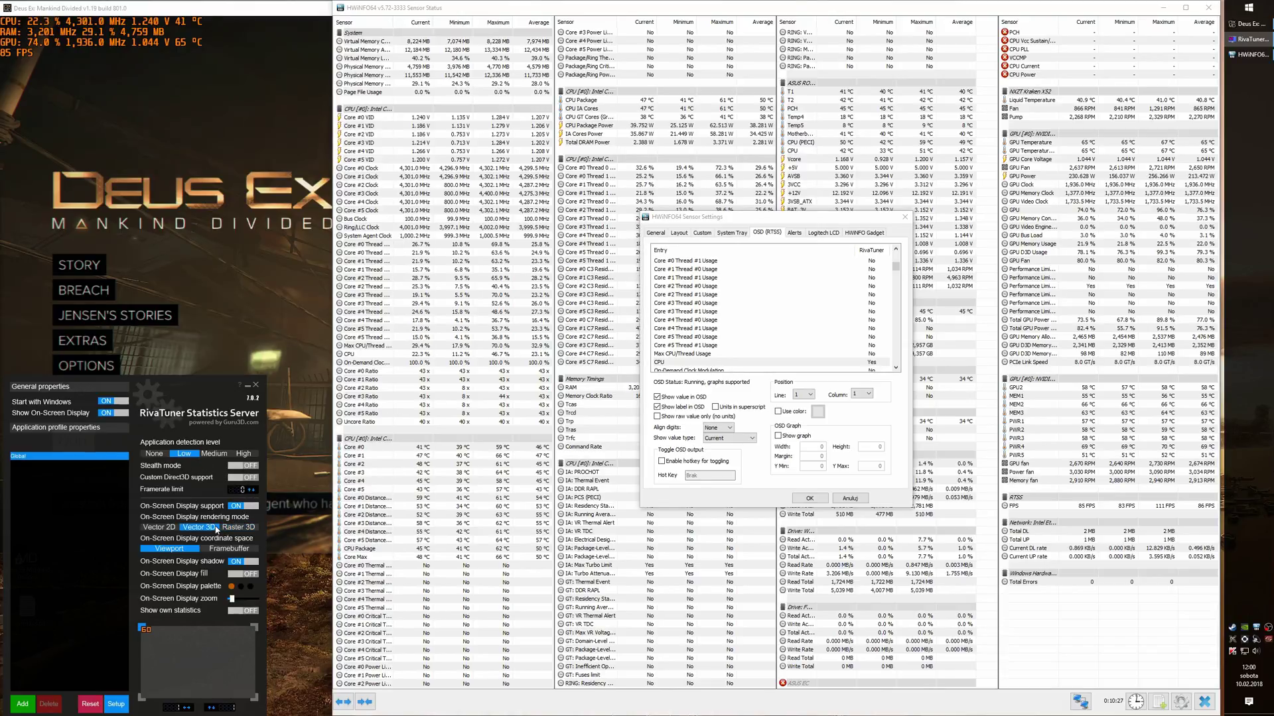
pyautogui.click(164, 529)
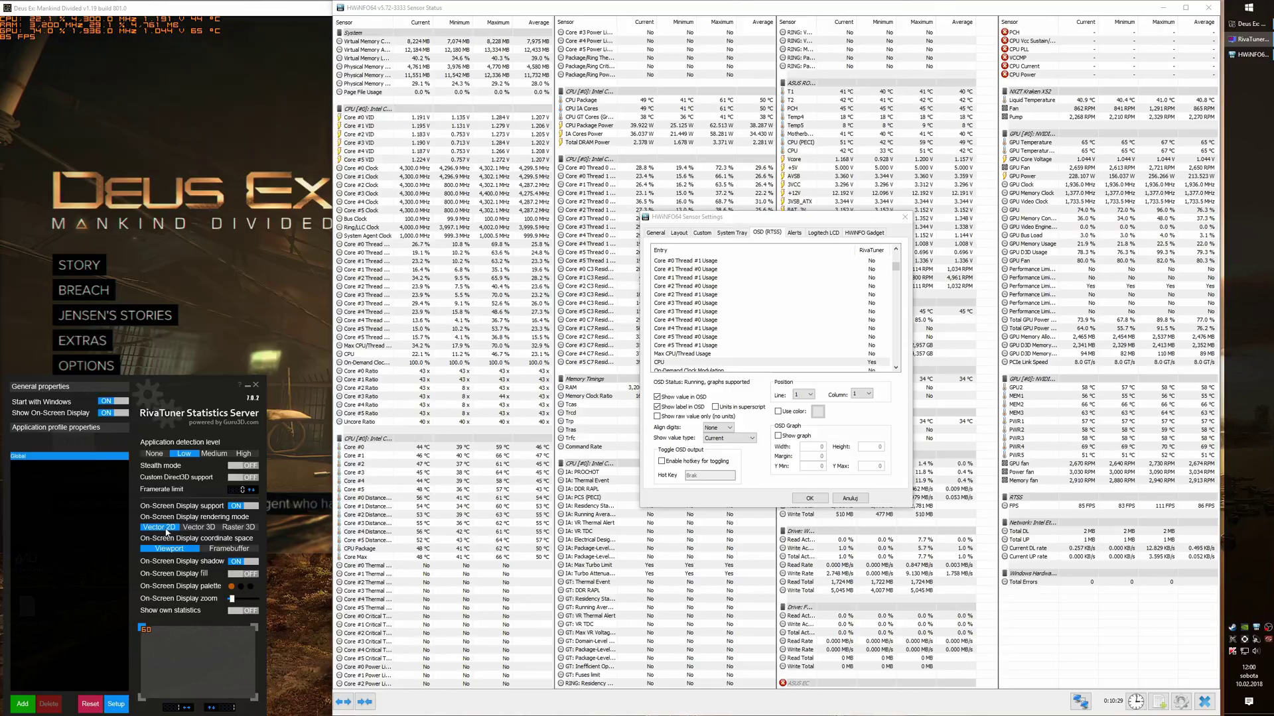
pyautogui.click(249, 529)
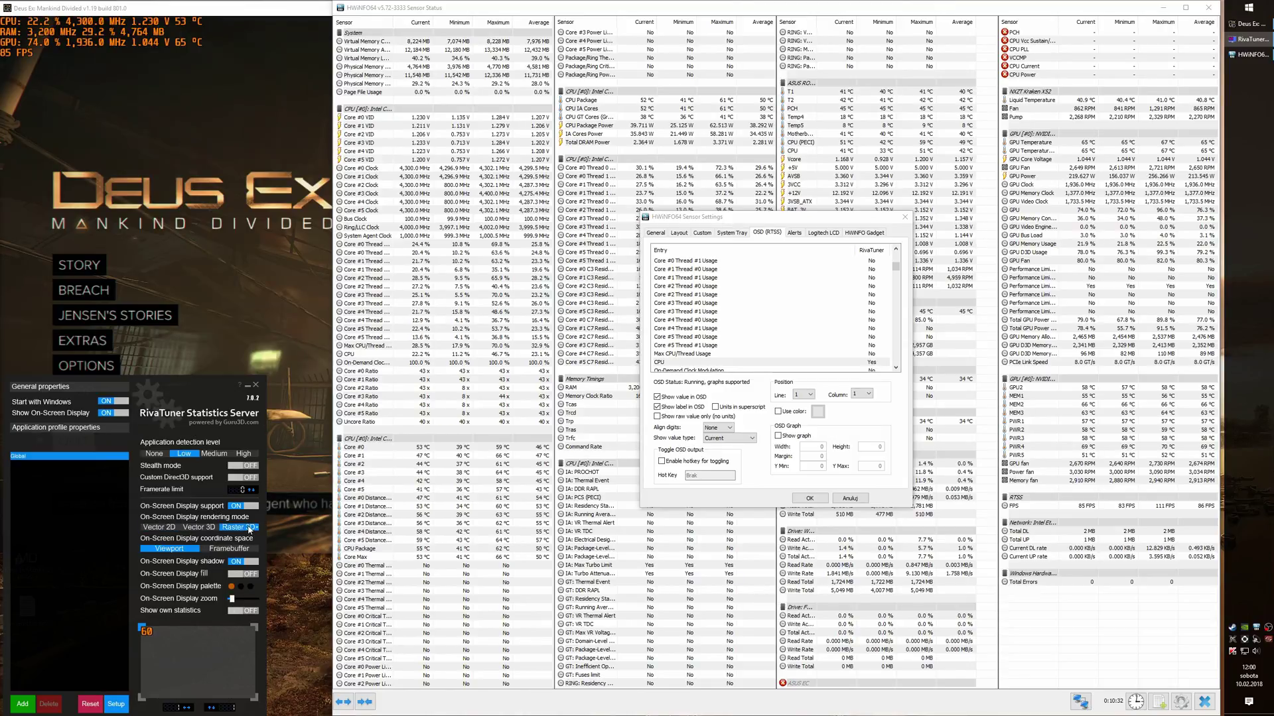
pyautogui.click(249, 564)
pyautogui.click(252, 578)
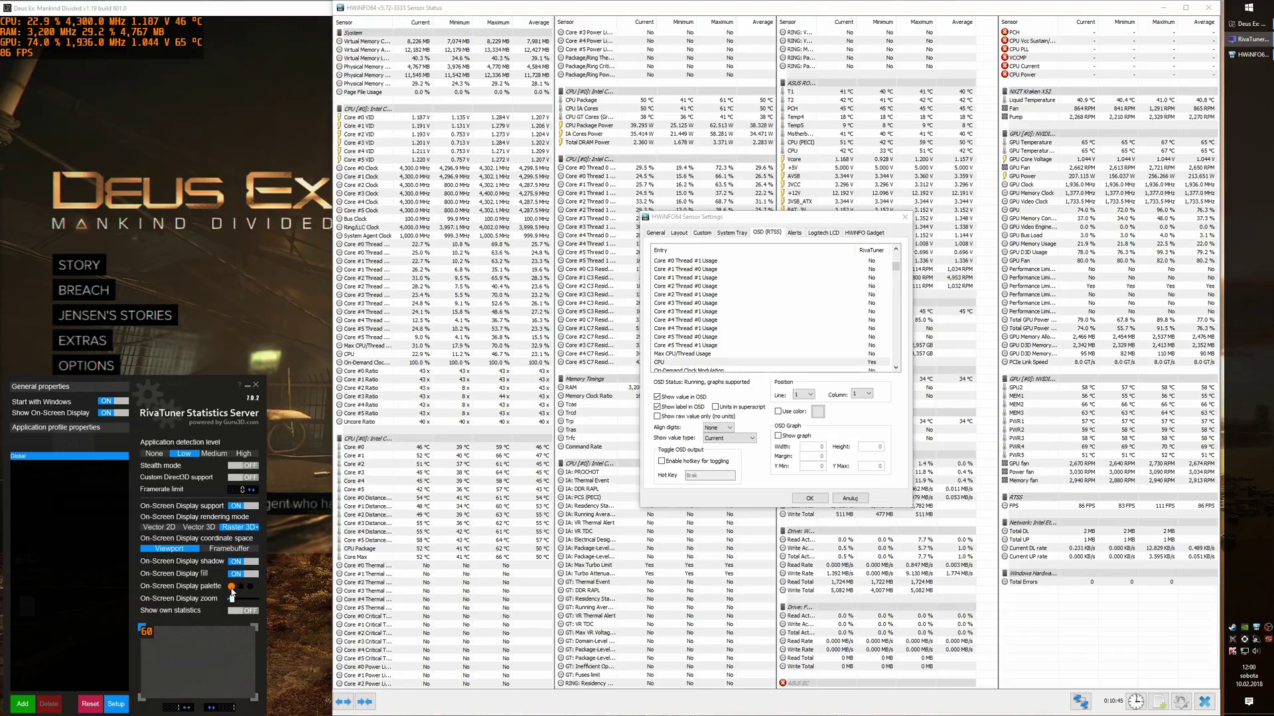
# Set an overlay palette colour to red and enlarge the On-Screen Display zoom.
pyautogui.click(241, 587)
pyautogui.moveTo(93, 524)
pyautogui.mouseDown()
pyautogui.moveTo(76, 551)
pyautogui.moveTo(78, 530)
pyautogui.mouseUp()
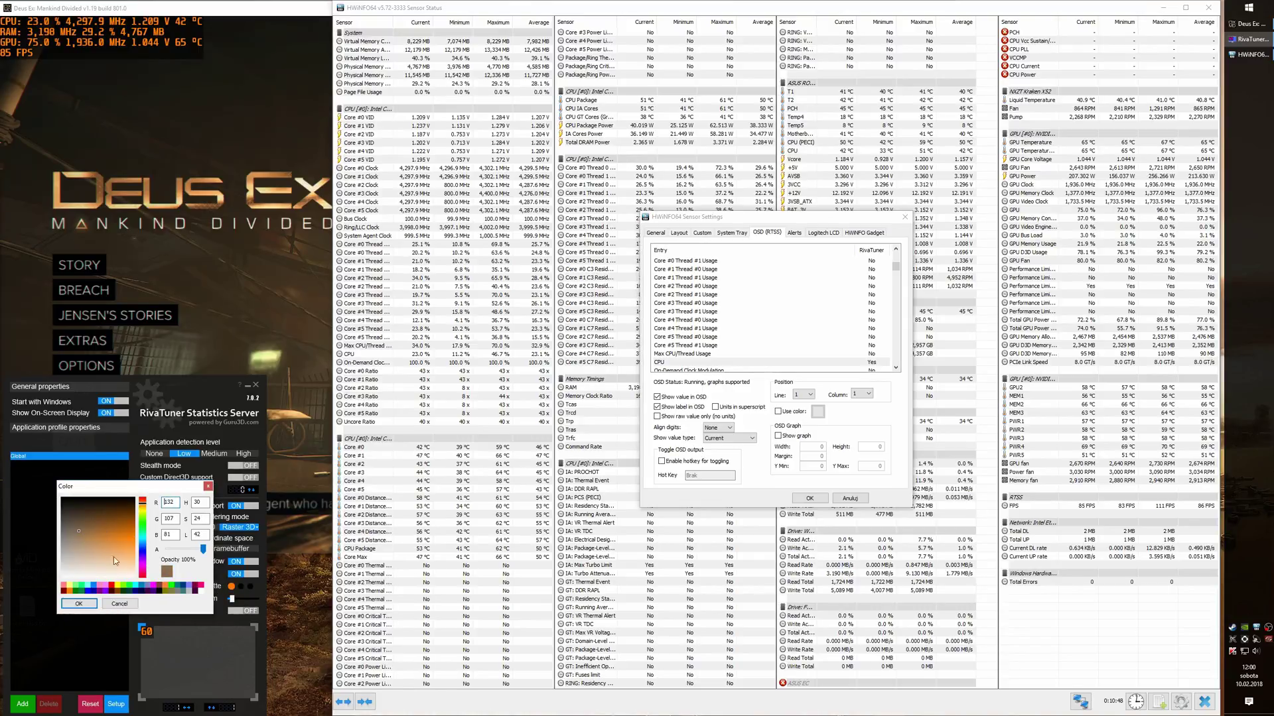
pyautogui.click(113, 588)
pyautogui.click(79, 604)
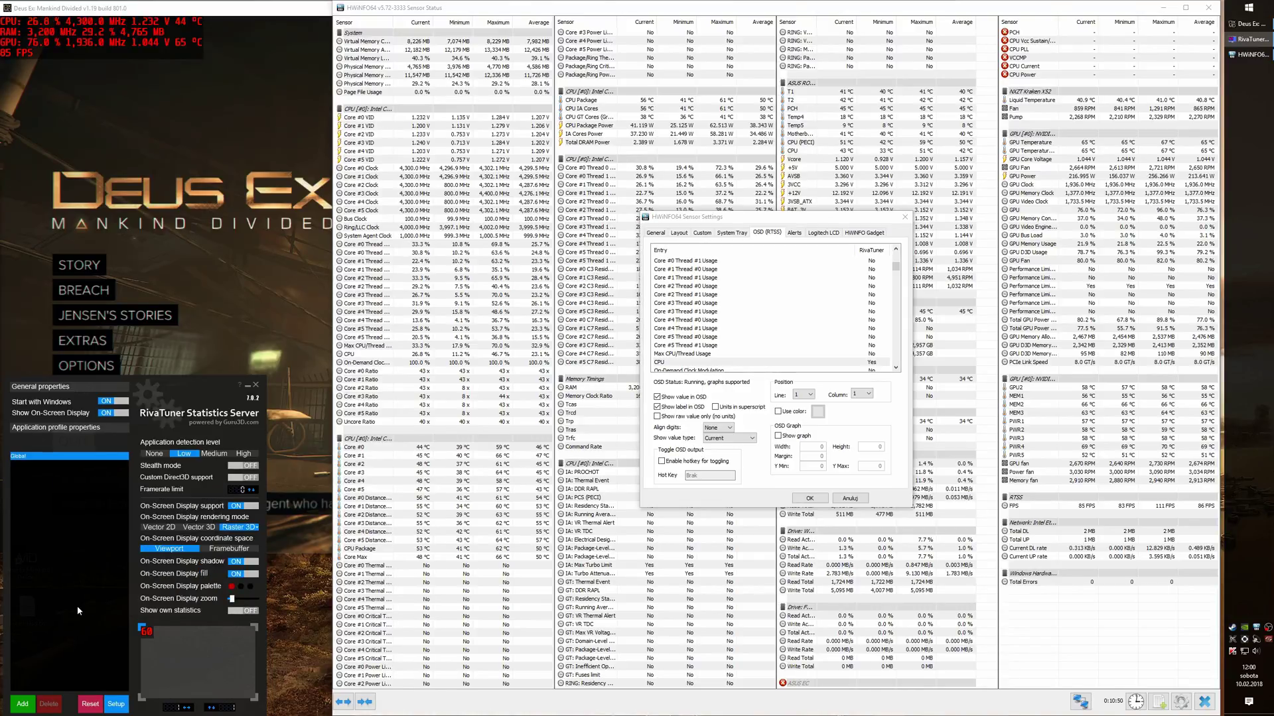
pyautogui.click(242, 587)
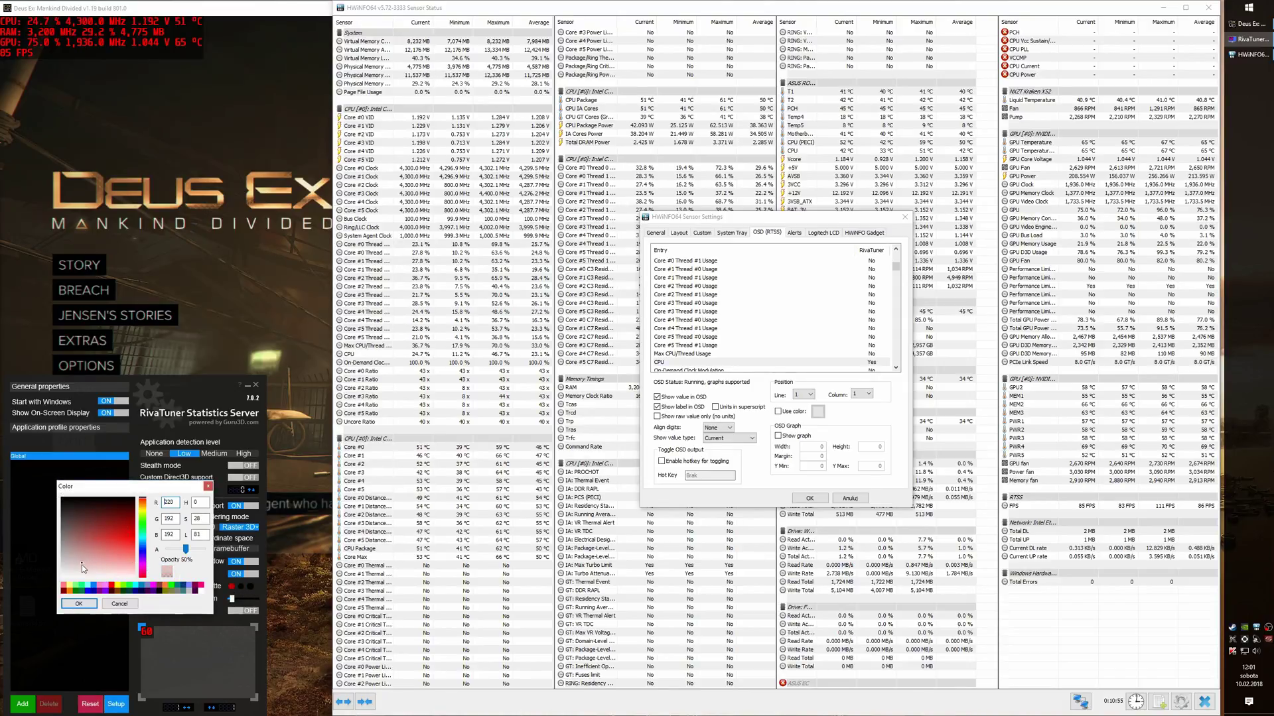
pyautogui.click(83, 604)
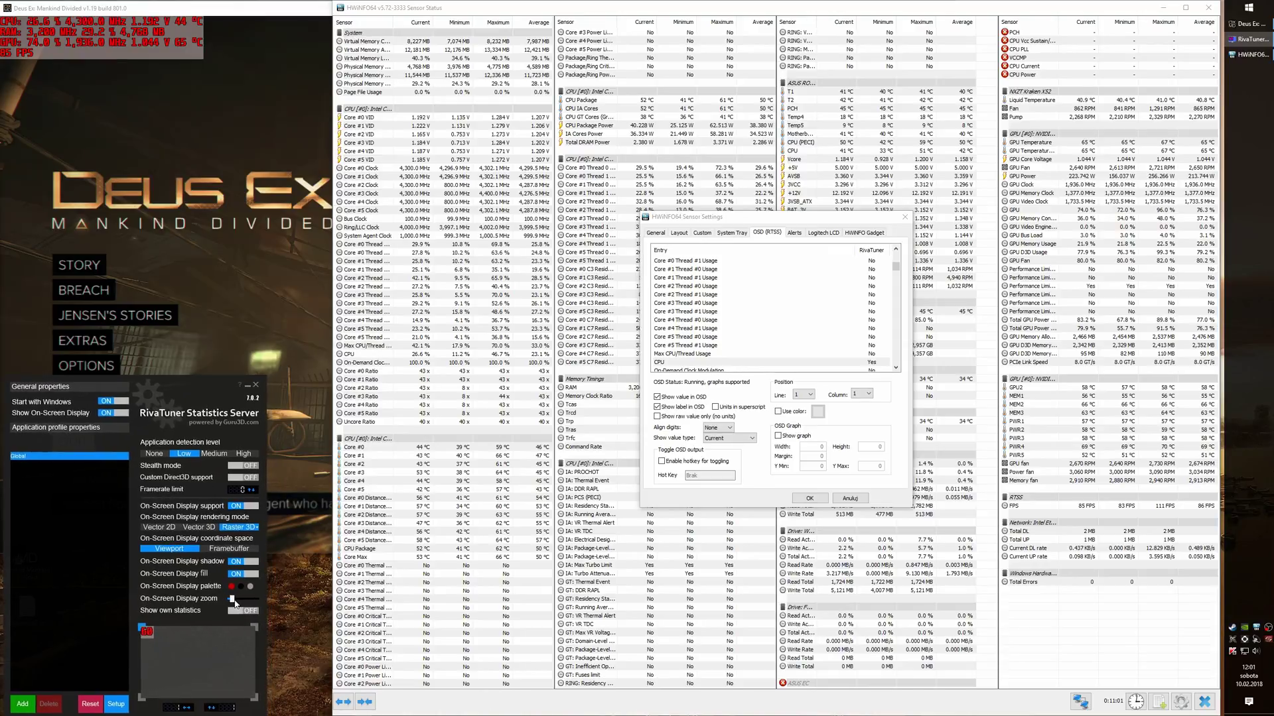
pyautogui.moveTo(233, 600); pyautogui.dragTo(228, 603)
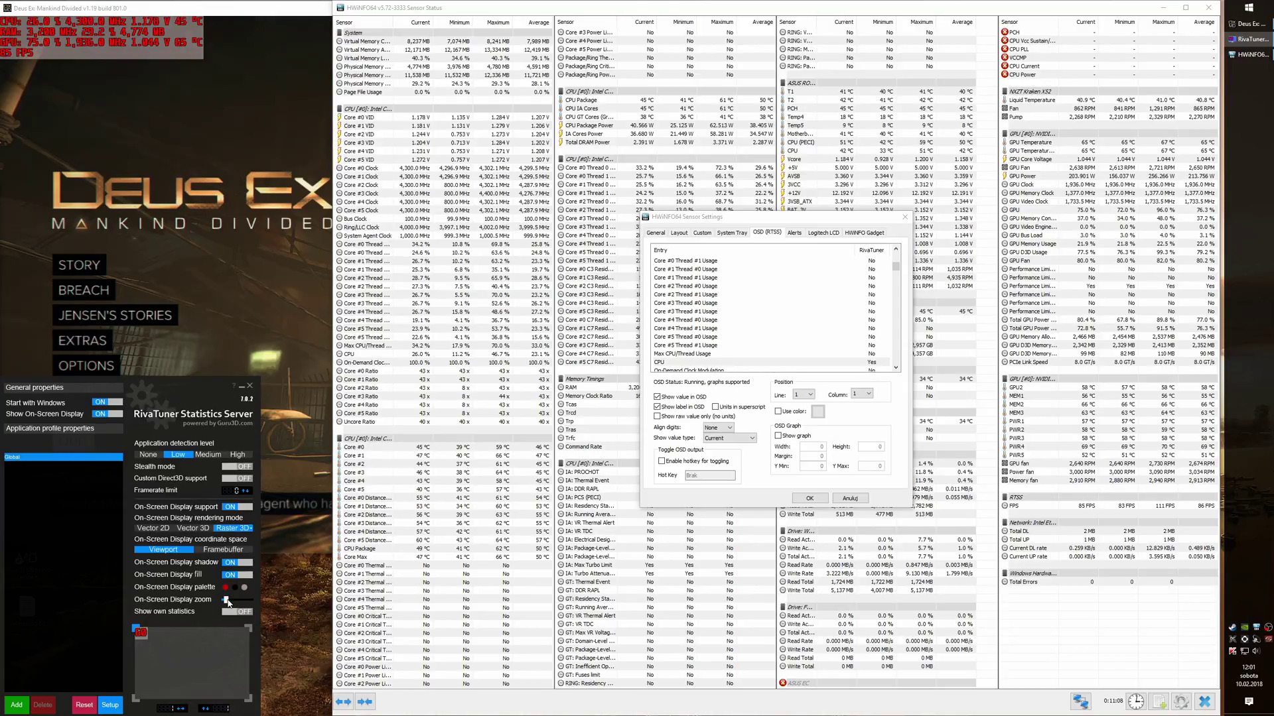
# Enable a custom colour for the CPU overlay entry and set it to green.
pyautogui.click(778, 228)
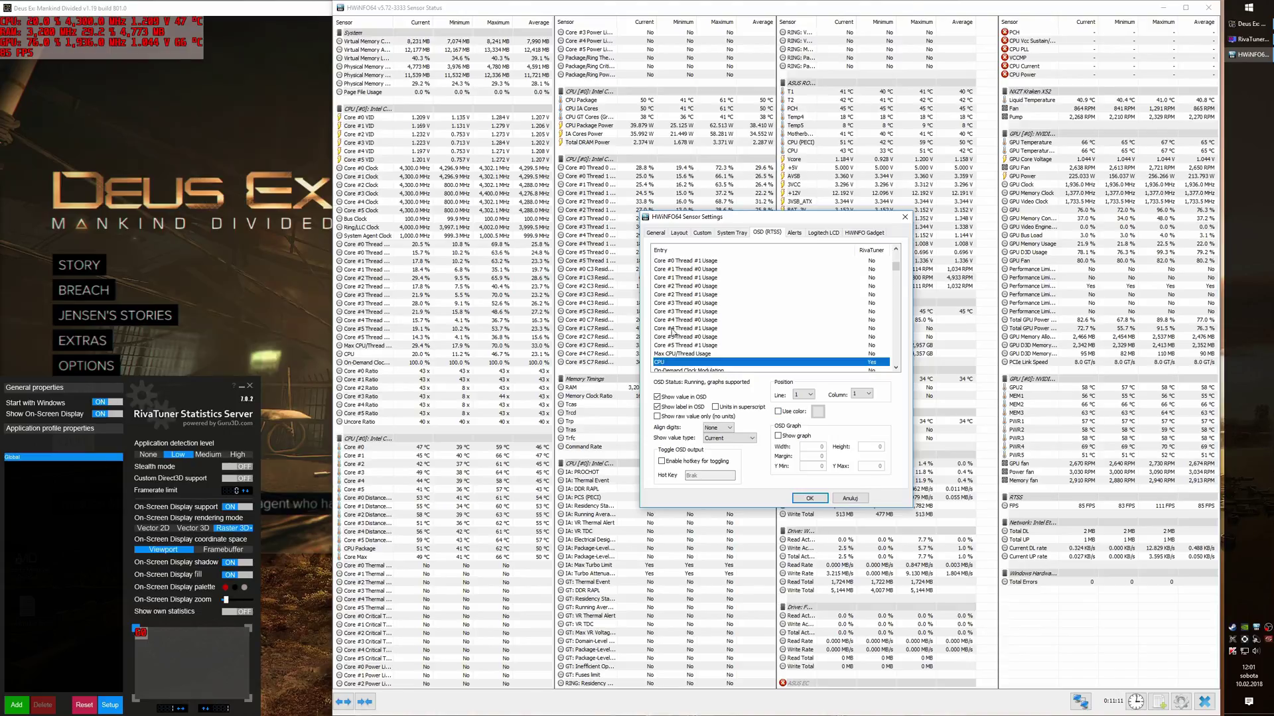
pyautogui.click(799, 413)
pyautogui.click(818, 412)
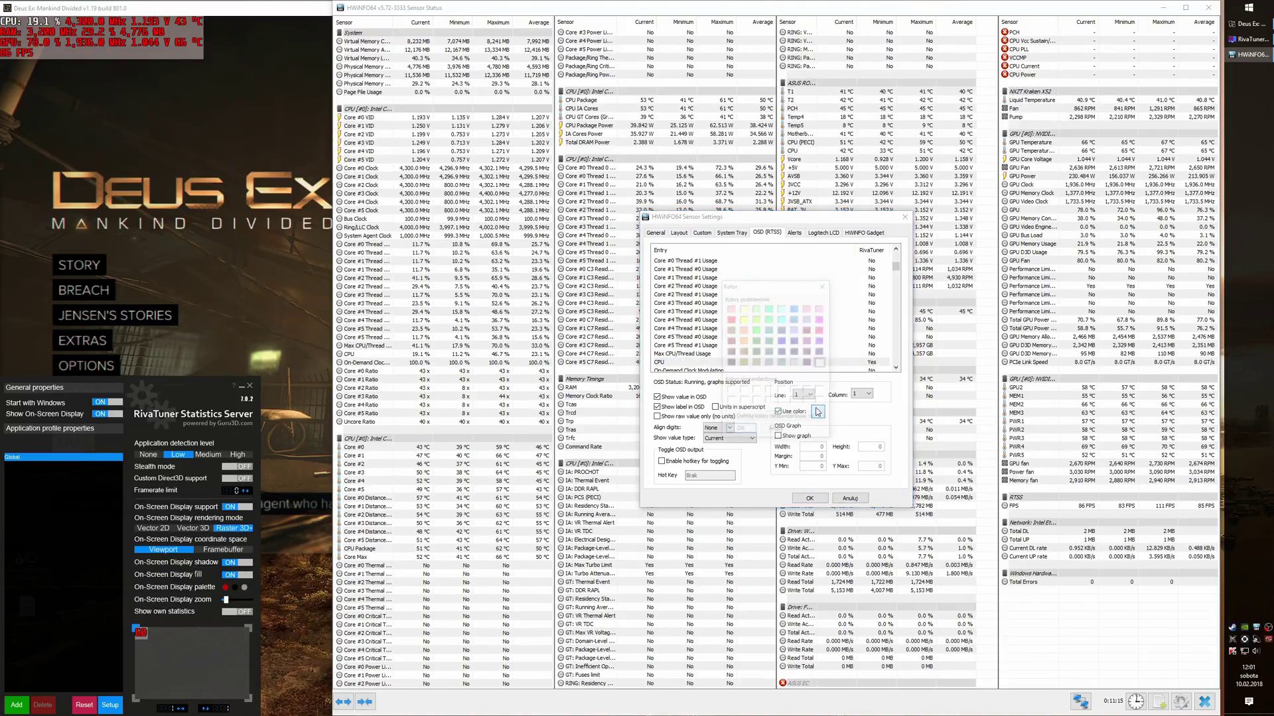
pyautogui.click(755, 330)
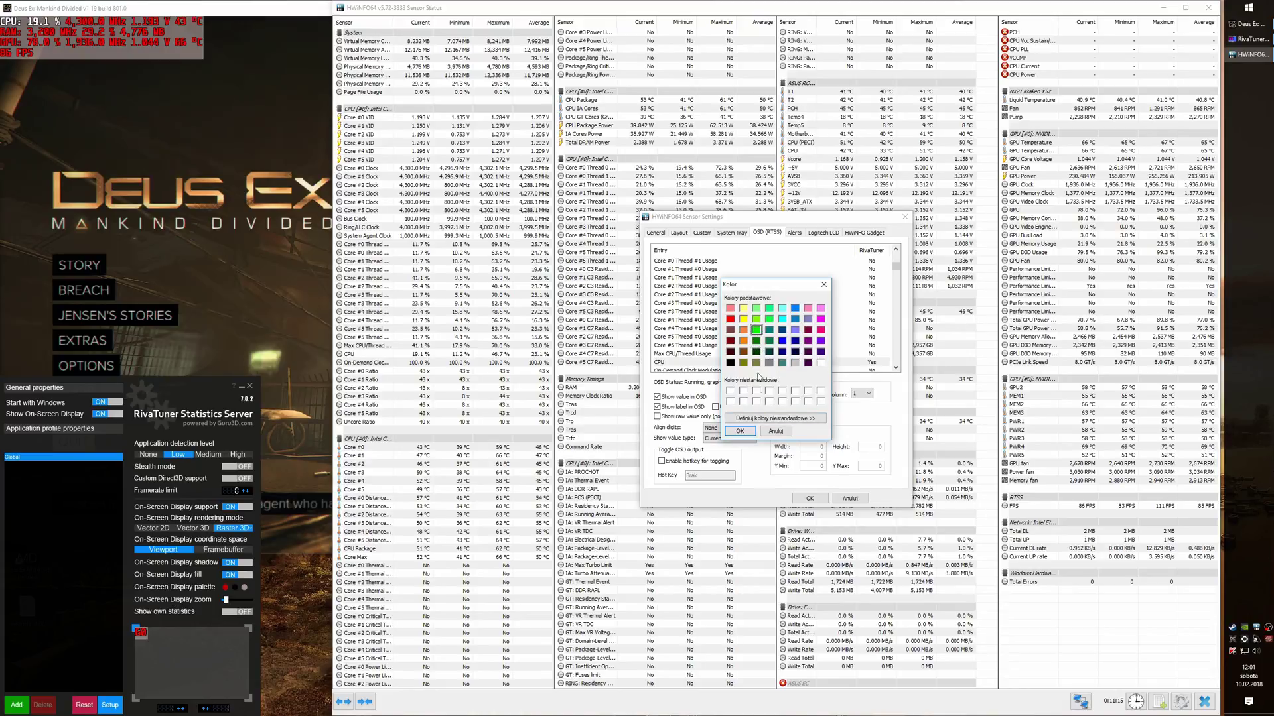
pyautogui.click(753, 431)
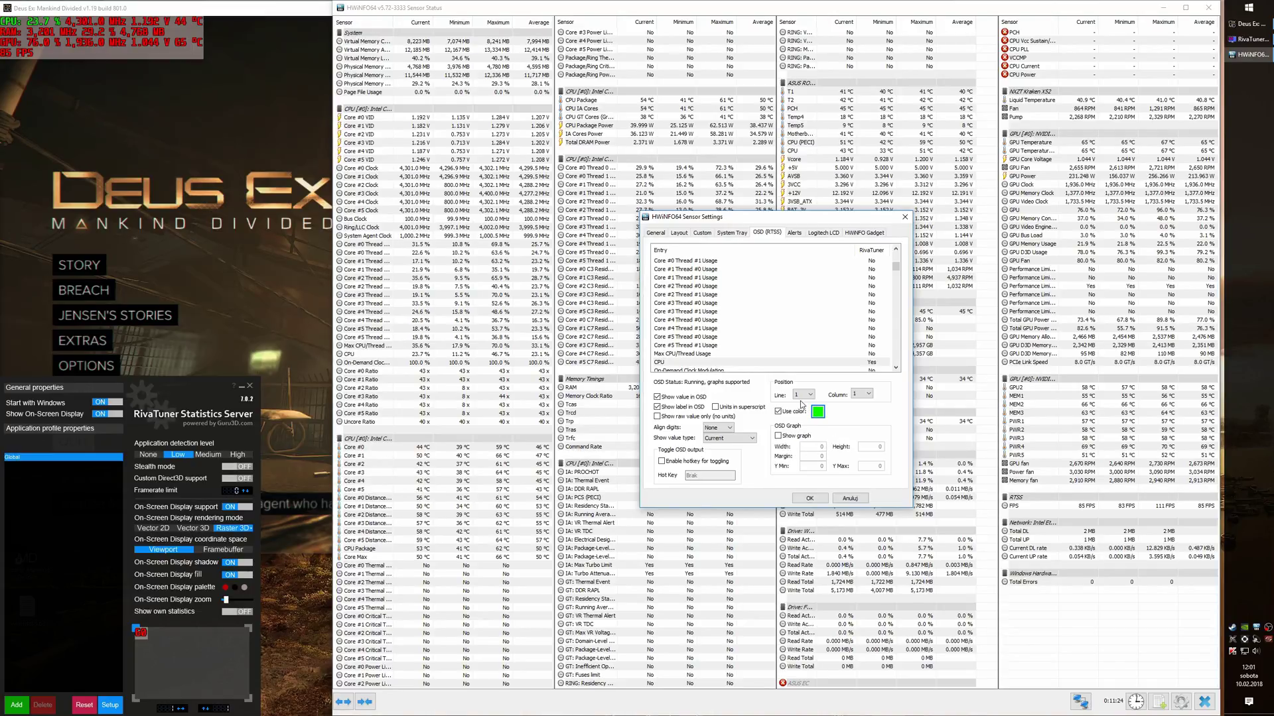
# Colour the Core #0 VID overlay value cyan.
pyautogui.scroll(10, 792, 325)
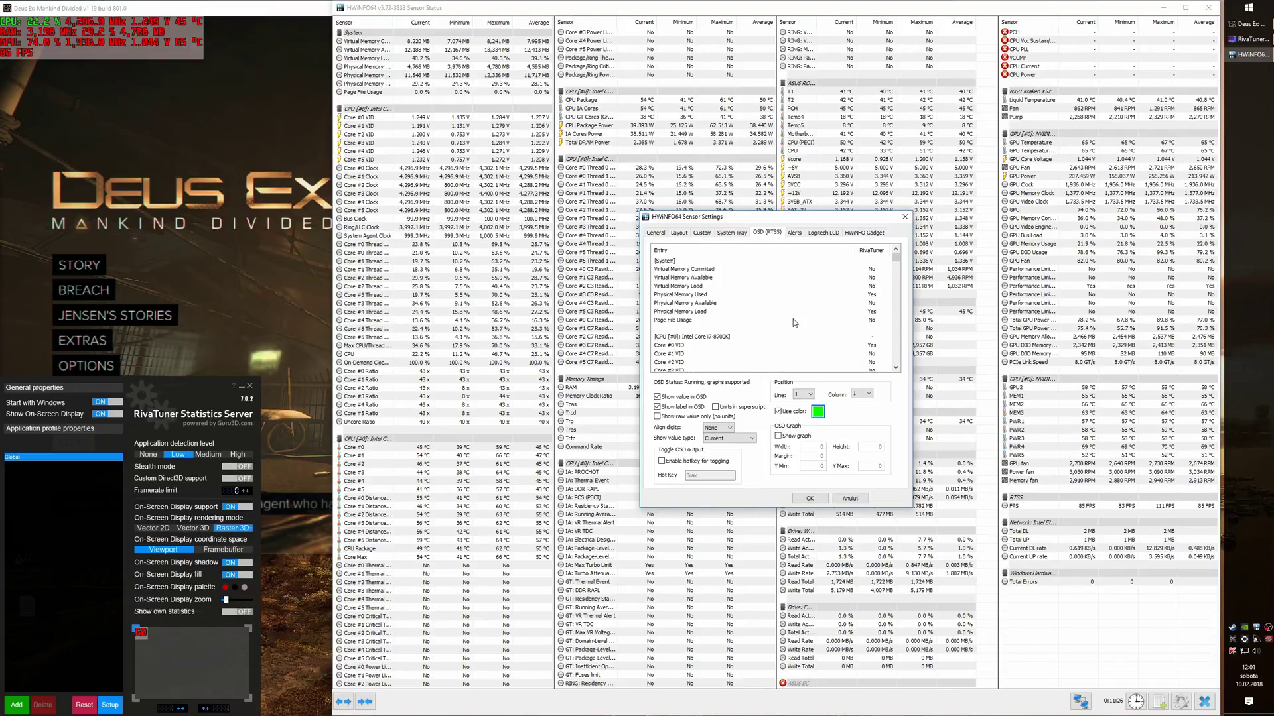
pyautogui.click(693, 346)
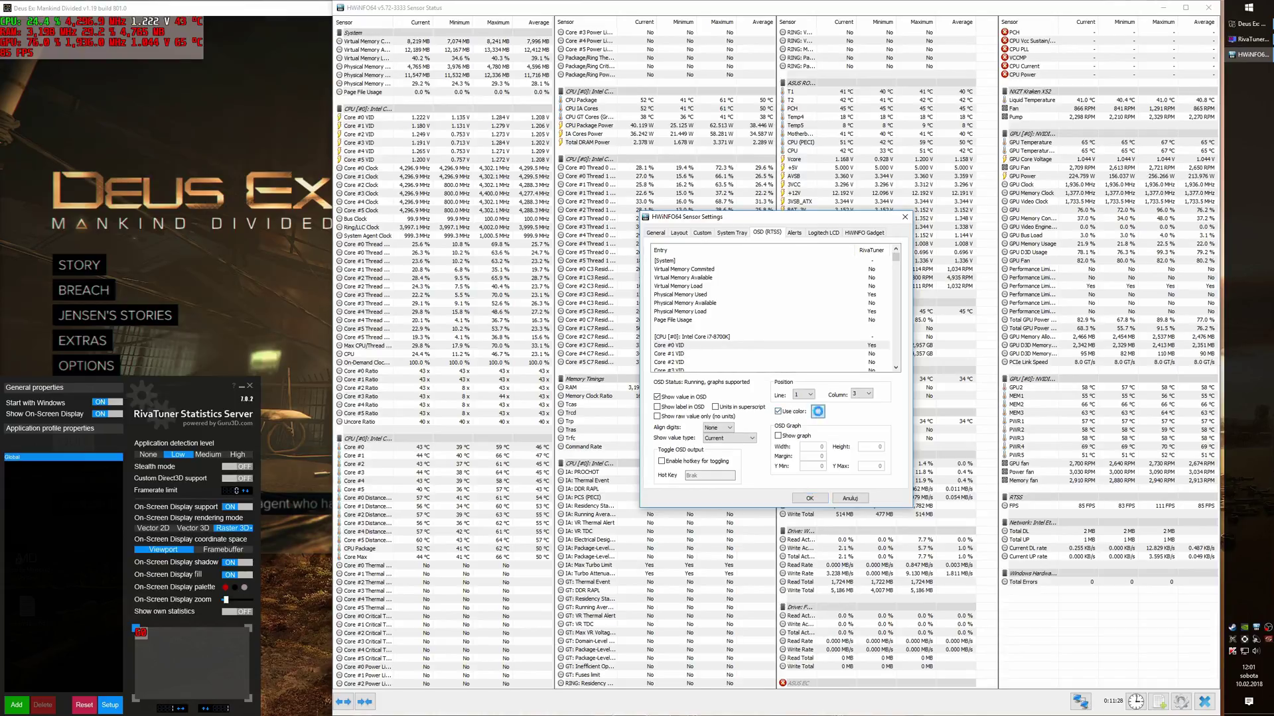
pyautogui.click(817, 412)
pyautogui.click(781, 318)
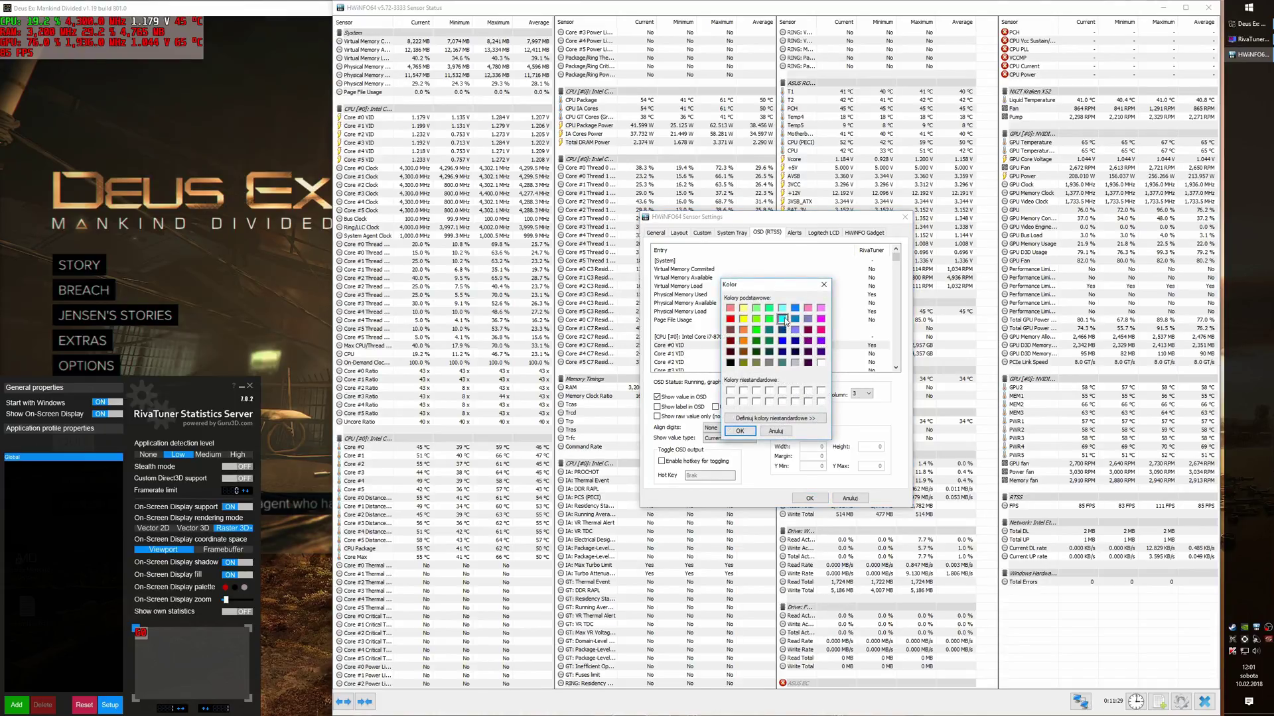
pyautogui.click(754, 432)
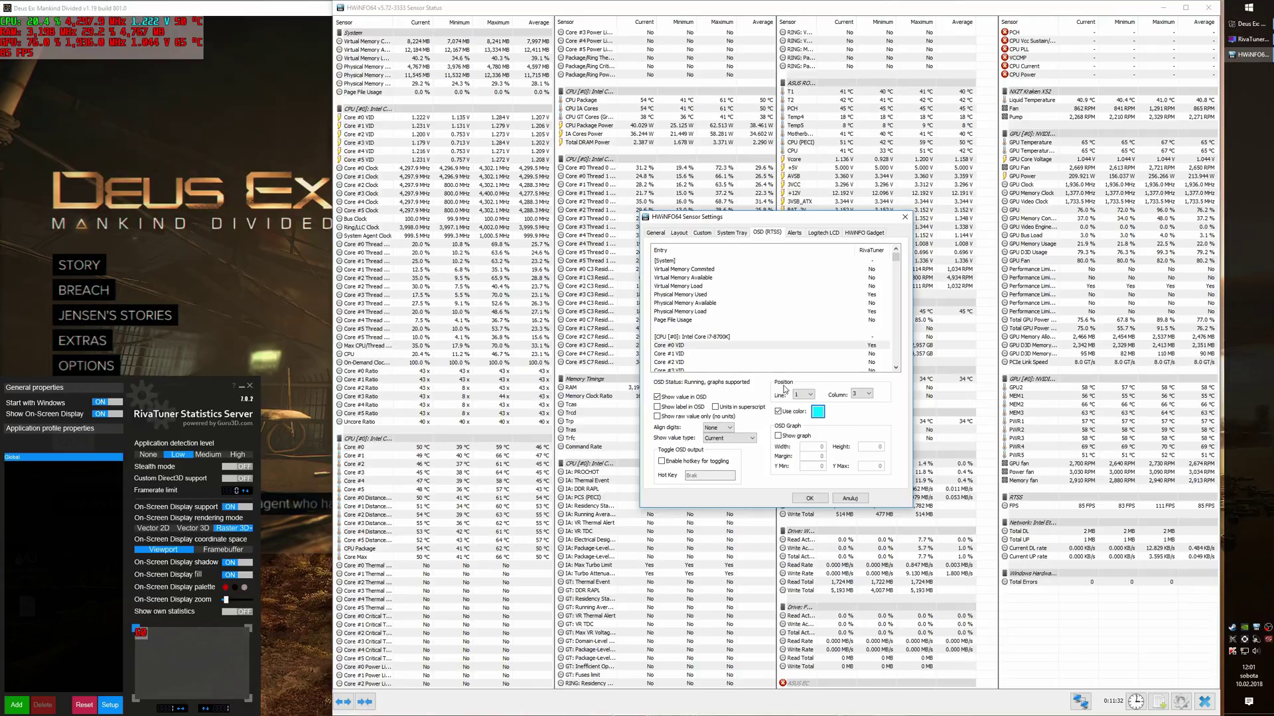
# Select the GPU overlay entry and choose orange in its colour picker.
pyautogui.scroll(-20, 778, 288)
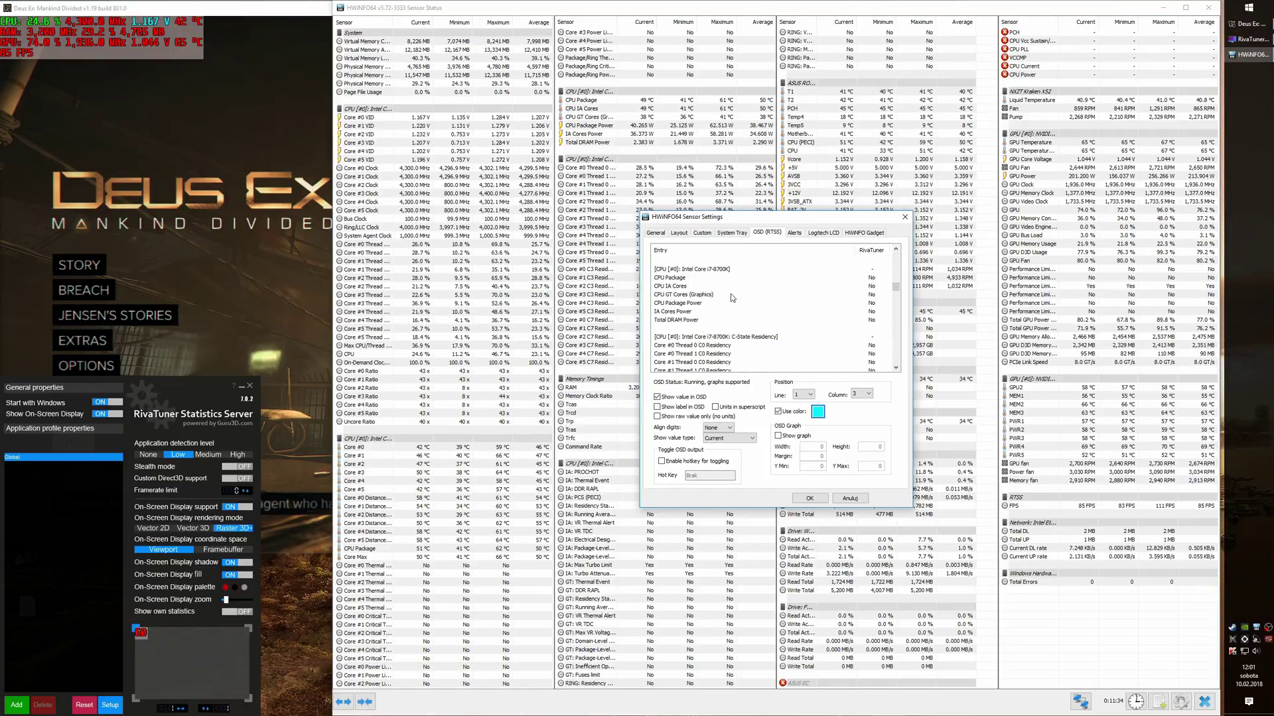
pyautogui.scroll(-15, 732, 299)
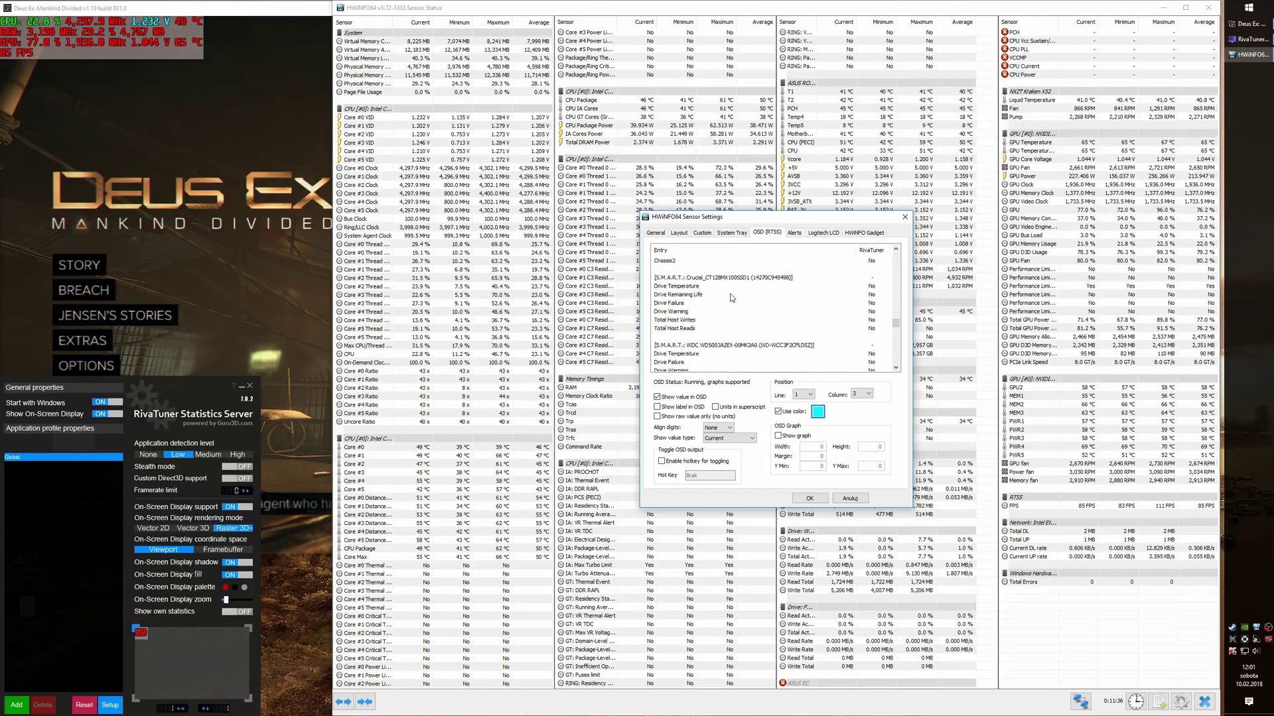
pyautogui.scroll(-15, 733, 299)
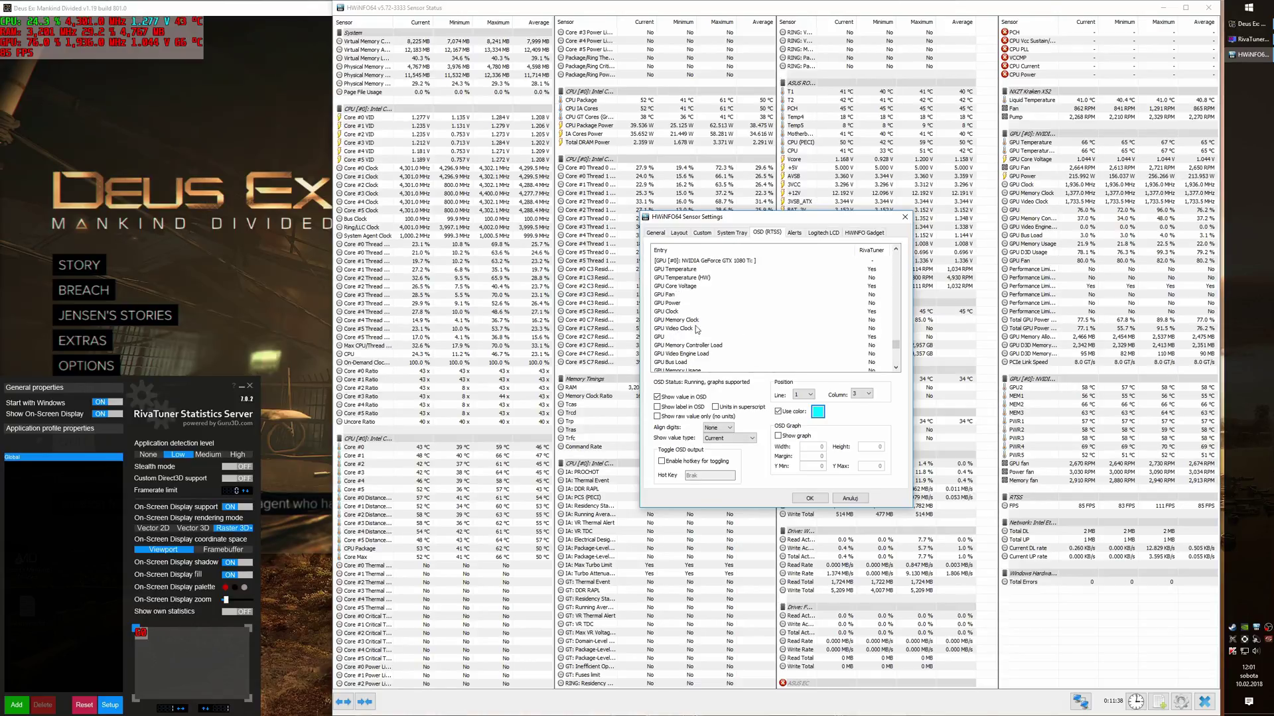
pyautogui.click(697, 337)
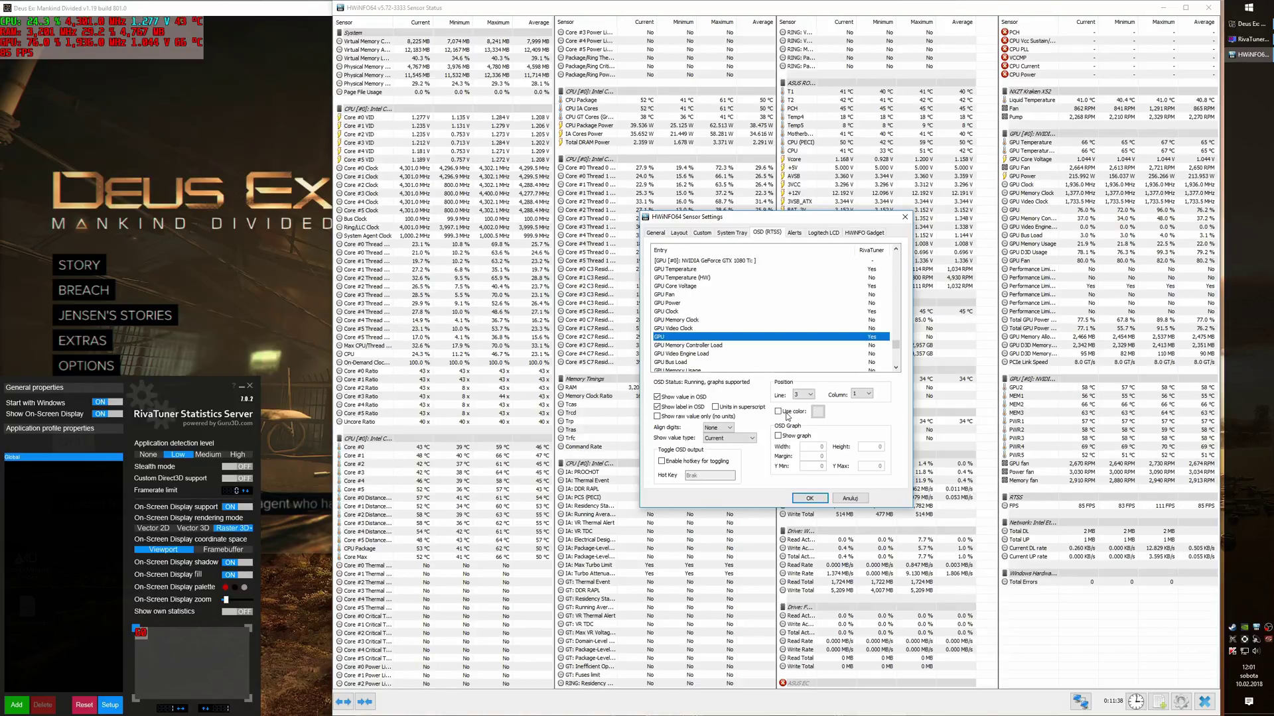
pyautogui.click(817, 412)
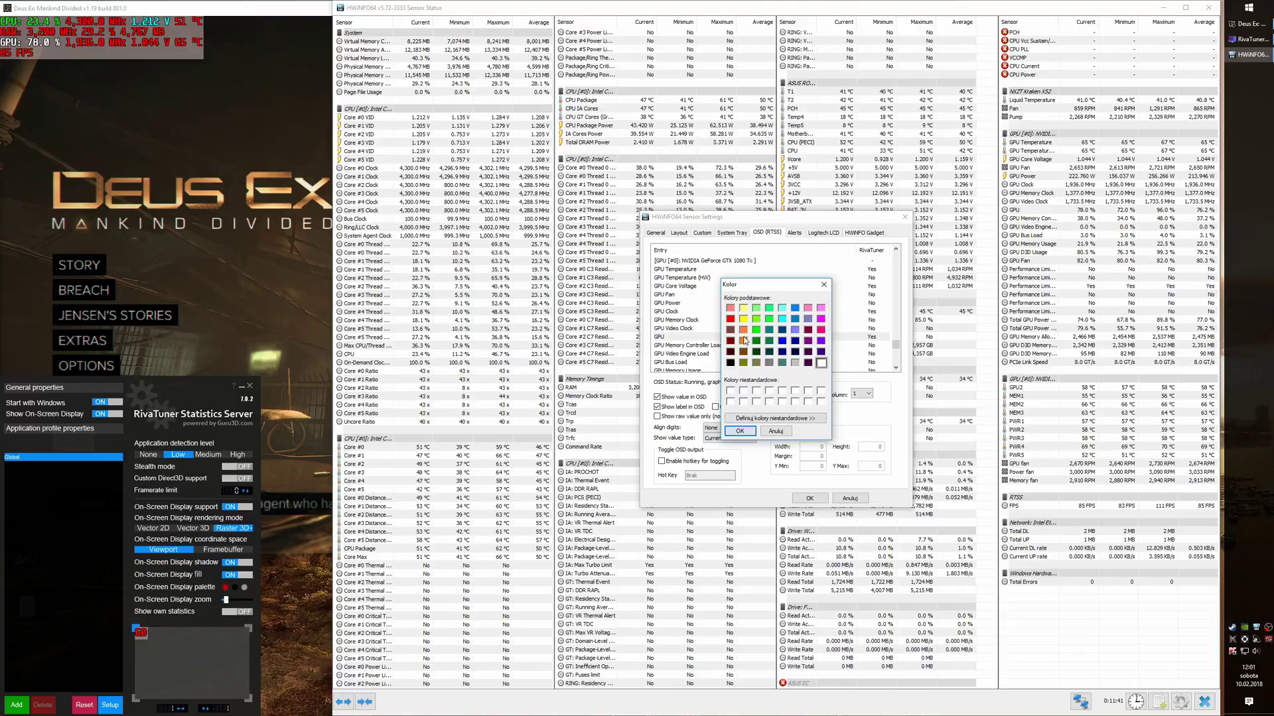
pyautogui.click(743, 341)
# Confirm orange as the GPU overlay line's colour.
pyautogui.click(740, 431)
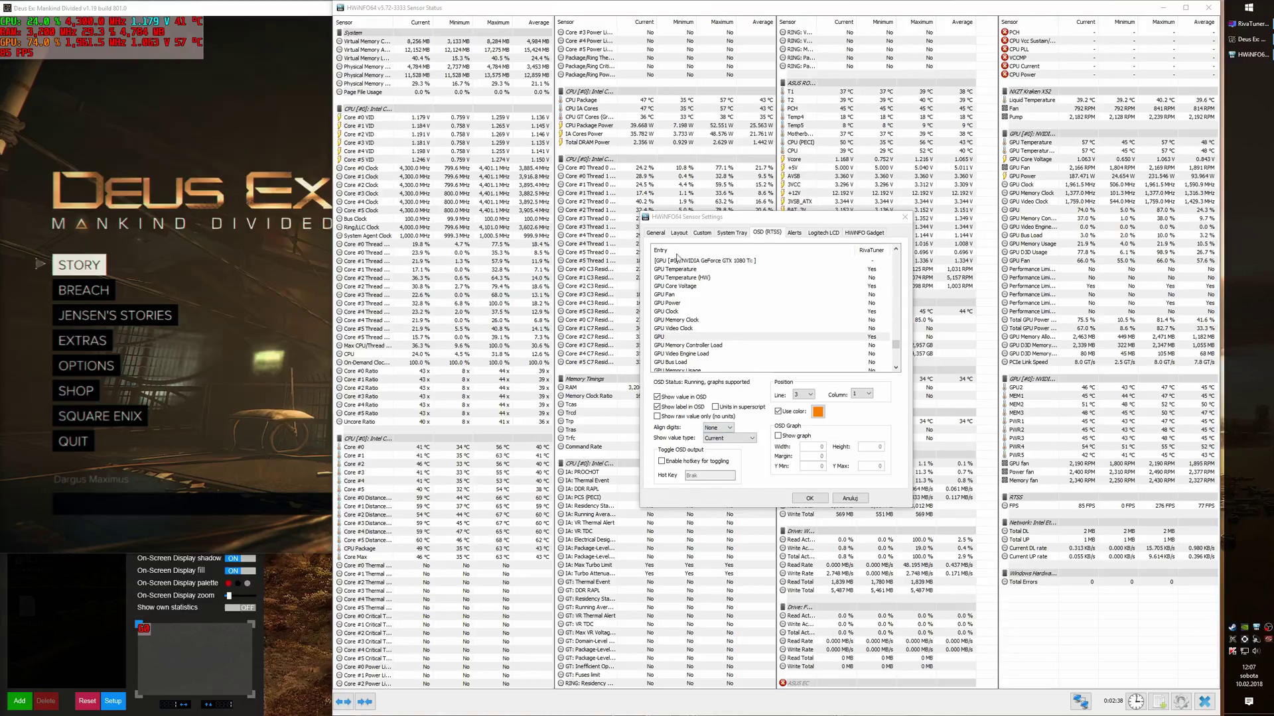
# Close Sensor Settings and back up user settings to HWiNFO64_settings2.reg.
pyautogui.click(655, 233)
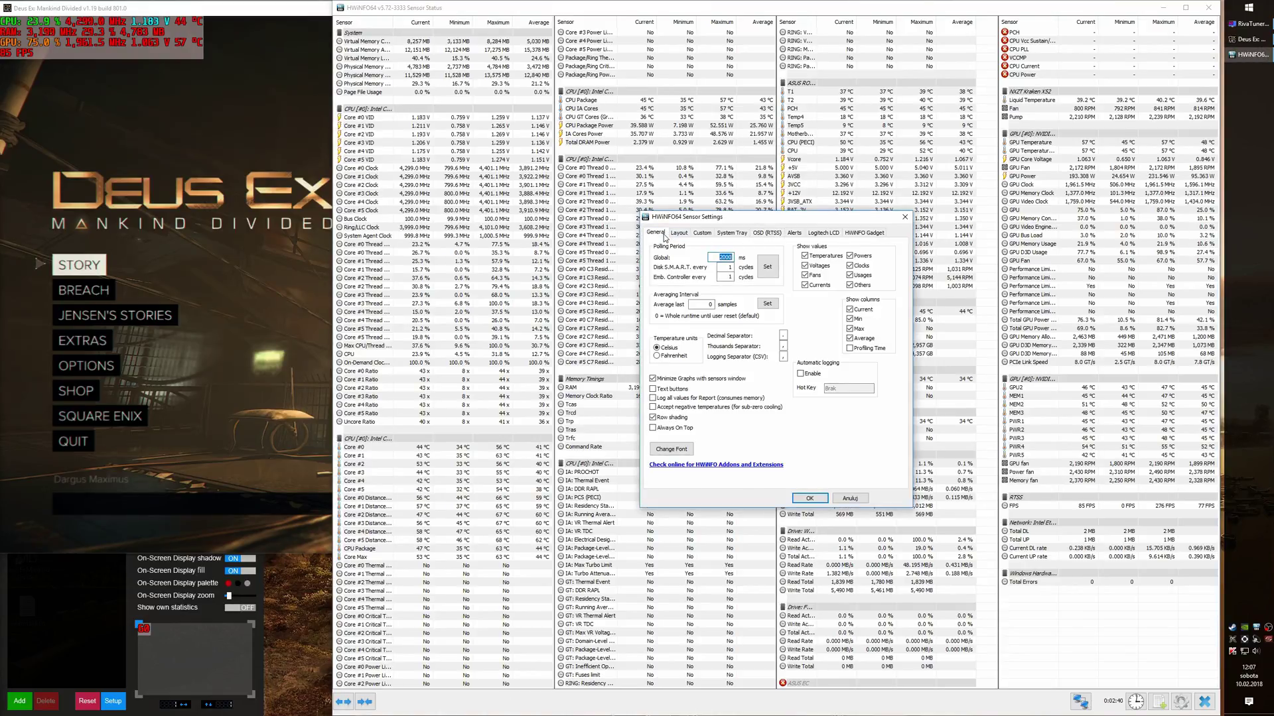
pyautogui.click(902, 216)
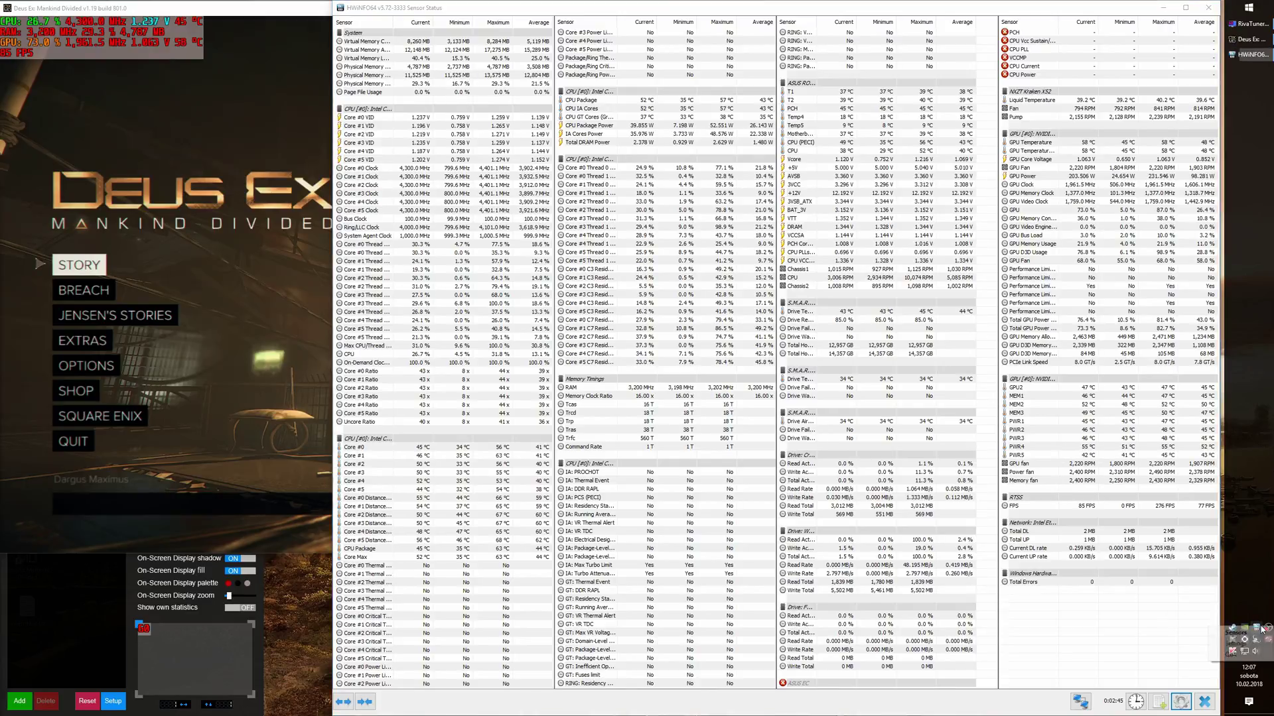
pyautogui.click(1233, 638)
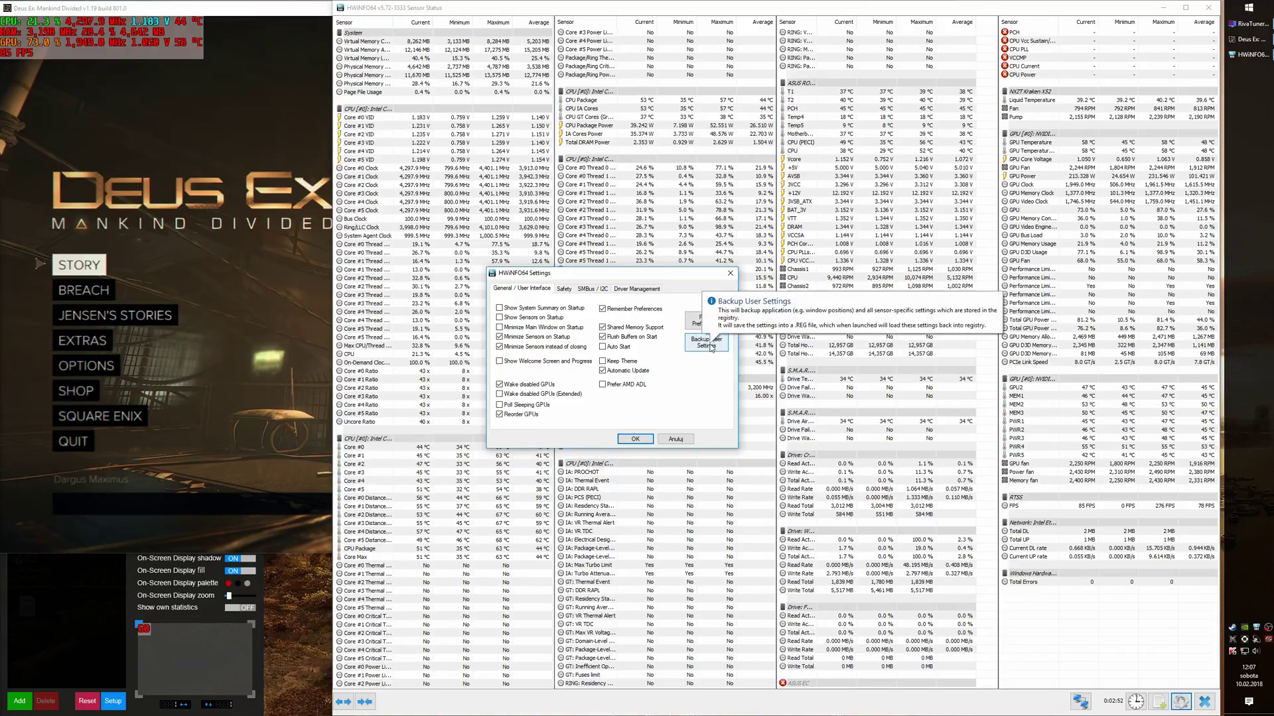
pyautogui.click(706, 342)
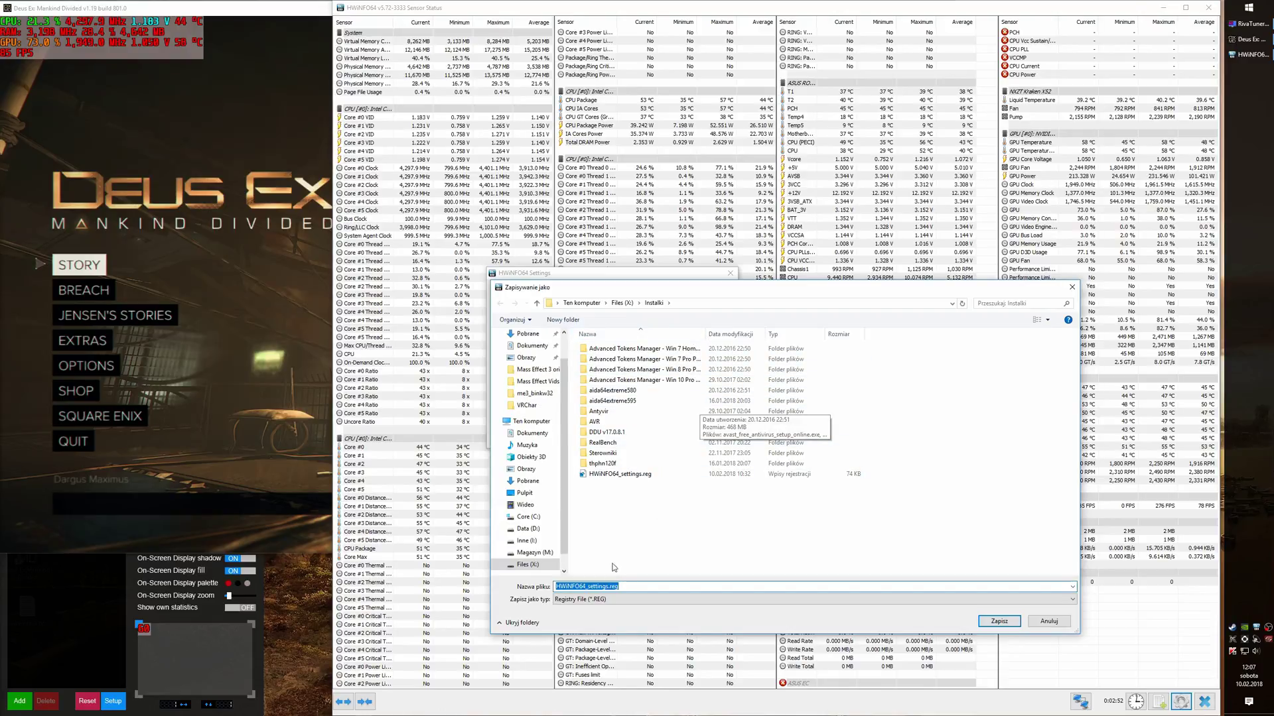
pyautogui.click(609, 587)
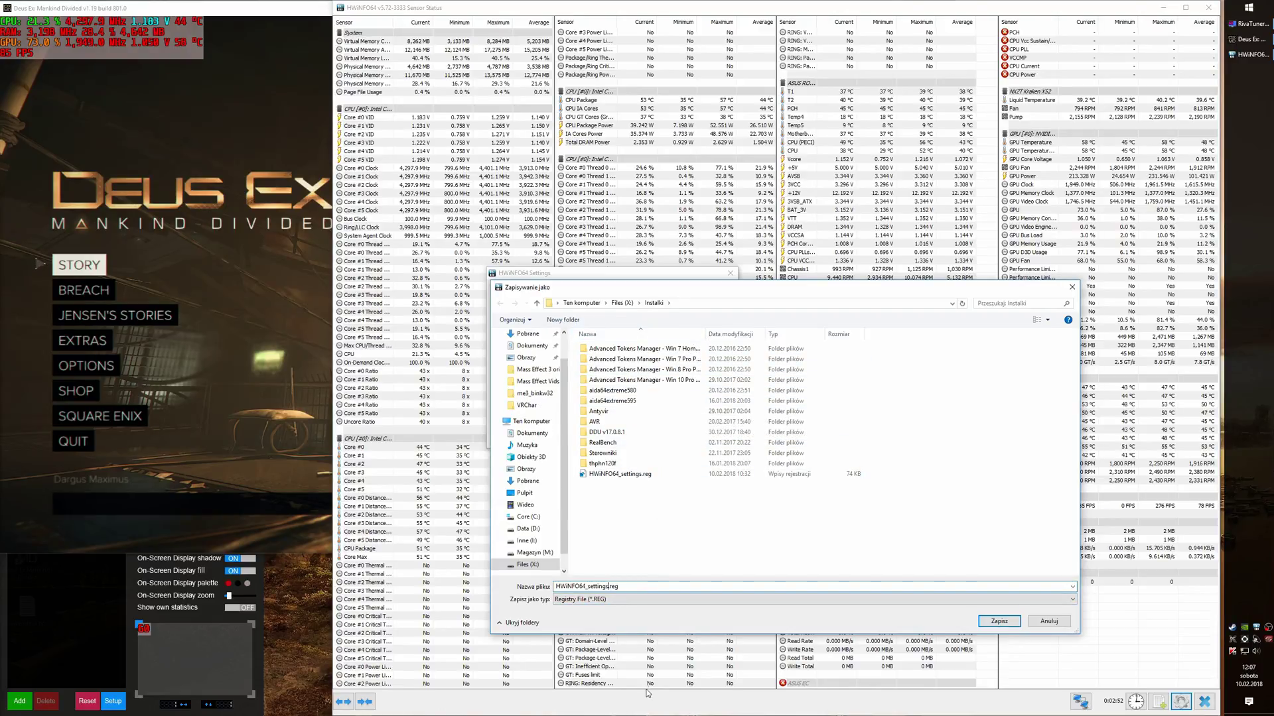
pyautogui.write('2')
pyautogui.click(1006, 624)
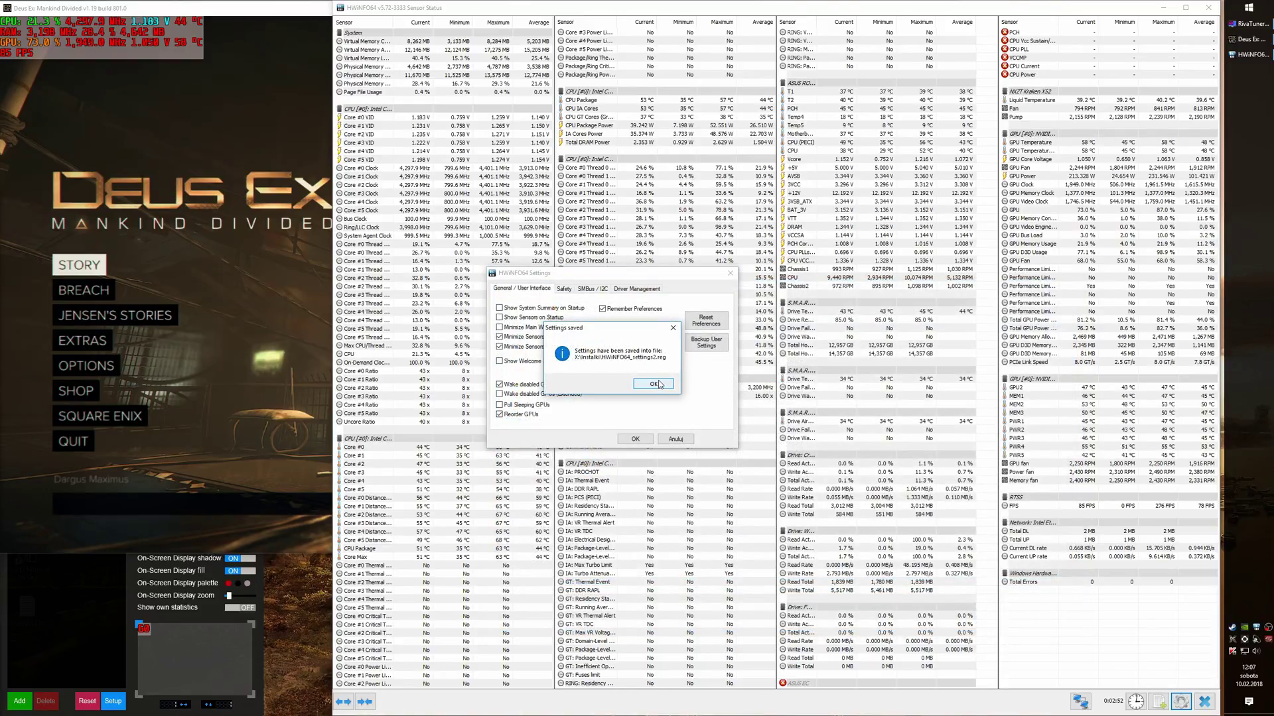
pyautogui.click(659, 384)
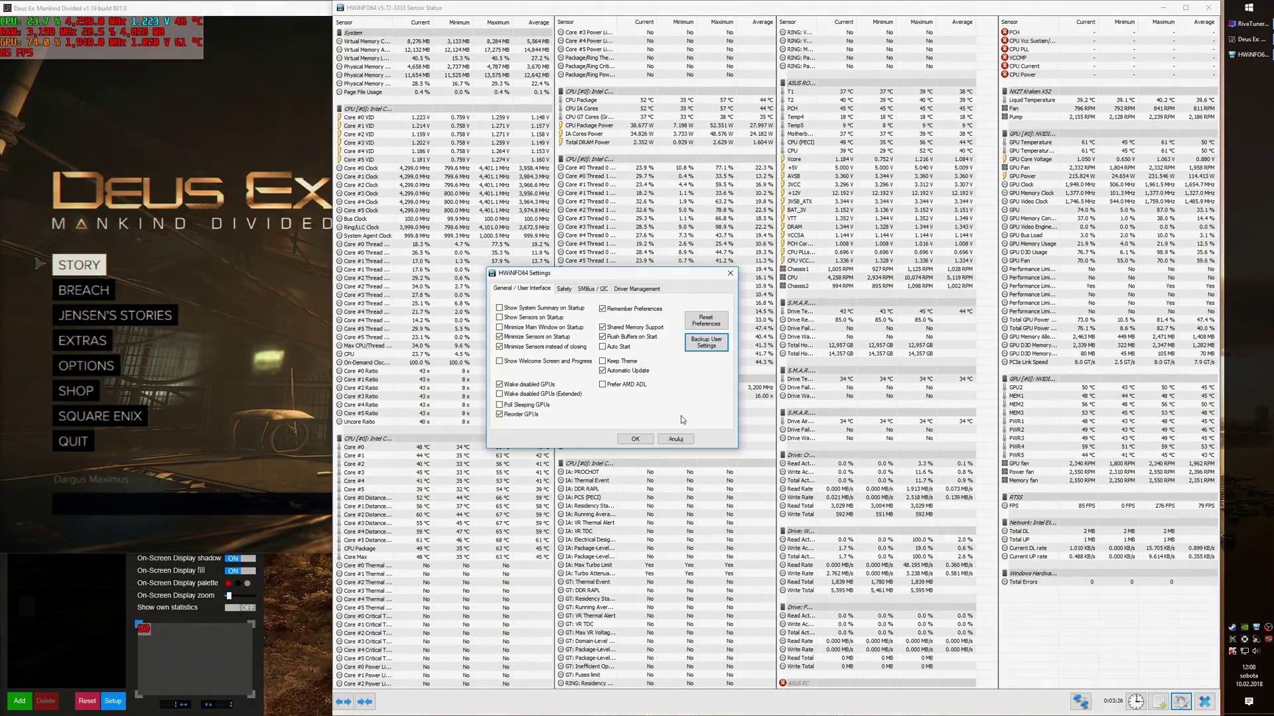
# Close the HWiNFO64 Settings window and the Sensor Status window.
pyautogui.click(635, 439)
pyautogui.click(1209, 8)
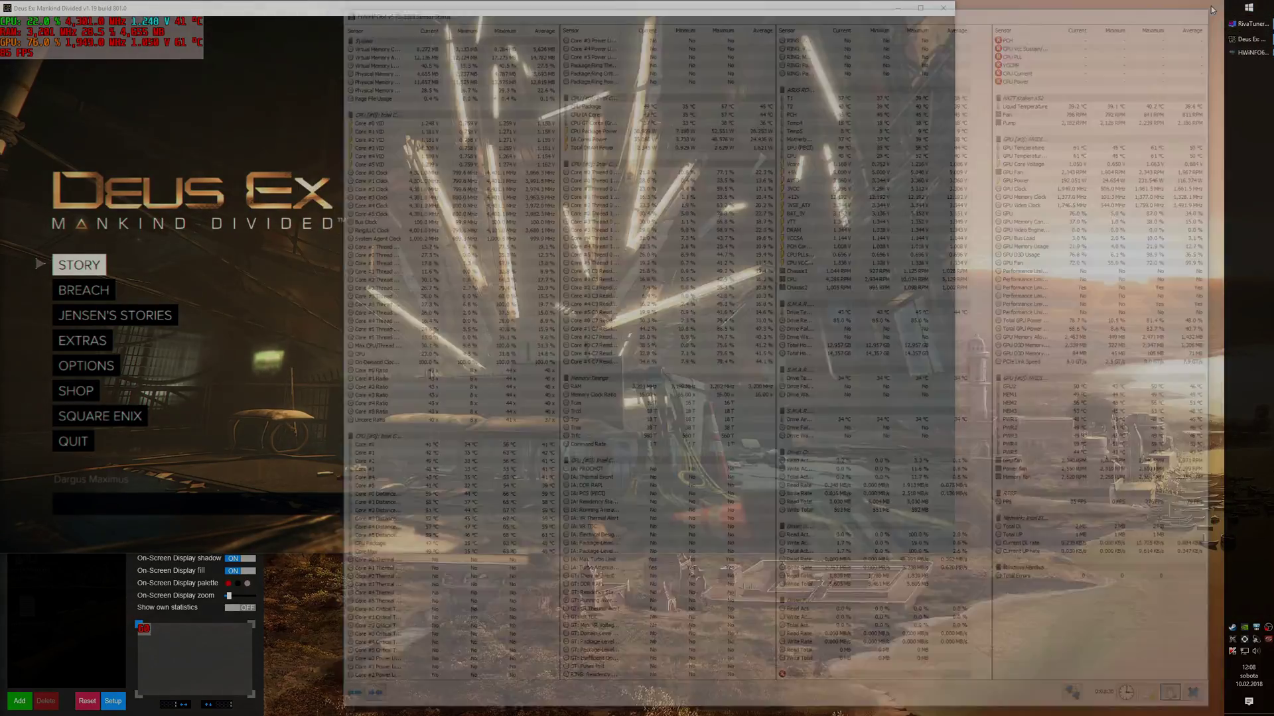